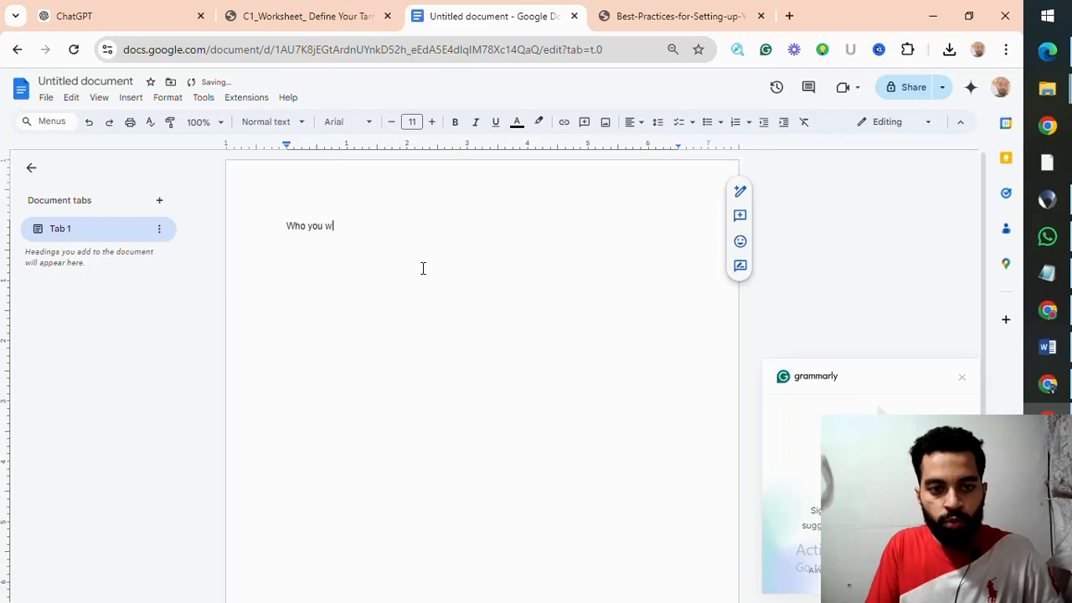
Step: Write "Who you want to reach" as the document's first line and "Target Audience" on the line below it
key(BackSpace)
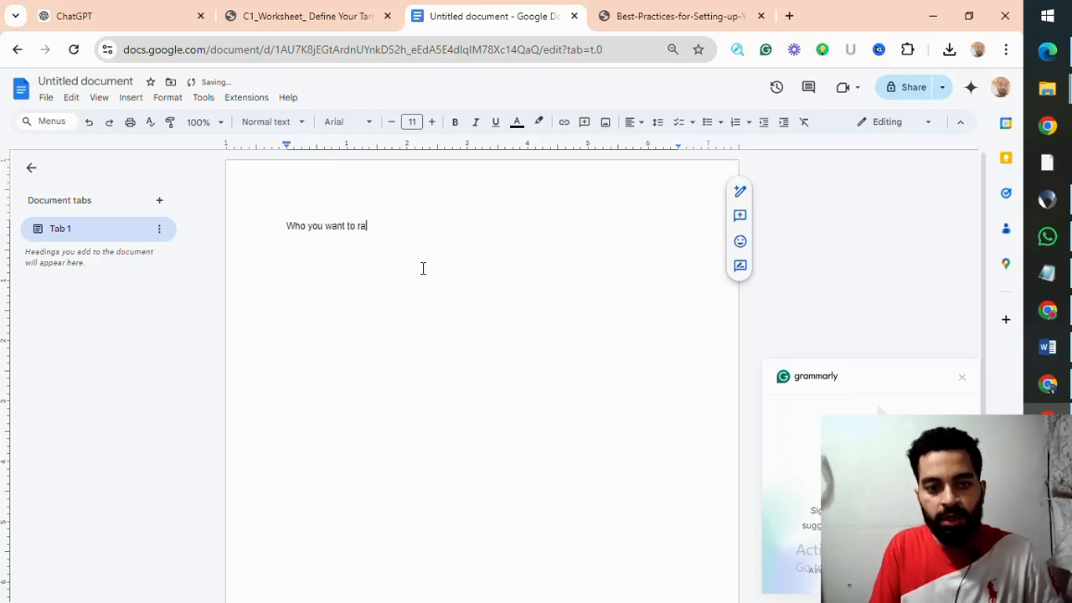
text(each)
key(Return)
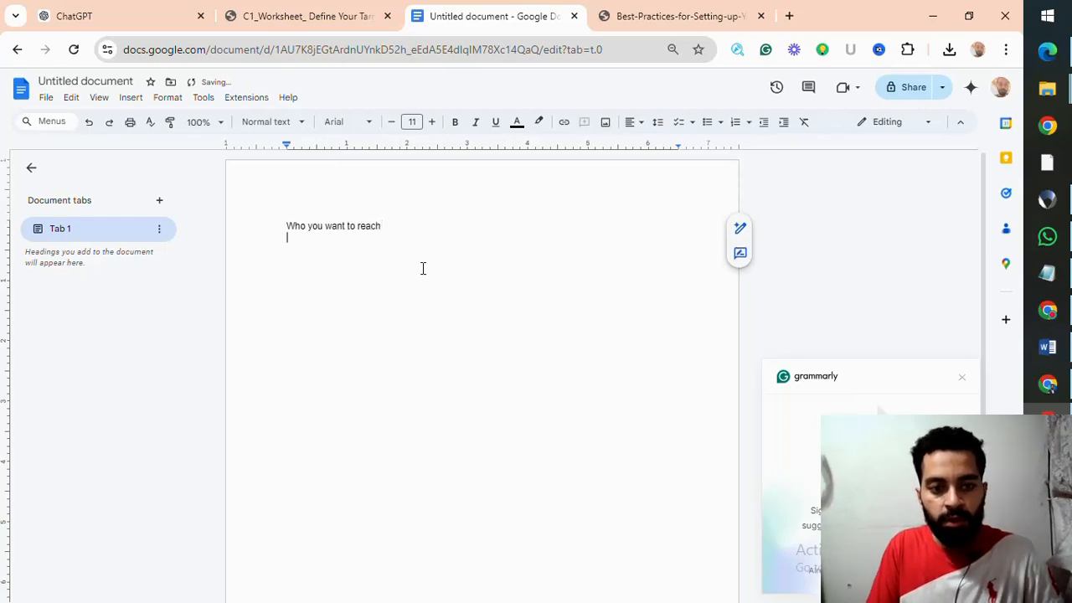
text(Target A)
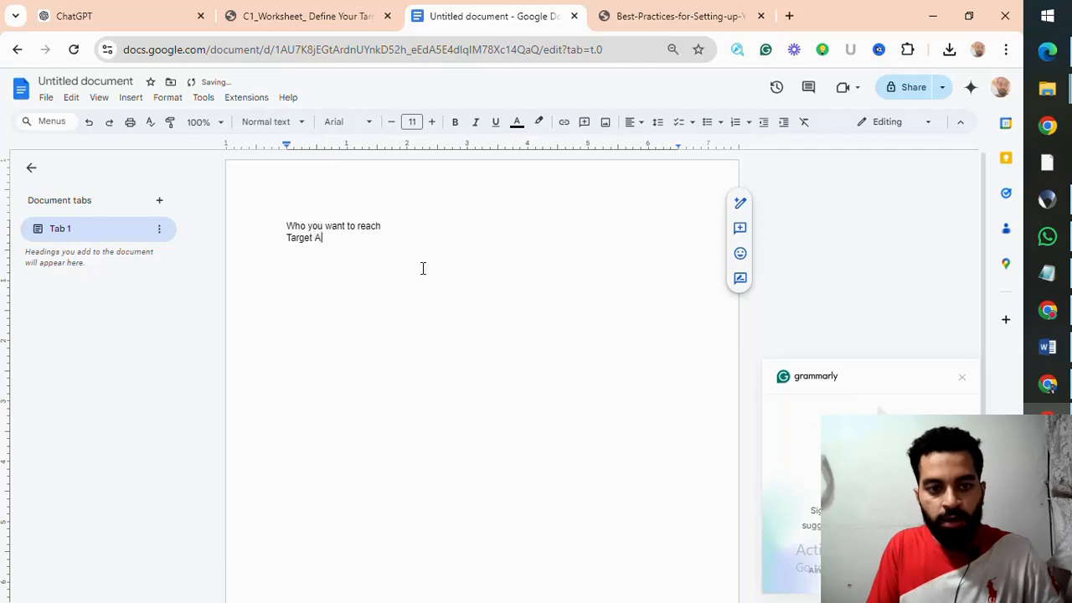
text(udience)
key(Return)
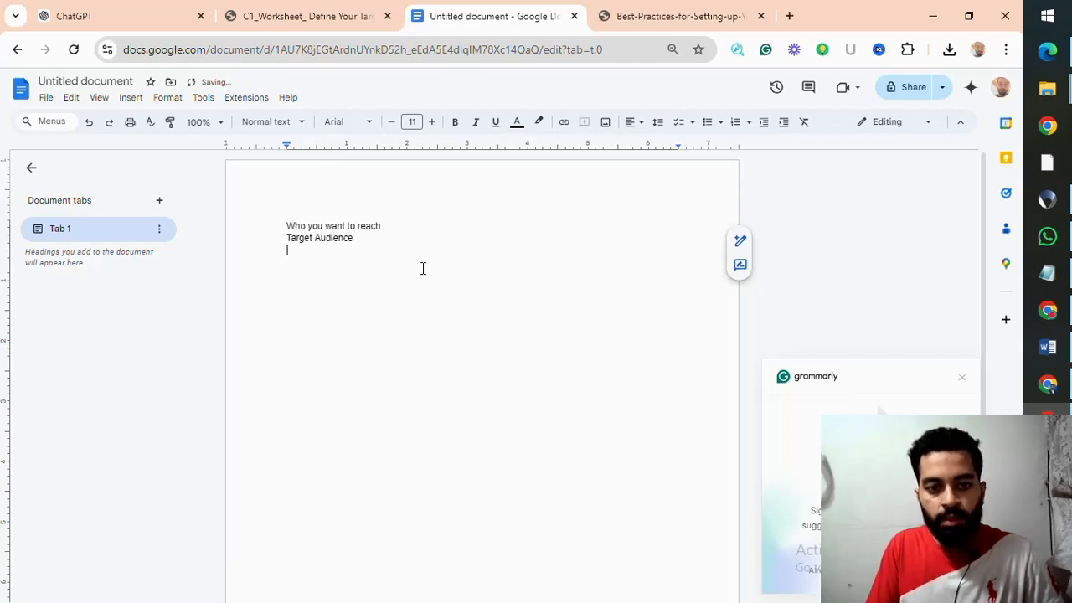
Step: Add the line "Demographics, Interest, Behavior and Pain point" below "Target Audience"
text(Demogr)
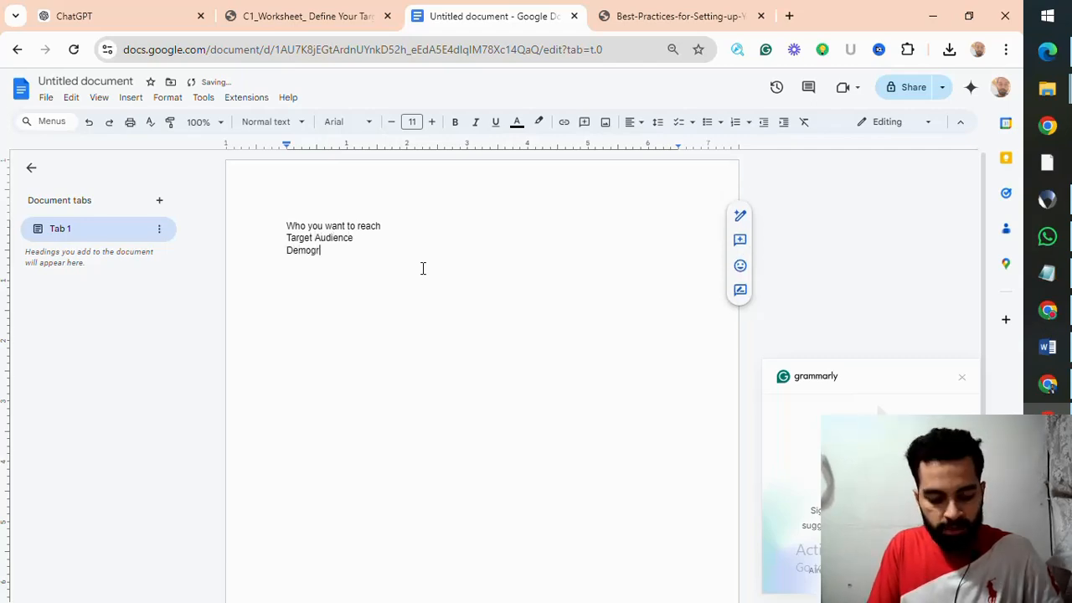
text(aphics)
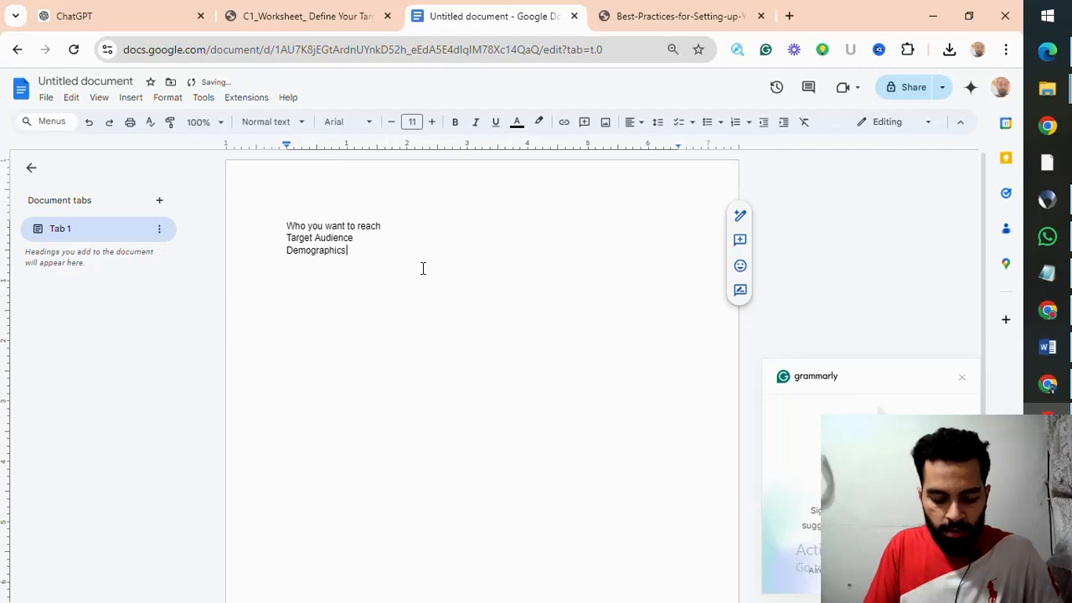
text(, Interes)
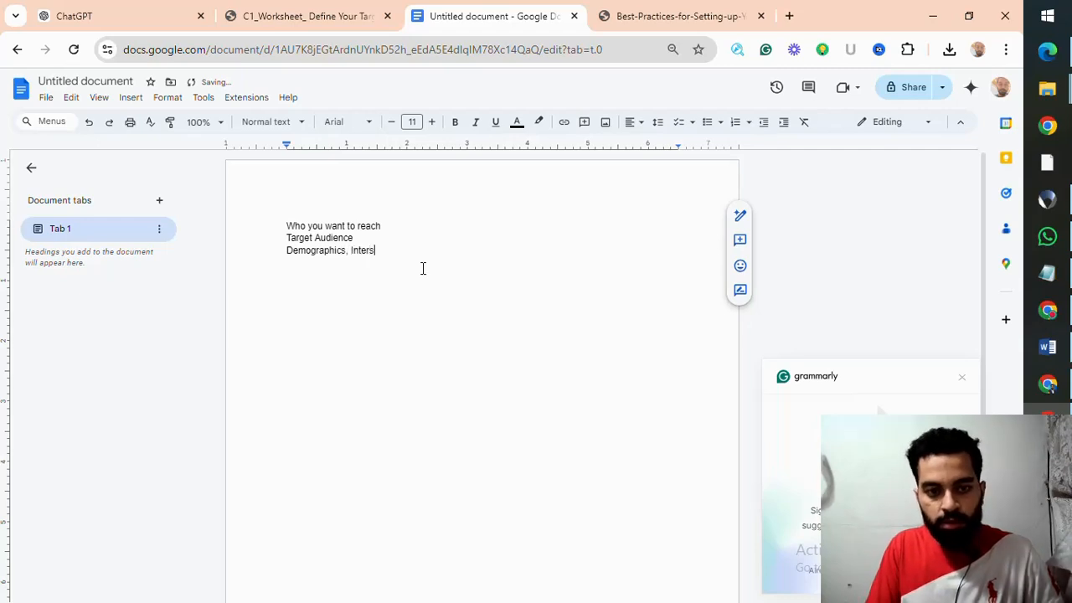
key(BackSpace)
text(est, Behavo)
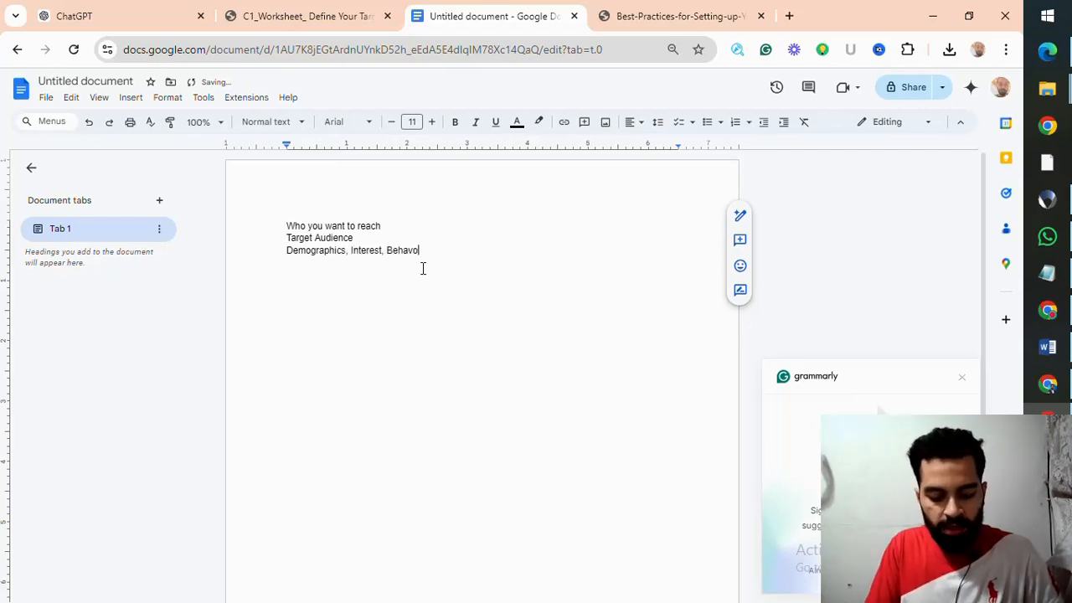
key(BackSpace)
text(ior)
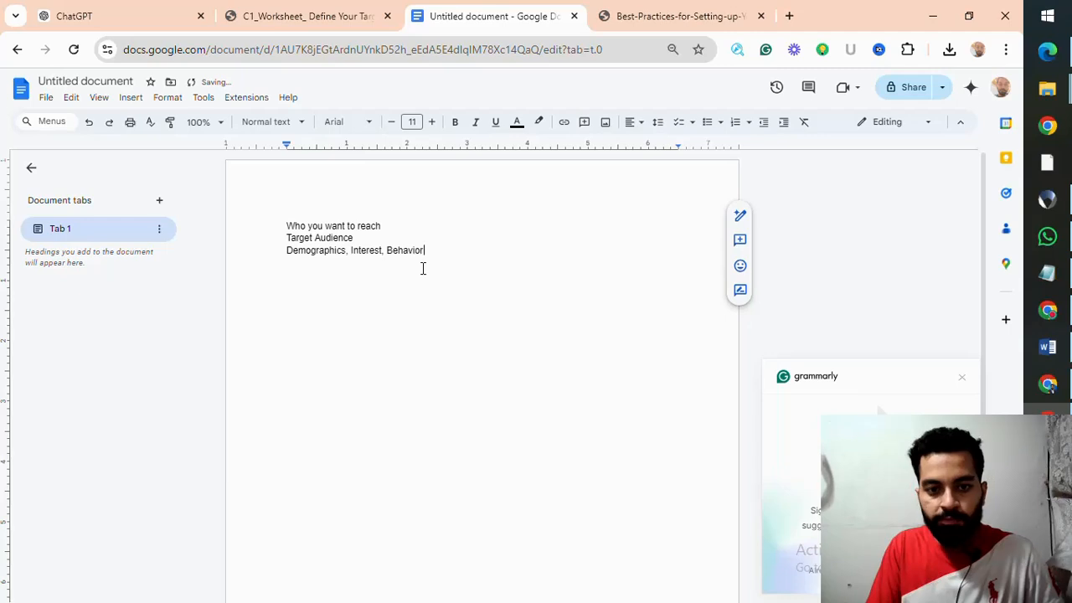
text( and Pa)
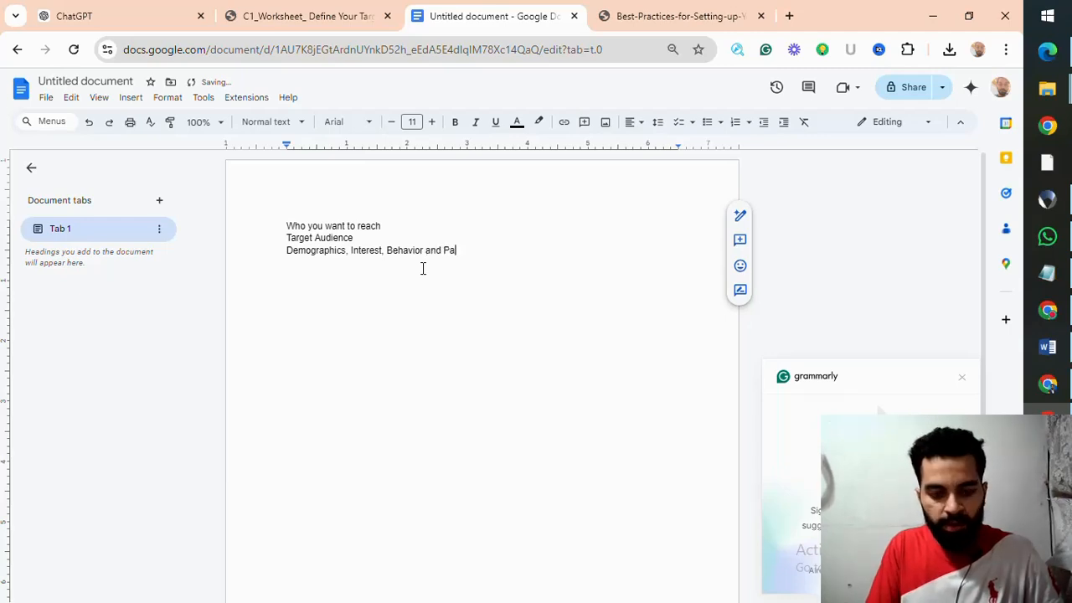
text(in point)
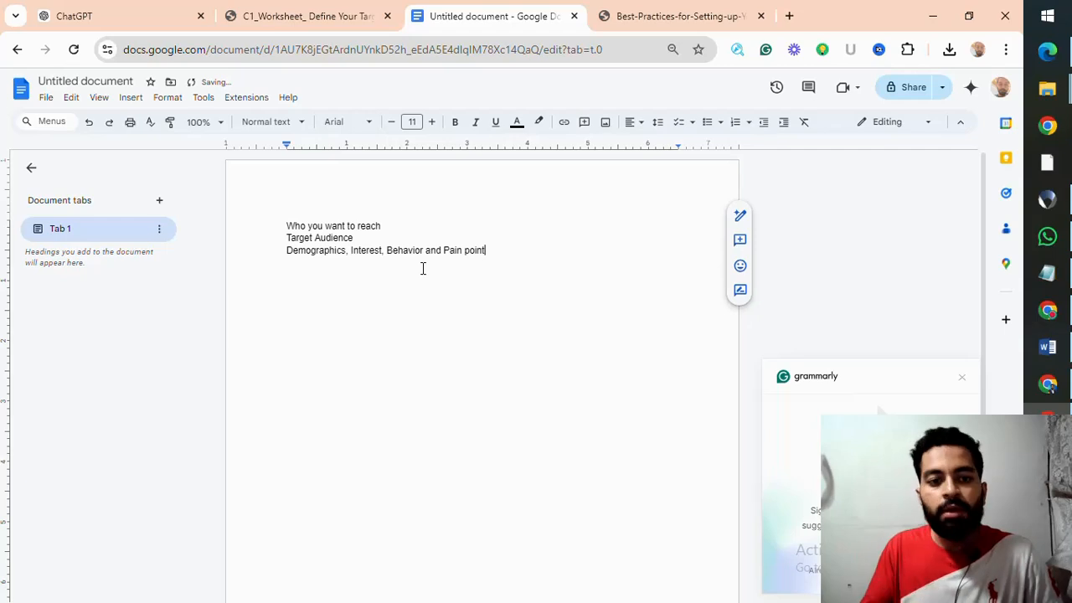
key(Return)
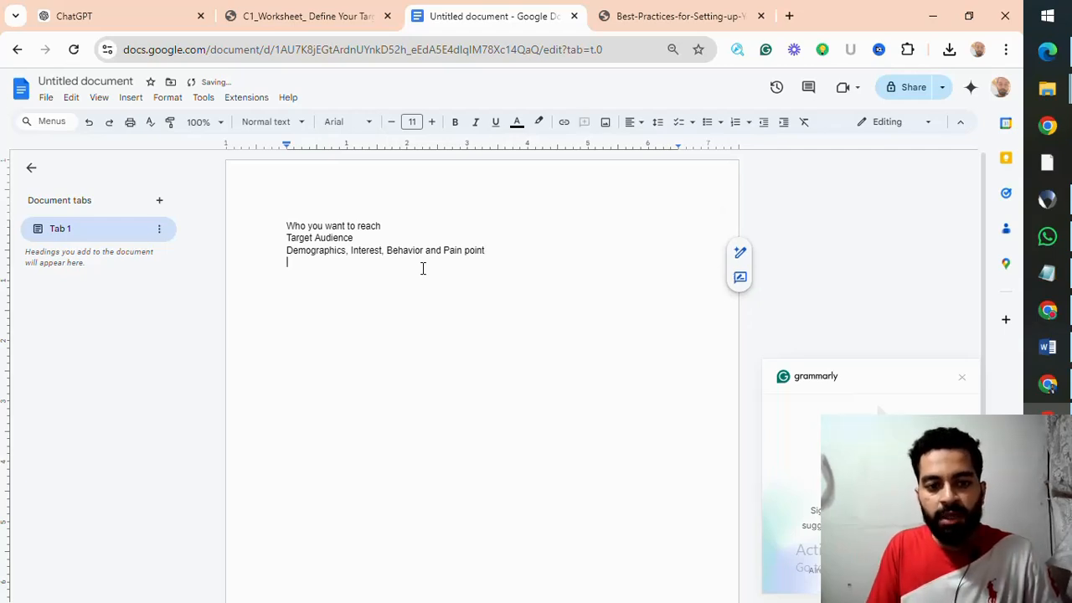
Step: Add the line "Customer Journey" below the demographics line
text(Custp)
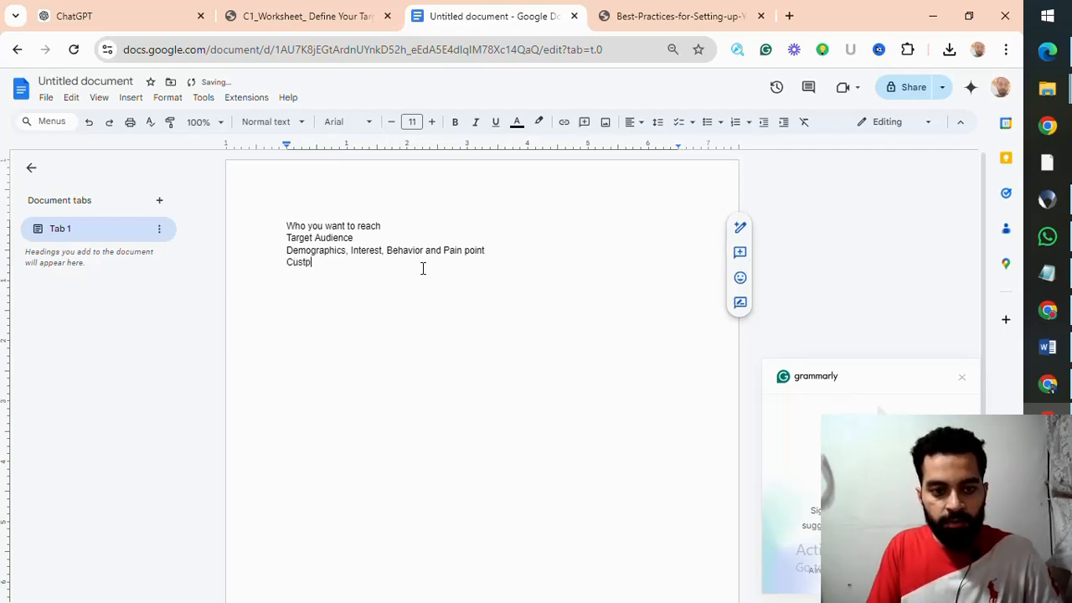
key(BackSpace)
text(ome )
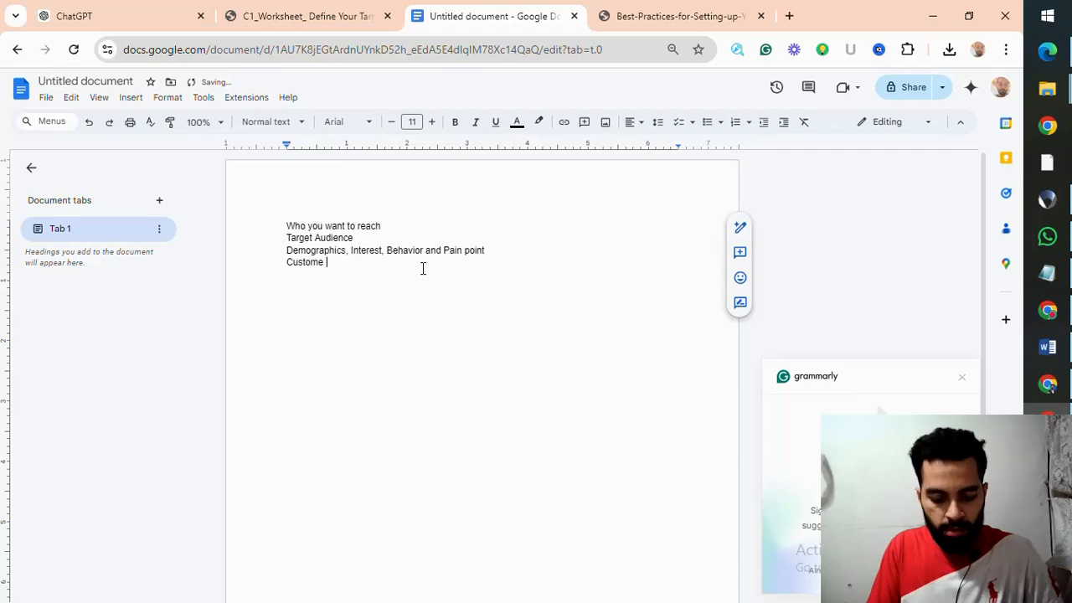
text(r Journe)
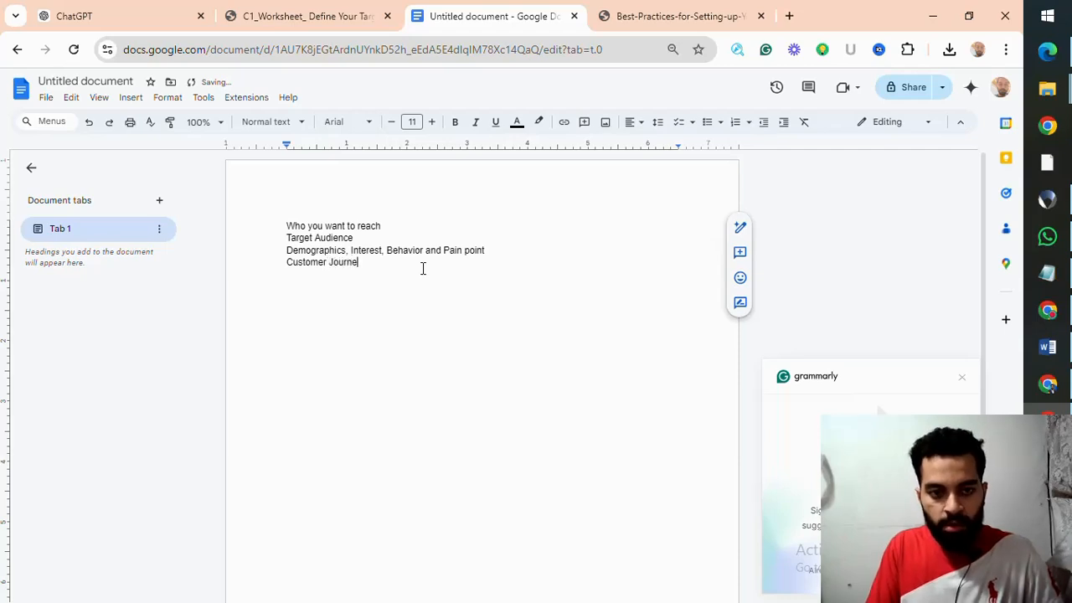
text(y)
key(Return)
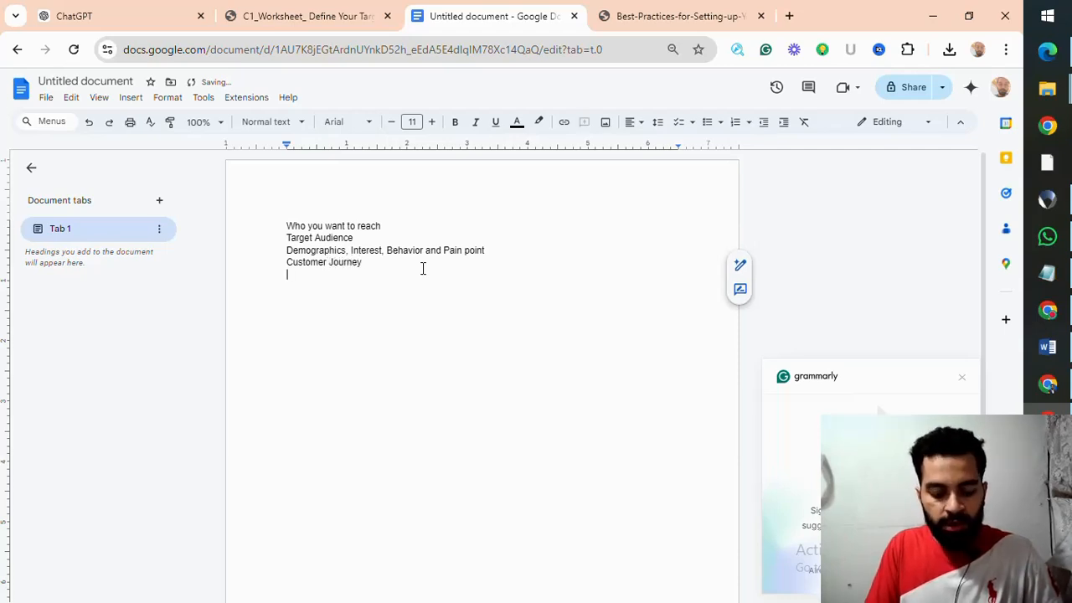
Step: List the customer journey stages "Awarness", "Consideration" and "Conversion" on separate lines
text(Awarness)
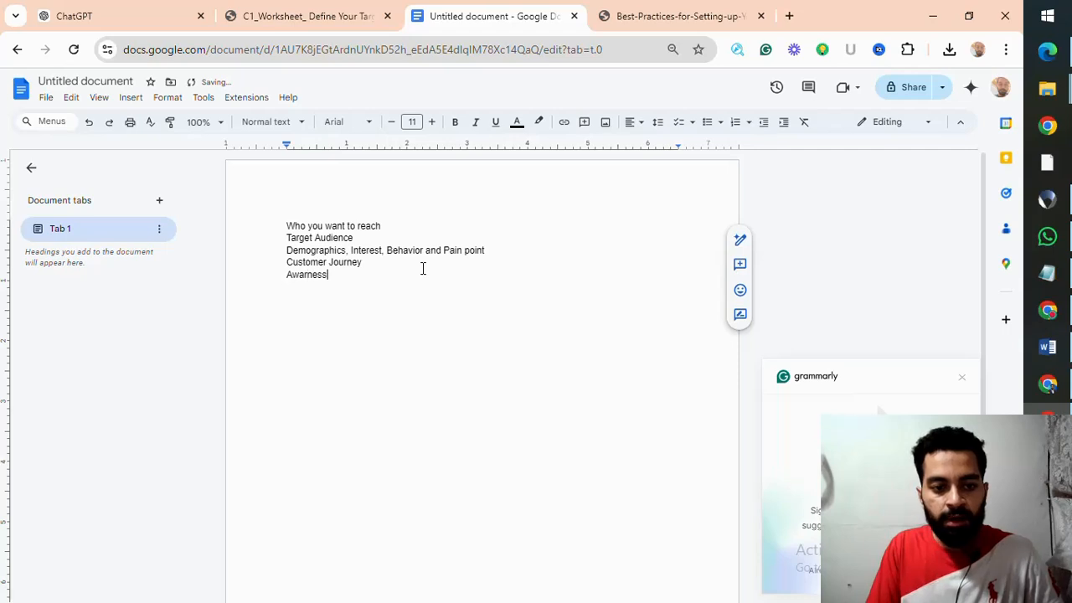
key(Return)
text(Con)
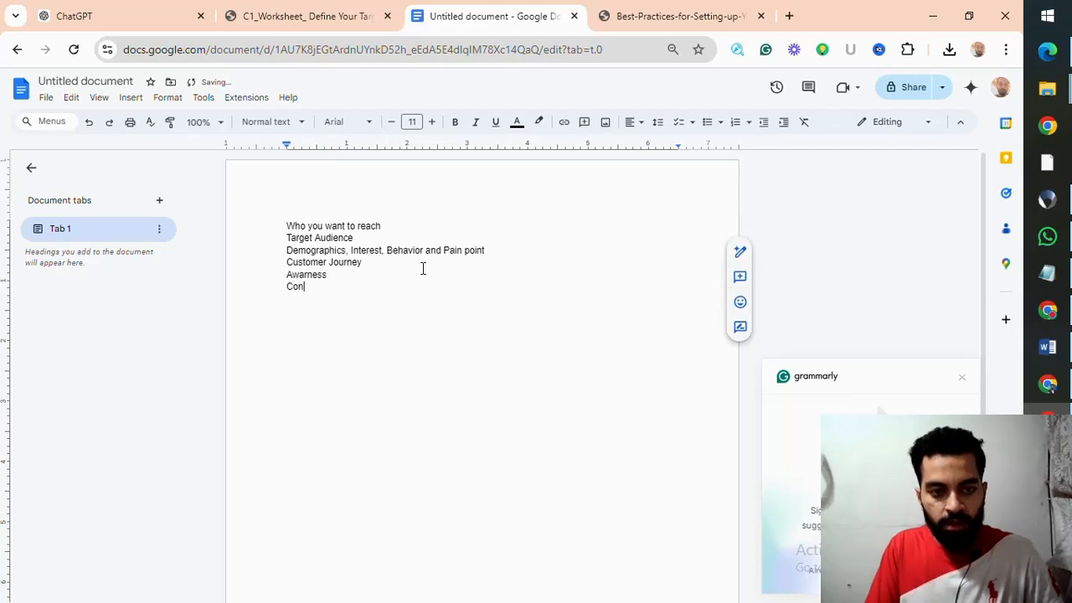
text(sideration)
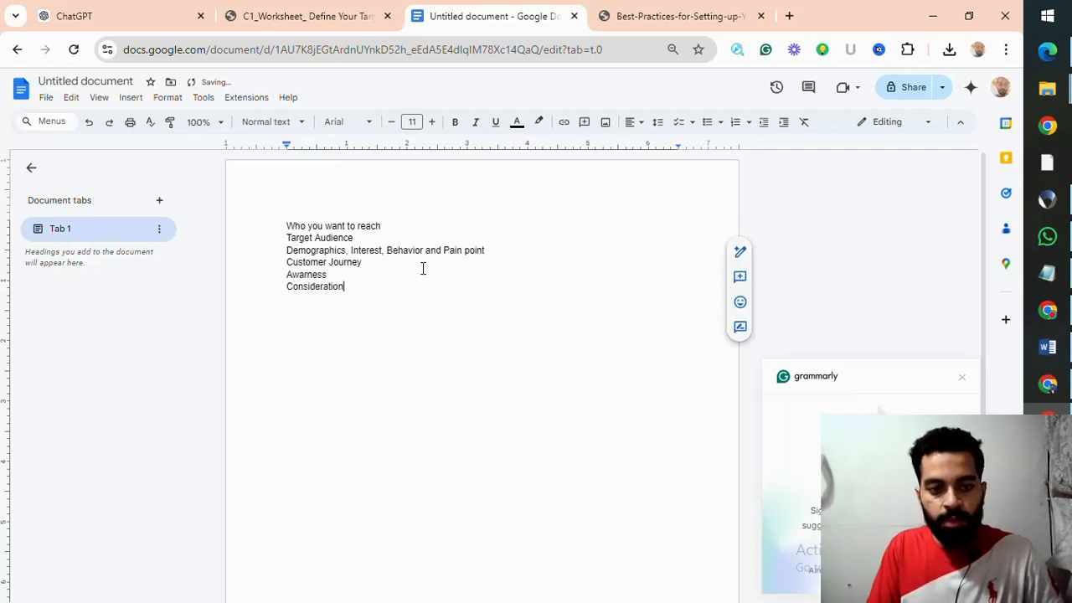
key(Return)
text(Con)
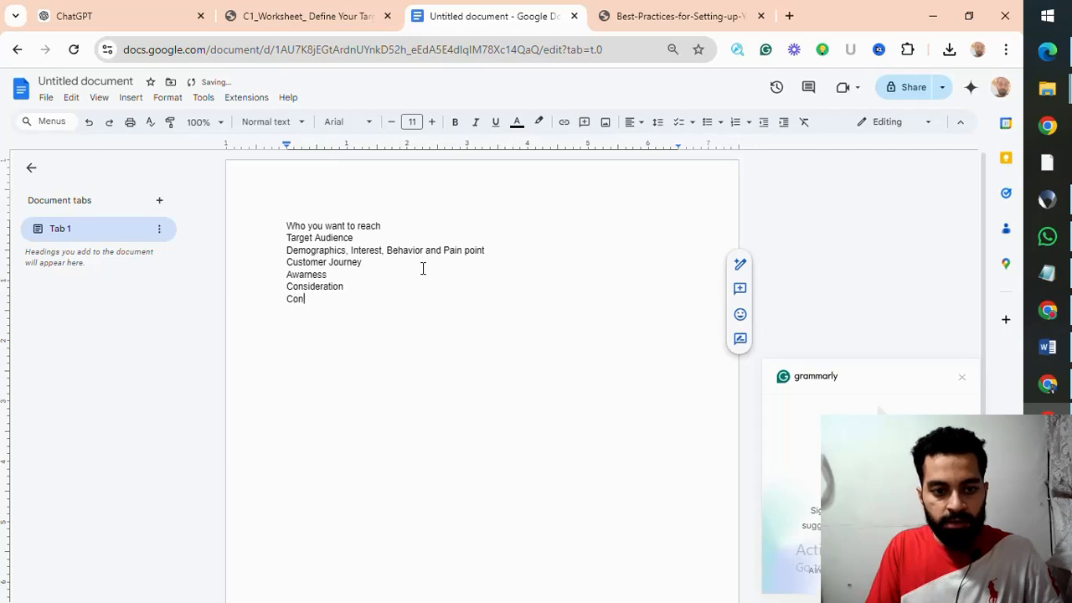
text(version)
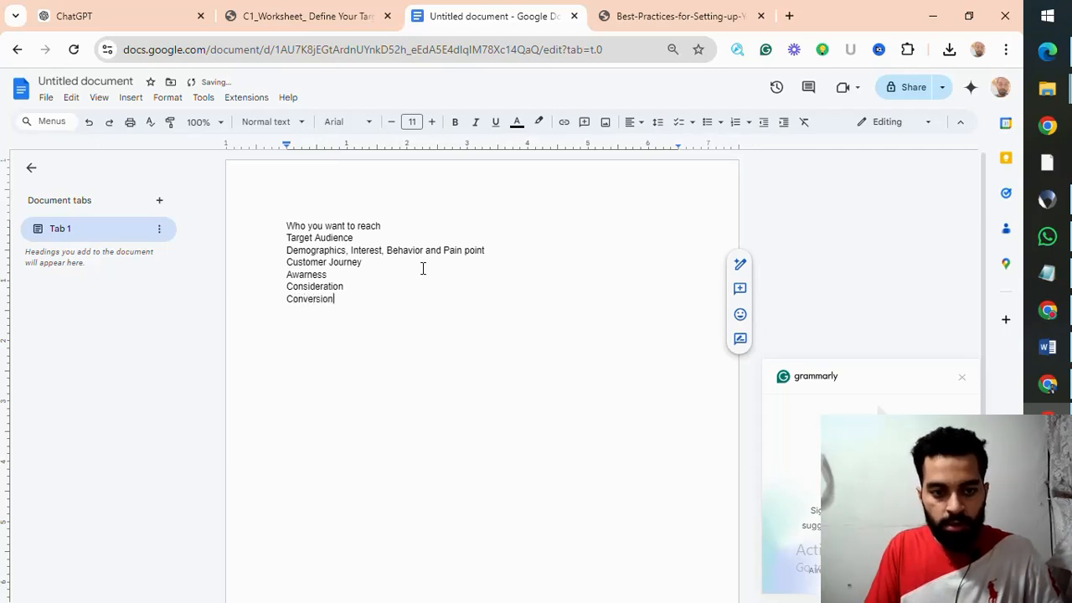
key(Return)
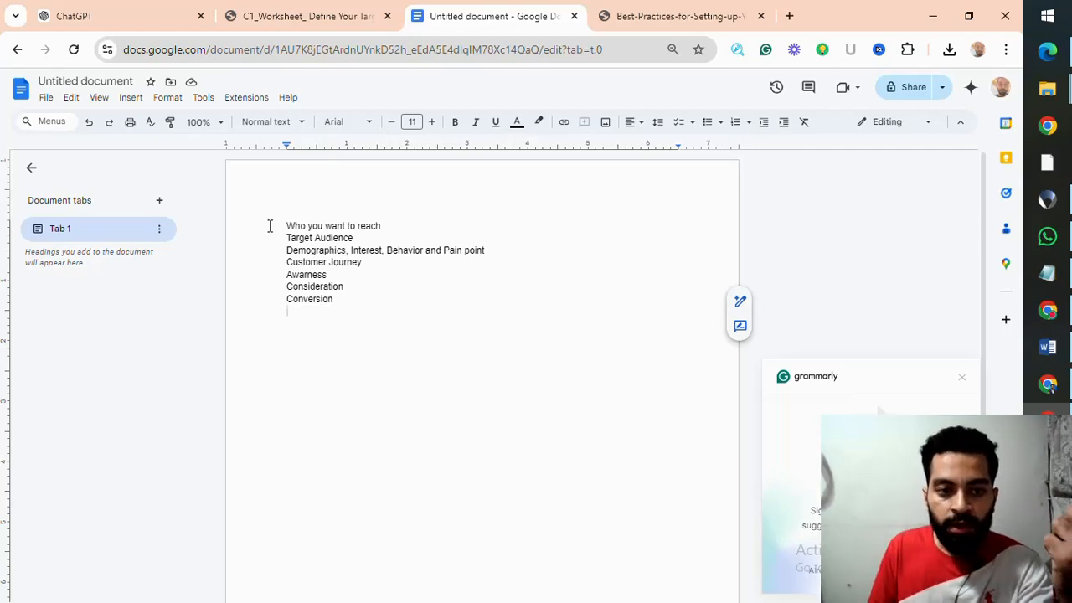
Step: Increase the font size of all the document's text to 23
drag(286, 226, 354, 326)
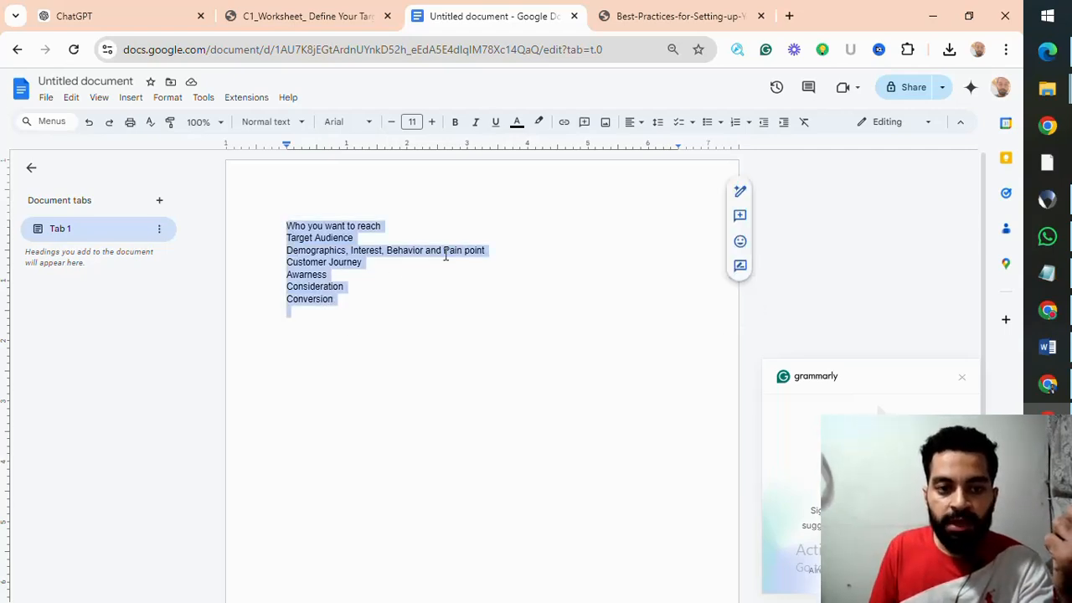
click(432, 121)
click(432, 121)
click(432, 121)
click(432, 122)
click(432, 121)
click(432, 121)
click(432, 121)
click(432, 121)
click(432, 122)
click(432, 121)
click(432, 122)
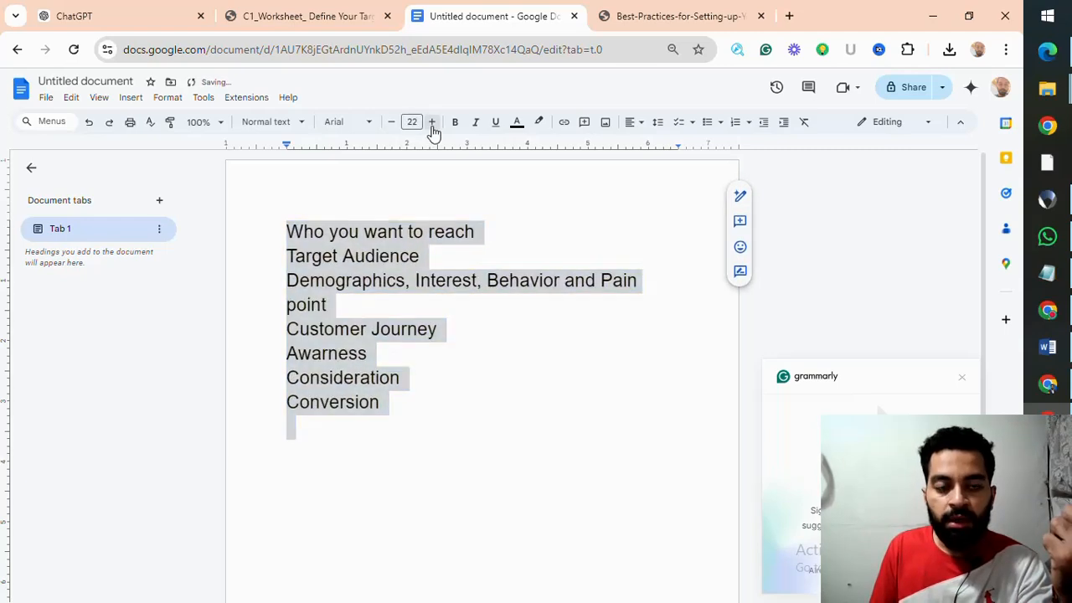
click(431, 122)
click(539, 245)
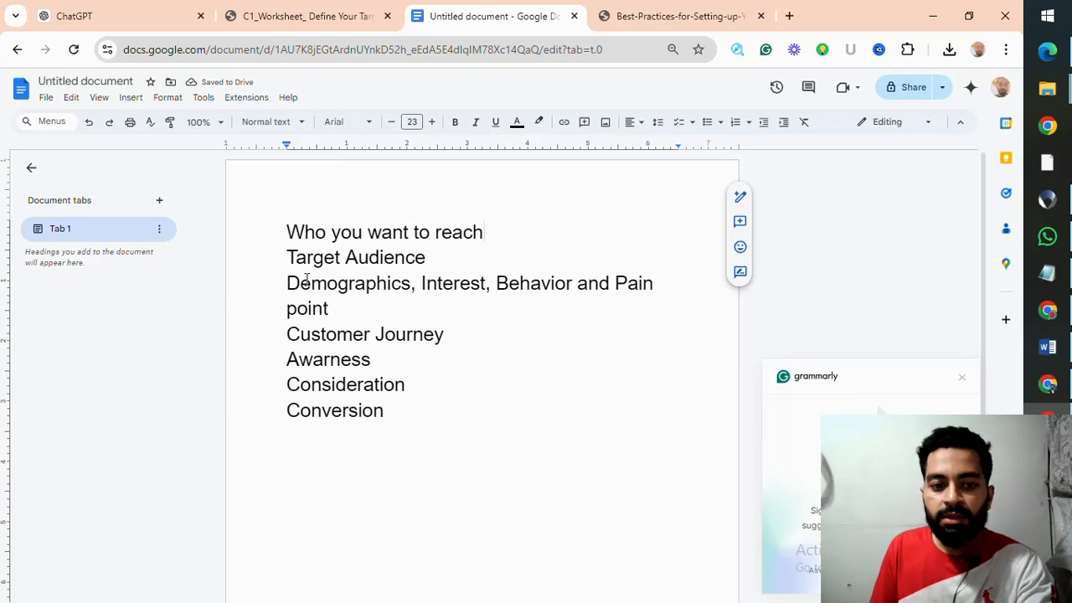
Step: Highlight the target audience lines in the notes, switch to the Define Your Target Audience worksheet and examine its Name of Target Audience entry
drag(287, 257, 657, 285)
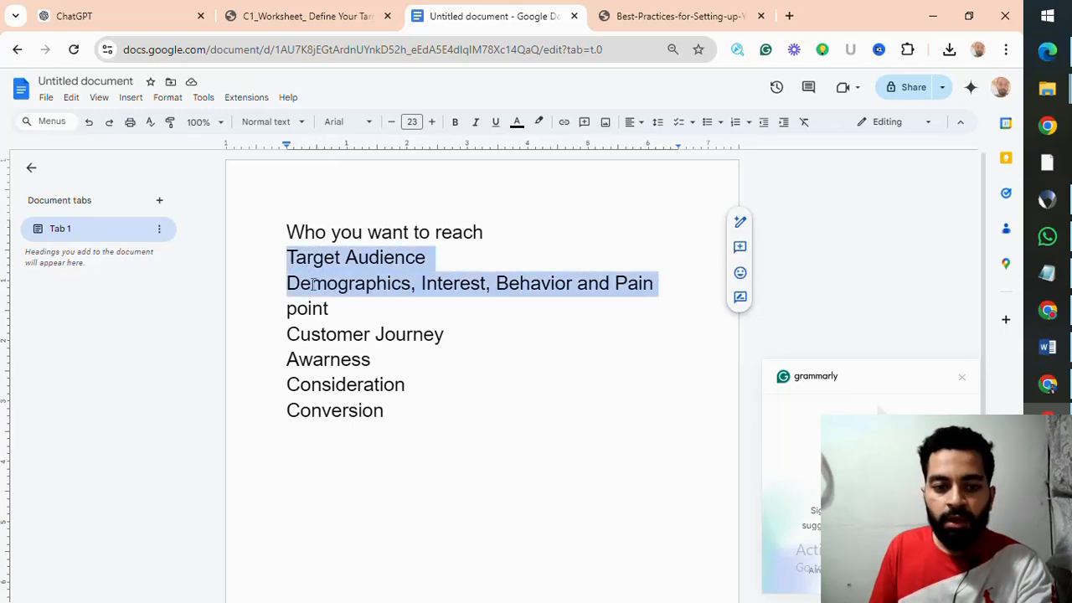
click(294, 16)
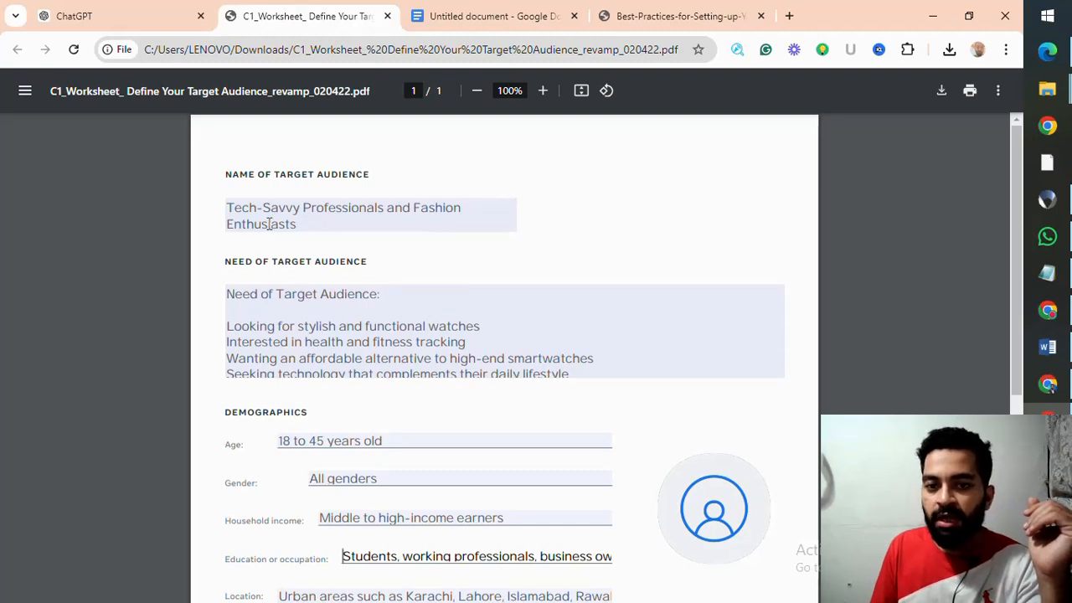
scroll(282, 211, down, 1)
scroll(283, 211, up, 1)
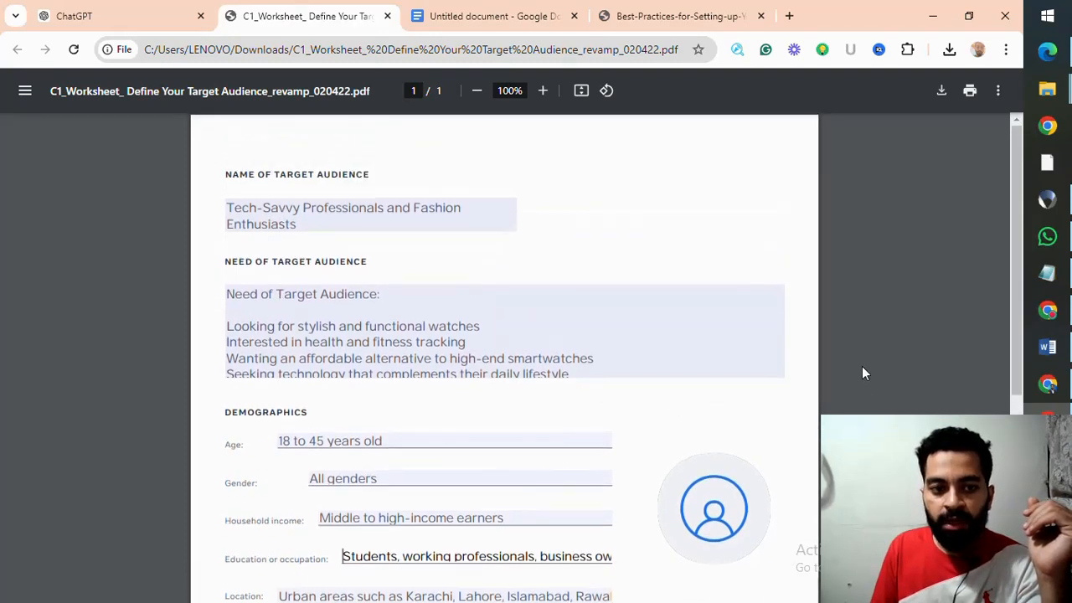
drag(226, 176, 370, 174)
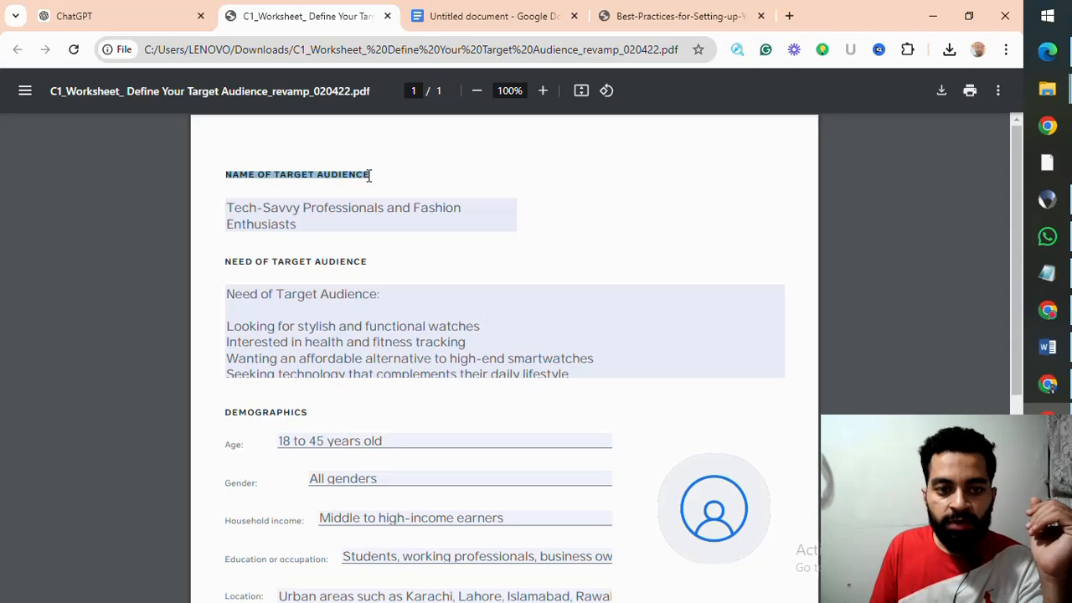
click(313, 221)
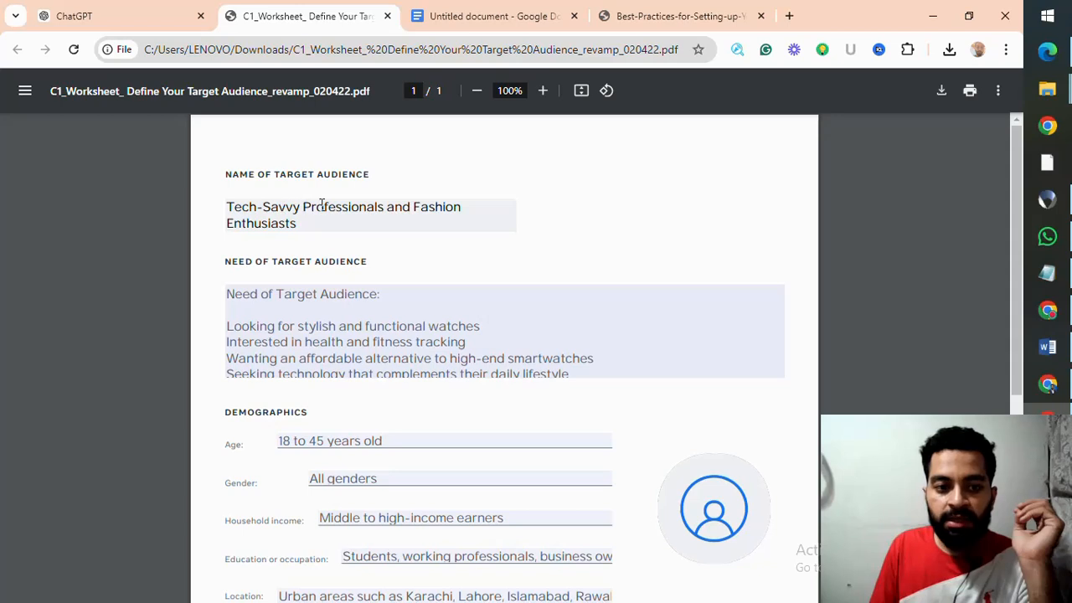
drag(299, 222, 220, 219)
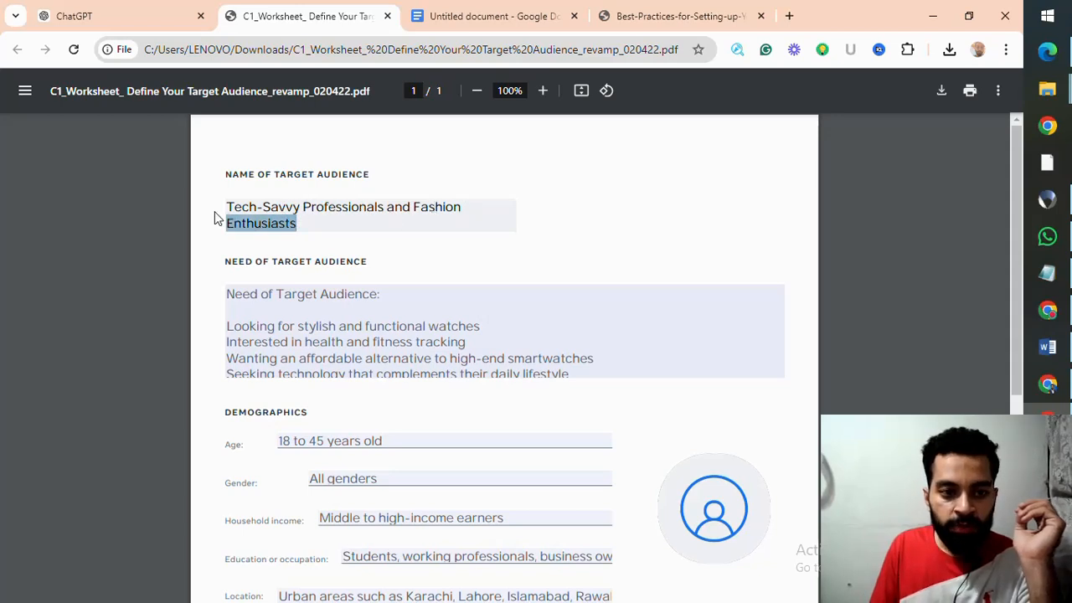
click(292, 208)
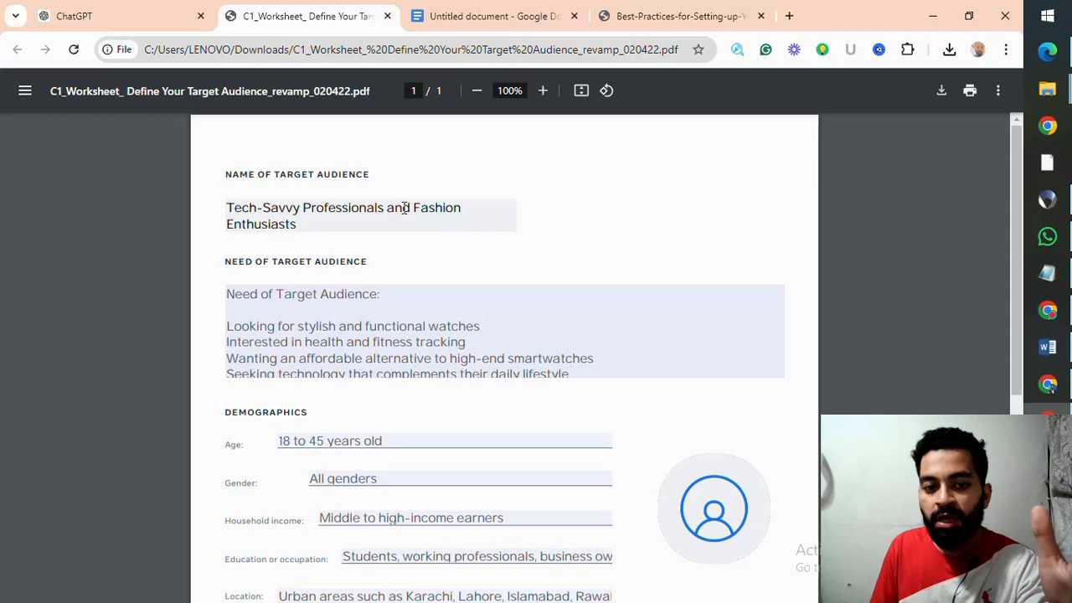
drag(403, 208, 452, 216)
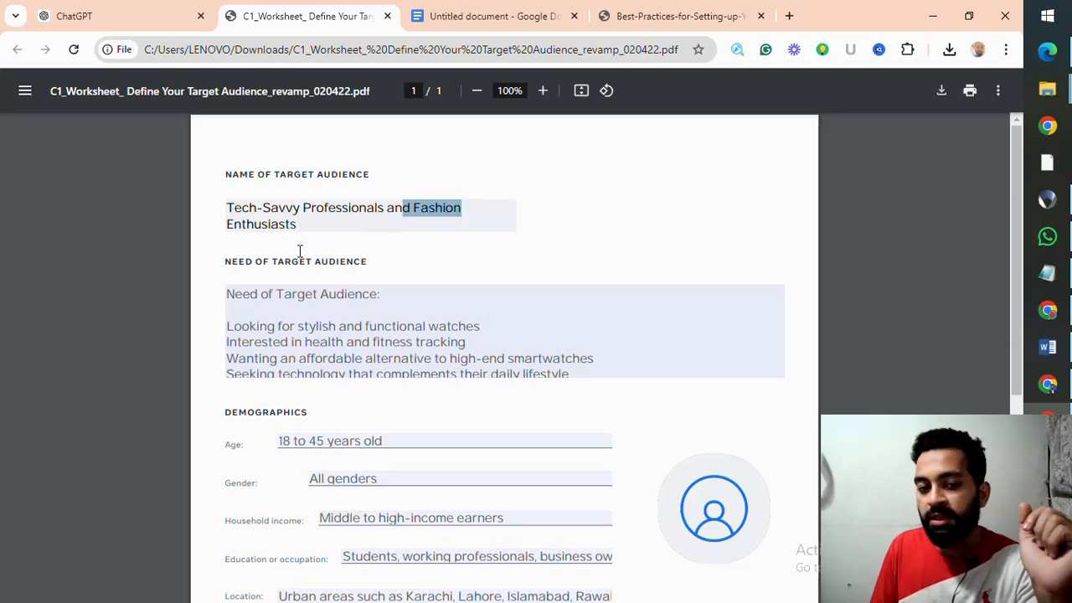
Step: Read through the listed needs in the worksheet's Need of Target Audience section
scroll(310, 259, down, 1)
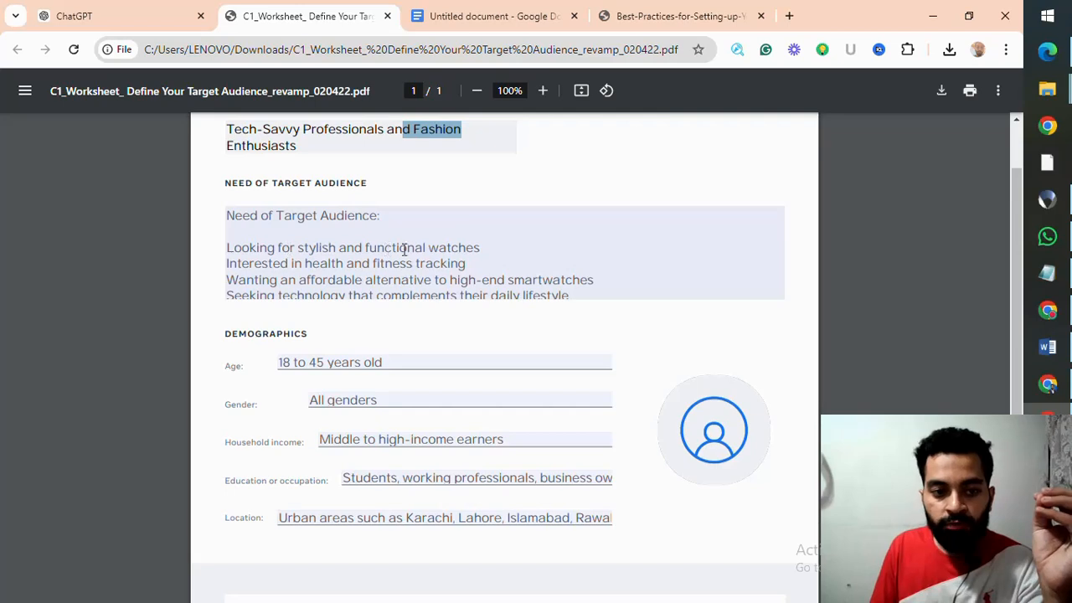
click(491, 252)
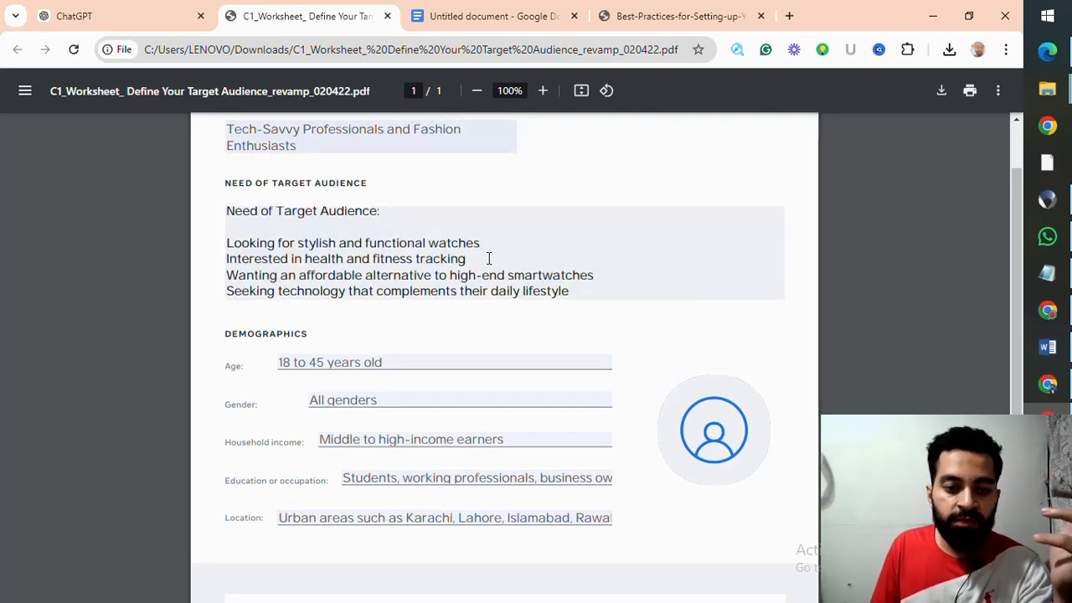
click(602, 272)
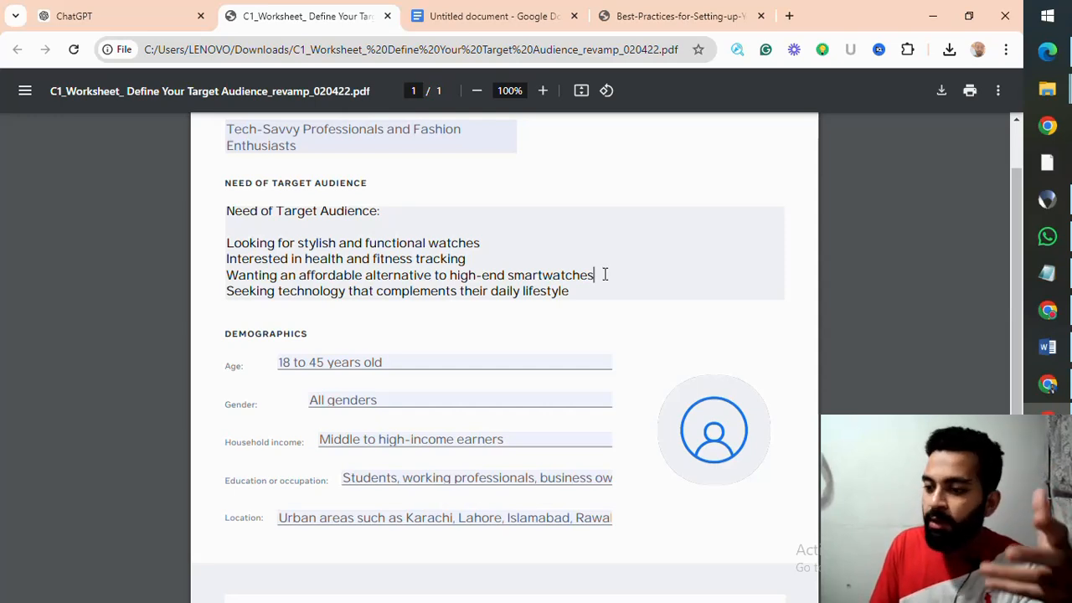
key(Down)
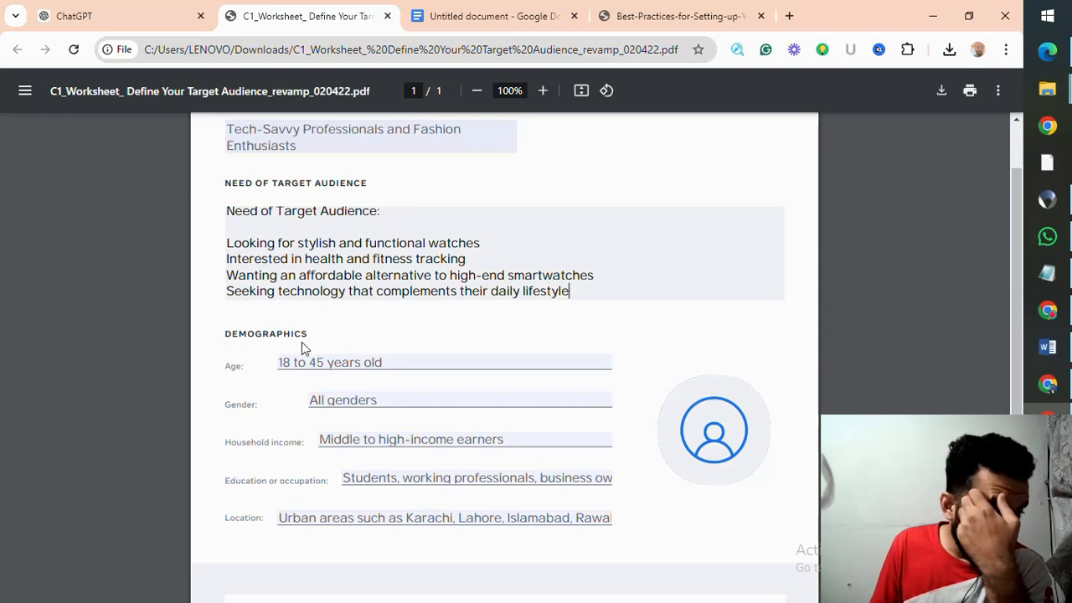
scroll(280, 168, up, 1)
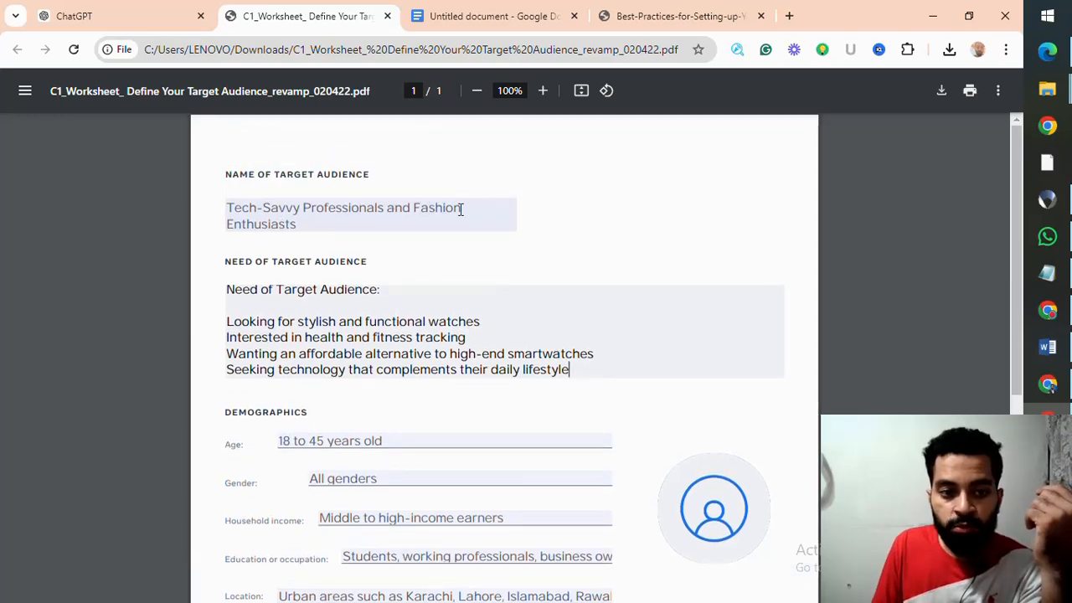
scroll(327, 232, down, 1)
scroll(382, 191, up, 1)
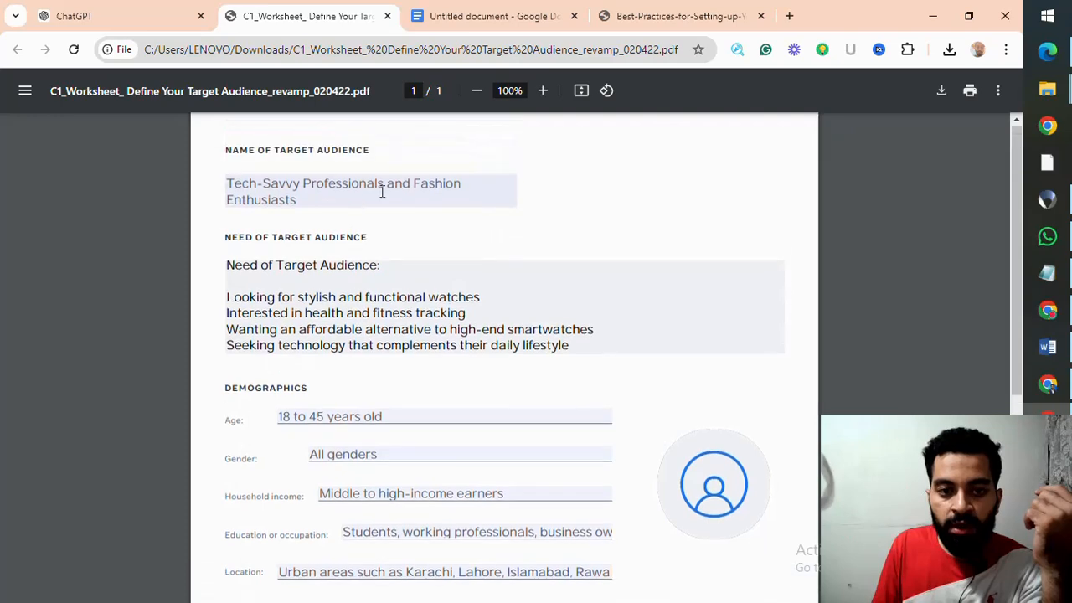
Step: Examine the age, gender and household income entries in the Demographics section
scroll(405, 251, down, 1)
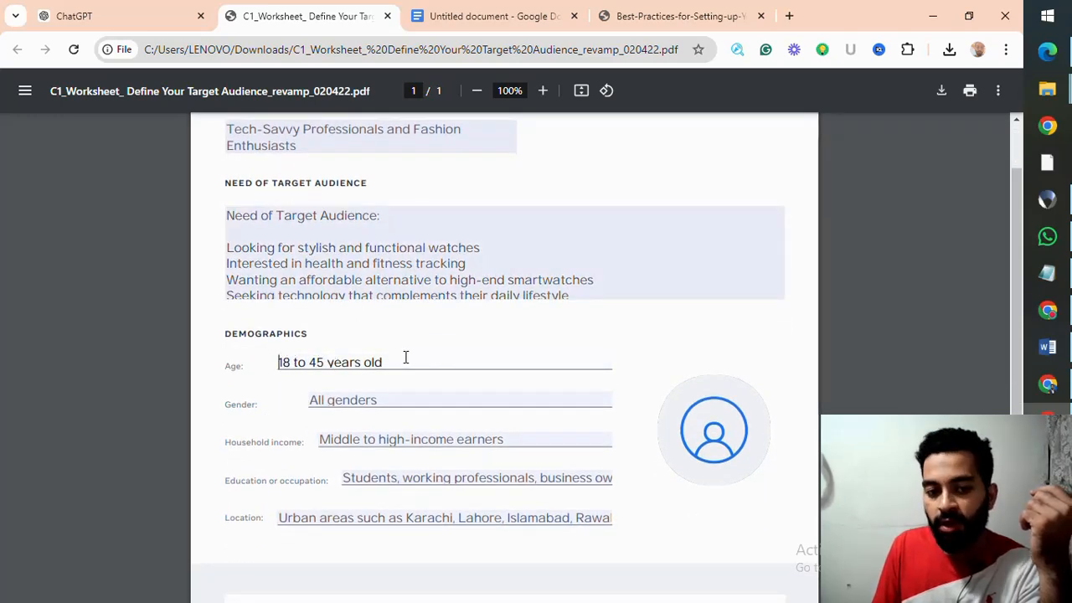
scroll(349, 246, up, 1)
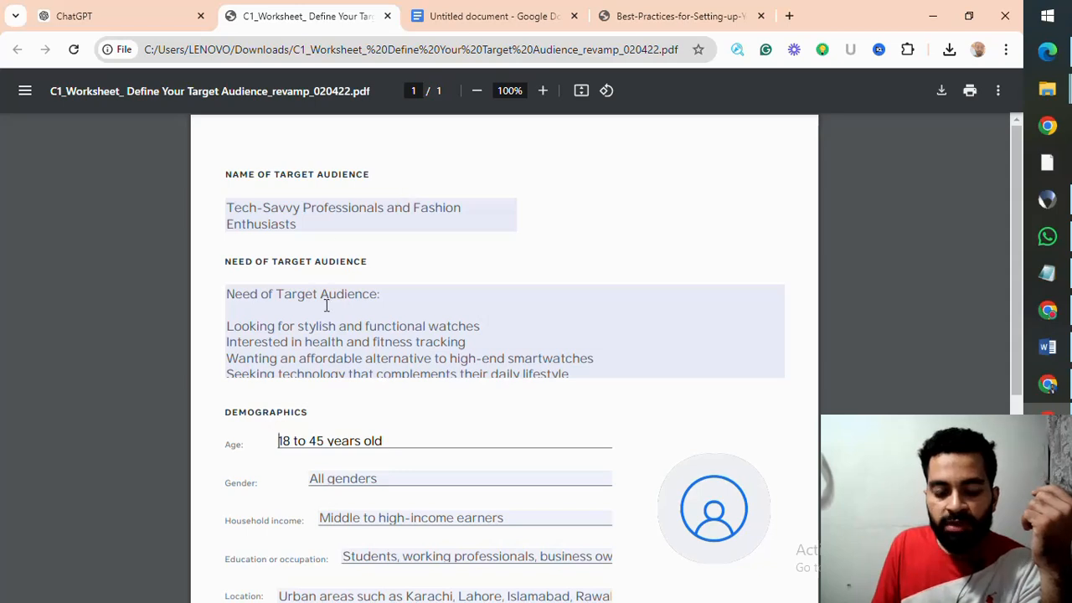
scroll(327, 305, down, 1)
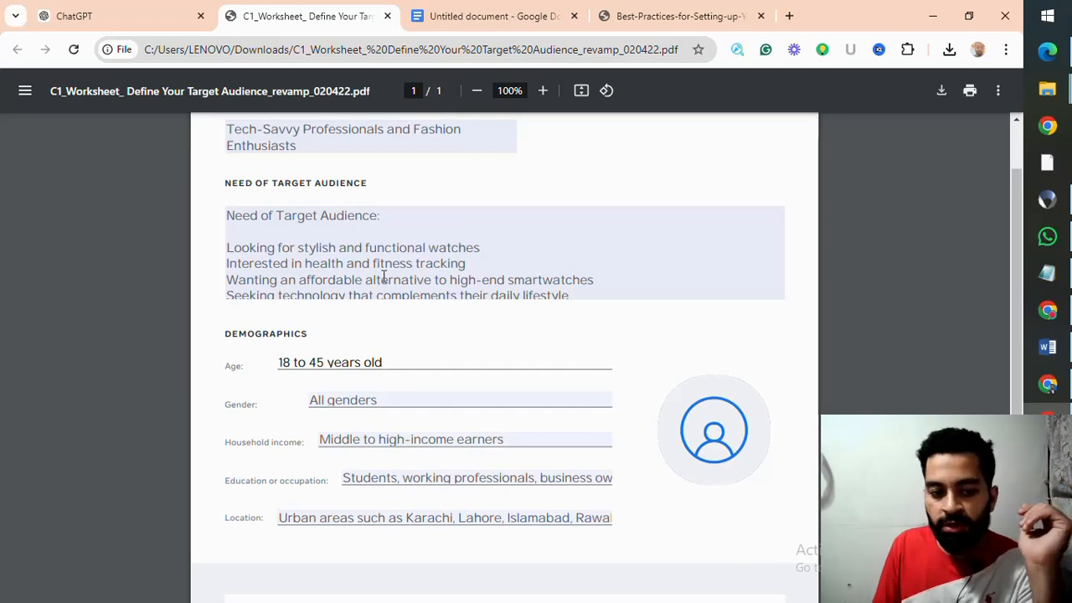
scroll(383, 279, down, 2)
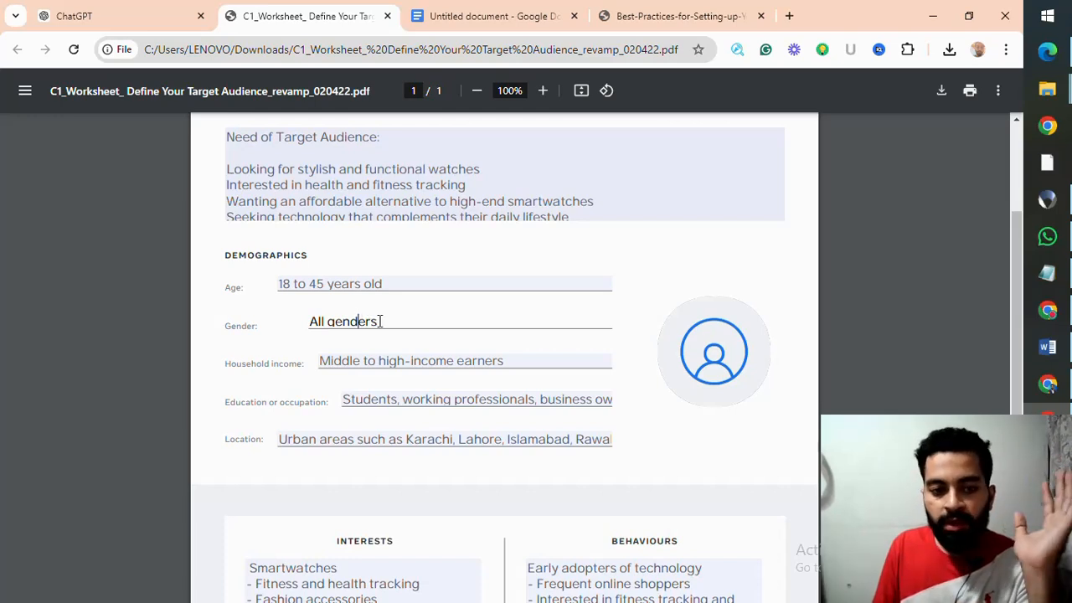
scroll(380, 321, down, 2)
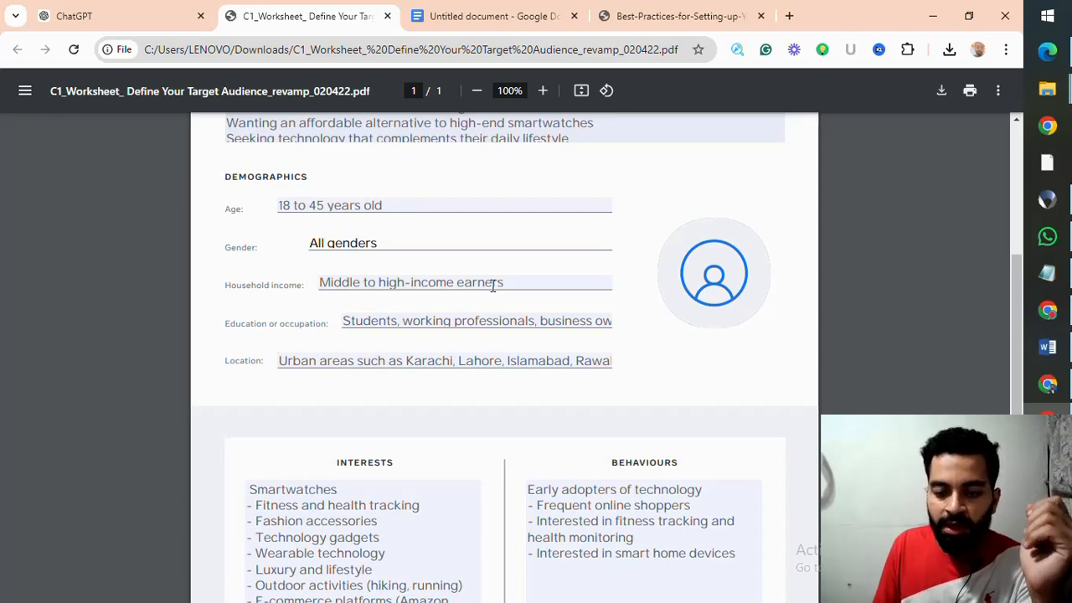
Step: Read the full Education or occupation entry through to the end of its cut-off text
click(503, 324)
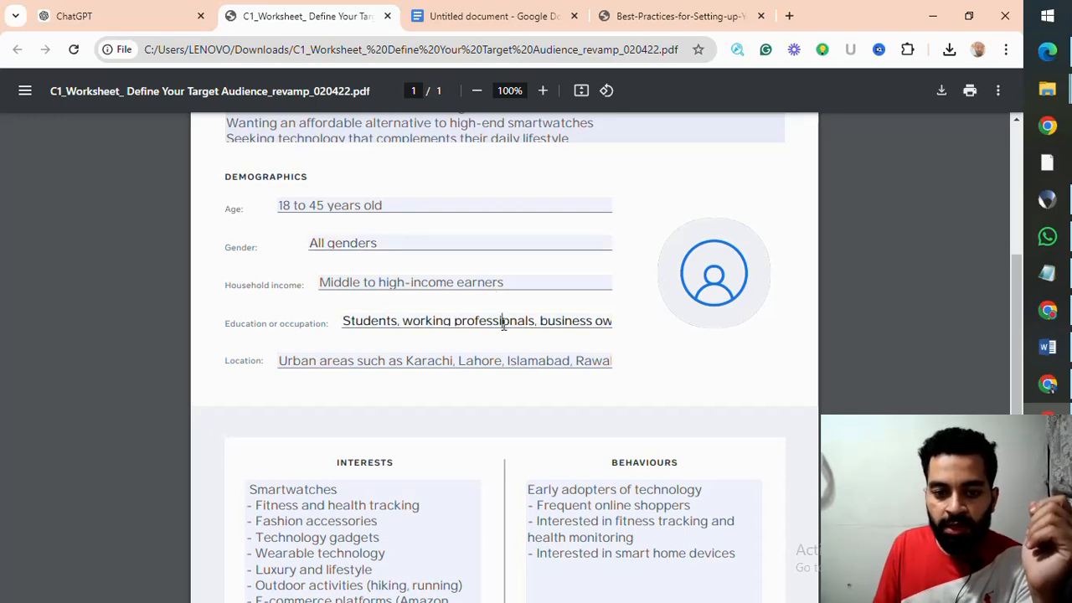
click(343, 320)
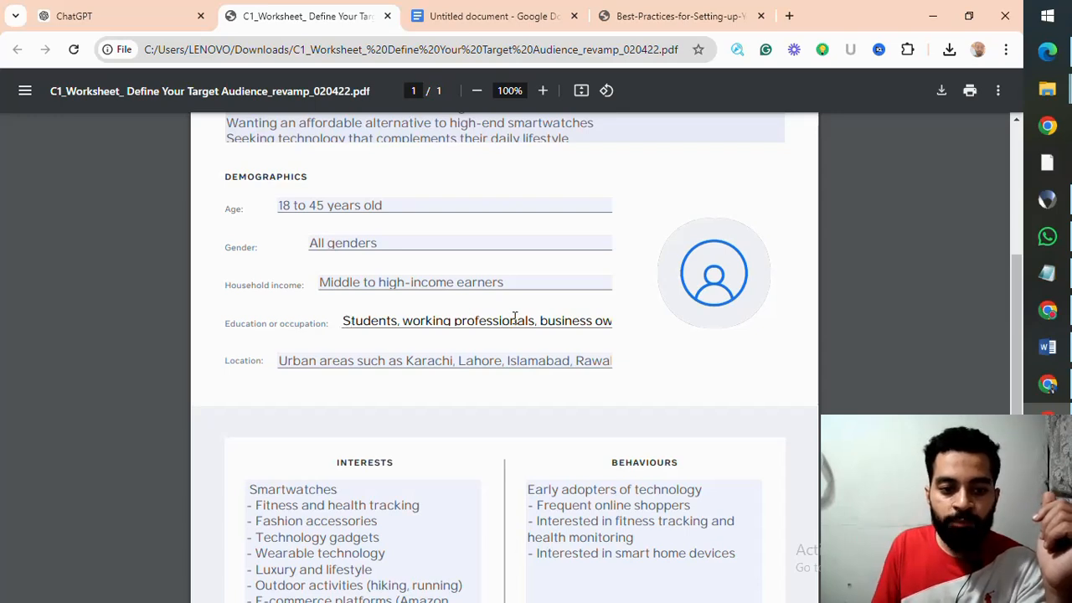
key(Right)
key(Right)
key(Right)
key(Right)
key(Right)
key(Right)
key(Right)
key(Right)
key(Right)
key(Right)
key(Right)
key(Right)
key(Right)
key(Right)
key(Right)
key(Right)
key(Right)
key(Right)
key(Right)
key(Right)
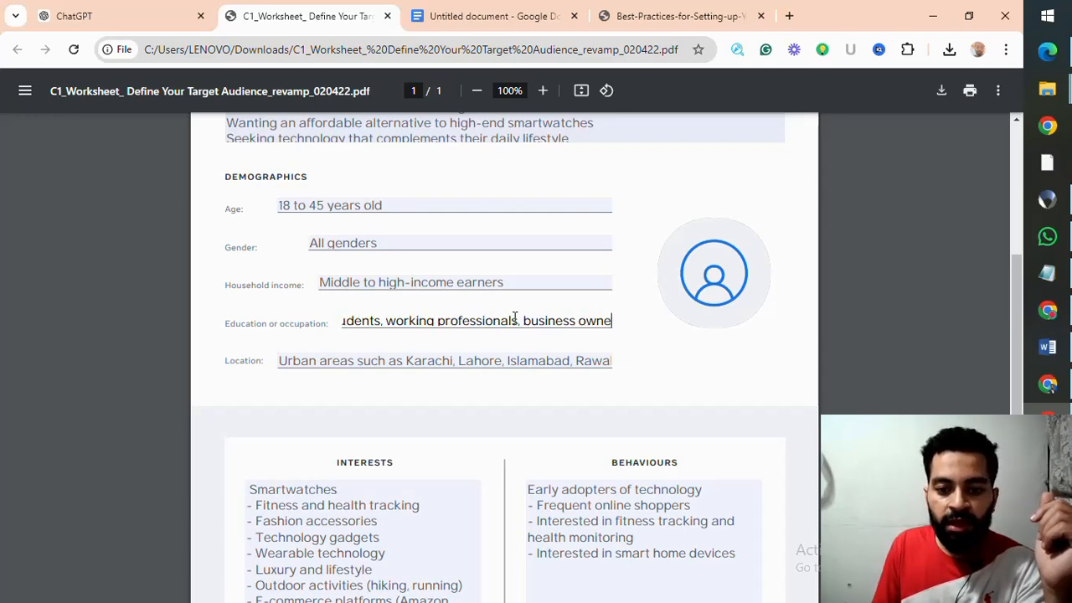
key(Right)
key(Right)
key(Right)
key(Right)
key(Right)
key(Right)
key(Right)
key(Right)
key(Right)
key(Right)
key(Right)
key(Right)
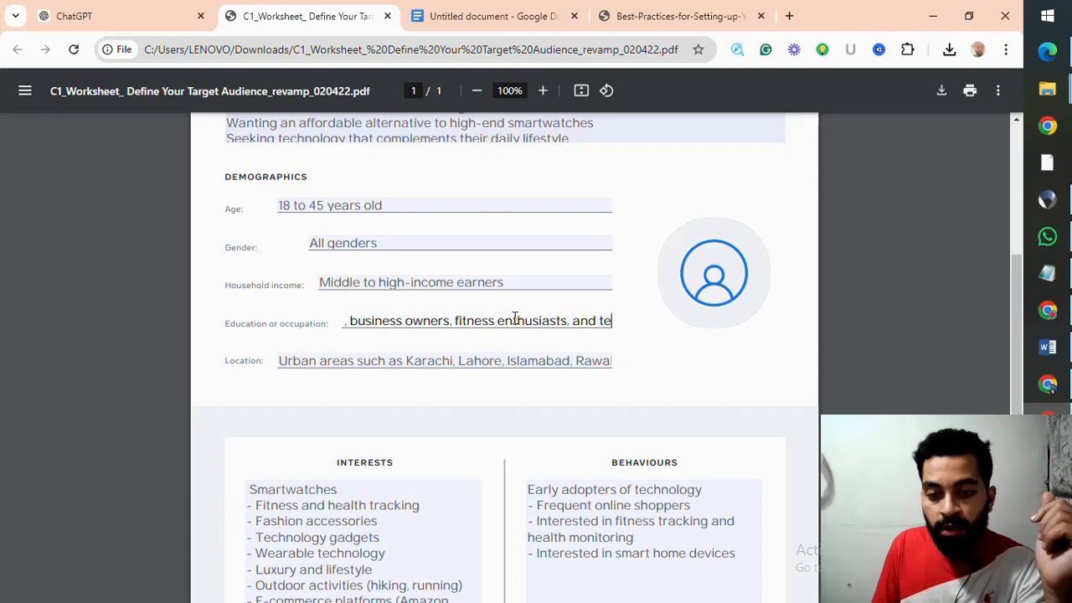
key(Right)
key(Right)
key(Right)
key(Right)
key(Right)
key(Right)
key(Right)
key(Right)
key(Right)
key(Right)
key(Right)
key(Right)
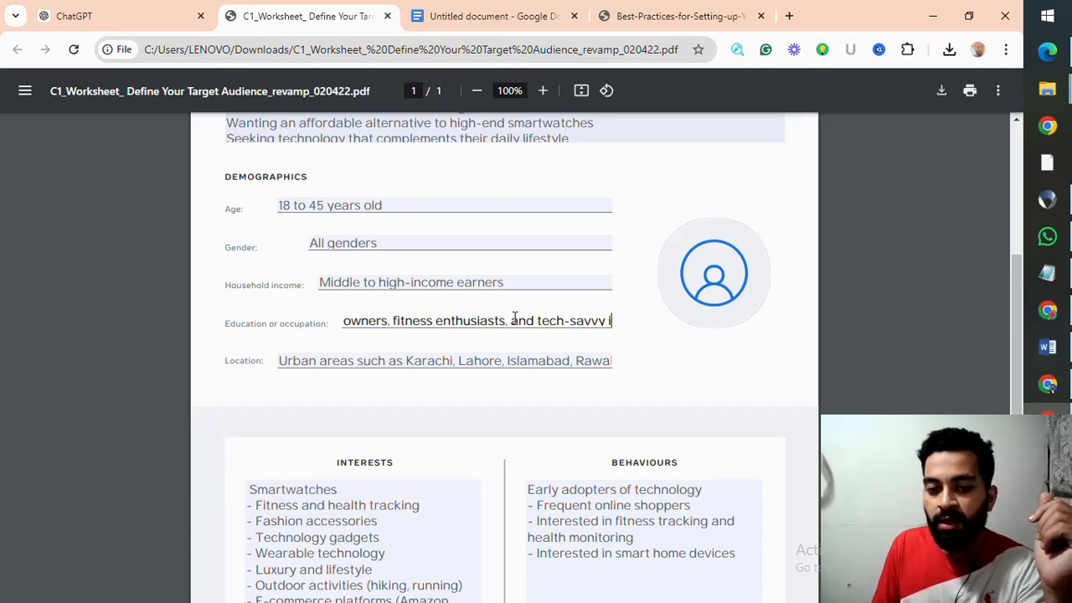
key(Right)
key(Right)
key(Right)
key(Right)
key(Right)
key(Right)
key(Right)
key(Right)
key(Right)
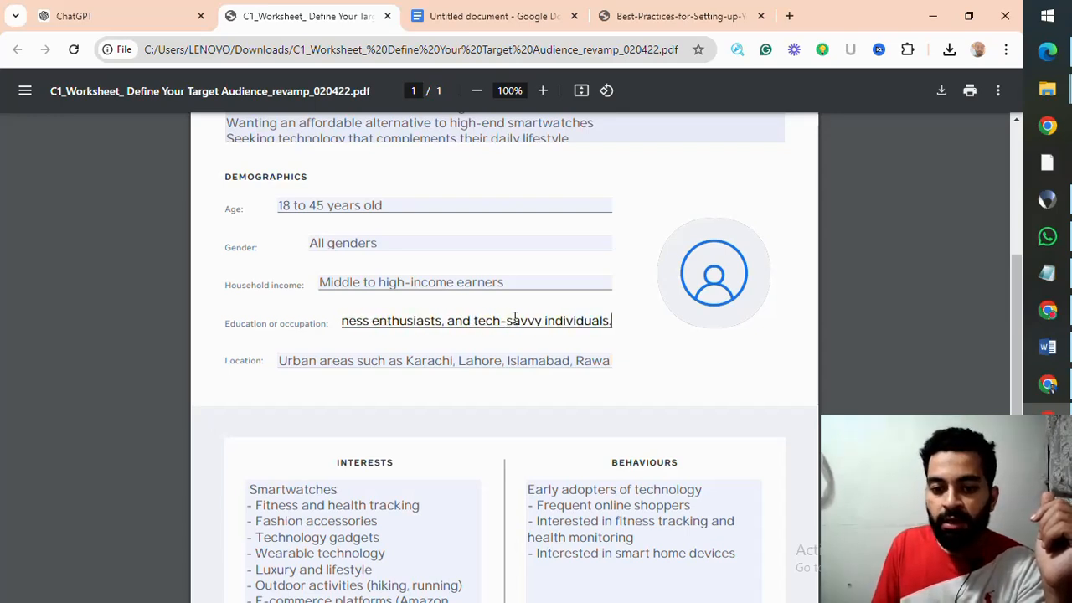
Step: Read the full Location entry to its last city and return to the start of the text
click(303, 361)
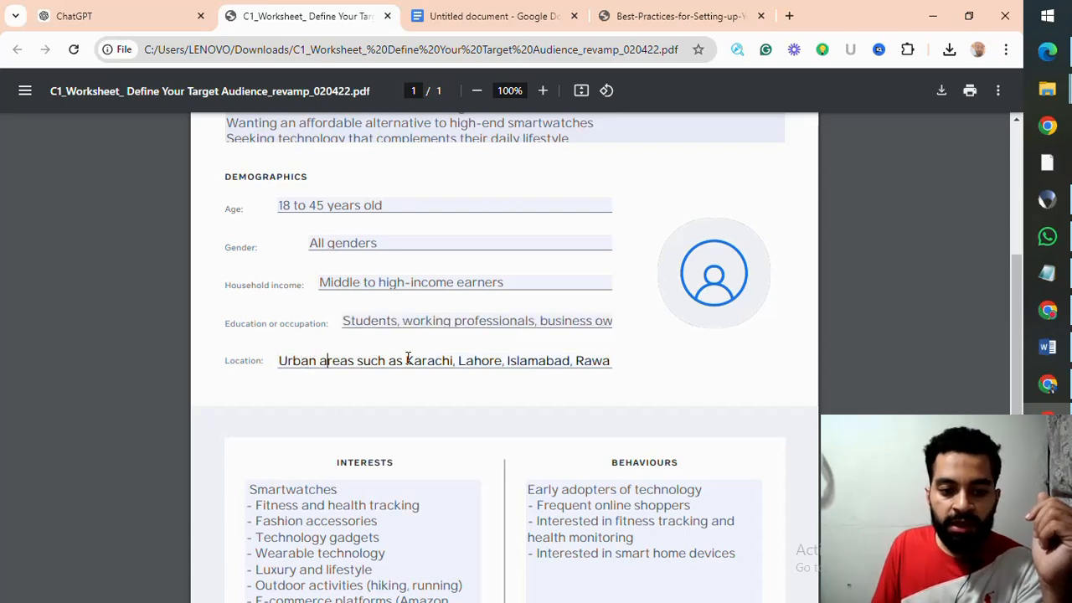
key(Right)
key(Right)
key(Right)
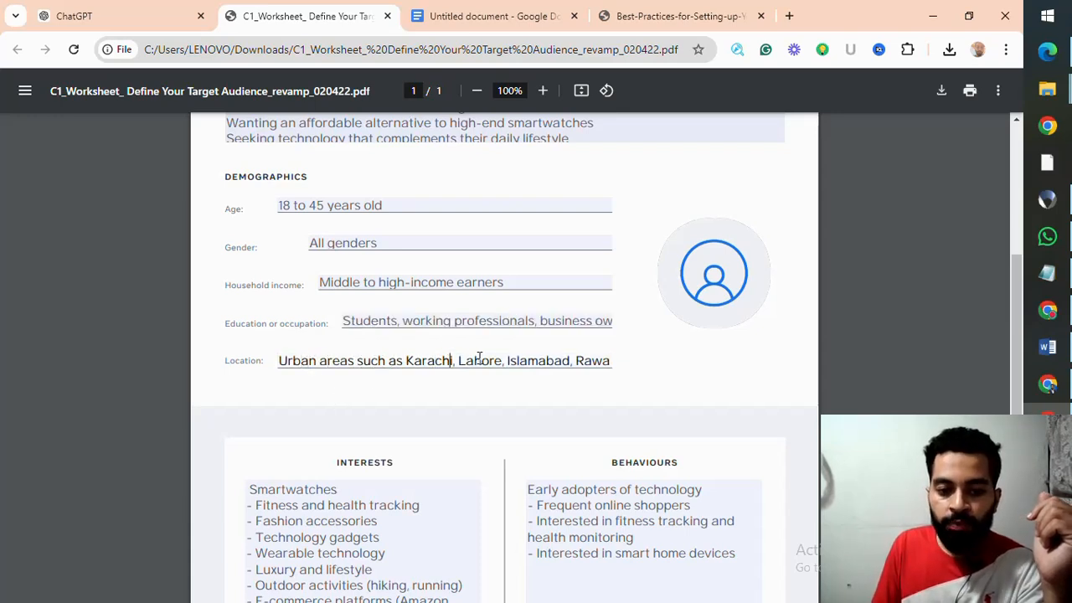
key(Right)
key(Right)
key(Right)
key(Right)
key(Right)
key(Right)
key(Right)
key(Right)
key(Right)
key(Right)
key(Right)
key(Right)
key(Right)
key(Right)
key(Right)
key(Right)
key(Right)
key(Right)
key(Right)
key(Right)
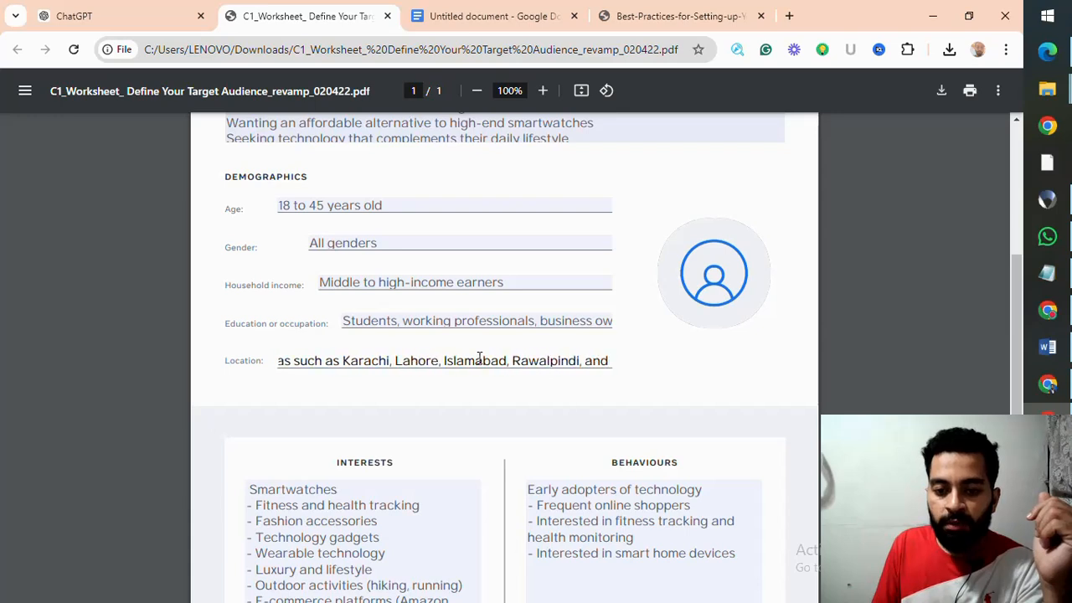
key(Left)
key(Left)
key(Left)
key(Left)
key(Left)
key(Left)
key(Left)
key(Left)
key(Left)
key(Left)
key(Left)
key(Left)
key(Left)
key(Left)
key(Left)
key(Left)
key(Left)
key(Left)
key(Left)
key(Left)
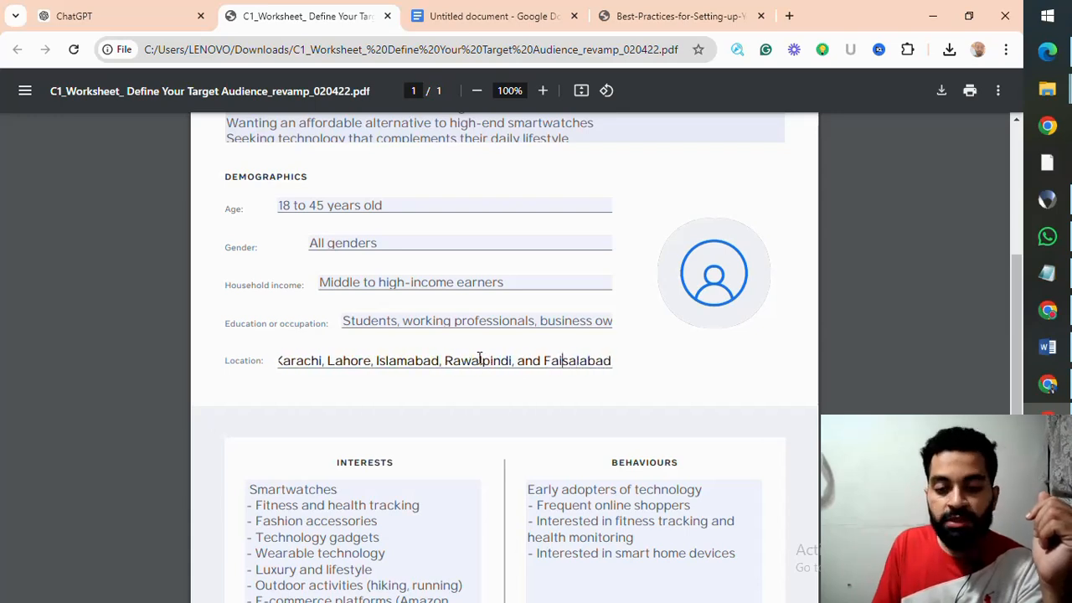
key(Left)
key(Left)
key(Left)
key(Left)
key(Left)
key(Left)
key(Left)
key(Left)
key(Left)
key(Left)
key(Left)
key(Left)
key(Left)
key(Left)
key(Left)
key(Left)
key(Left)
key(Left)
key(Left)
key(Left)
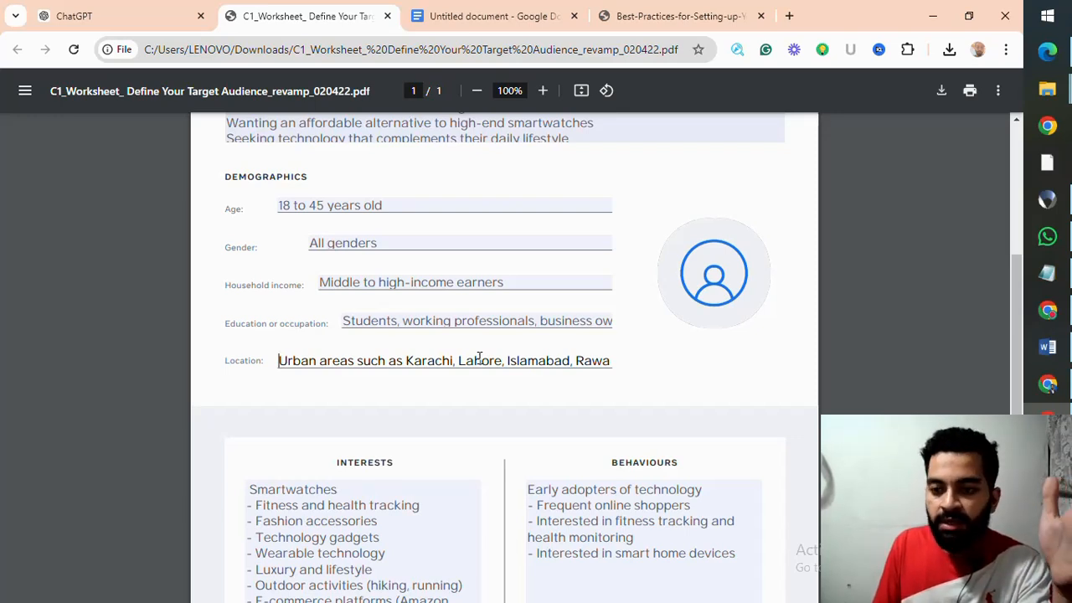
Step: Read through the worksheet's Interests list down to the end of its hidden entries
scroll(418, 505, up, 1)
scroll(411, 513, down, 1)
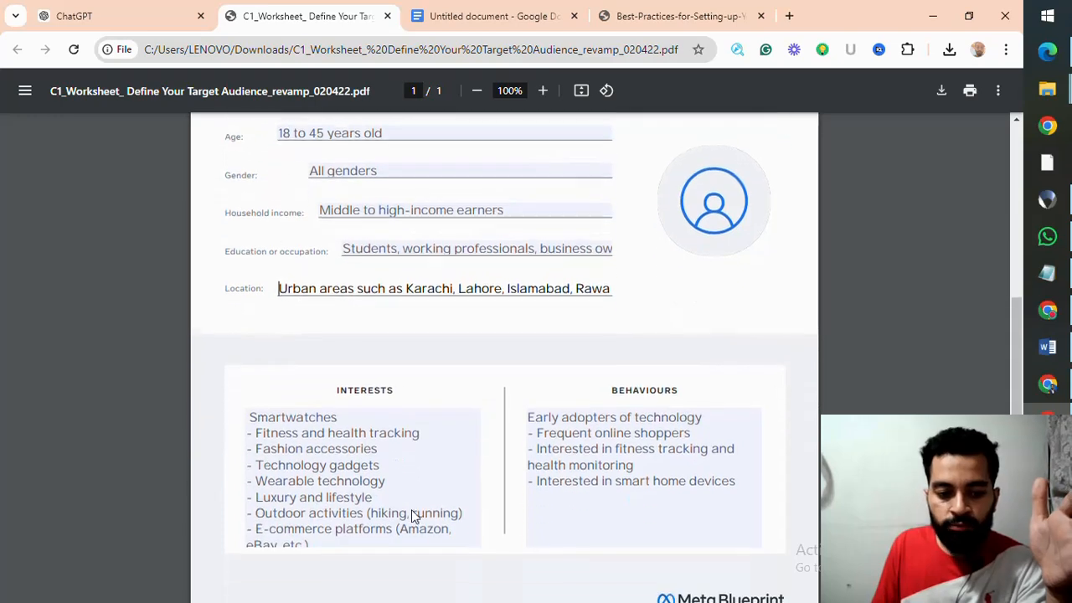
click(368, 429)
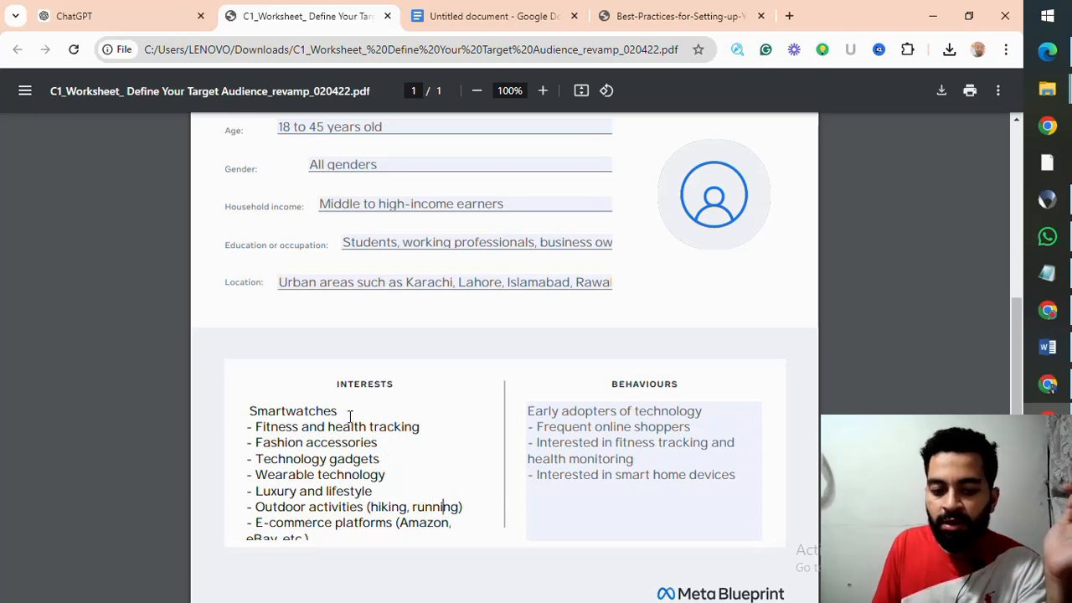
key(Right)
key(Right)
key(Down)
key(Down)
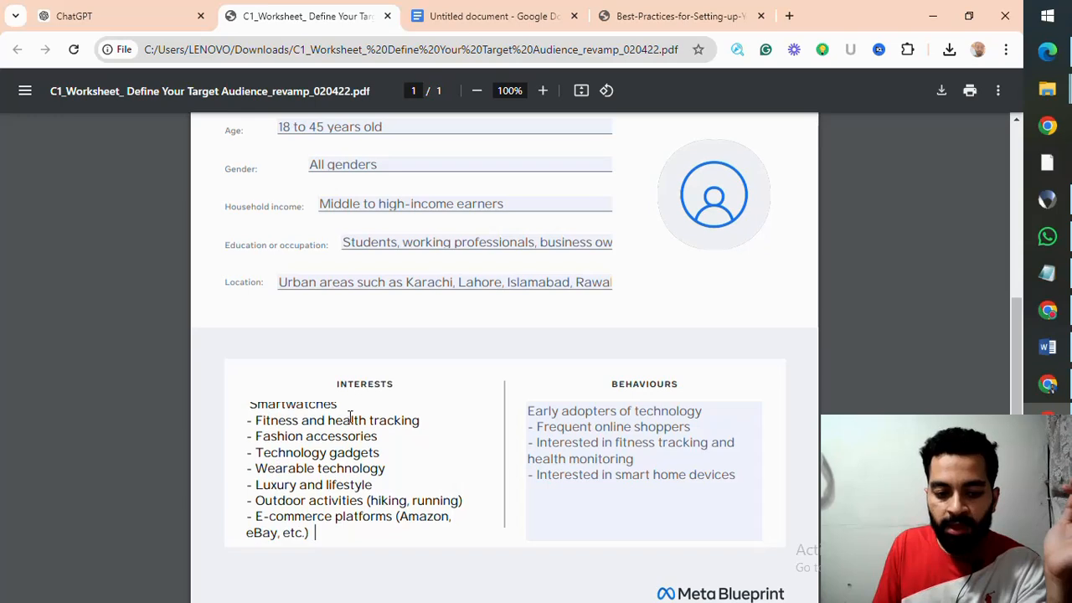
key(Return)
text(- Consumer electronics)
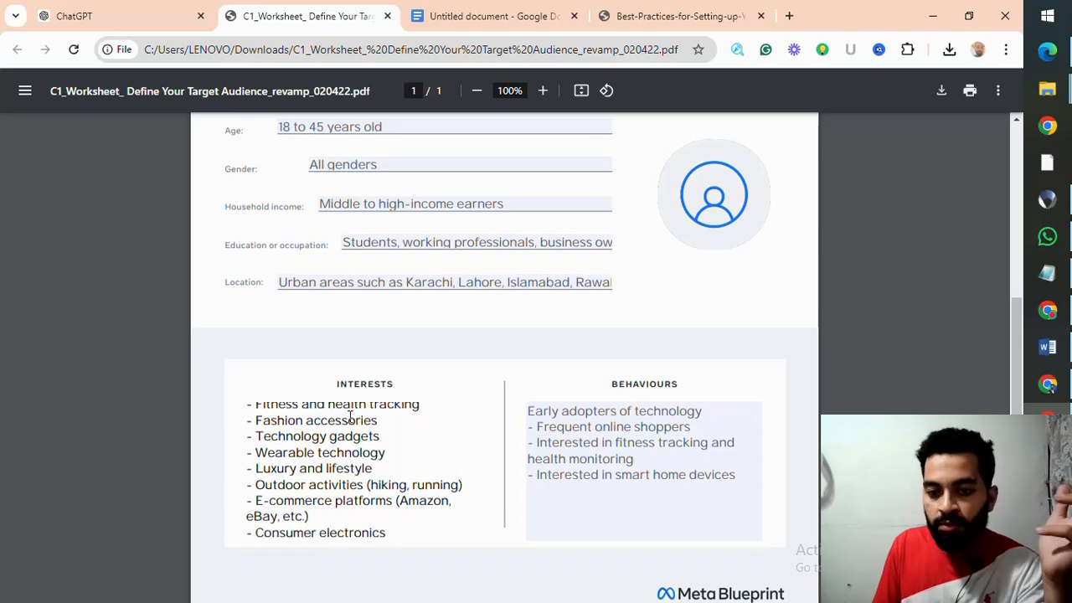
key(Return)
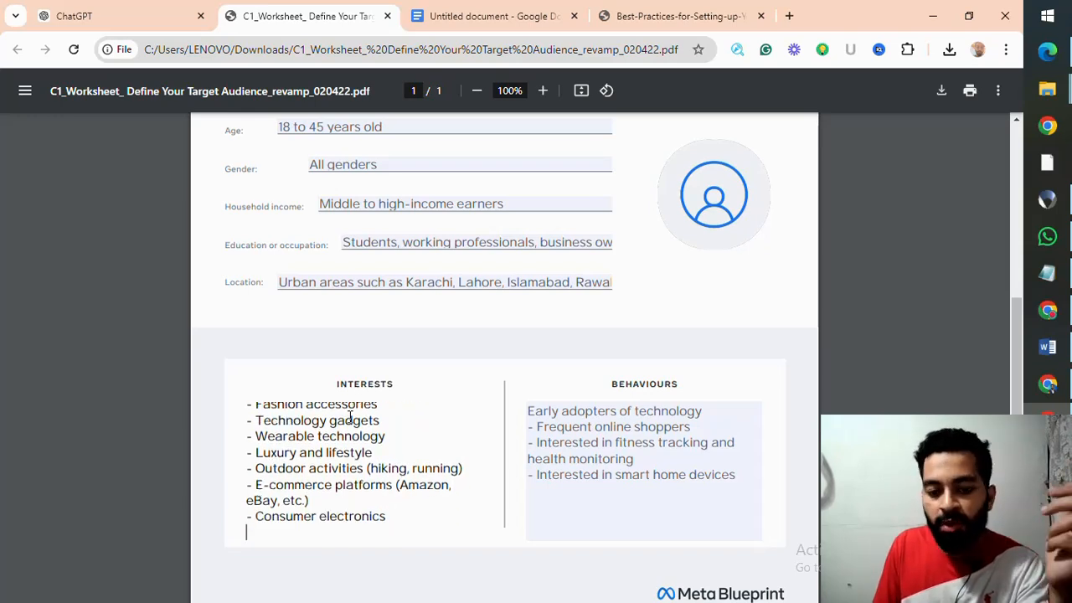
Step: Remove the blank last line of the Interests list and add "daraz" after eBay in the e-commerce platforms entry
key(BackSpace)
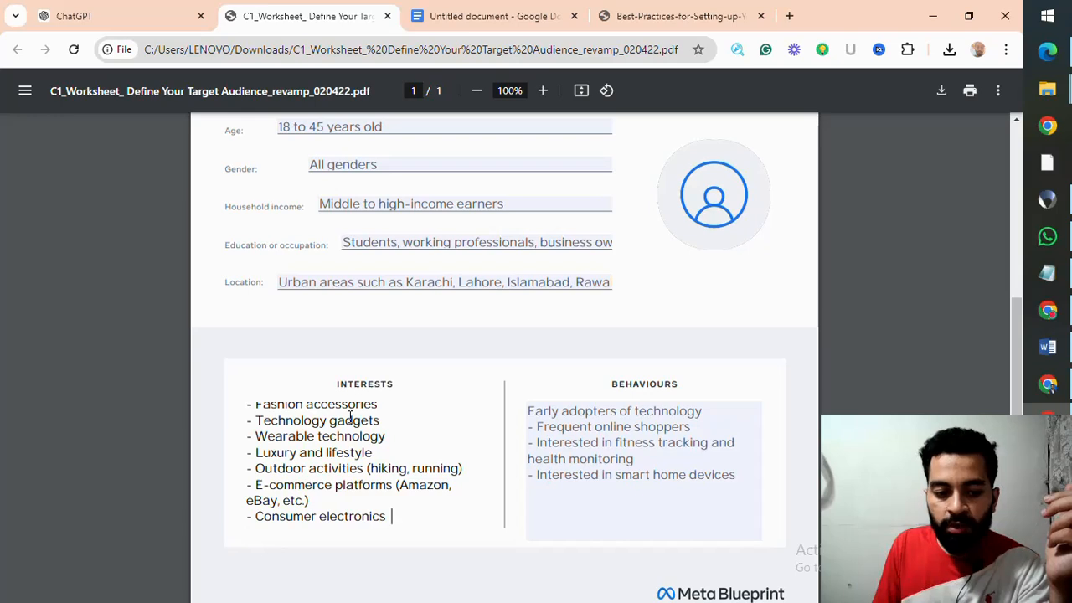
key(Up)
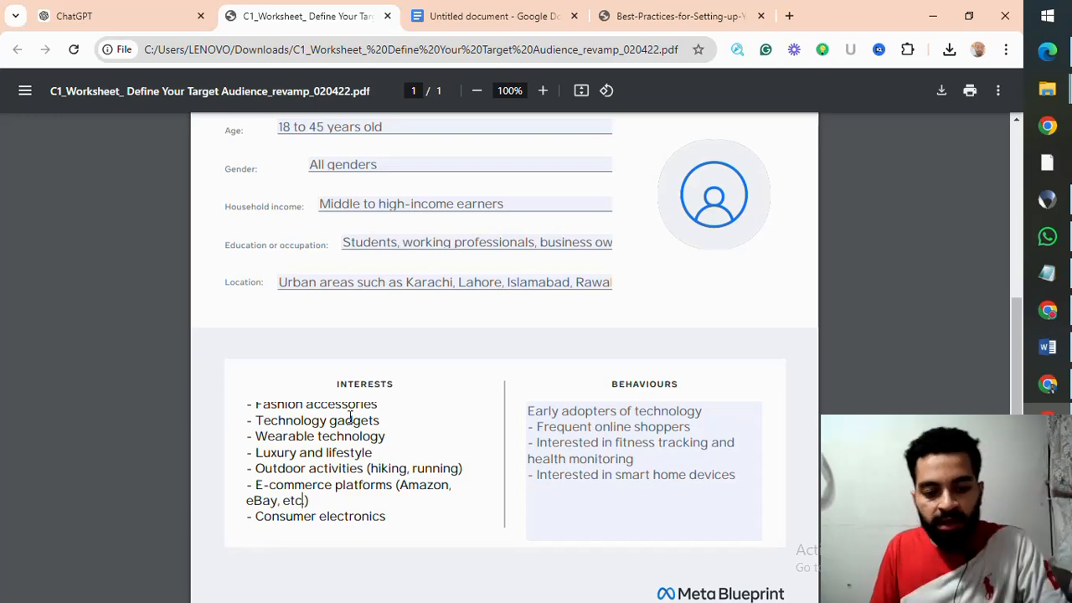
key(ctrl+Left)
text(daraz)
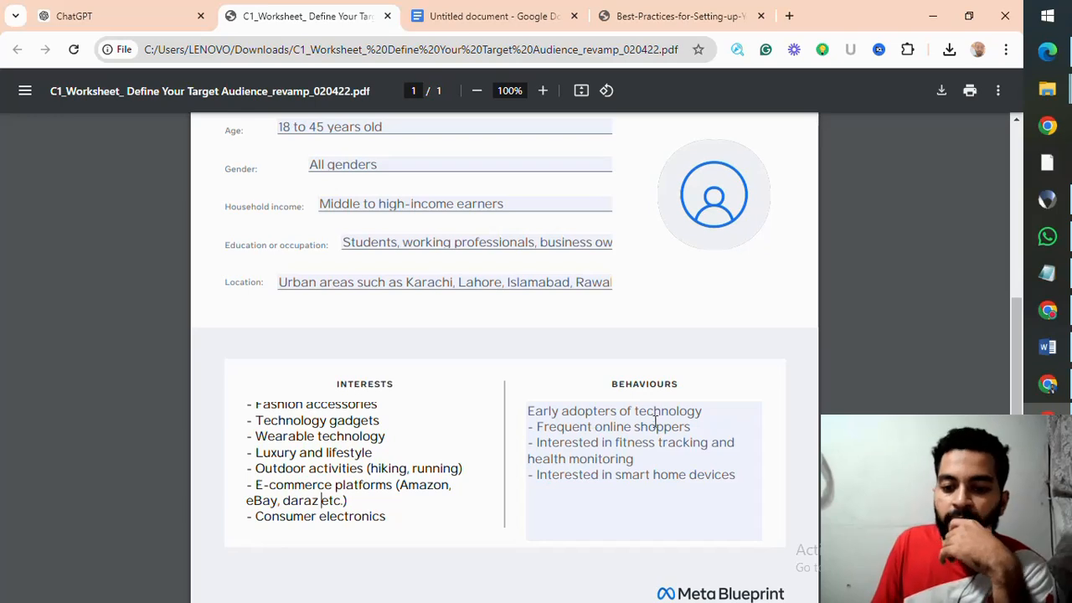
Step: Read the worksheet's Behaviours list from early adopters of technology down to the smart home devices entry
click(703, 411)
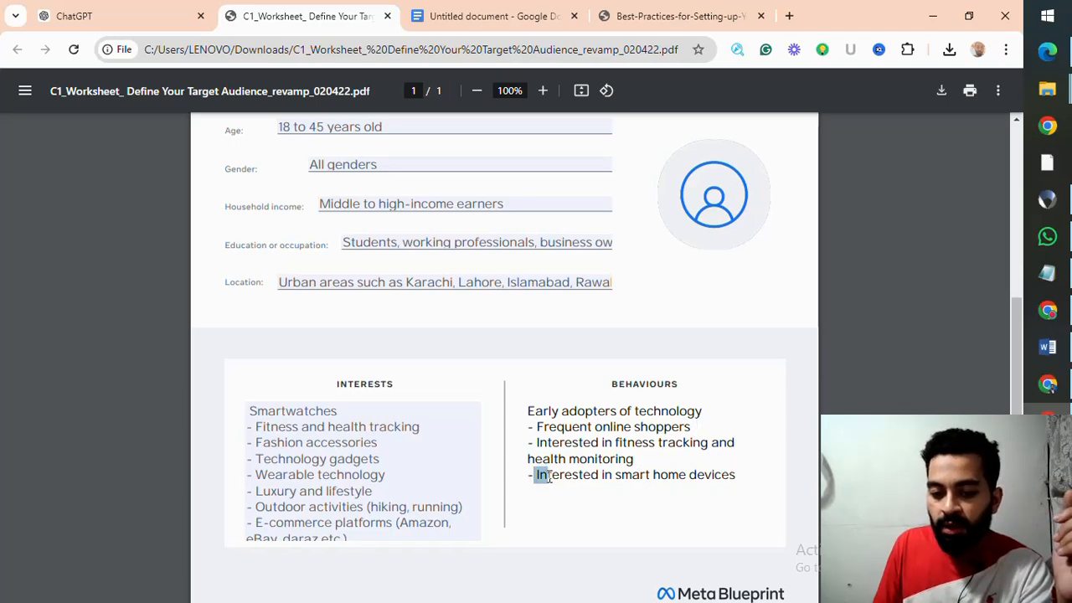
drag(536, 475, 751, 481)
click(681, 483)
scroll(631, 476, down, 1)
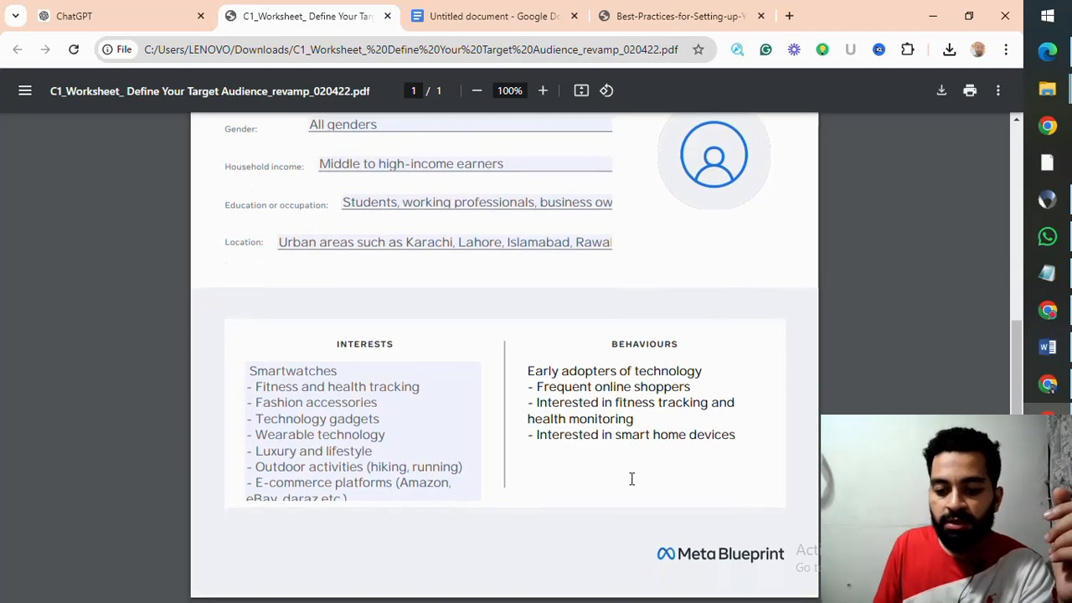
Step: Return to the start of the worksheet and reread the name of the target audience
scroll(632, 477, up, 2)
scroll(586, 456, up, 3)
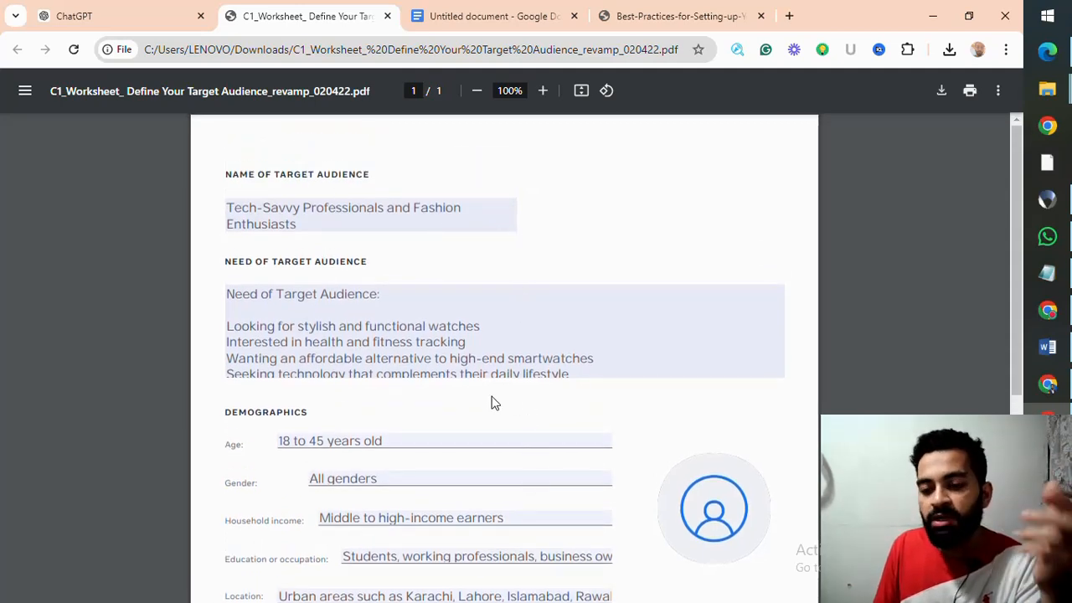
scroll(477, 350, down, 1)
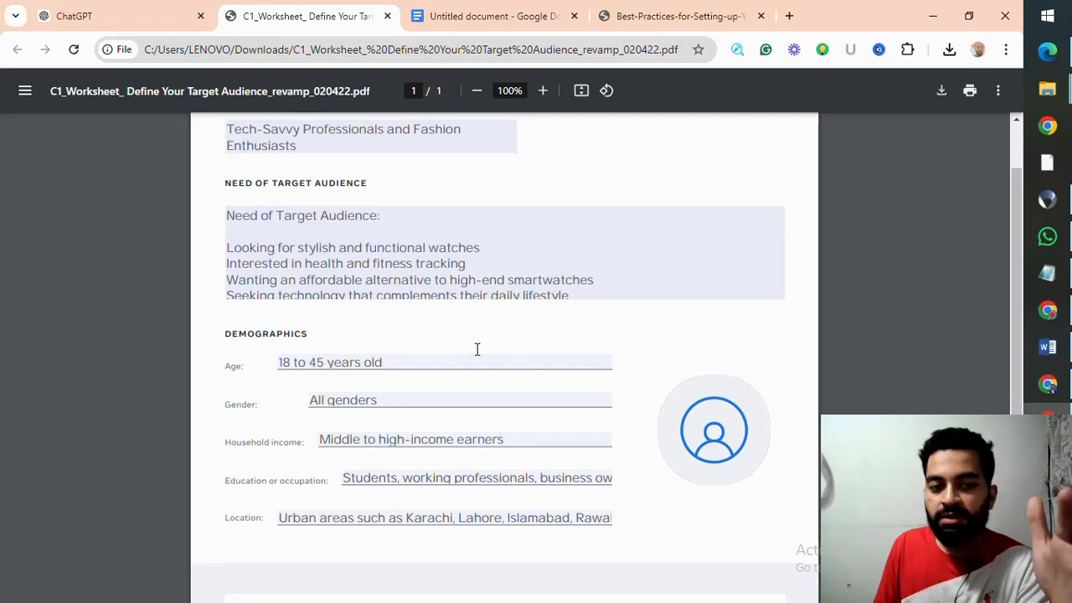
scroll(477, 350, up, 1)
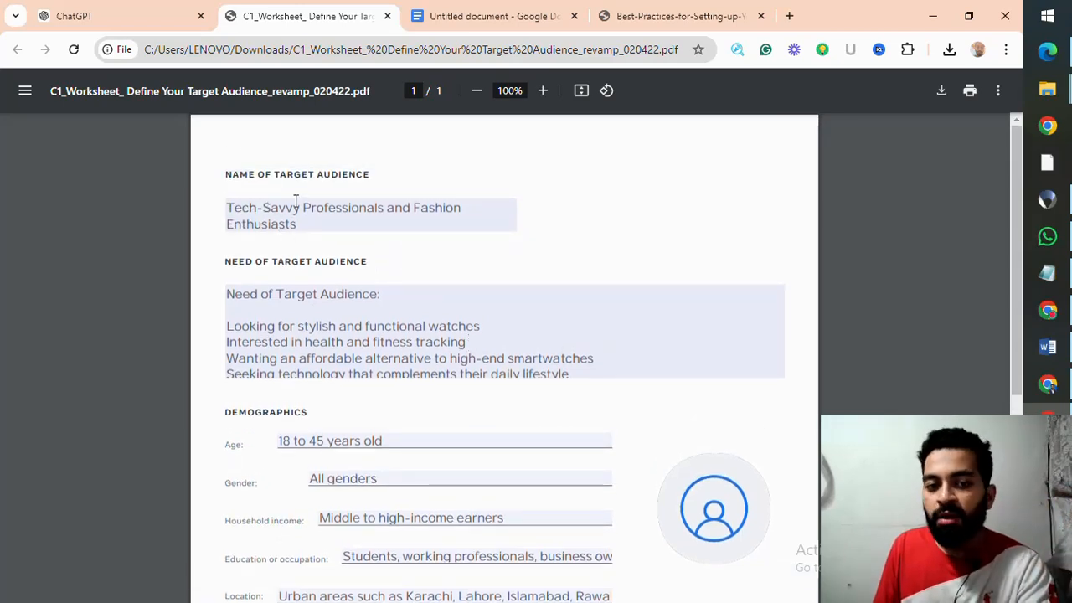
click(227, 208)
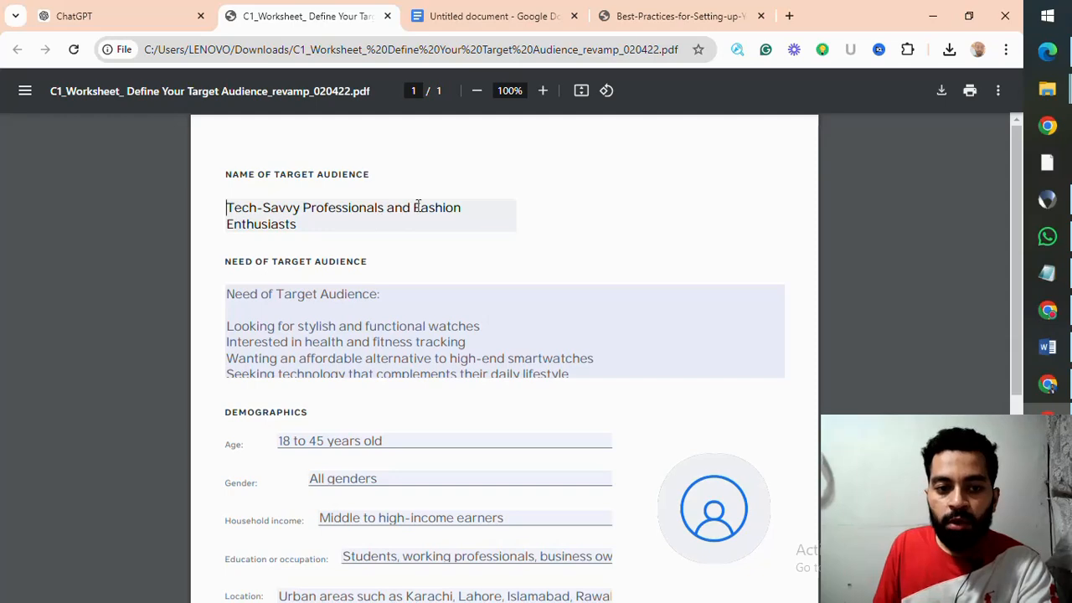
drag(418, 207, 524, 218)
Step: Reread the fitness tracking and health monitoring entry in the Behaviours list
scroll(406, 252, down, 5)
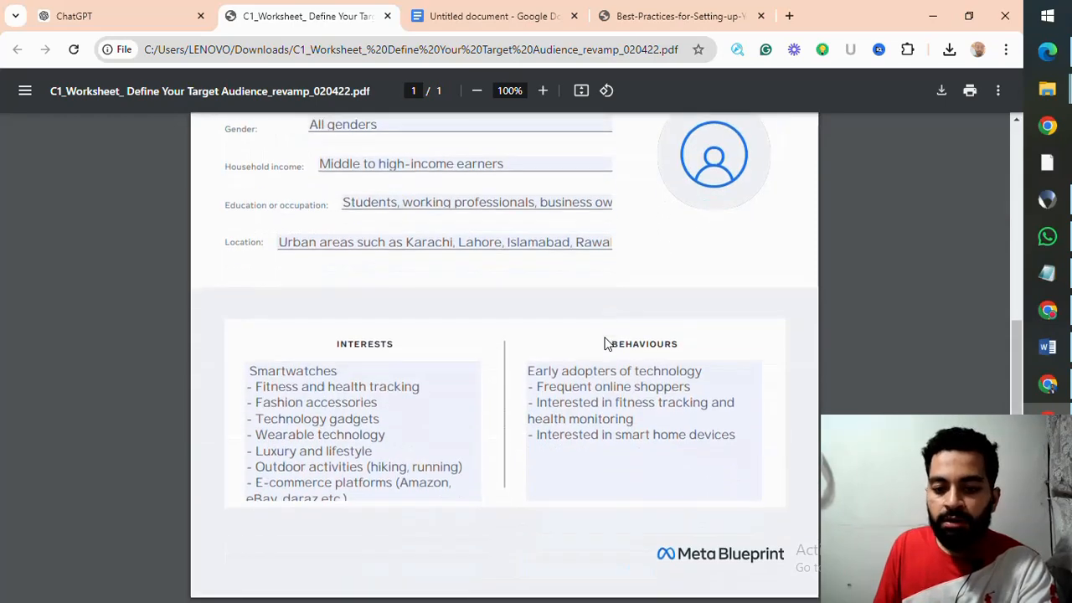
click(614, 401)
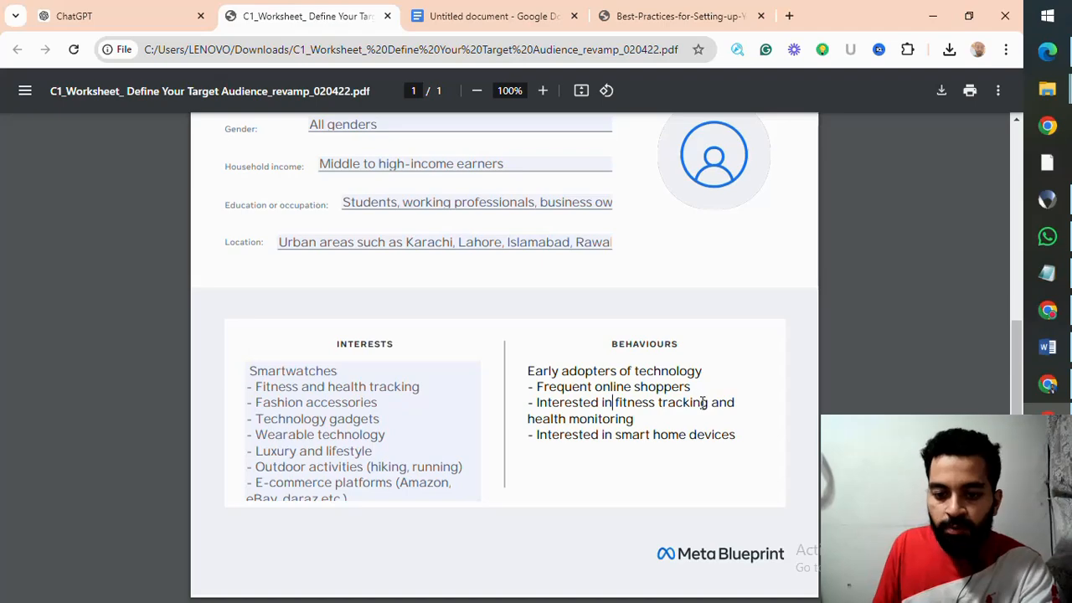
click(522, 418)
click(616, 404)
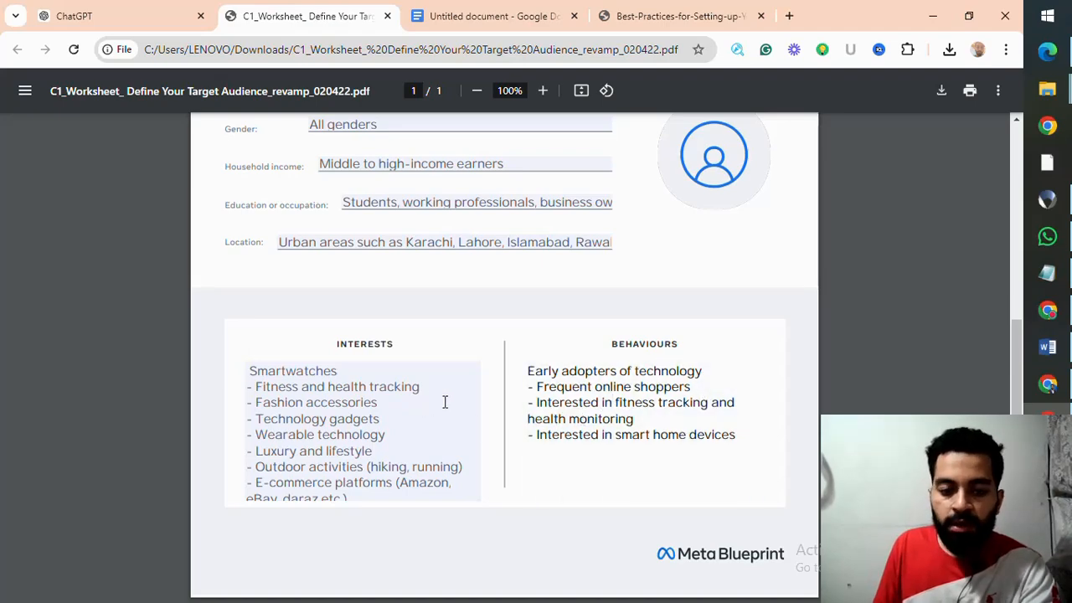
Step: Return to the worksheet's beginning and switch to the Facebook campaign structure best-practices diagram
scroll(447, 392, up, 4)
scroll(447, 392, up, 1)
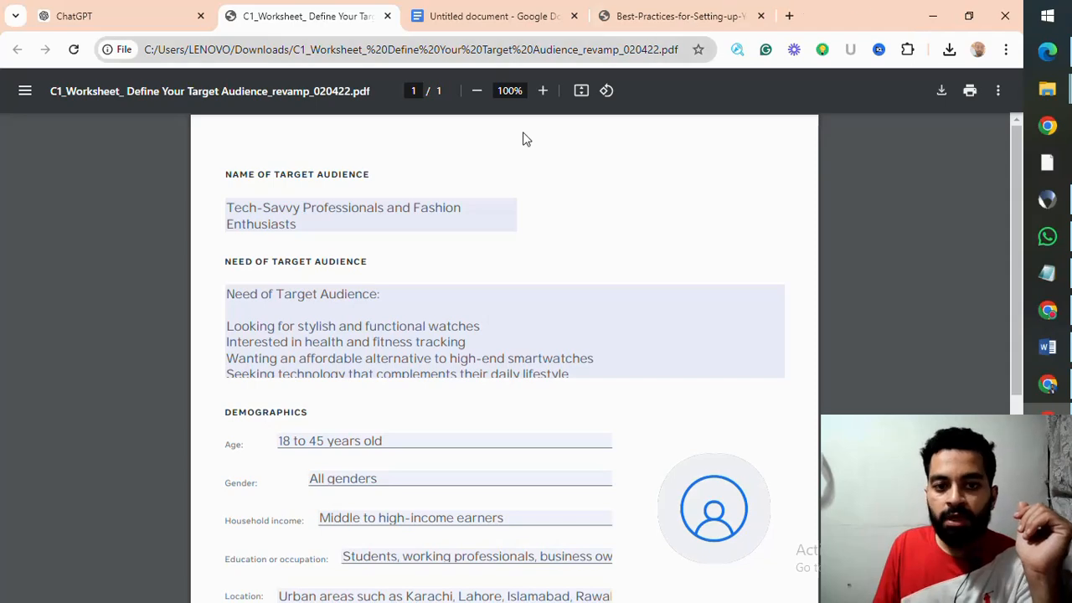
click(679, 15)
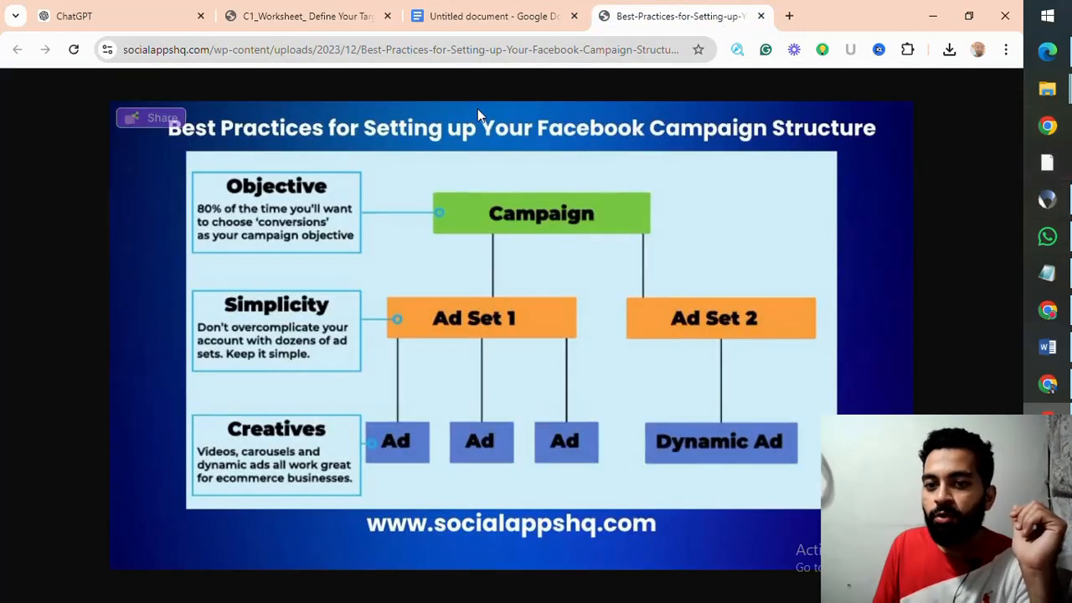
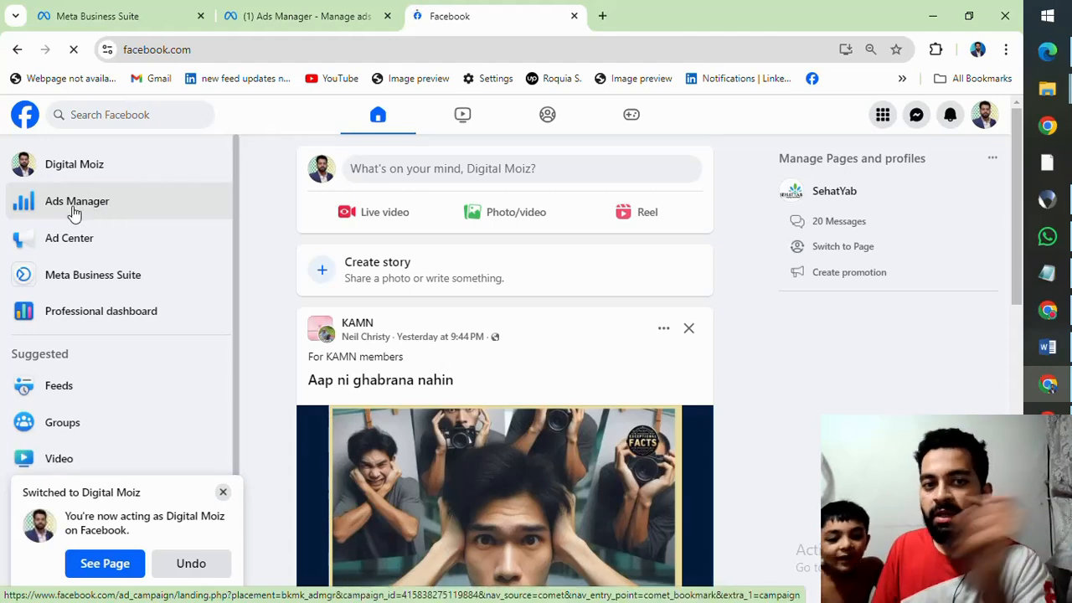
Step: Open the Ads Manager campaigns page in a new browser tab
click(323, 16)
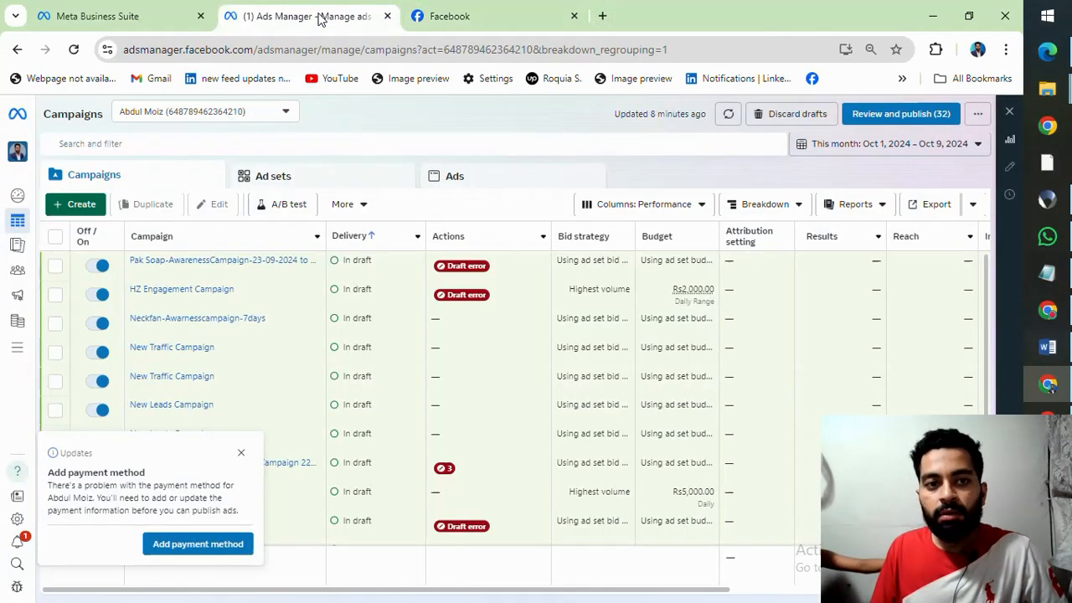
click(605, 17)
text(ads)
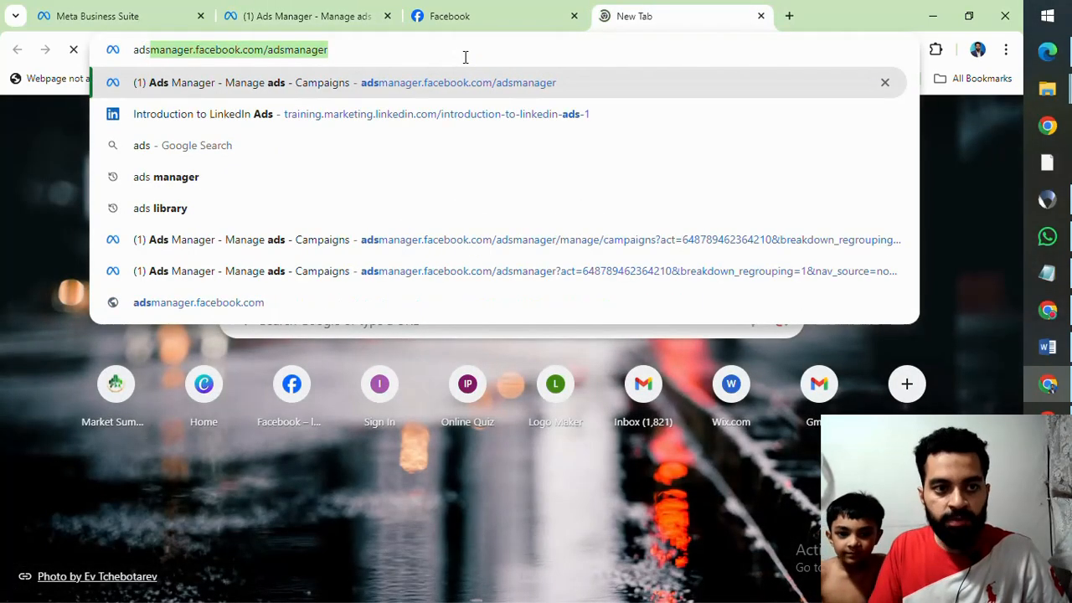
key(Return)
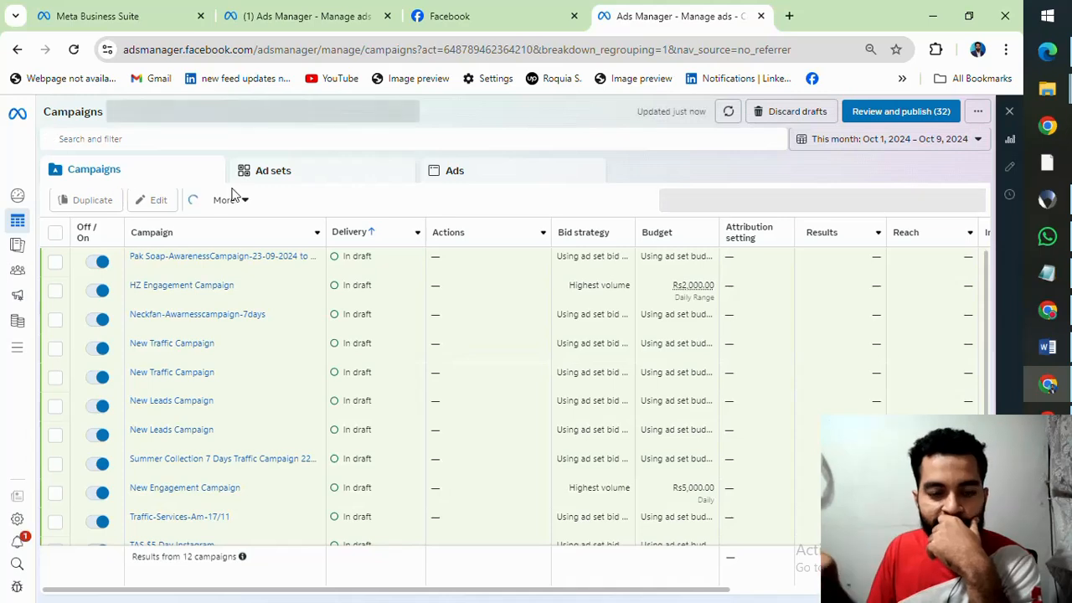
click(436, 18)
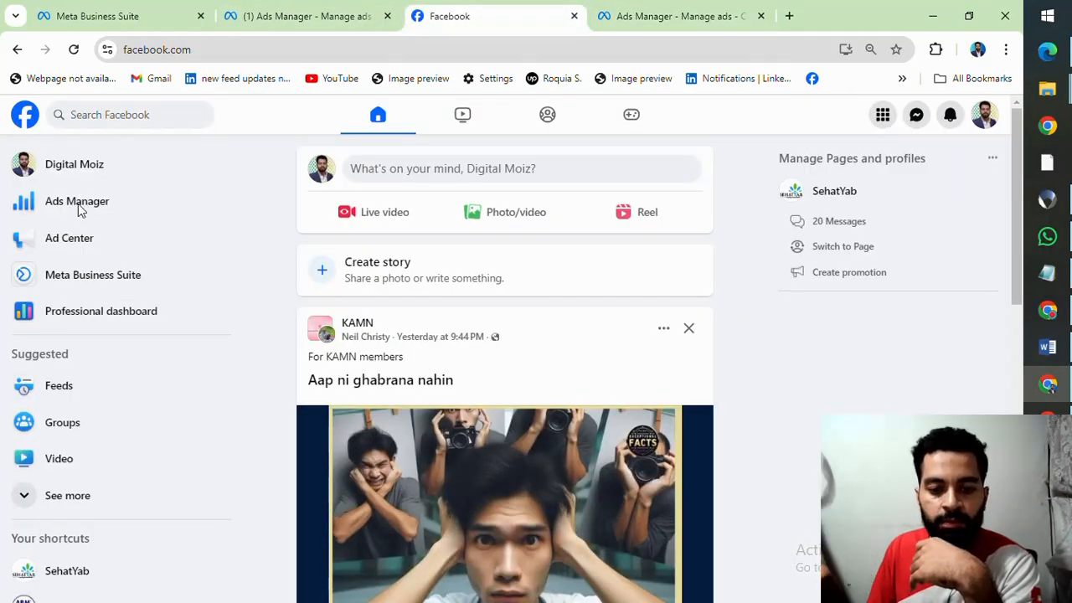
click(668, 10)
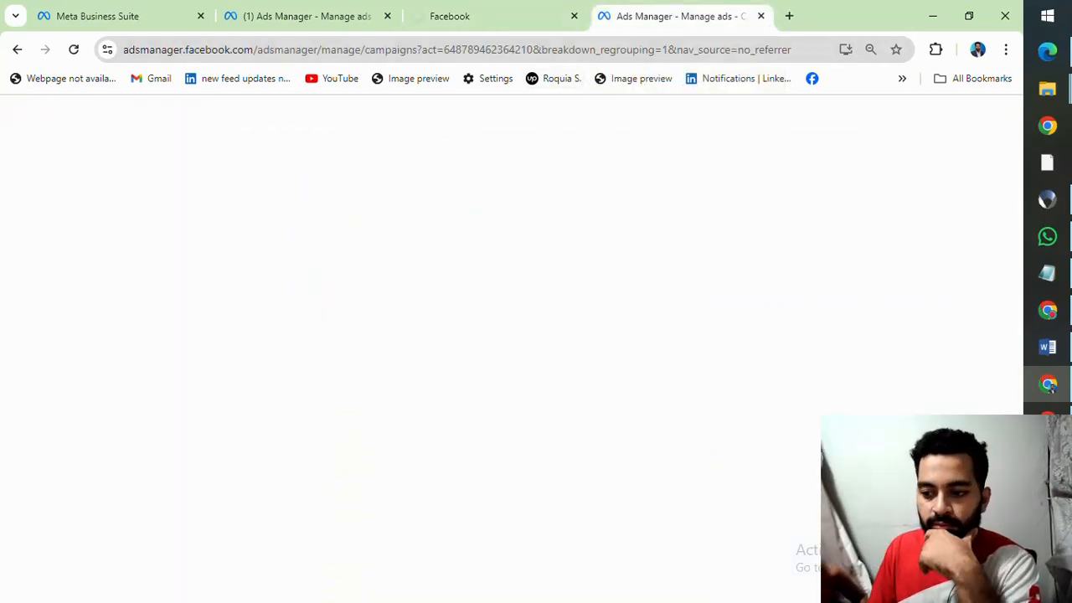
click(1046, 481)
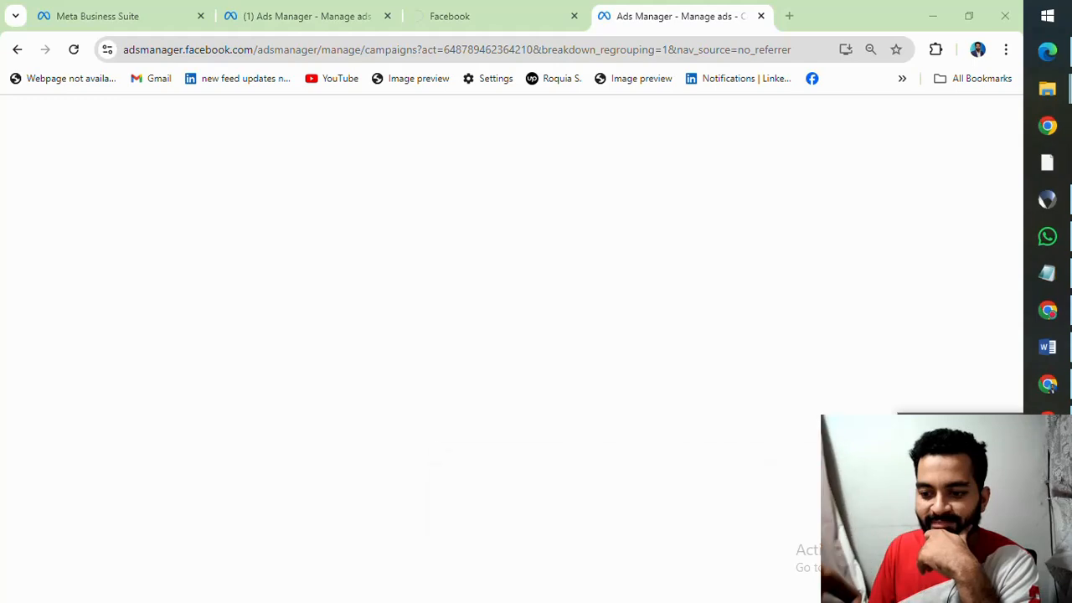
click(955, 481)
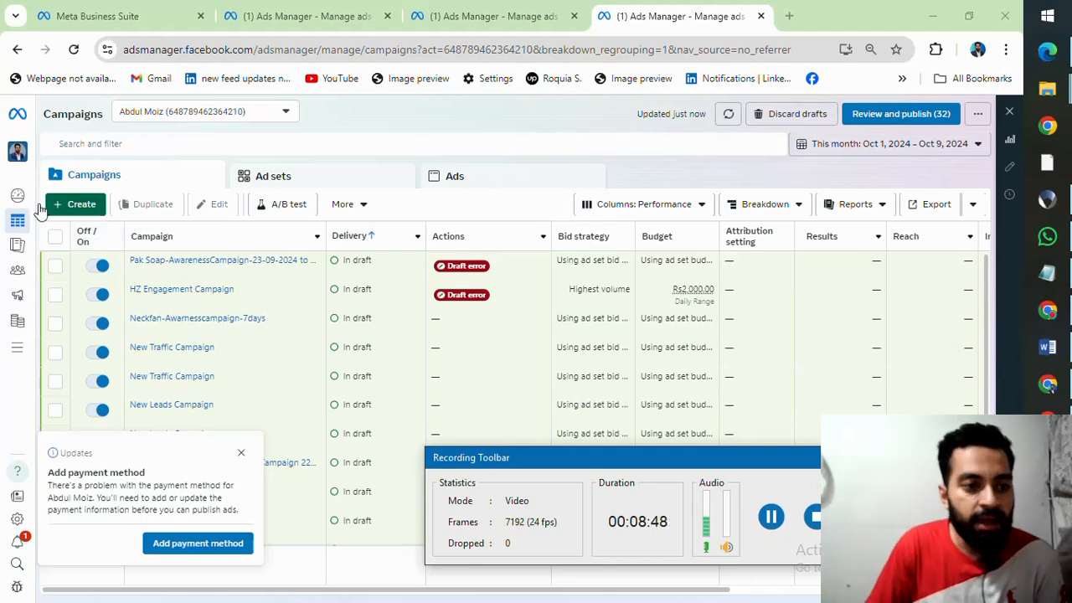
Step: Start creating a new auction campaign and look through the available objectives from Awareness to Sales
click(74, 209)
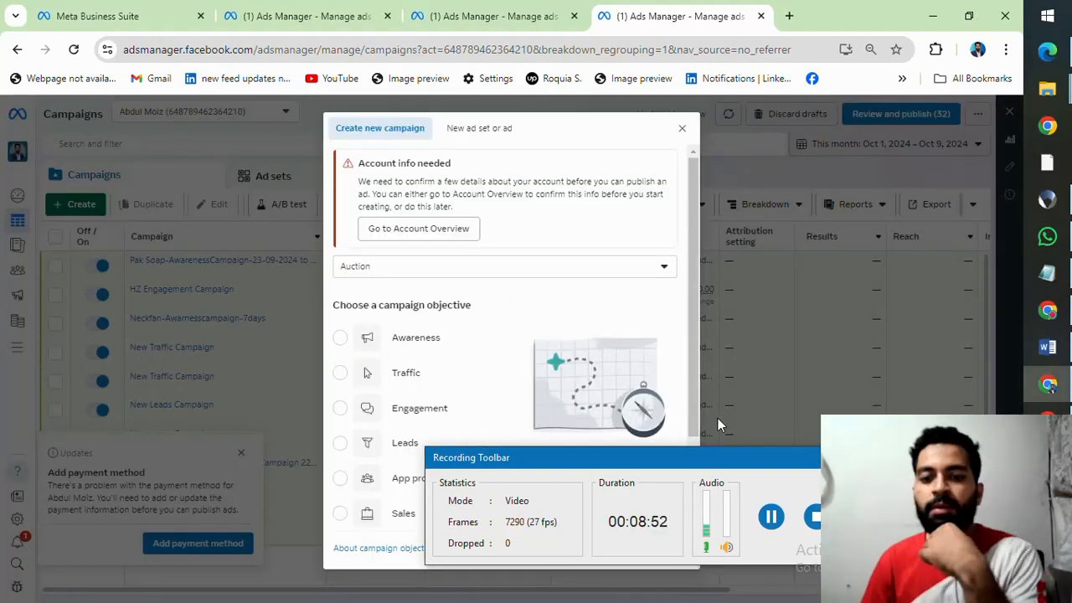
drag(724, 461, 742, 599)
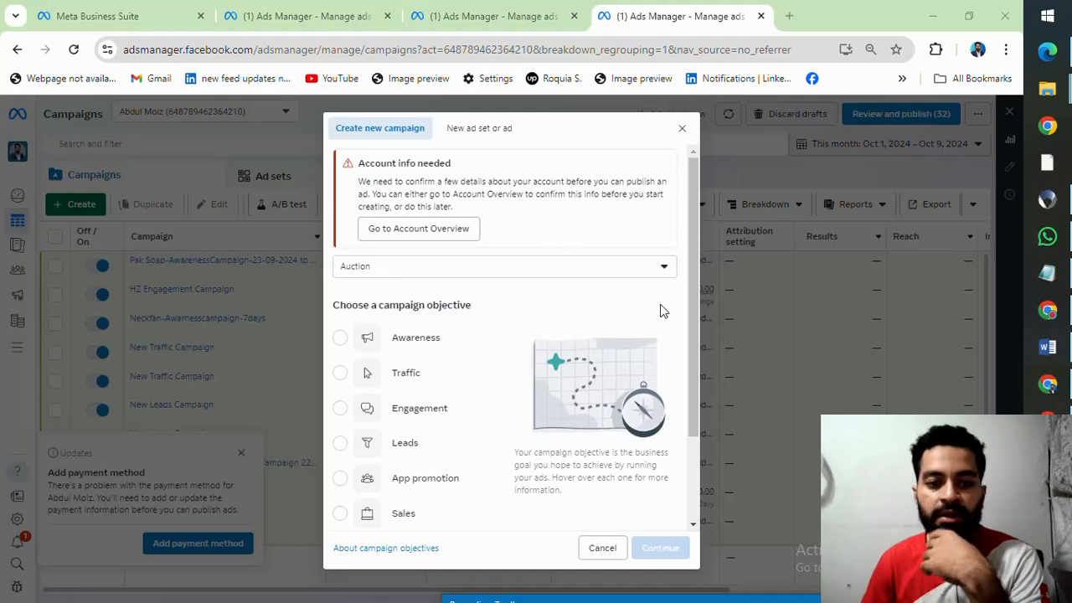
mouse_move(365, 350)
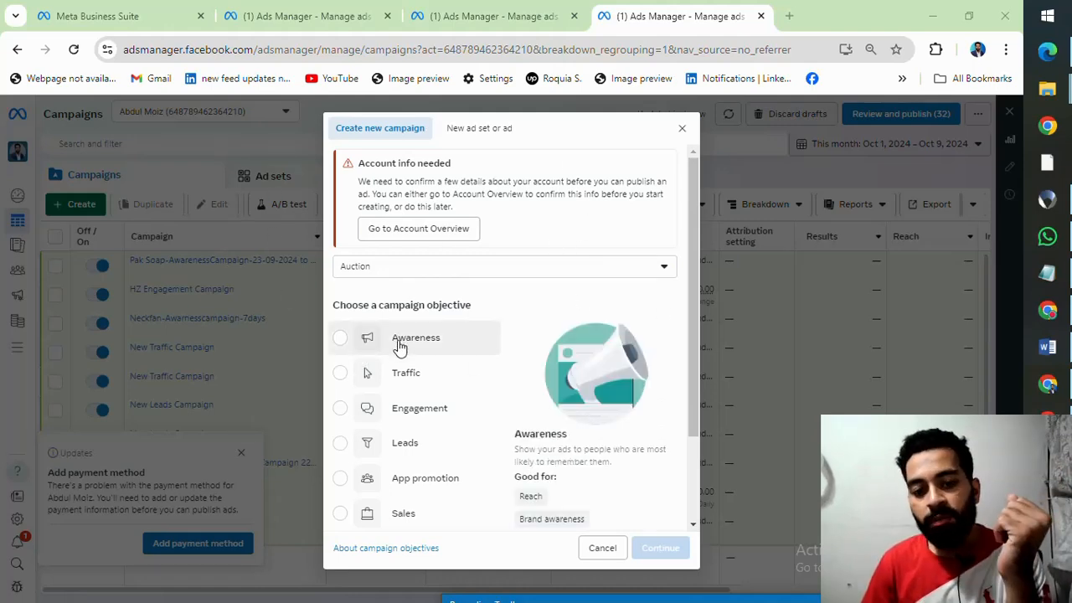
scroll(401, 346, down, 2)
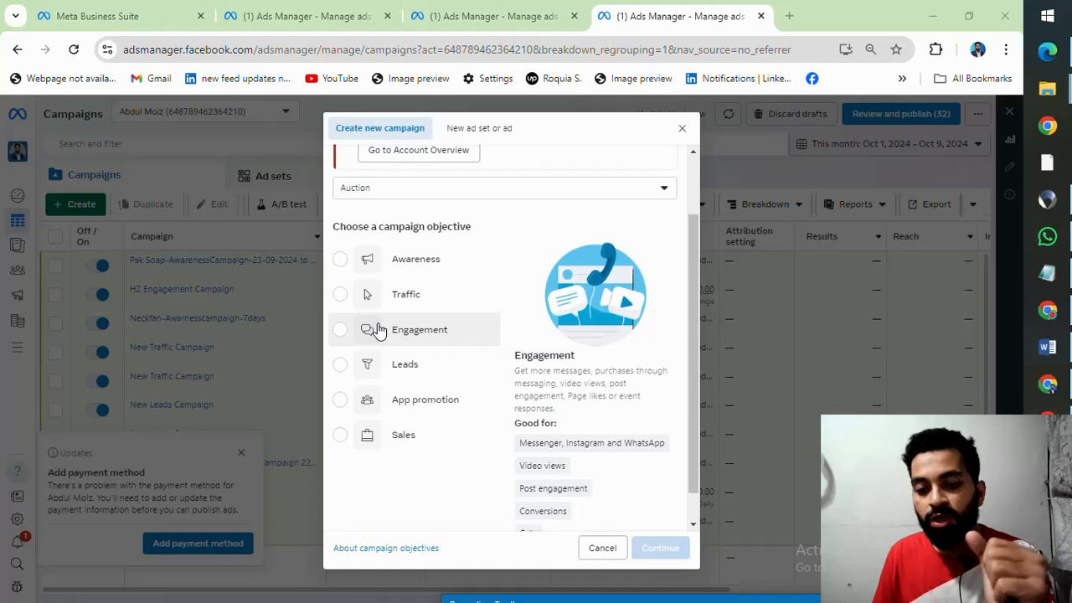
scroll(377, 331, down, 1)
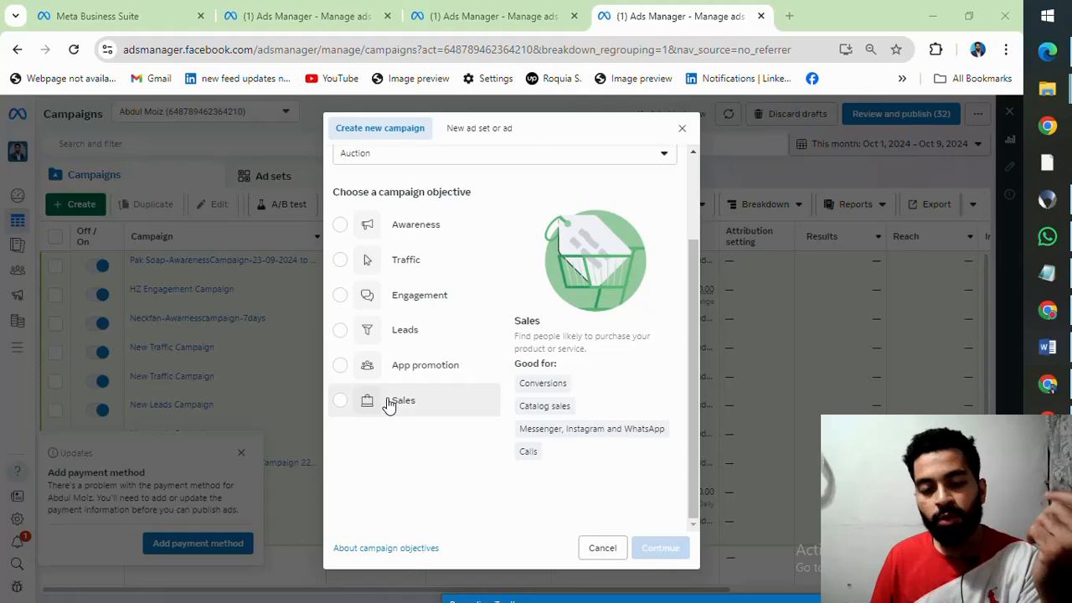
scroll(389, 406, up, 2)
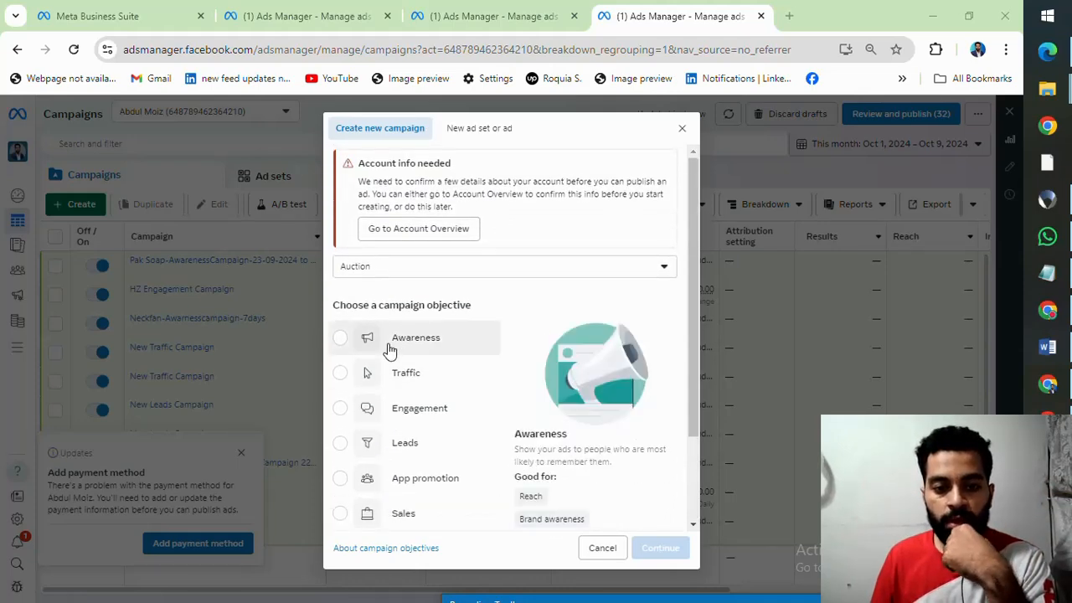
Step: Choose Awareness as the campaign objective and continue to the new campaign's settings
click(431, 349)
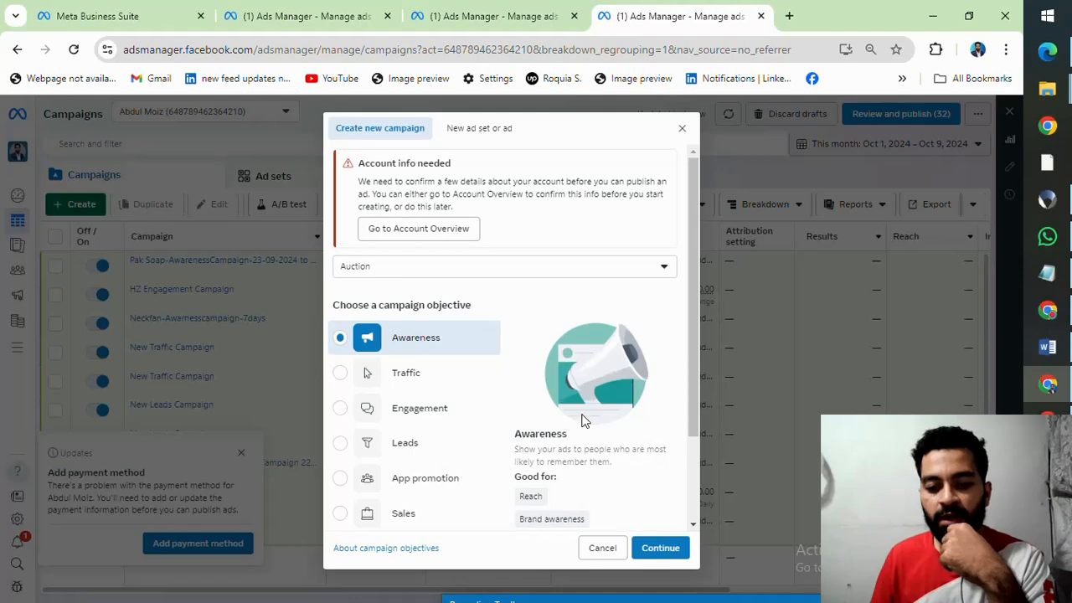
scroll(586, 418, down, 2)
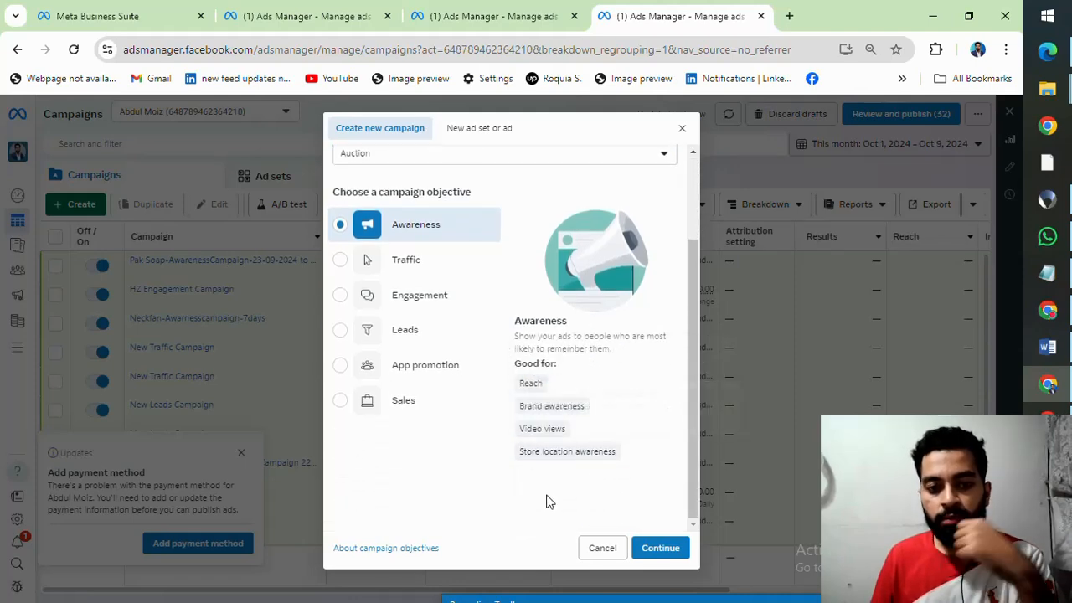
click(661, 551)
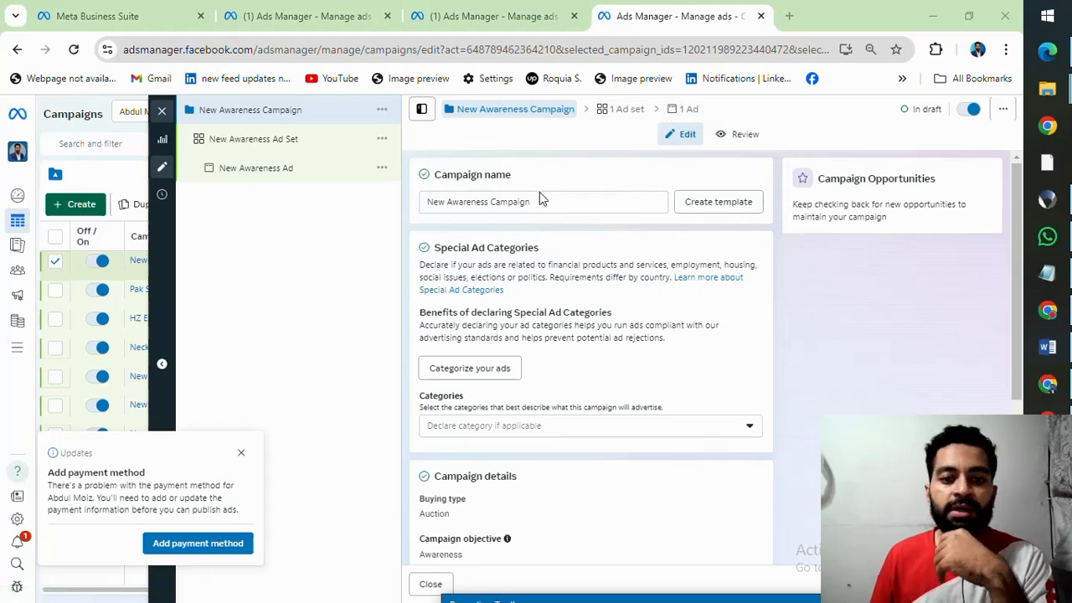
Step: Check the name of the target audience in the worksheet and return to the new campaign's settings
triple_click(521, 204)
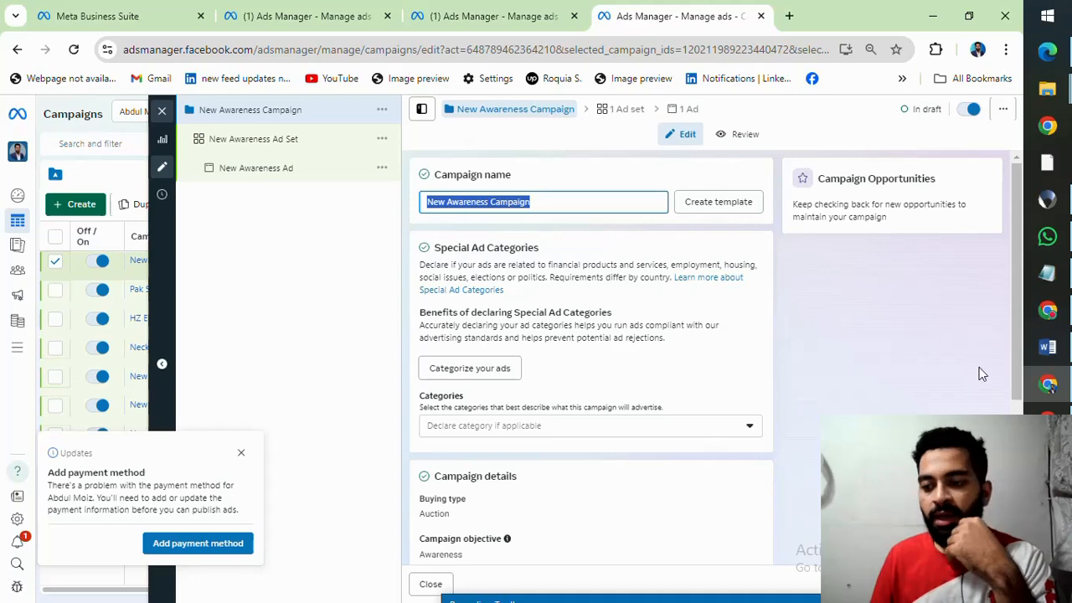
click(1046, 383)
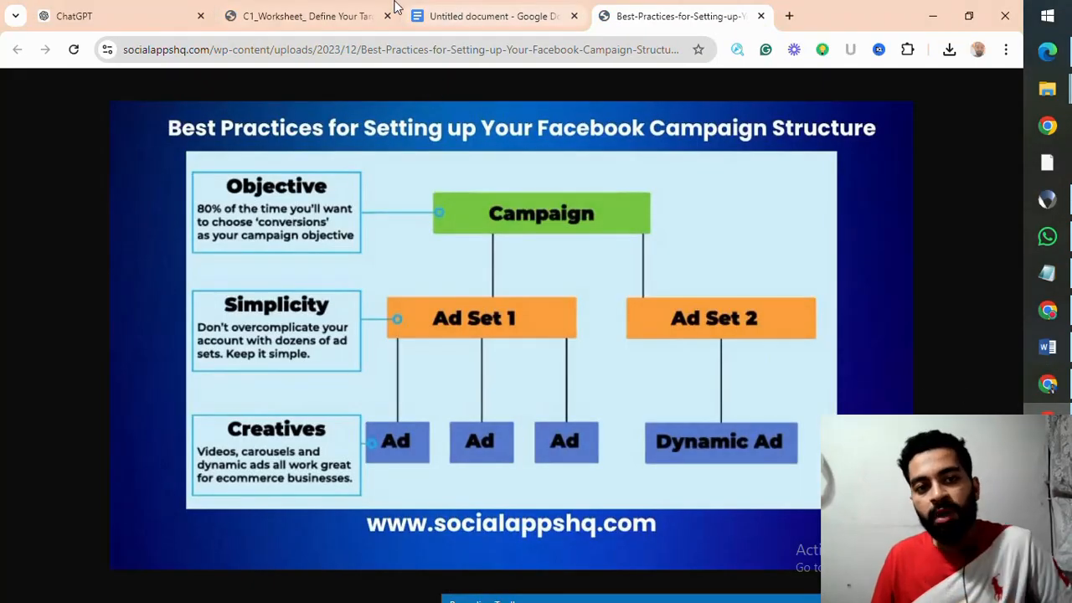
click(324, 17)
triple_click(316, 213)
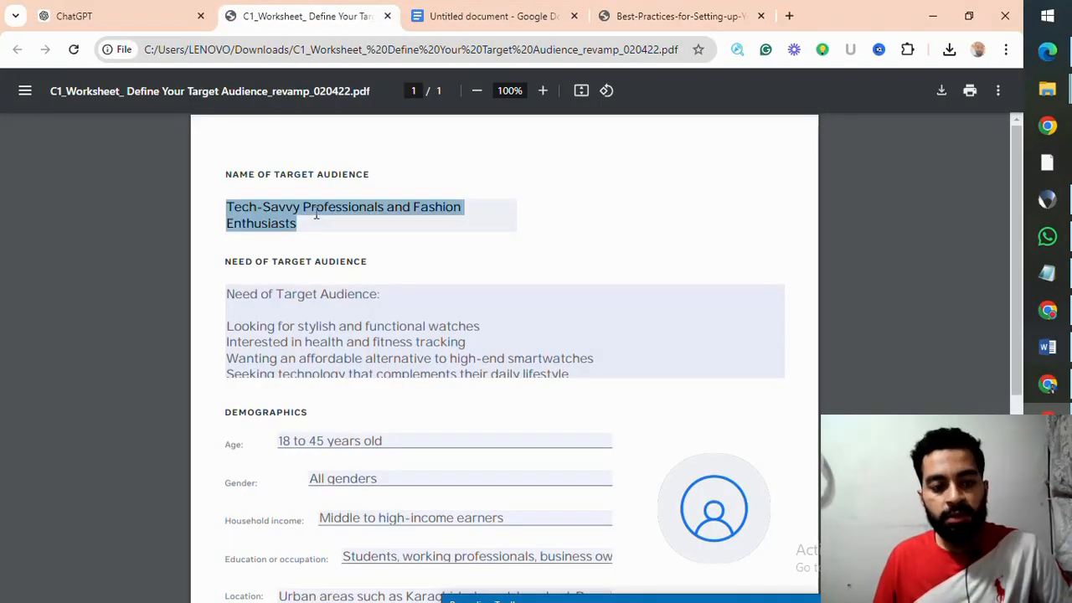
click(368, 213)
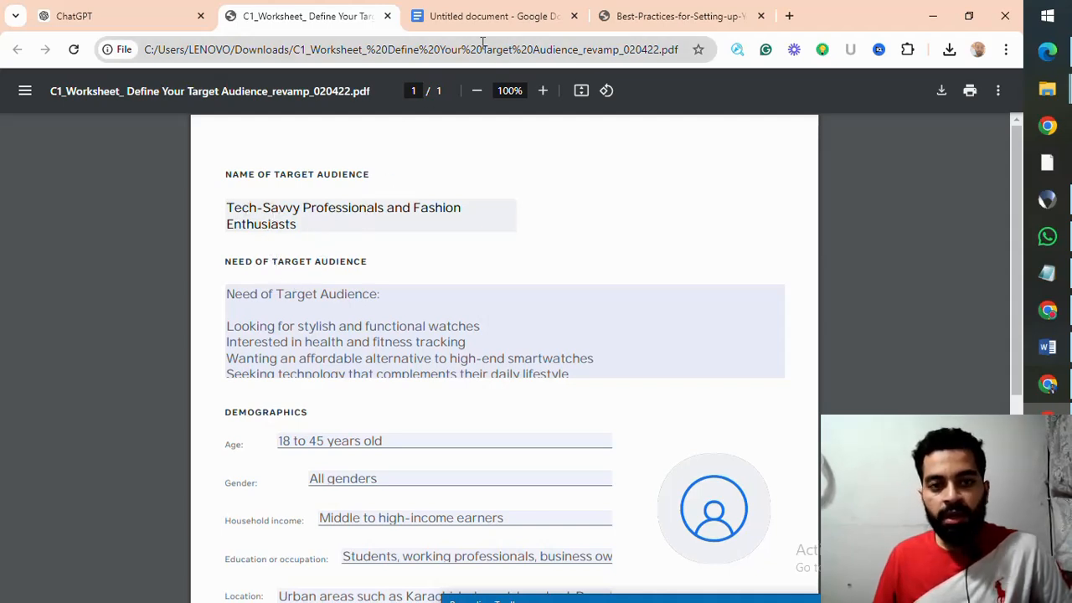
click(1049, 386)
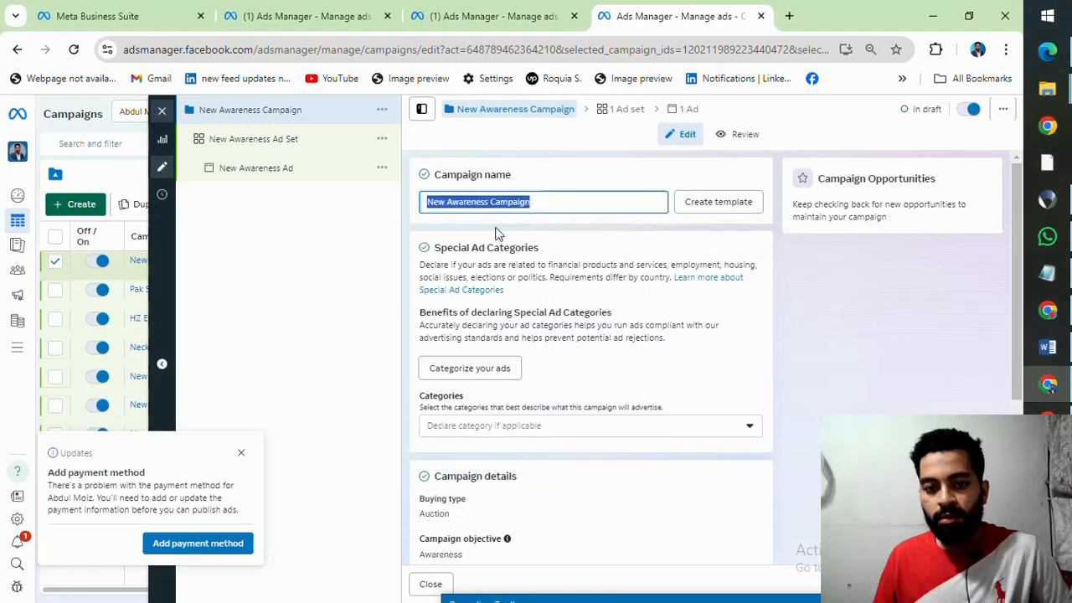
Step: Rename the campaign as "Digital Watch Awareness Campaign"
click(482, 202)
click(443, 202)
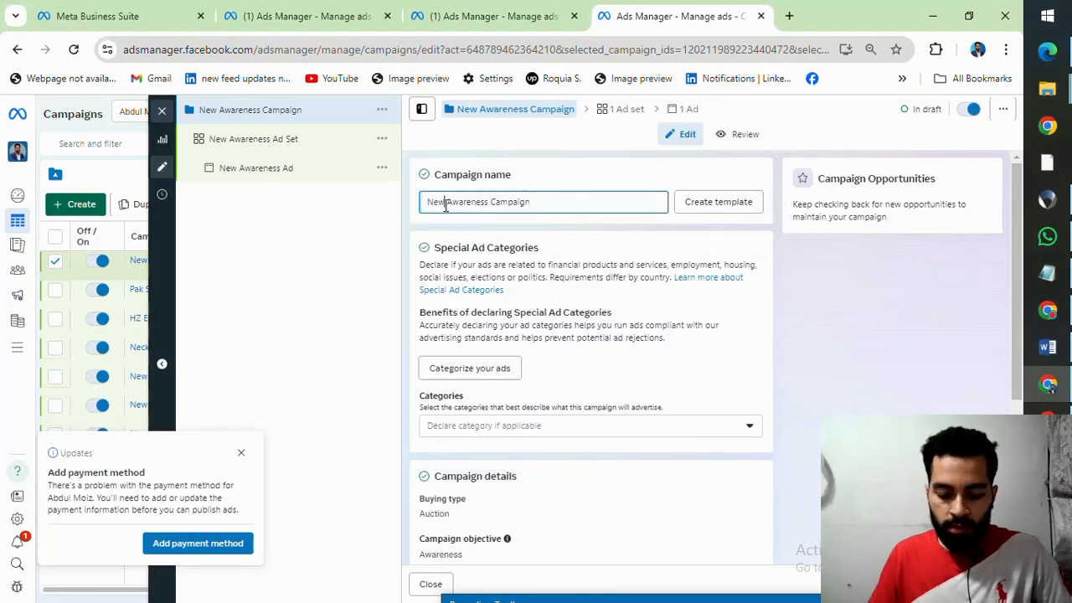
key(BackSpace)
key(BackSpace)
key(BackSpace)
text(Digital M)
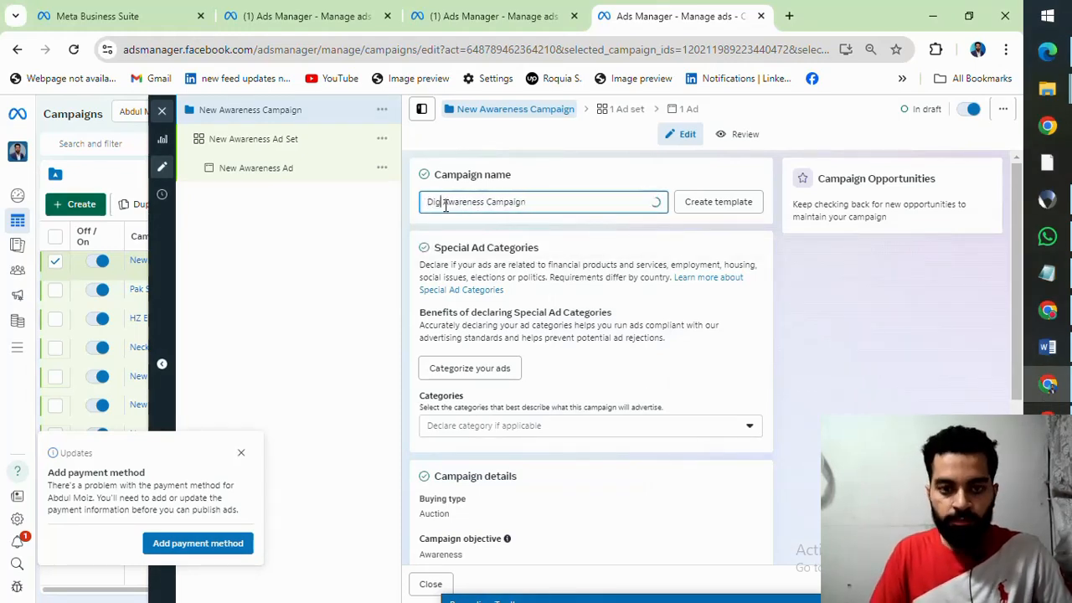
key(BackSpace)
text(Watch)
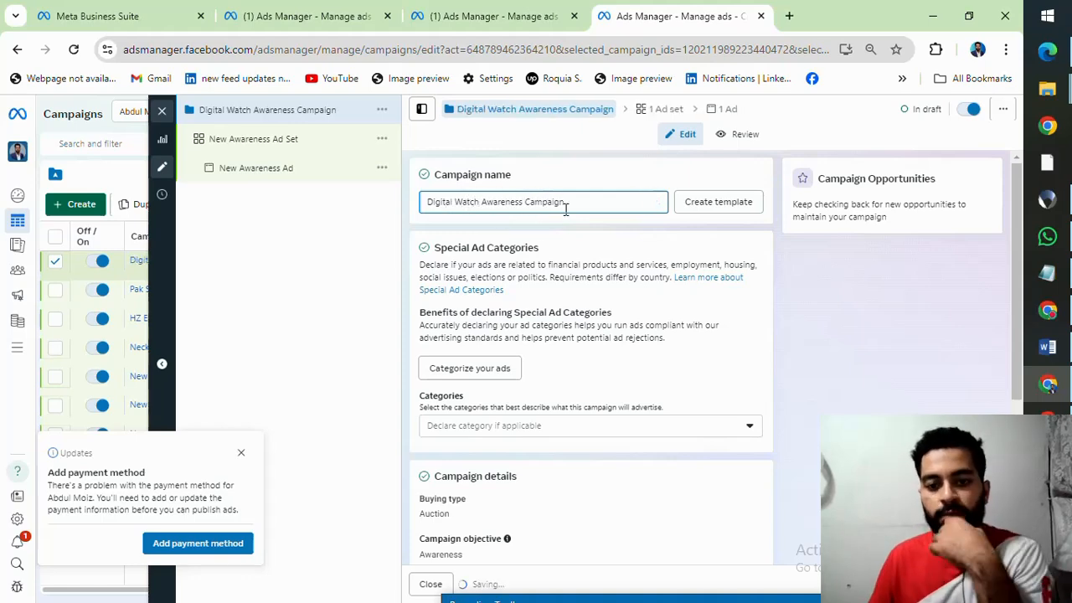
Step: Look over the campaign's ad categories, details, budget and A/B test settings, and open the campaign objective for editing
scroll(529, 264, down, 2)
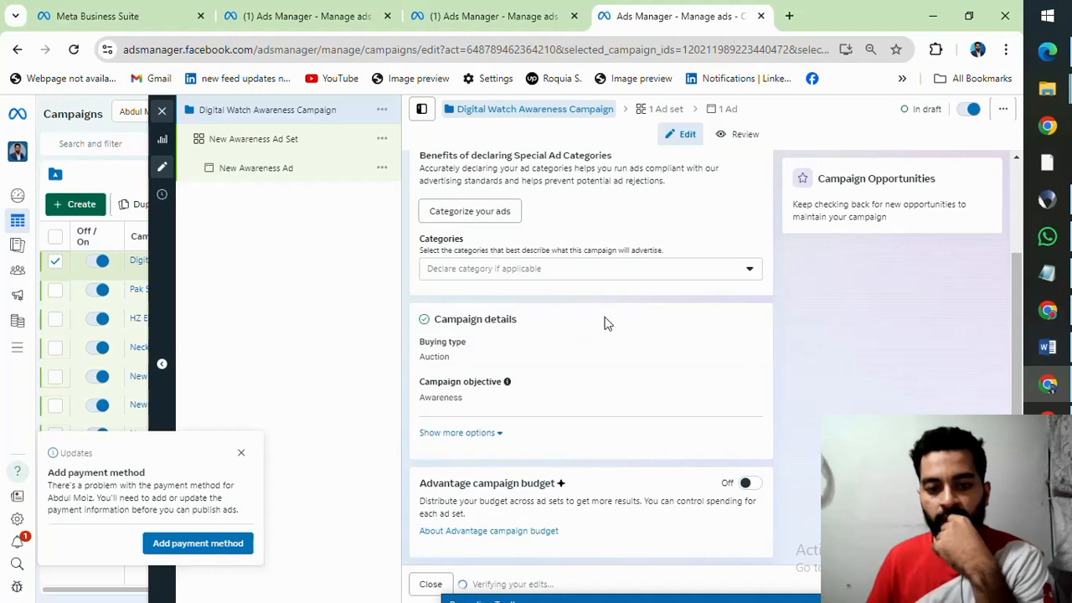
scroll(603, 327, down, 2)
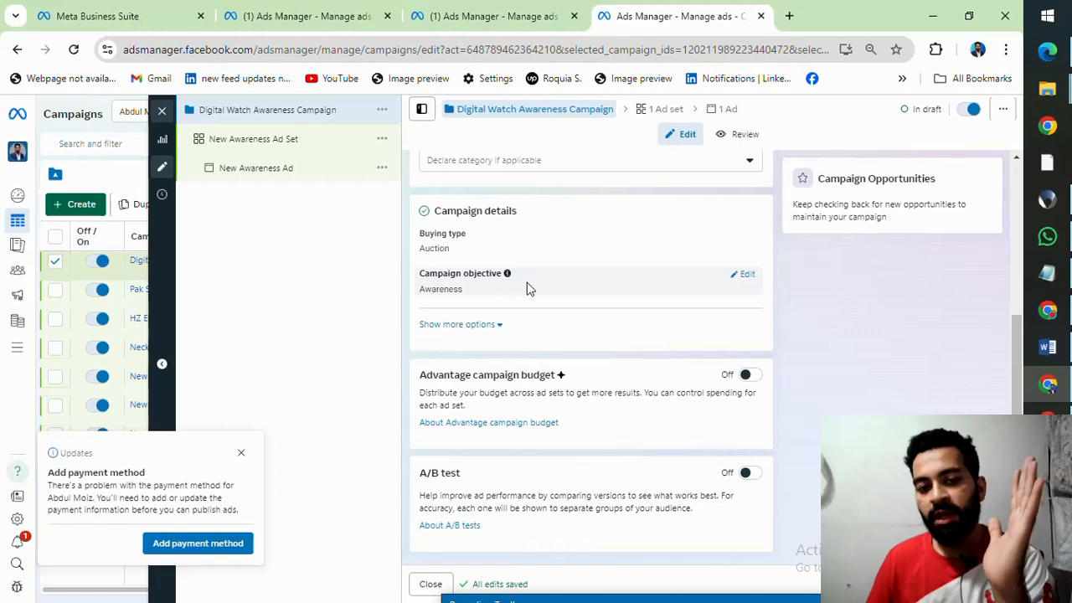
scroll(527, 284, up, 3)
scroll(494, 289, up, 1)
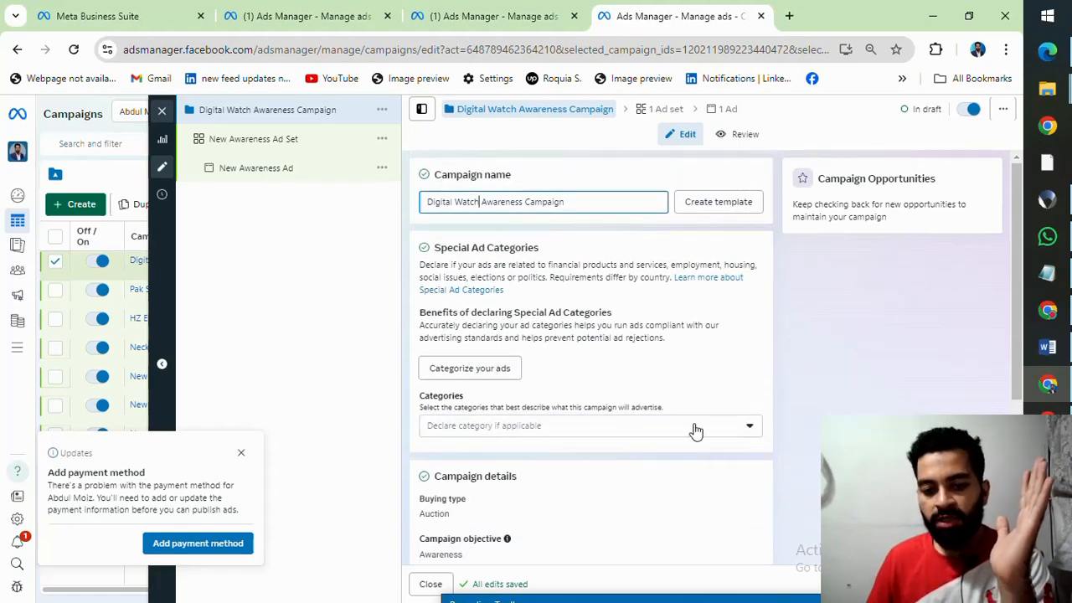
scroll(645, 430, down, 1)
scroll(646, 430, down, 1)
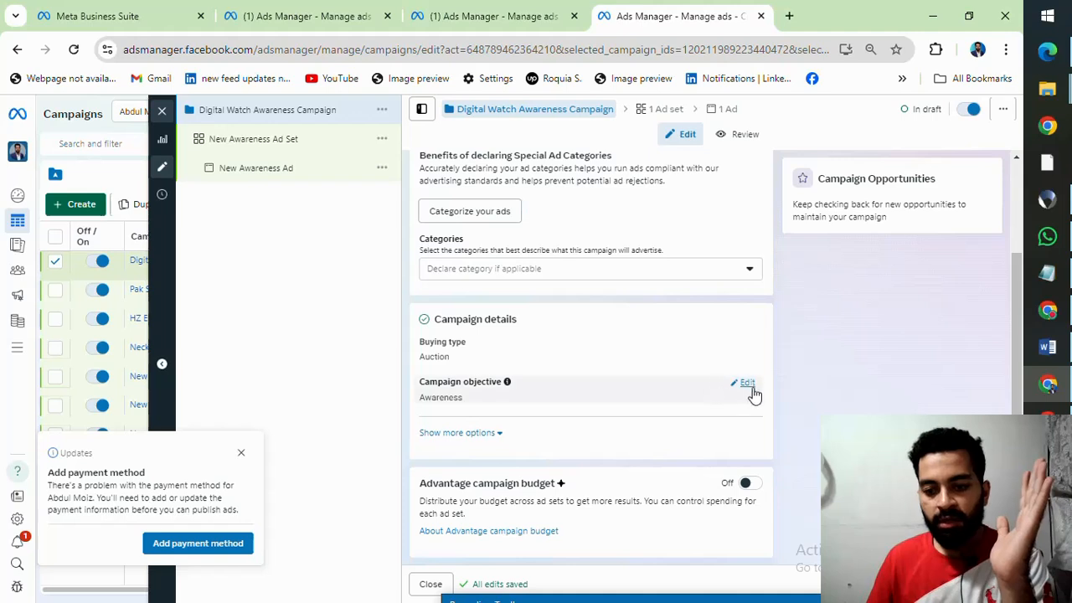
click(748, 385)
scroll(670, 287, up, 2)
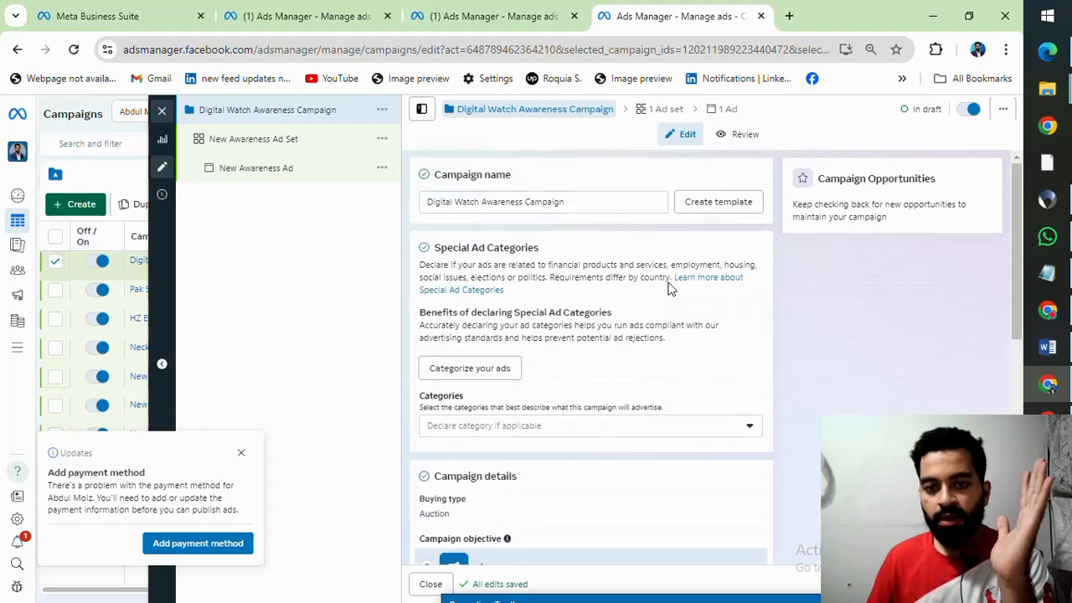
Step: Open the campaign's ad set and rename it as "Digital Watch Awareness Ad Set"
click(657, 110)
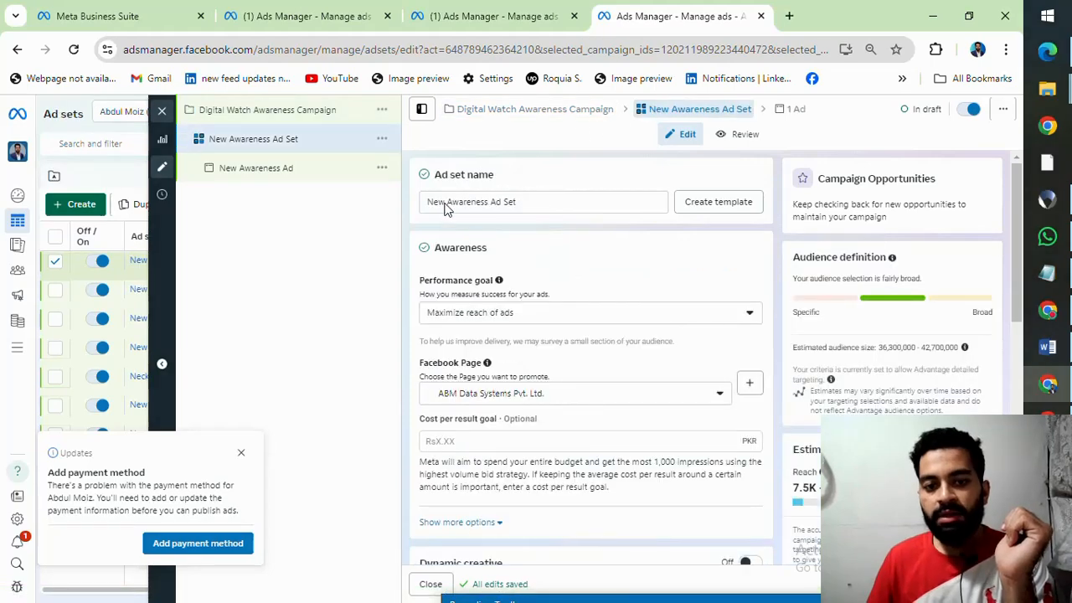
triple_click(445, 208)
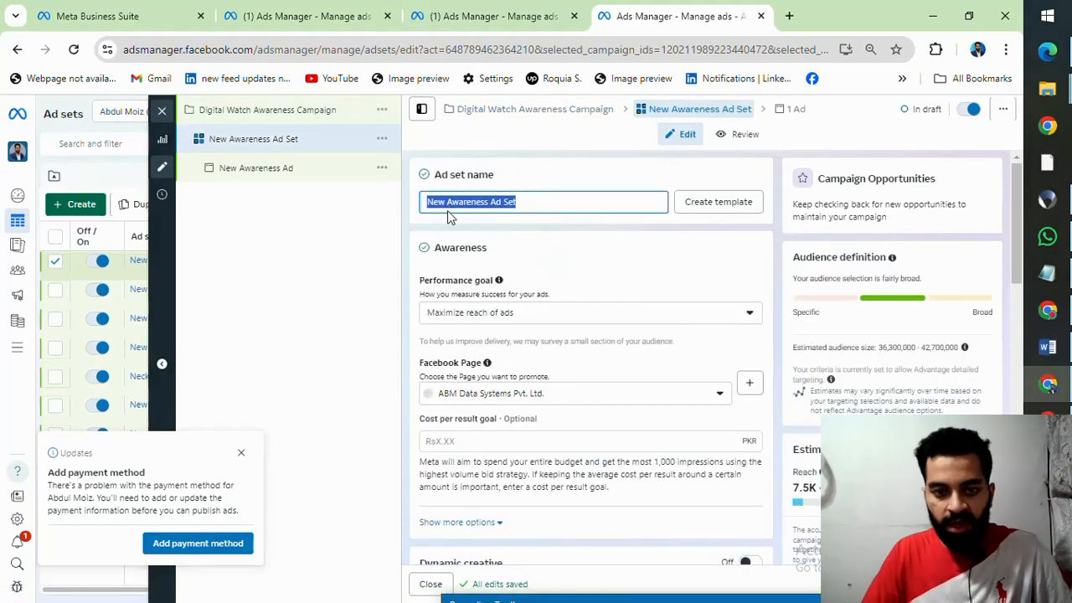
key(Right)
key(Right)
key(Right)
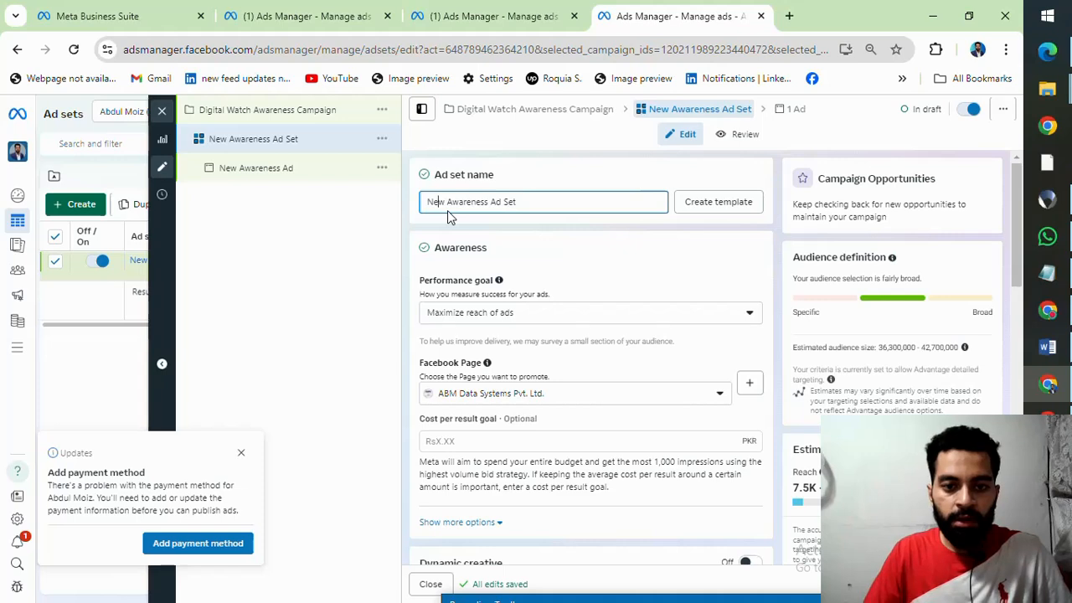
key(BackSpace)
key(BackSpace)
key(BackSpace)
text(Digital W)
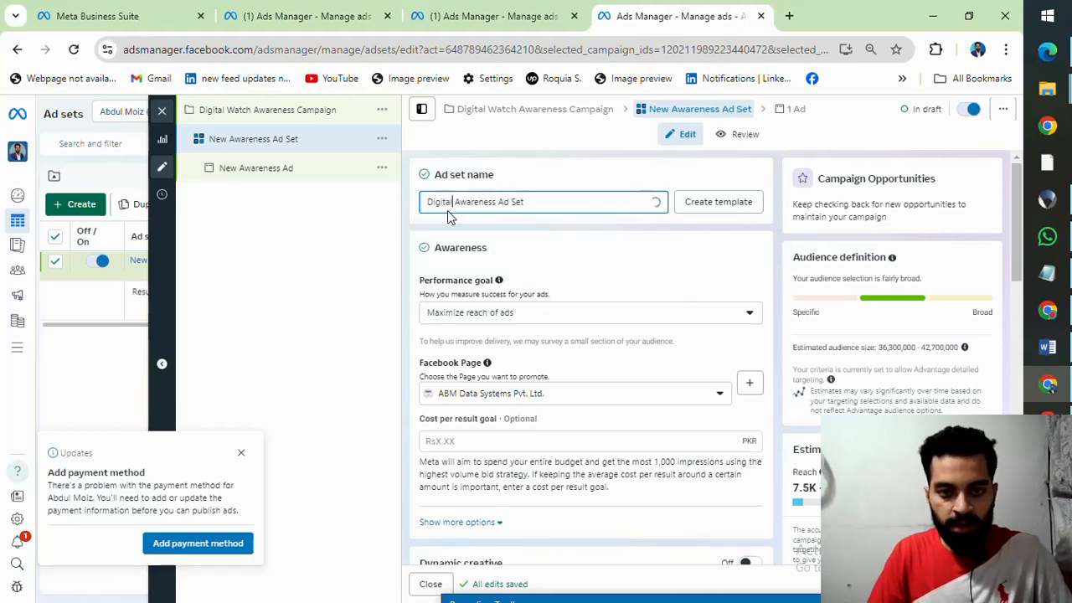
text(atch)
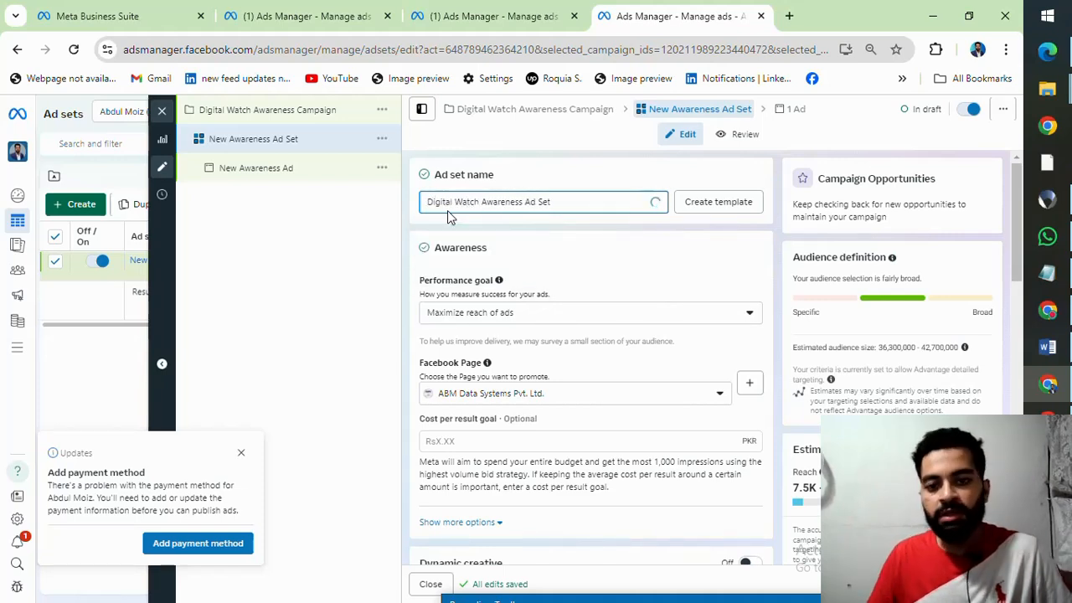
click(608, 258)
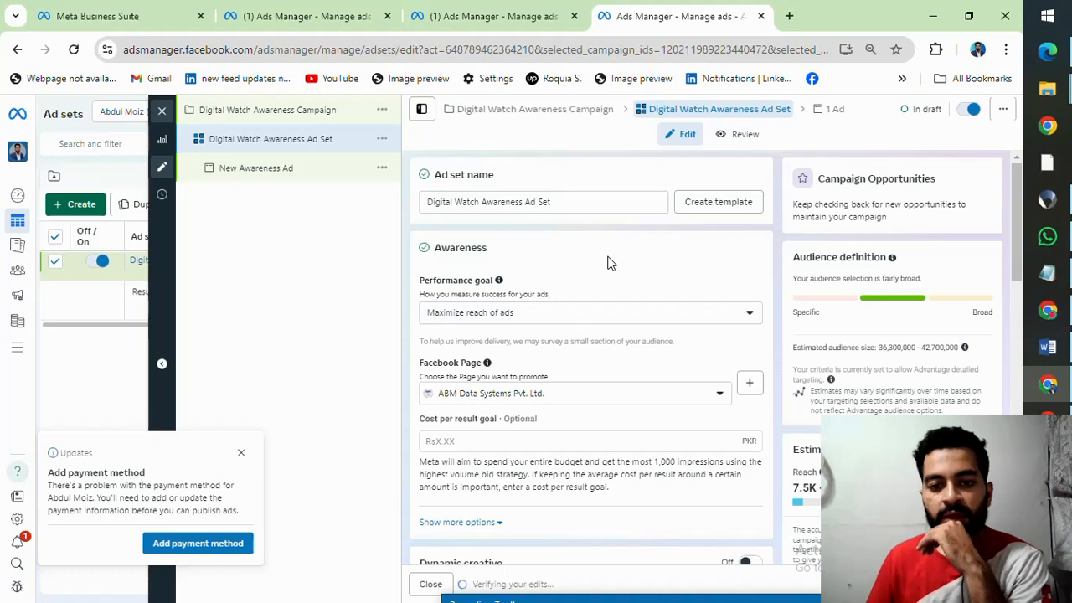
Step: Review the awareness and video view performance goals for the ad set and select Maximize reach of ads
scroll(608, 262, down, 1)
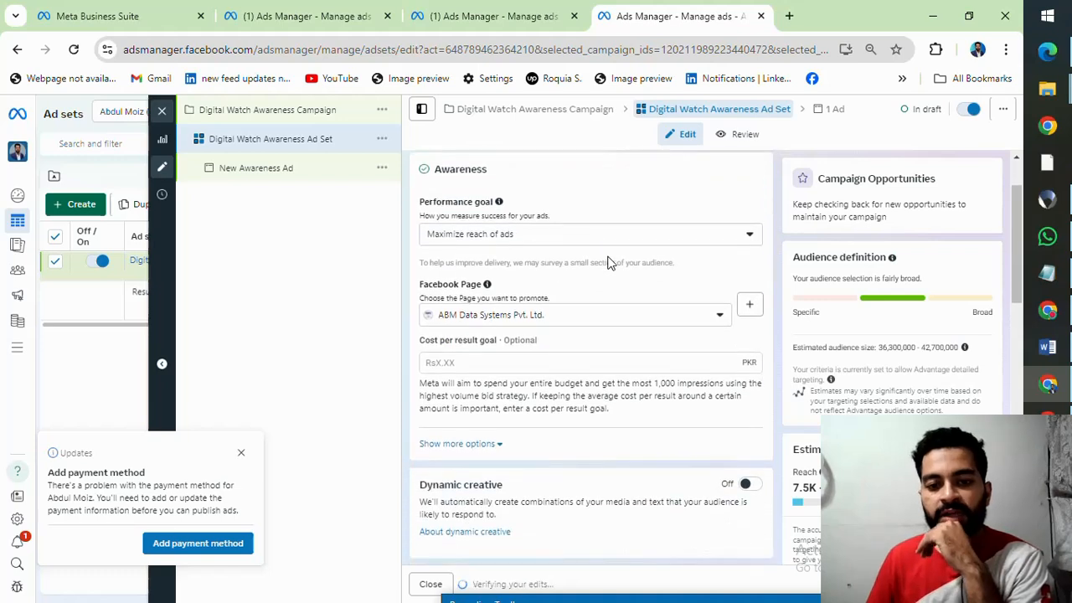
click(733, 241)
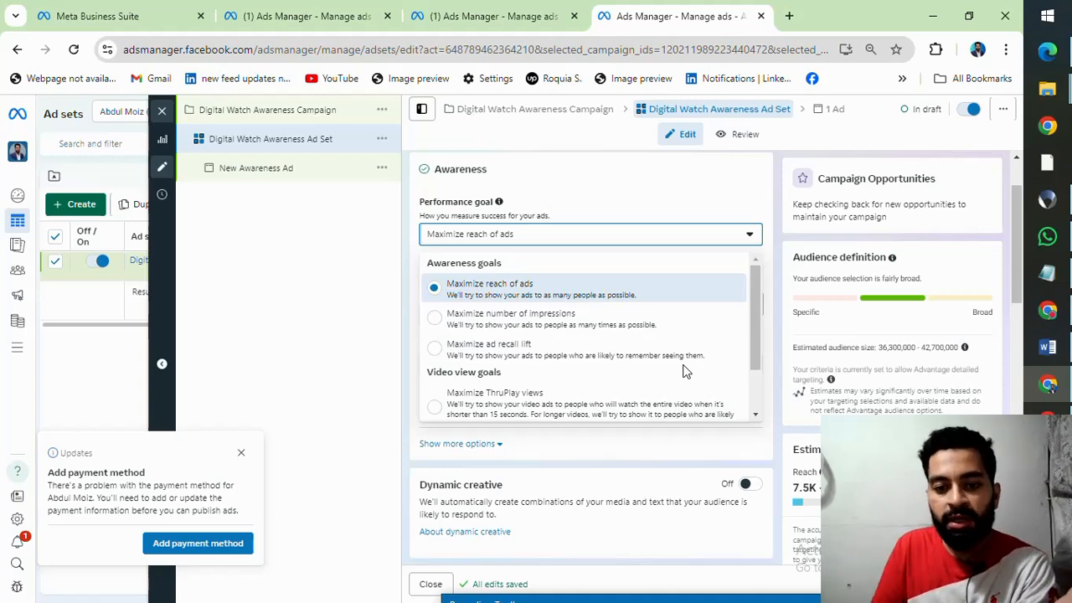
scroll(666, 364, down, 2)
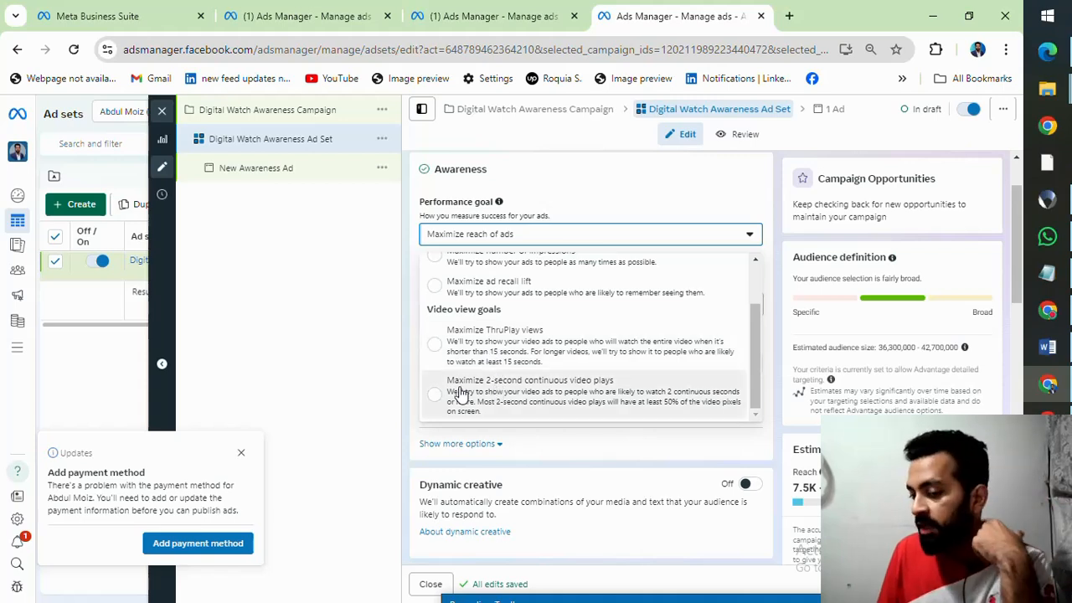
scroll(543, 345, up, 2)
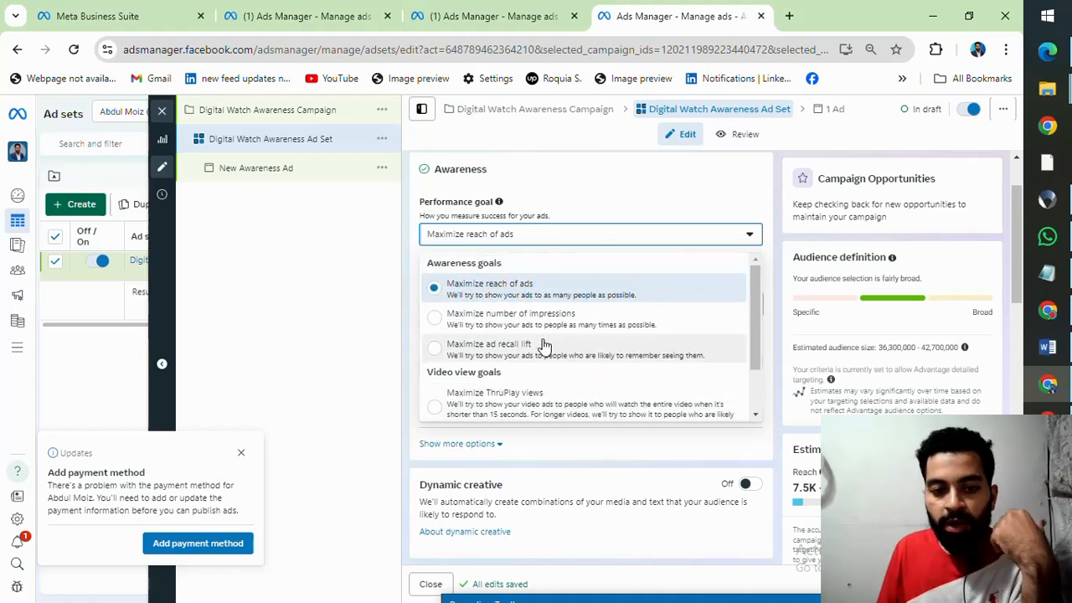
scroll(543, 345, down, 2)
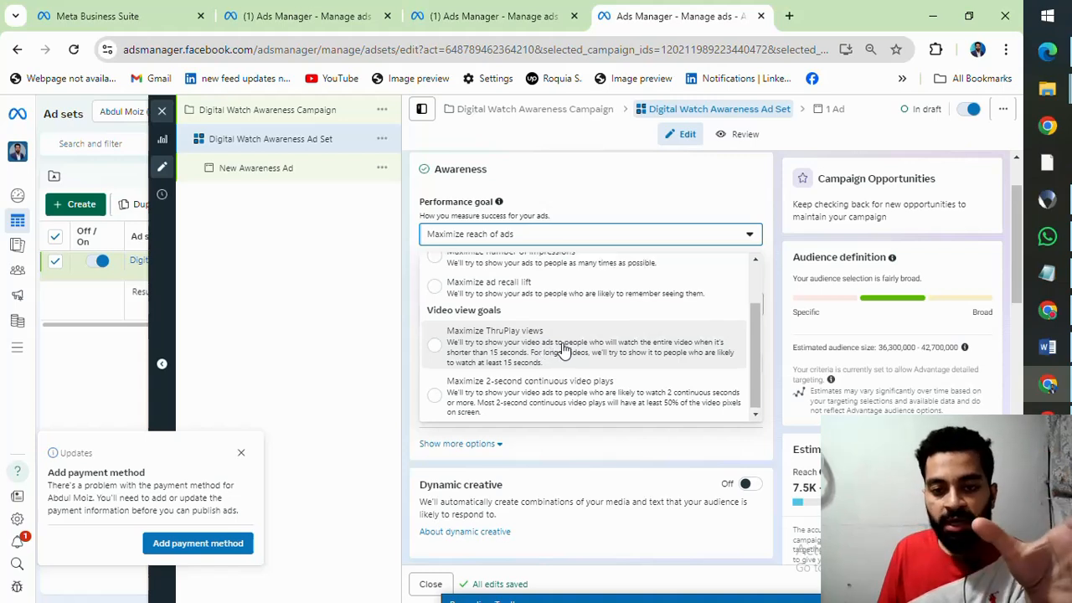
scroll(542, 335, up, 2)
scroll(536, 302, down, 2)
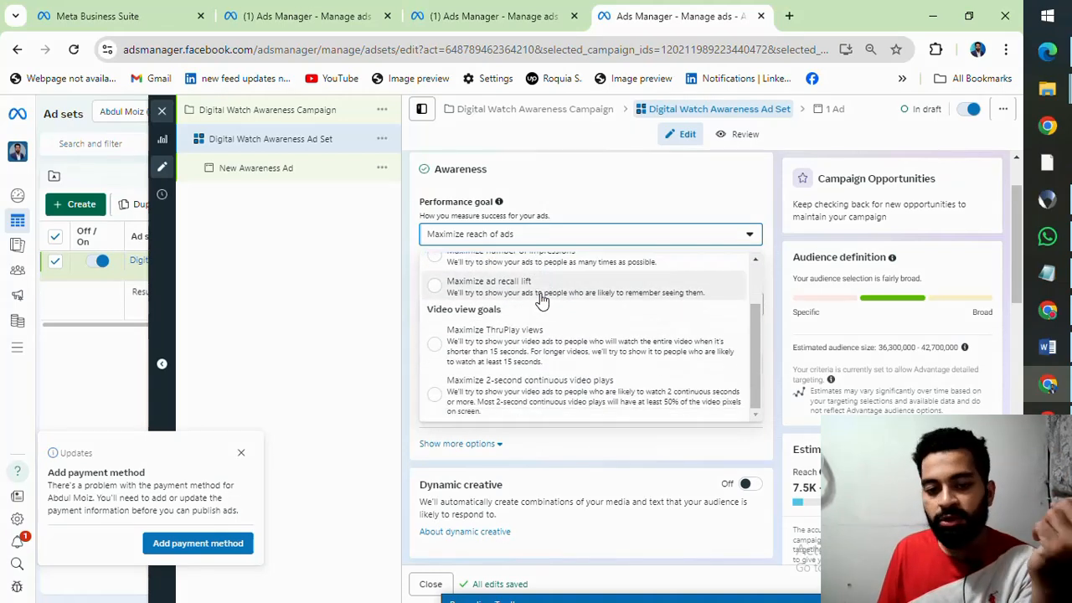
scroll(510, 303, up, 2)
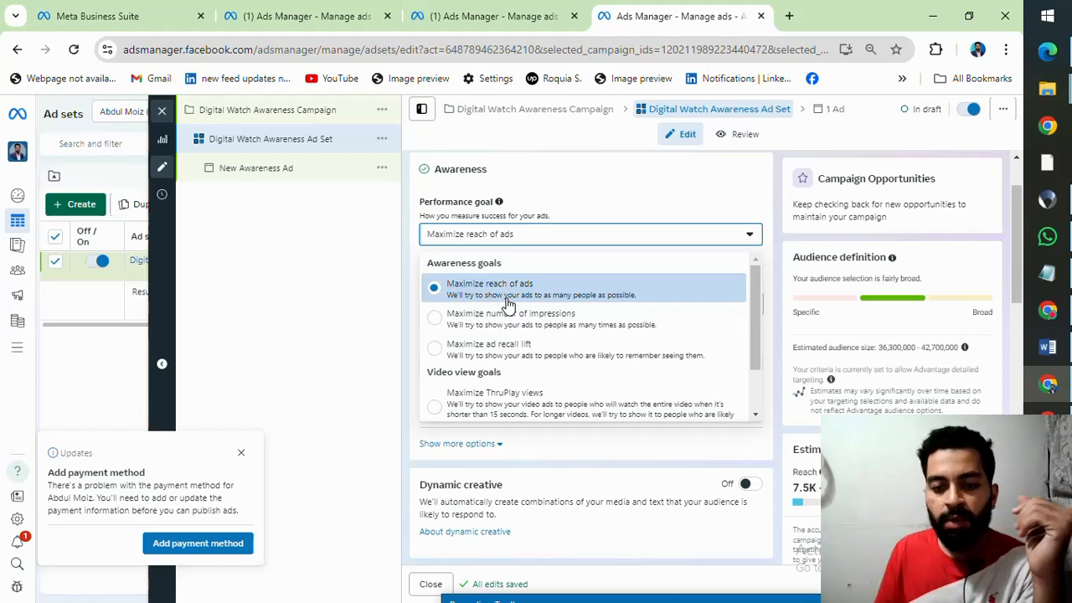
click(509, 301)
Step: Set the ad set's daily budget to Rs1,000, and lower it to Rs375
scroll(483, 287, down, 1)
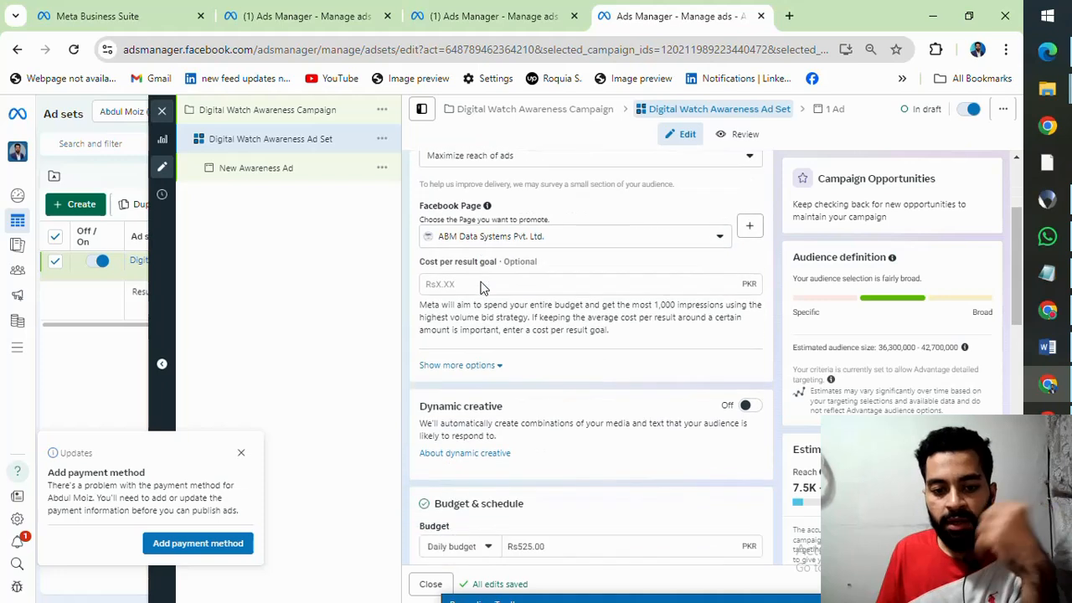
scroll(636, 233, down, 1)
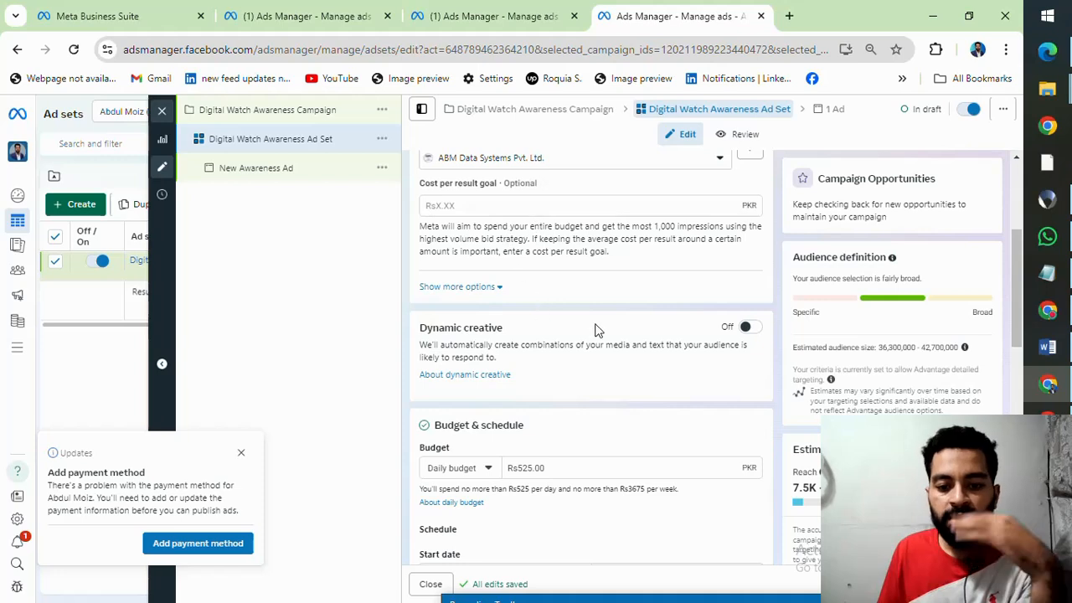
scroll(596, 330, down, 1)
scroll(596, 330, down, 1)
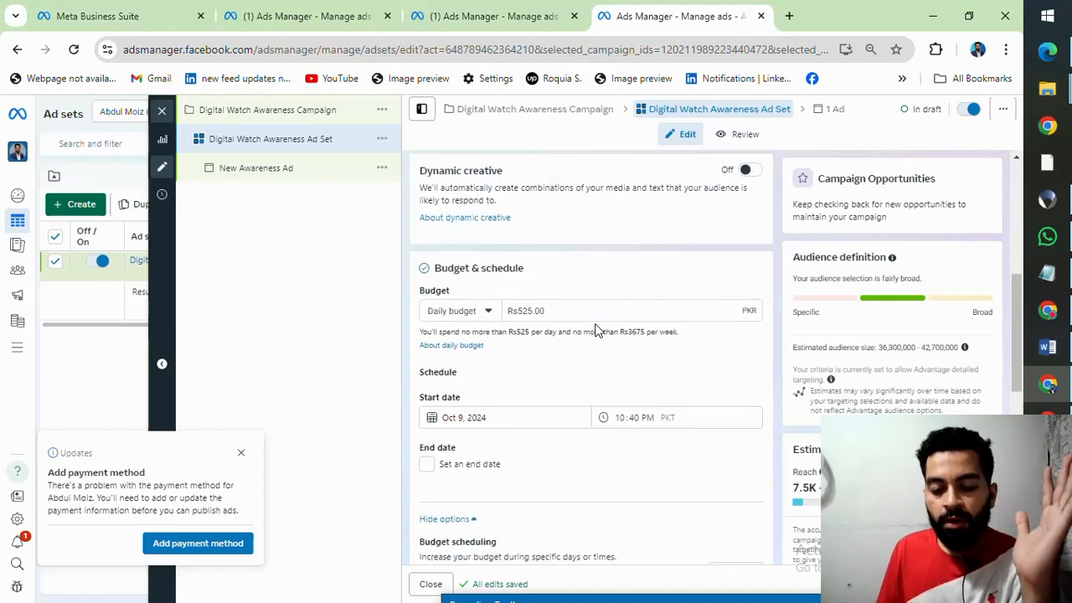
click(521, 313)
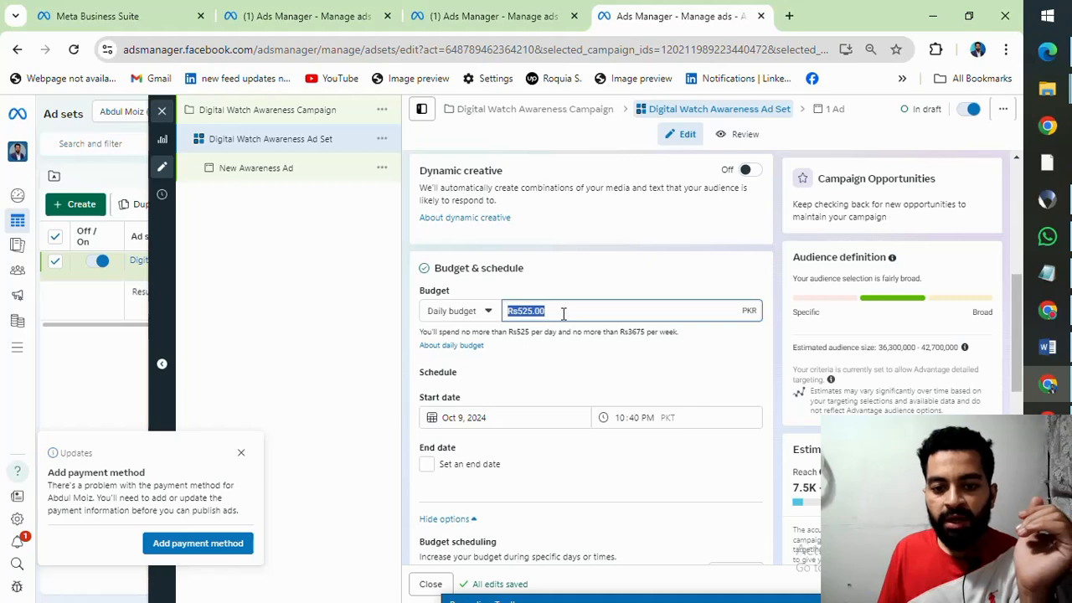
text(1000)
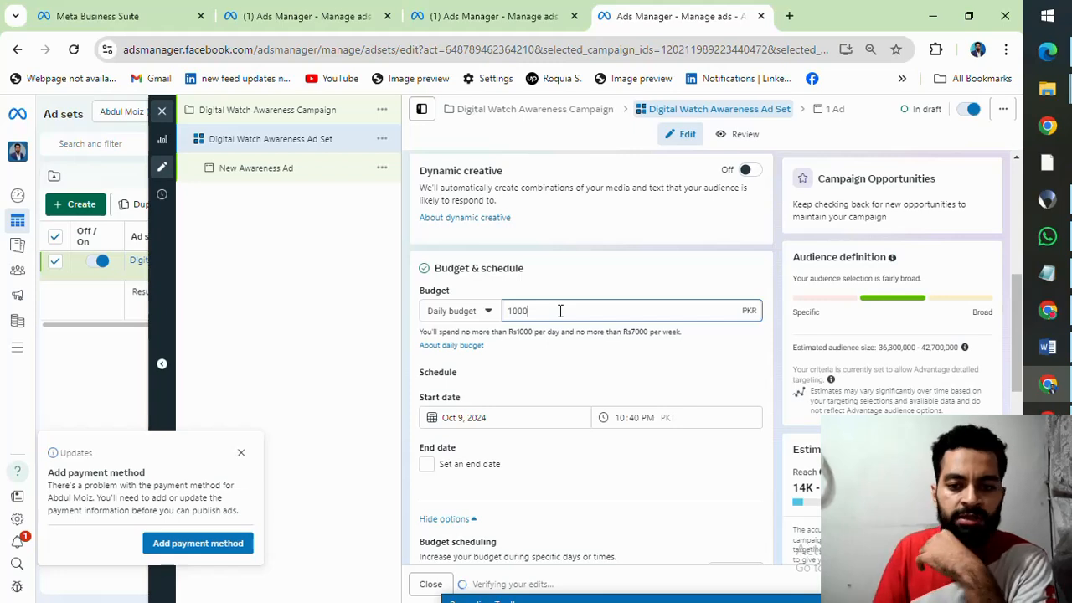
key(BackSpace)
key(BackSpace)
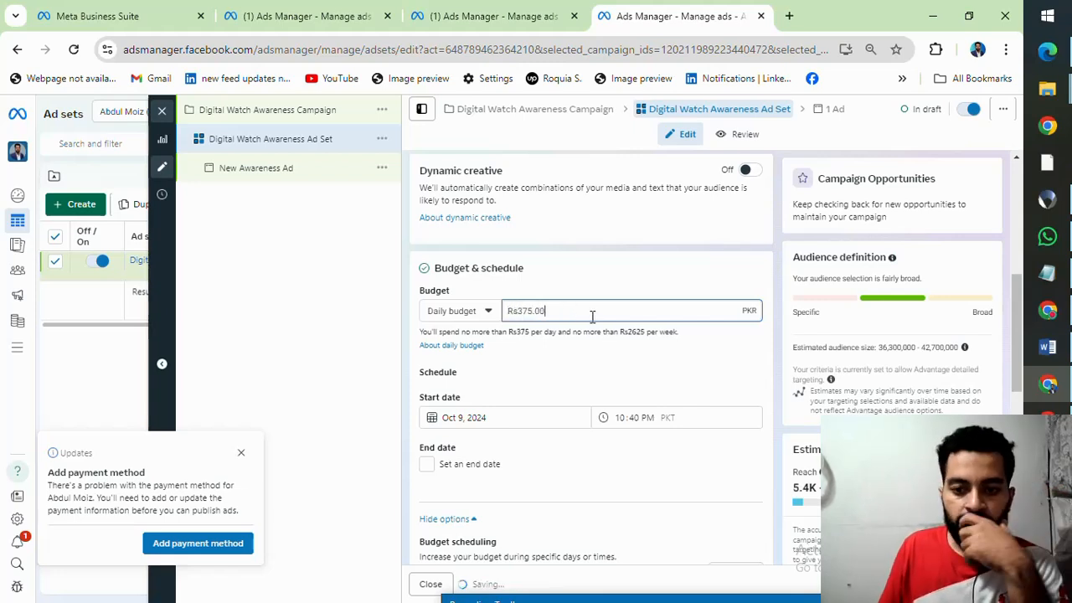
click(599, 379)
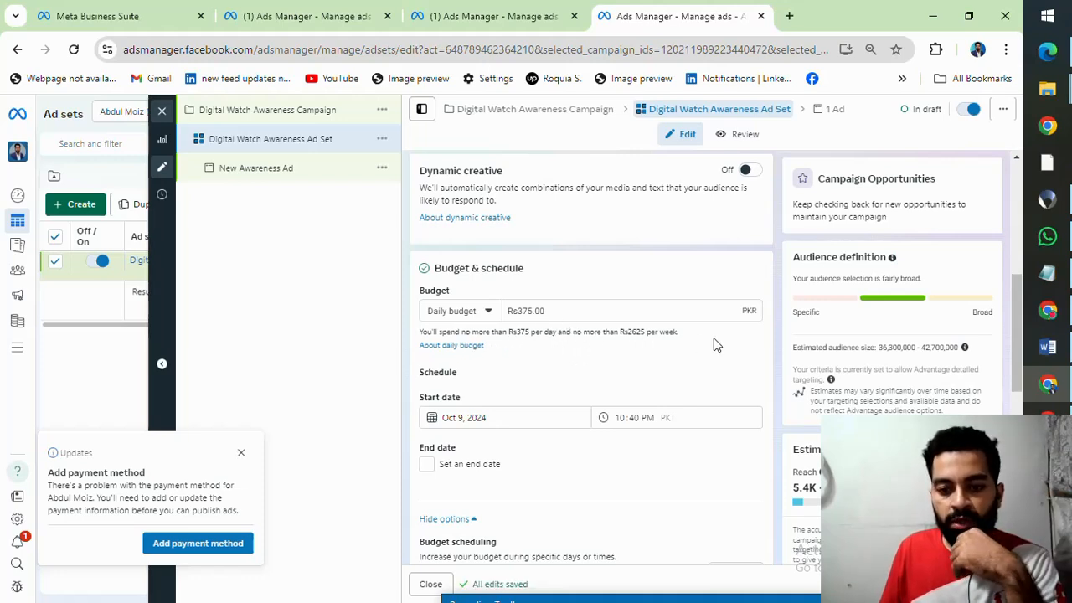
Step: Set the ad set's daily budget to Rs1,000
click(608, 312)
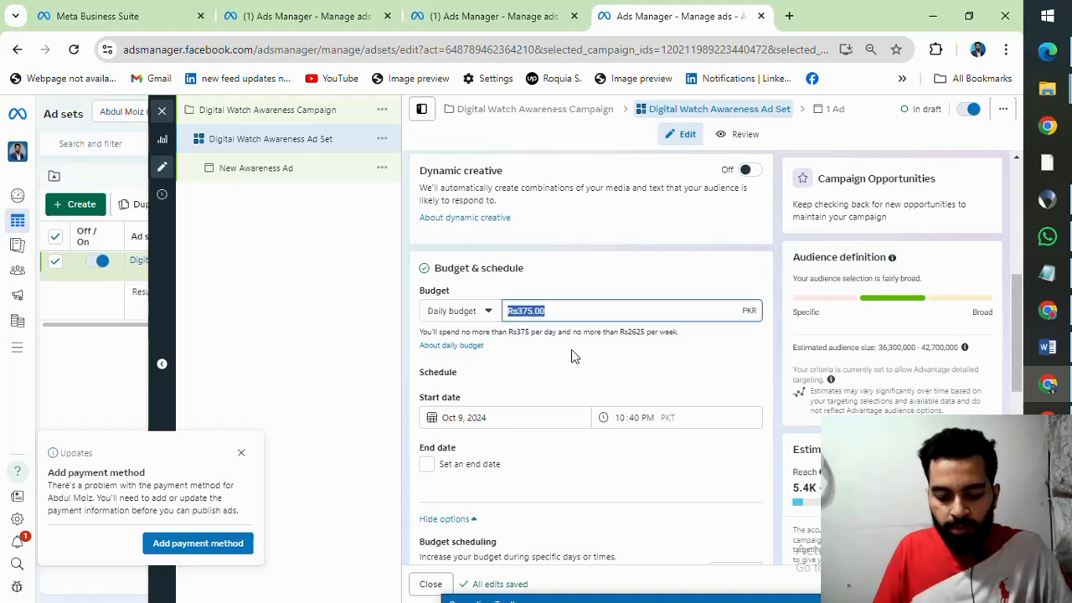
key(BackSpace)
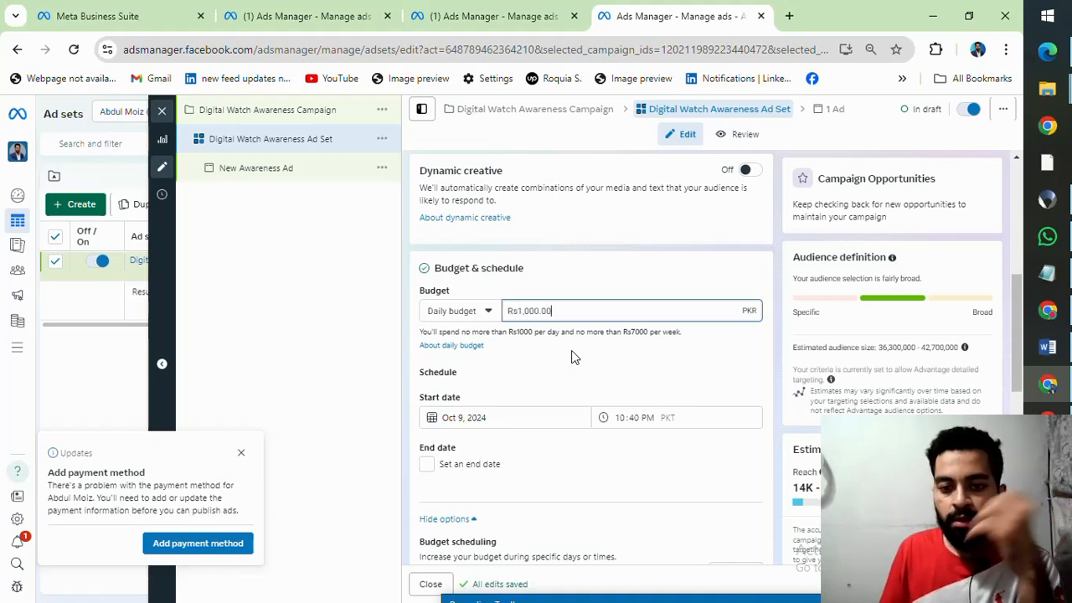
Step: Check the ad set's start date and time, and set its end date to October 15, 2024
scroll(590, 332, down, 1)
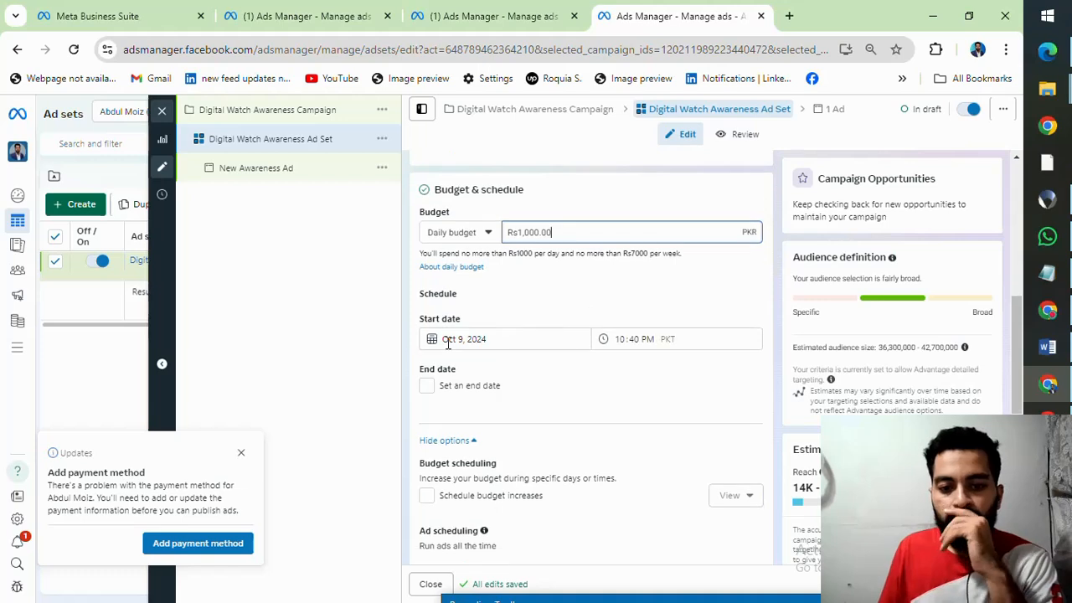
click(496, 336)
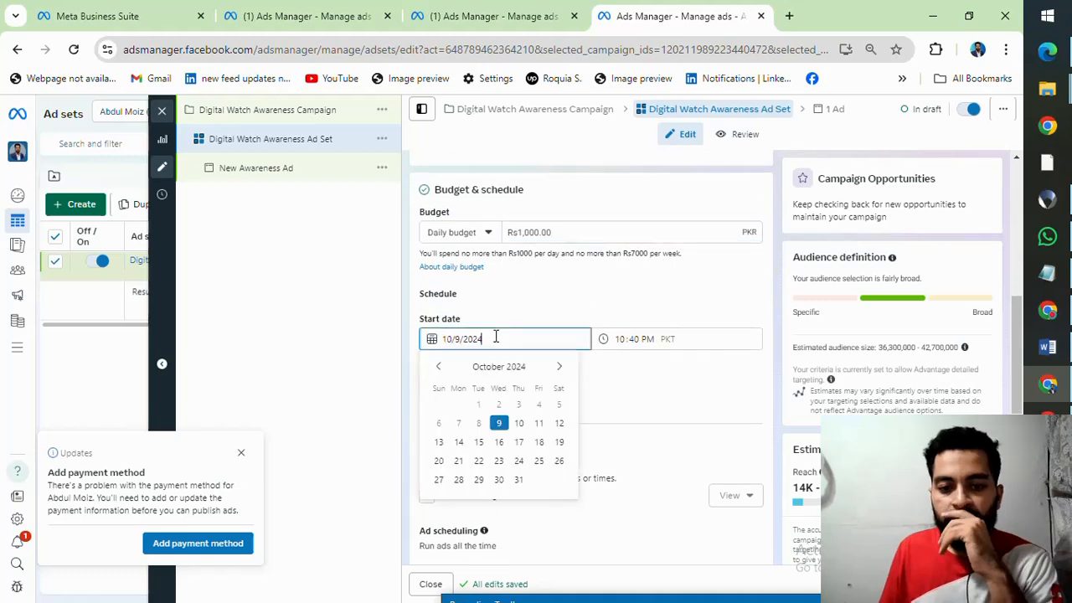
click(633, 388)
click(618, 339)
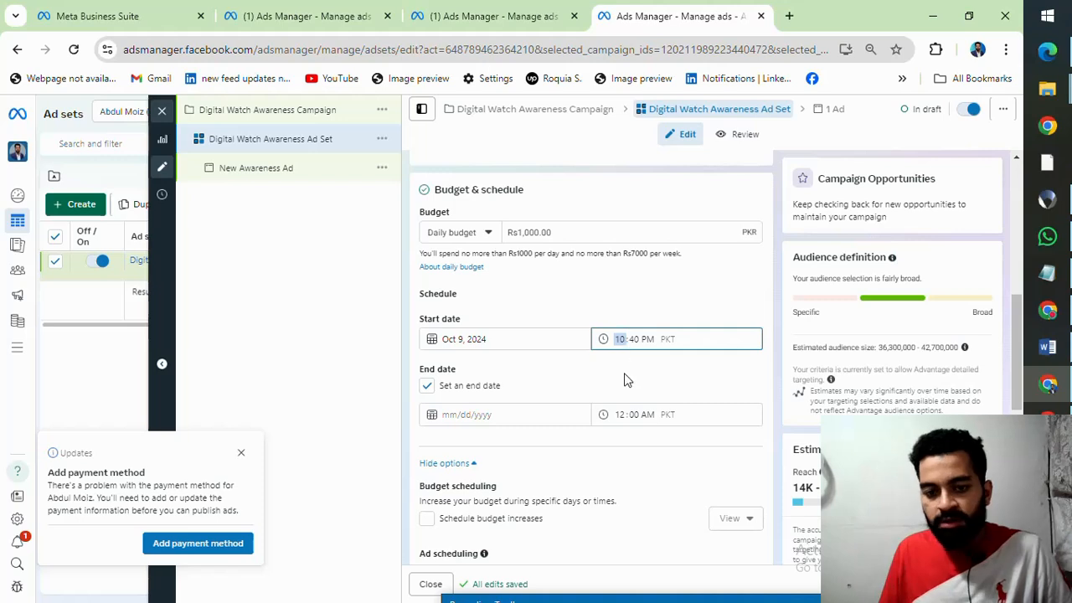
click(452, 413)
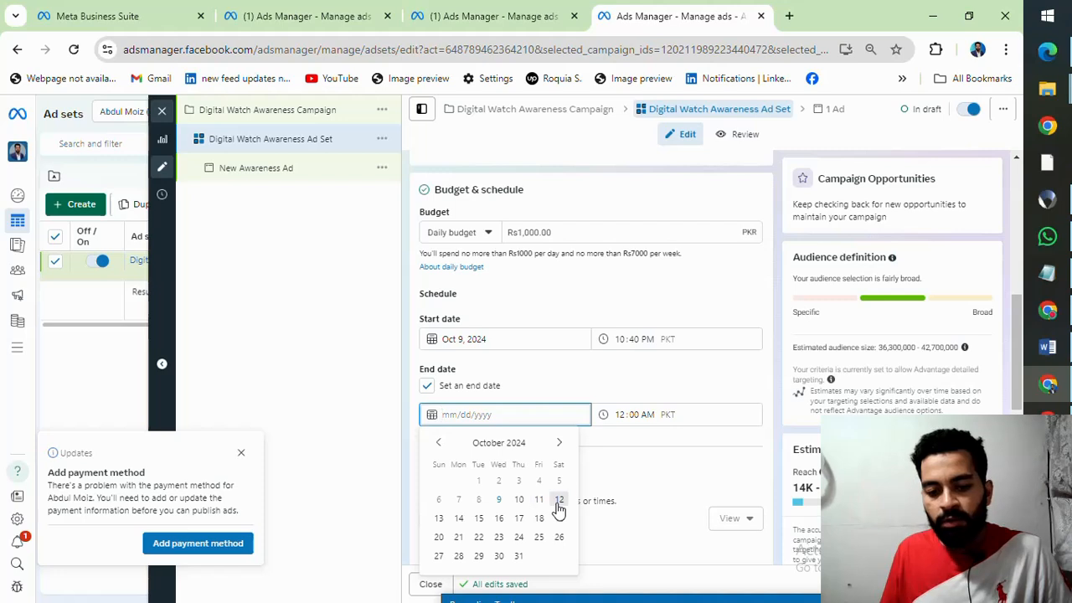
click(478, 519)
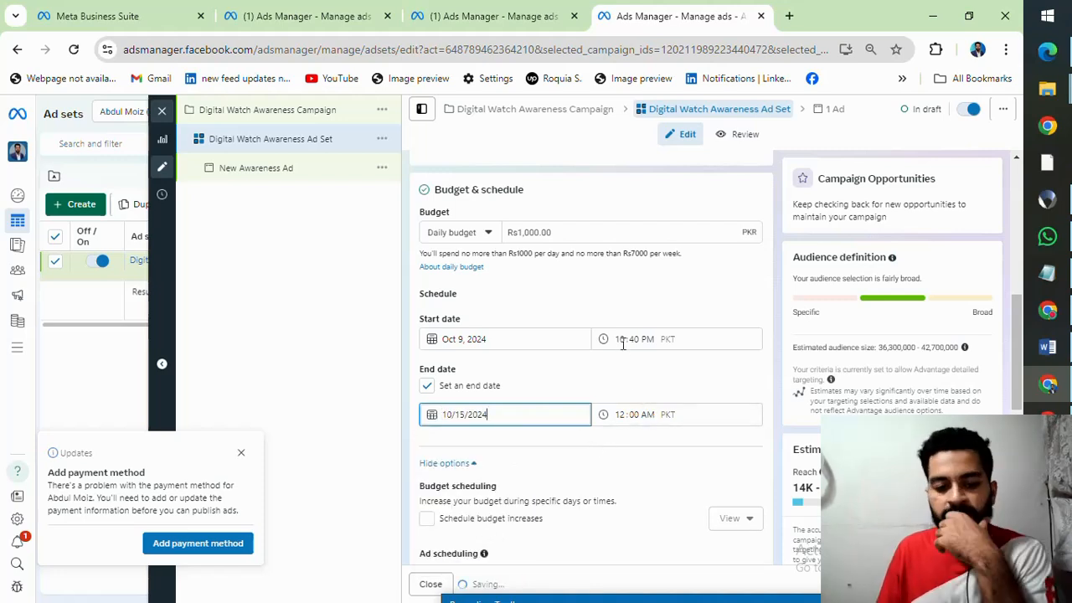
Step: Turn on scheduled budget increases for the ad set and look over the time period for the increase
scroll(602, 369, down, 1)
scroll(602, 369, down, 1)
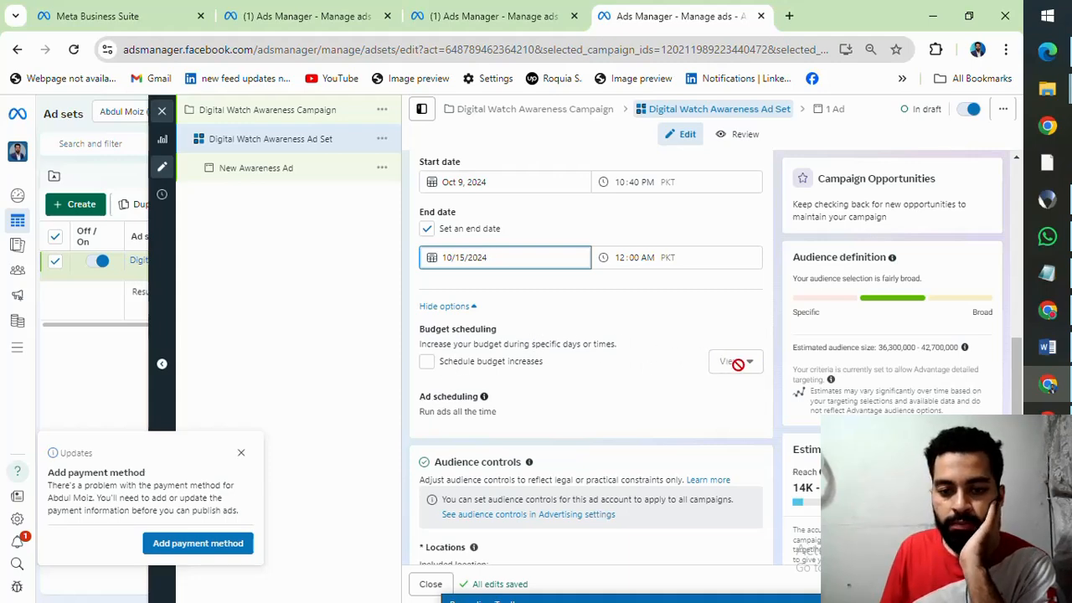
click(450, 336)
click(426, 367)
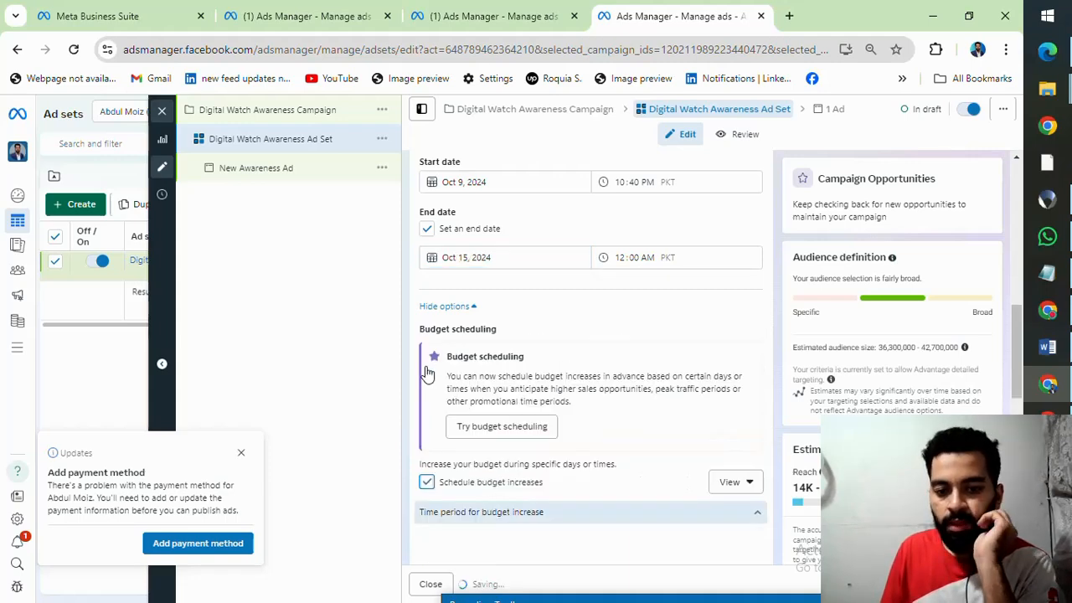
scroll(634, 372, down, 2)
scroll(633, 360, down, 1)
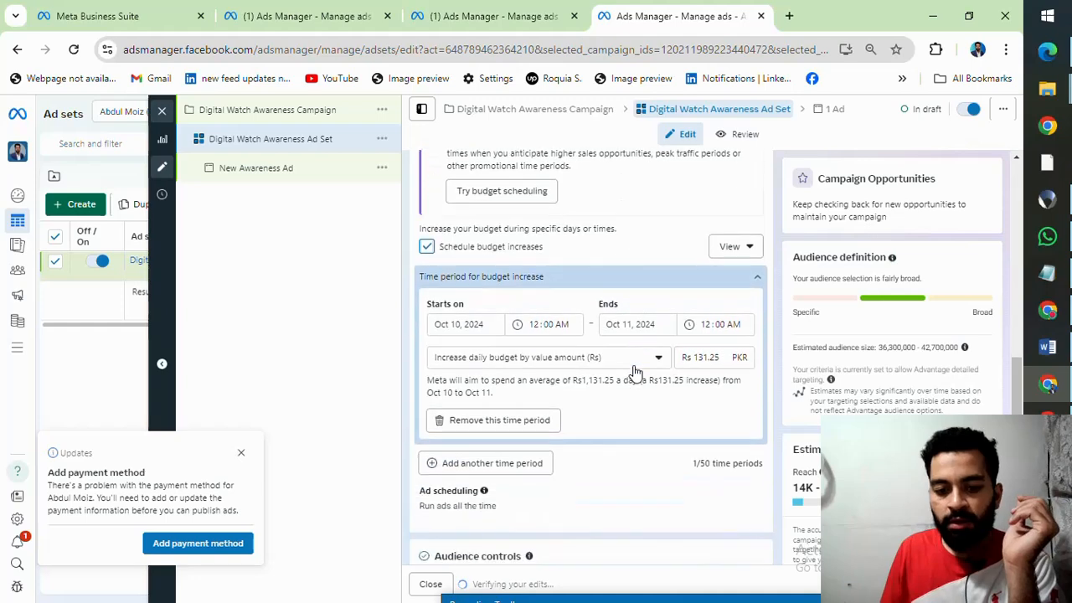
scroll(634, 368, up, 2)
click(425, 406)
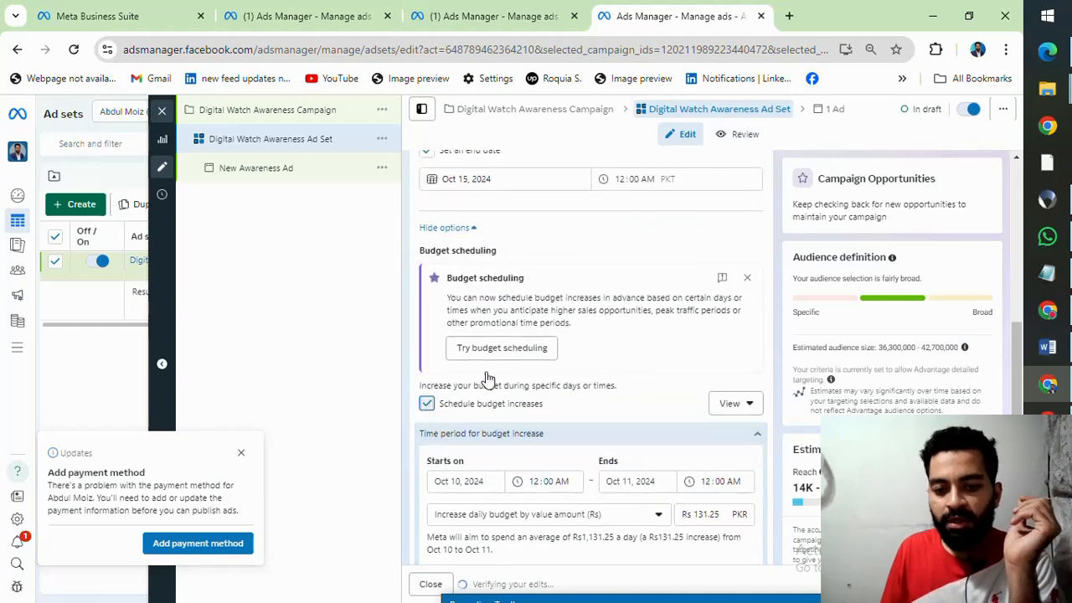
Step: Open the ad account's audience controls in Advertising settings, and return to the ad set
scroll(484, 360, down, 1)
scroll(484, 360, down, 1)
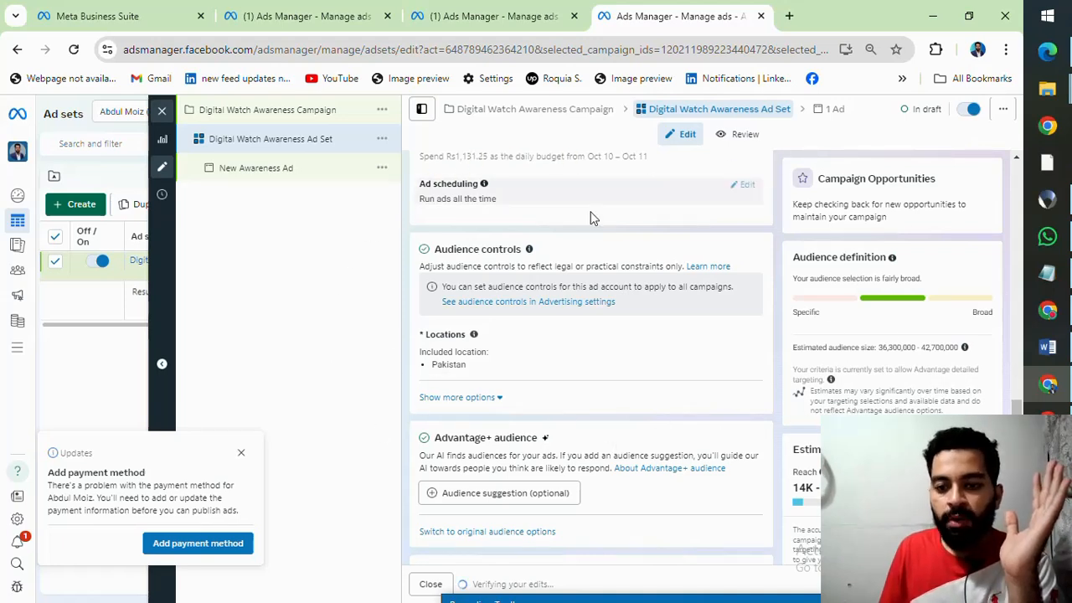
click(584, 311)
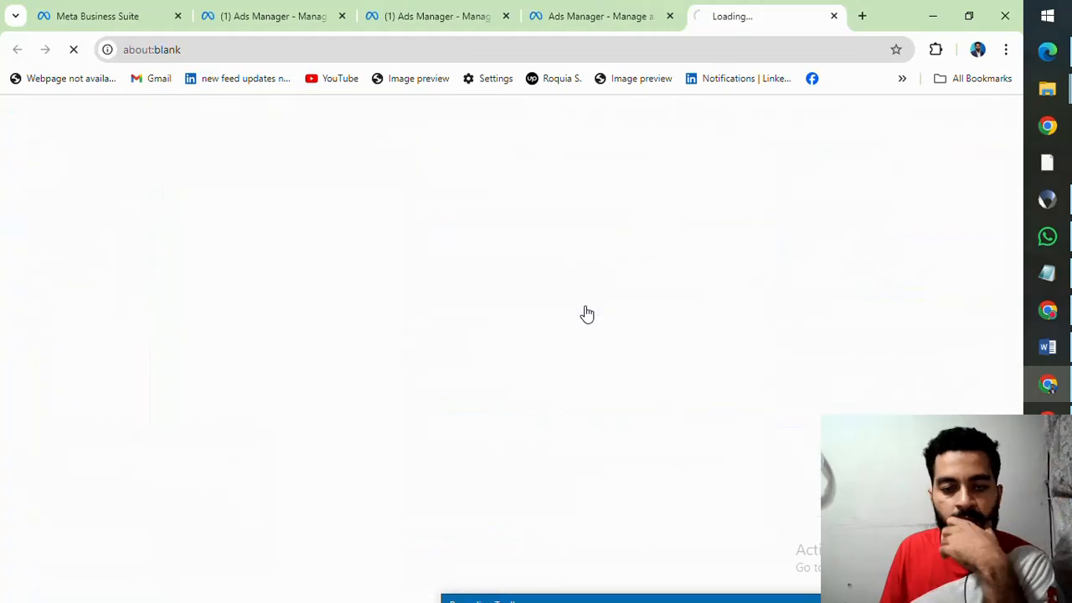
click(594, 15)
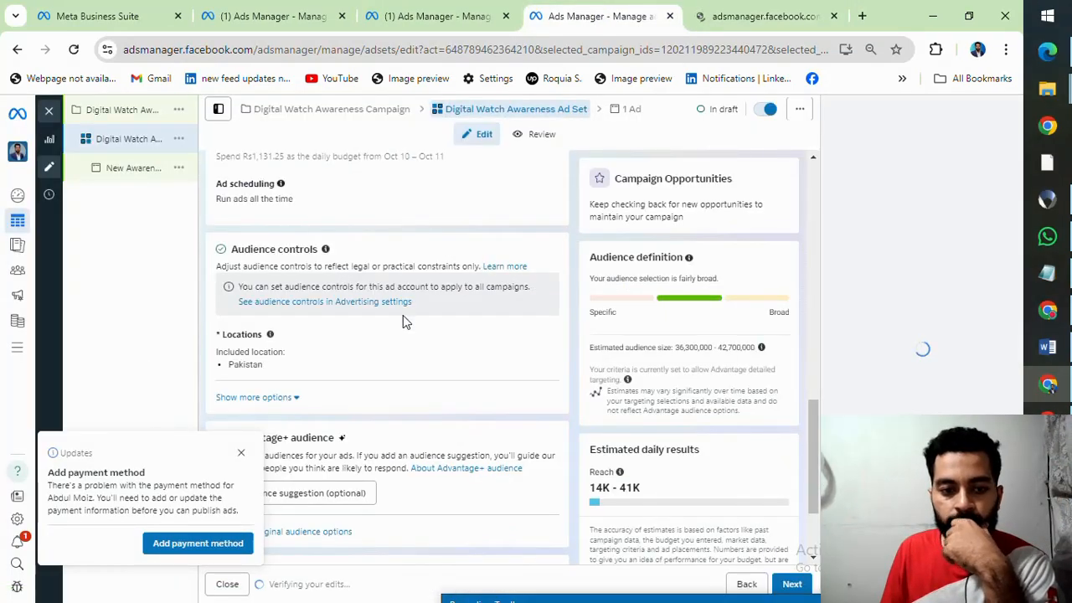
Step: Edit the ad set's audience locations to target Karachi, Sindh, Pakistan
scroll(403, 318, down, 1)
scroll(403, 318, up, 1)
scroll(335, 317, down, 1)
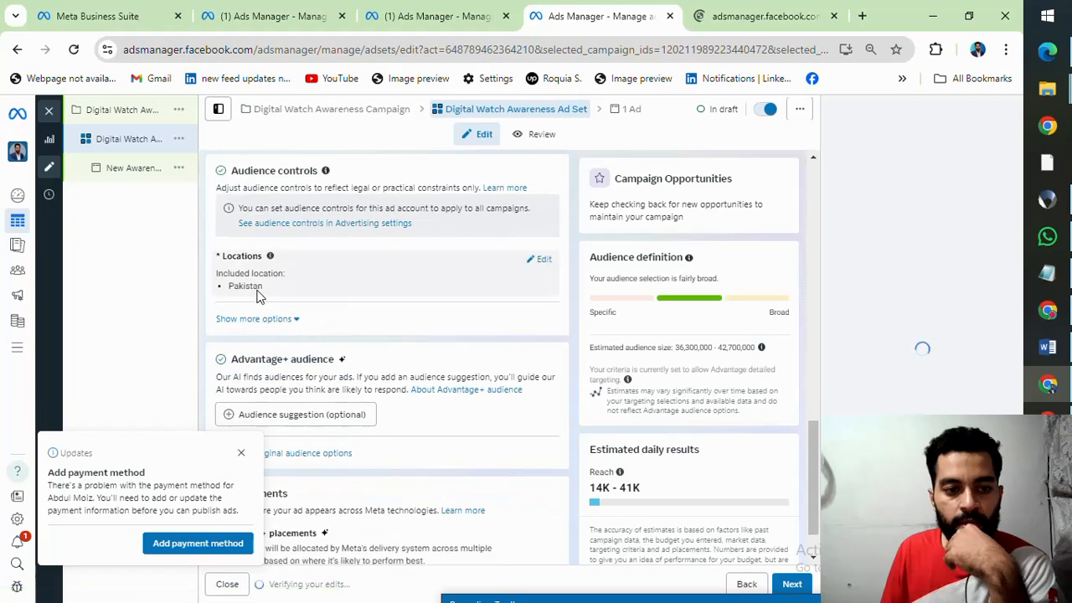
click(540, 262)
click(342, 355)
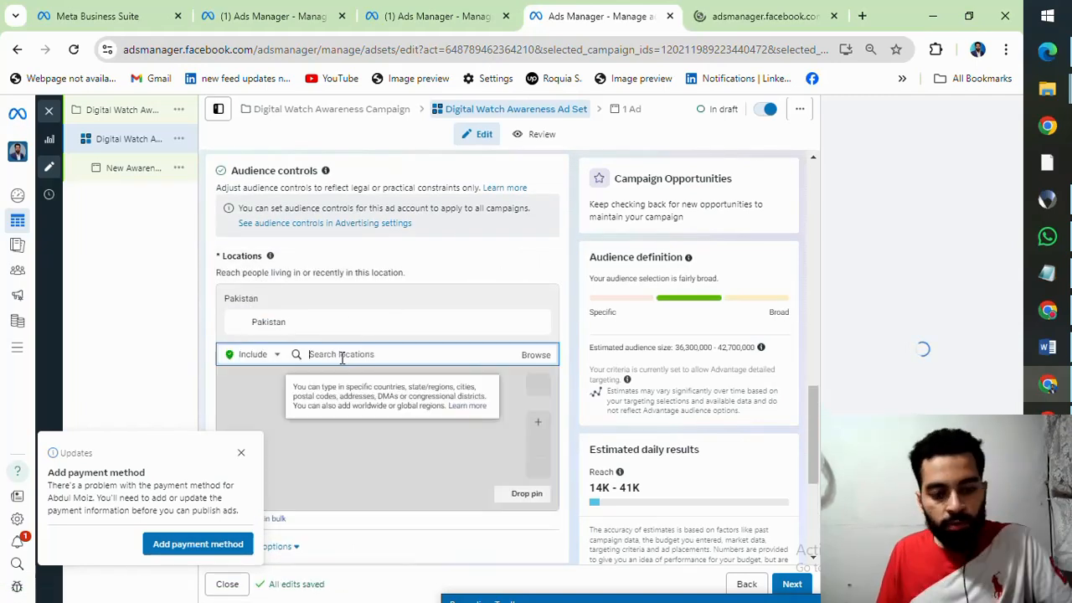
text(karachi)
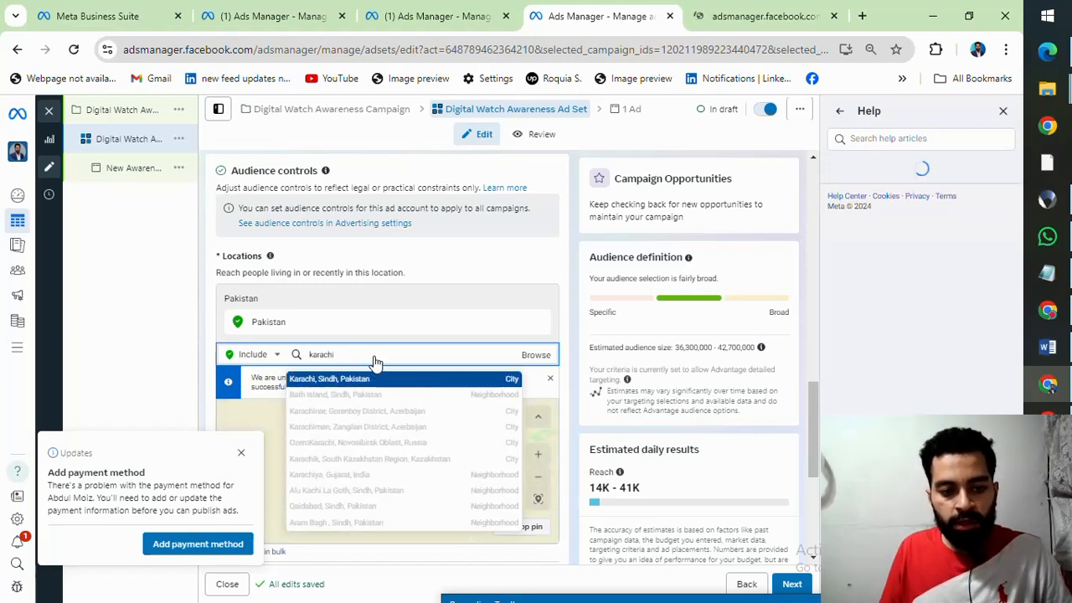
key(Return)
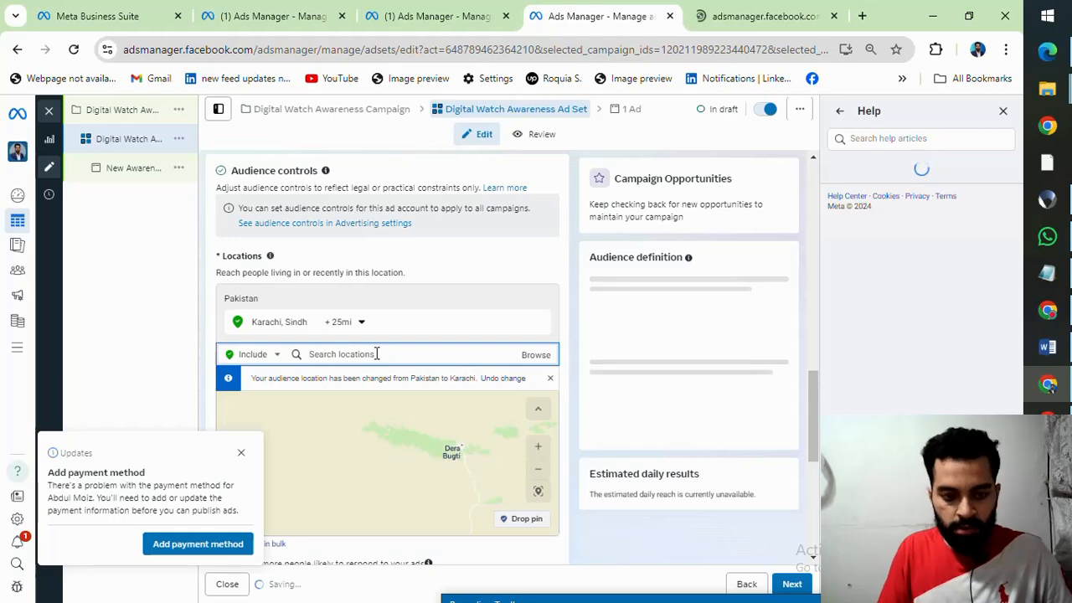
Step: Add Lahore, Punjab and the first suggested place called Islamabad to the ad set's audience locations, and dismiss the payment method notice
text(lahore)
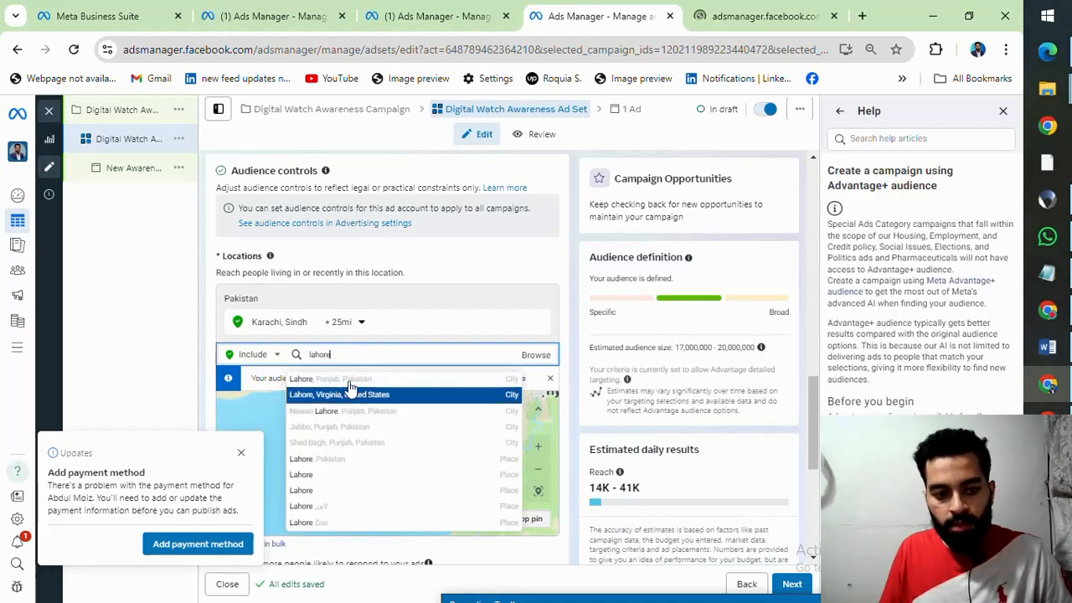
click(368, 375)
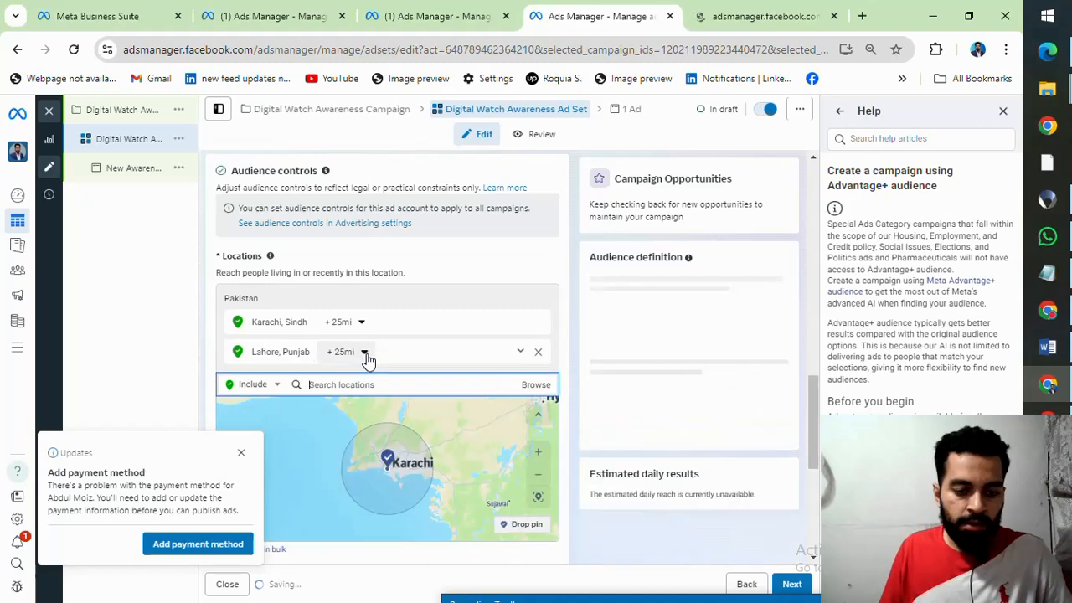
text(isla)
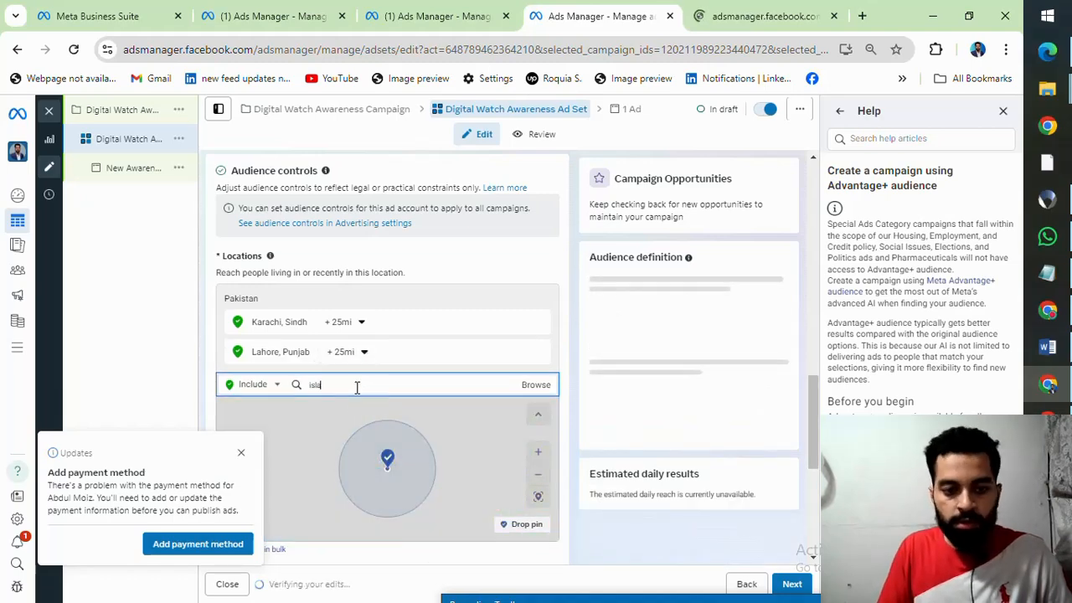
text(mbad)
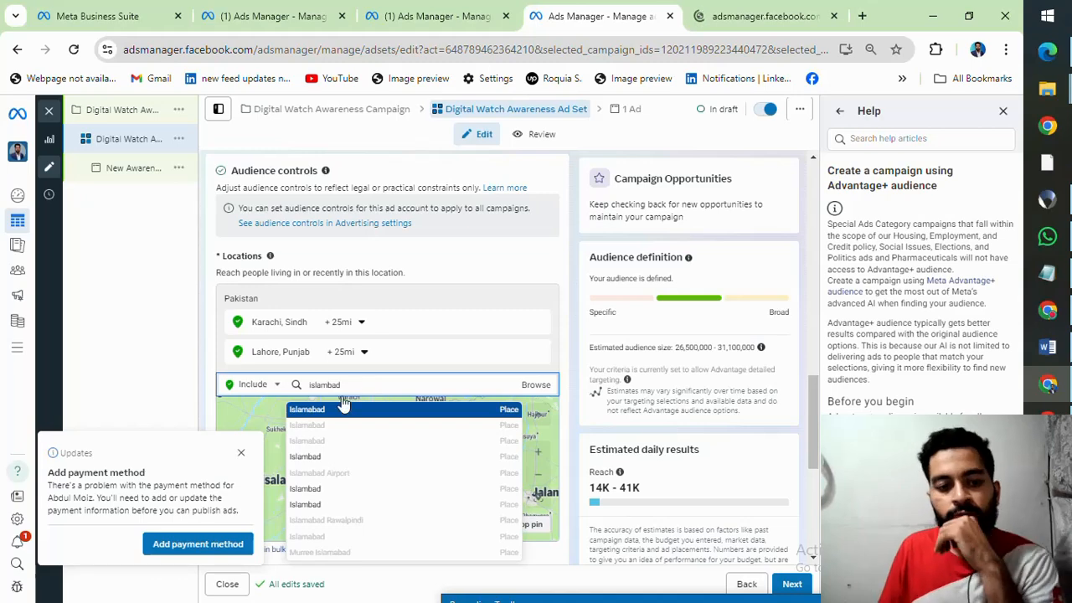
click(340, 408)
click(240, 453)
scroll(327, 369, down, 1)
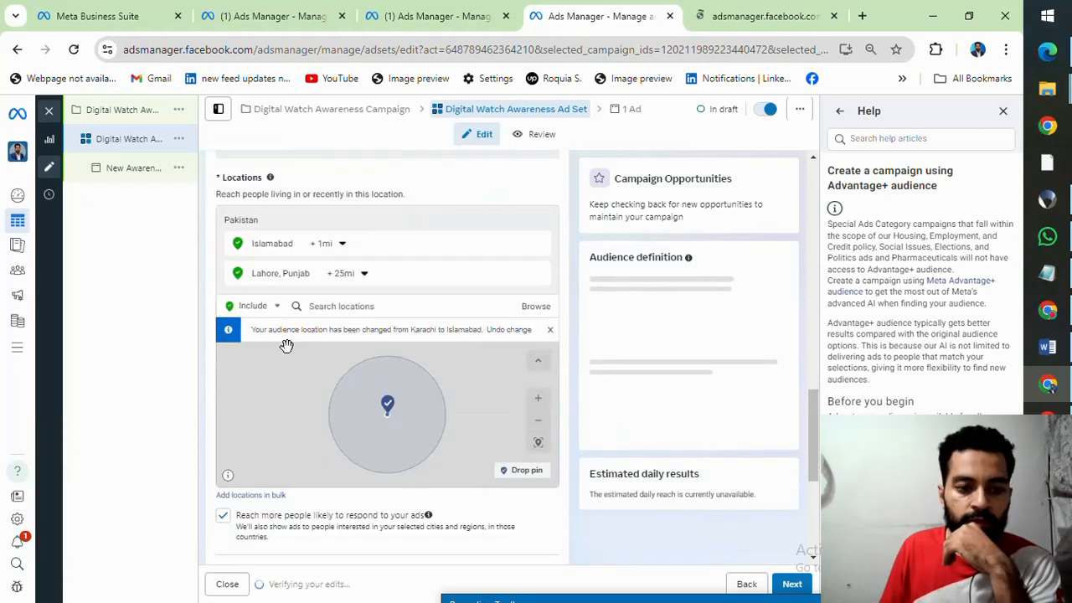
Step: Set the radius around Lahore, Punjab to 19 miles in the audience locations
scroll(289, 352, down, 1)
scroll(287, 350, down, 2)
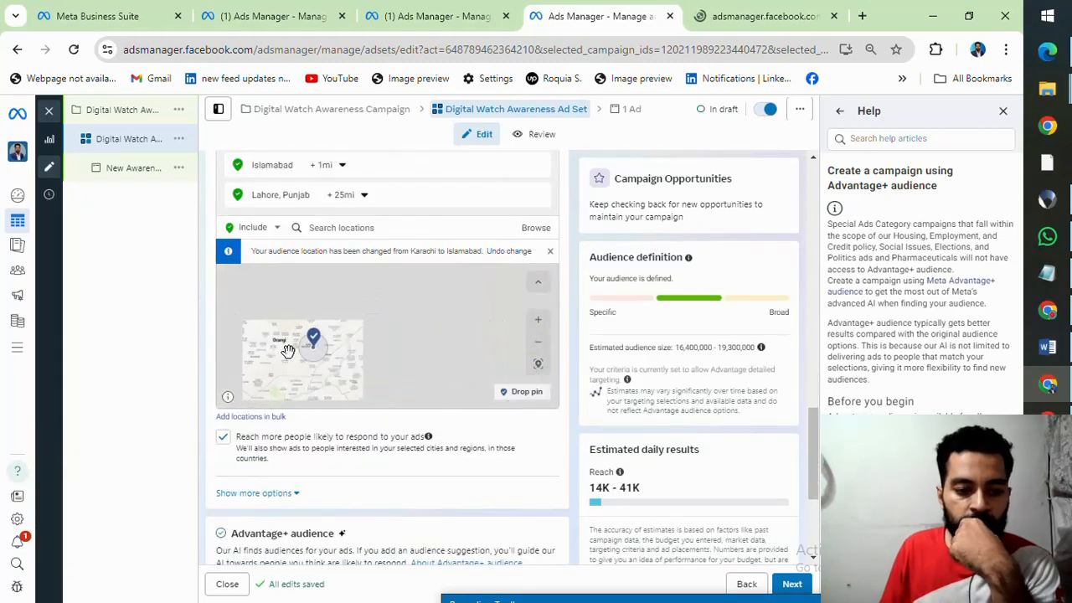
scroll(213, 419, down, 2)
scroll(206, 343, up, 1)
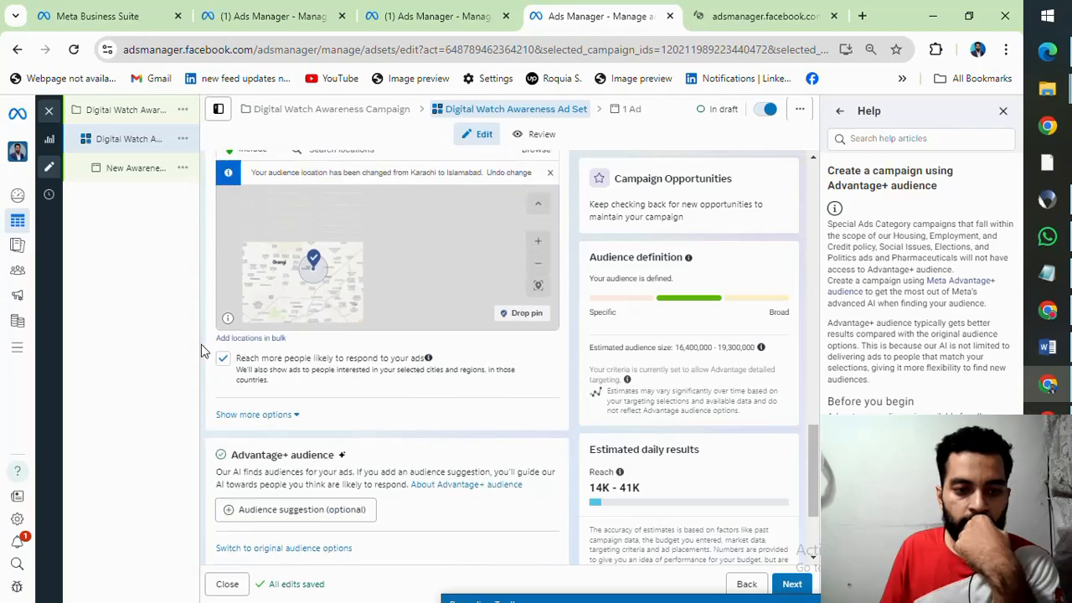
scroll(419, 367, up, 2)
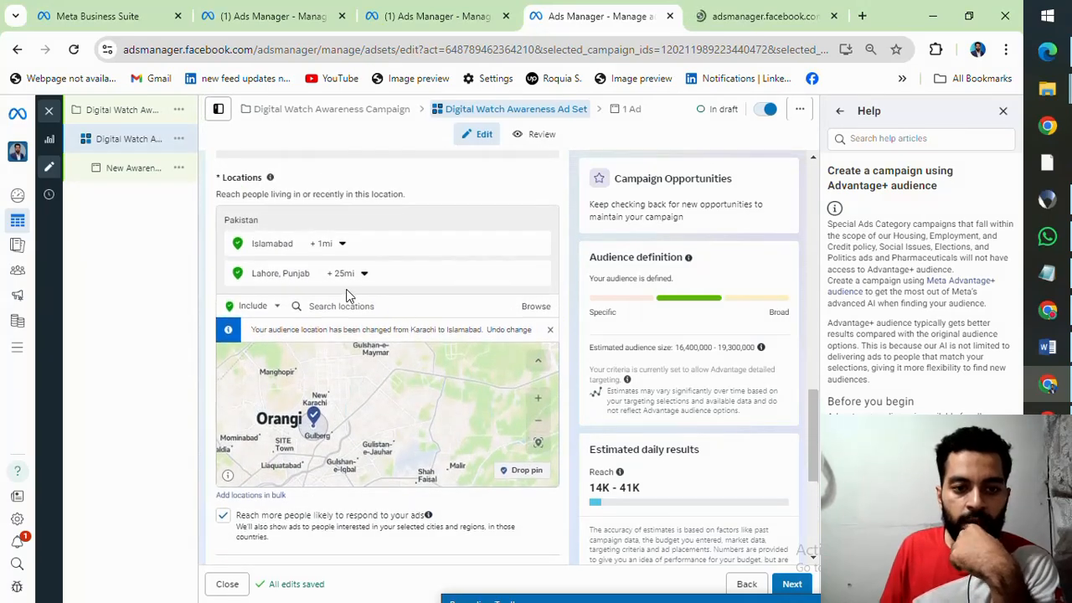
click(365, 274)
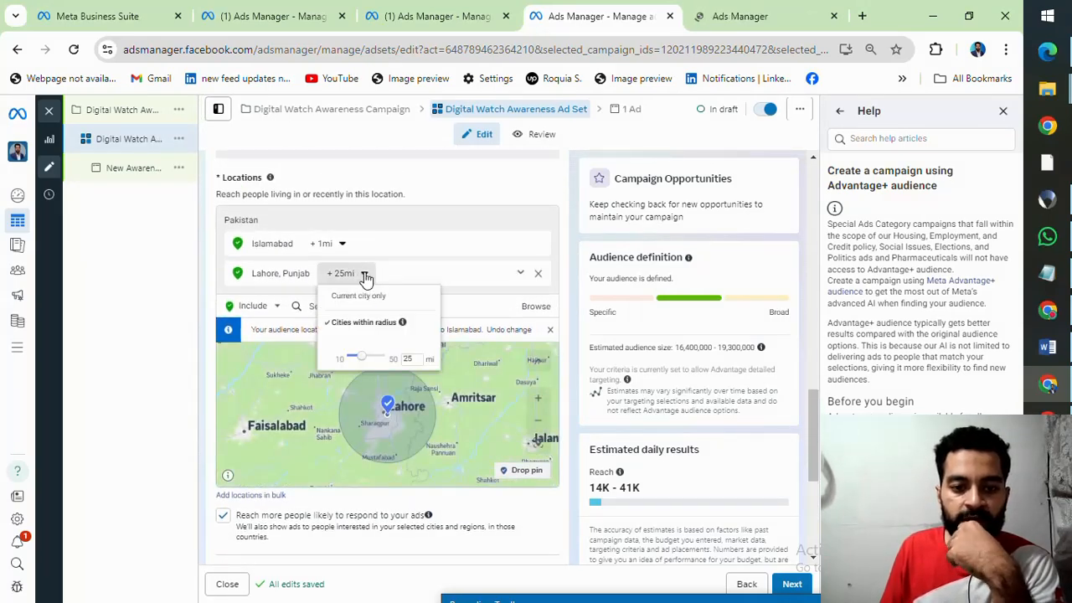
drag(363, 360, 358, 360)
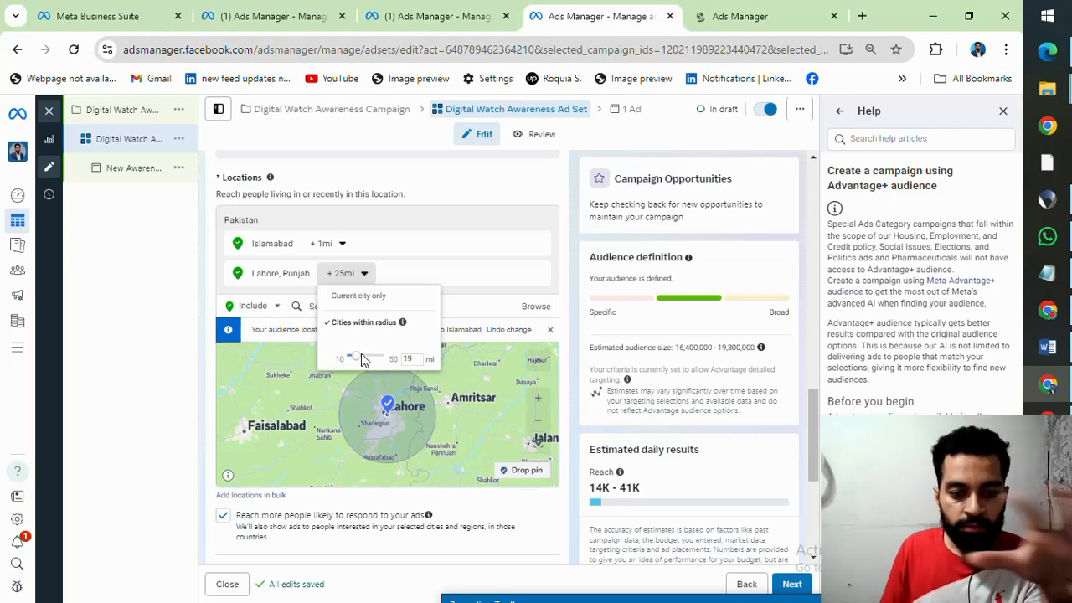
click(239, 289)
scroll(354, 196, up, 2)
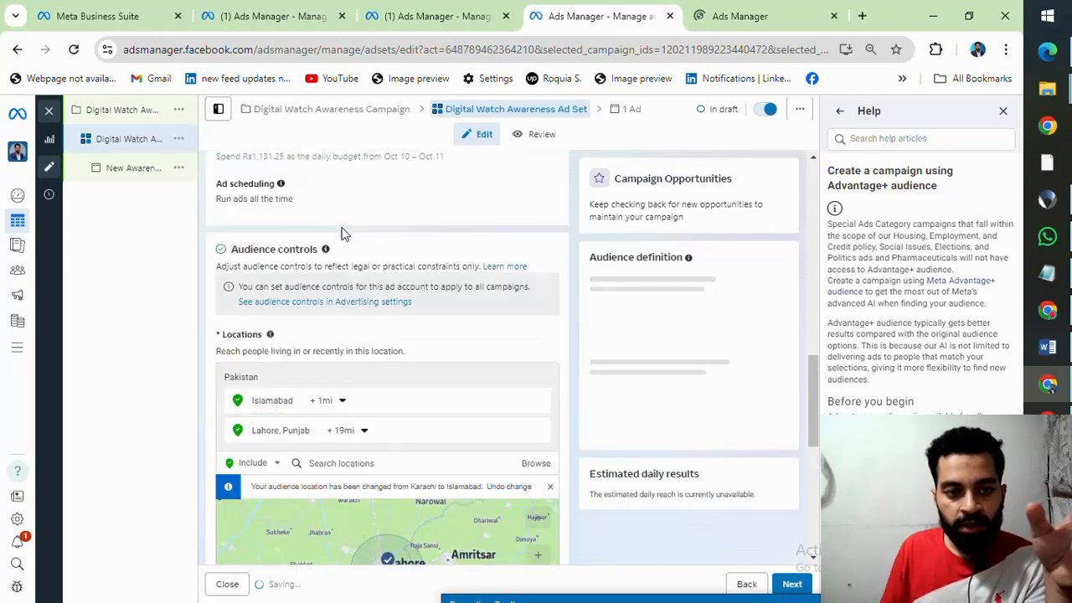
Step: Add an audience suggestion to the Advantage+ audience and look over its custom audience, age, gender and detailed targeting options
scroll(326, 326, down, 5)
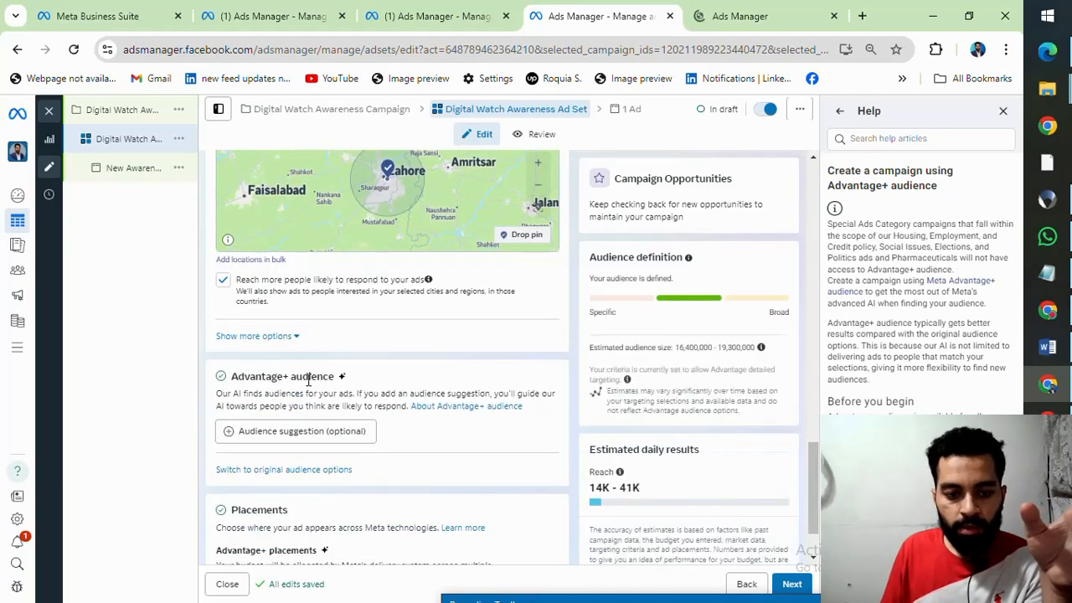
click(233, 434)
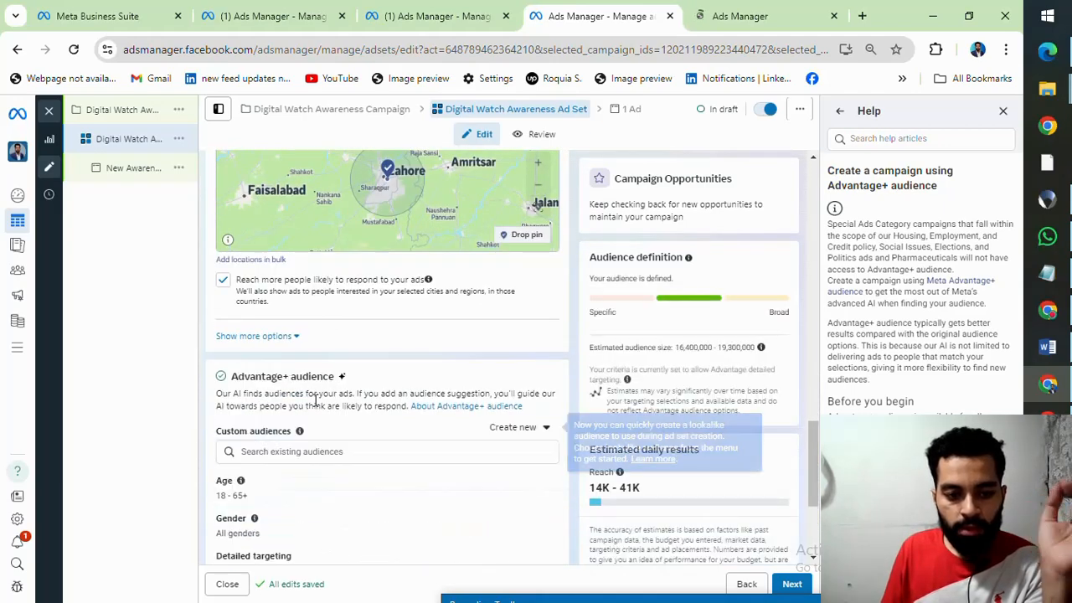
scroll(365, 341, down, 2)
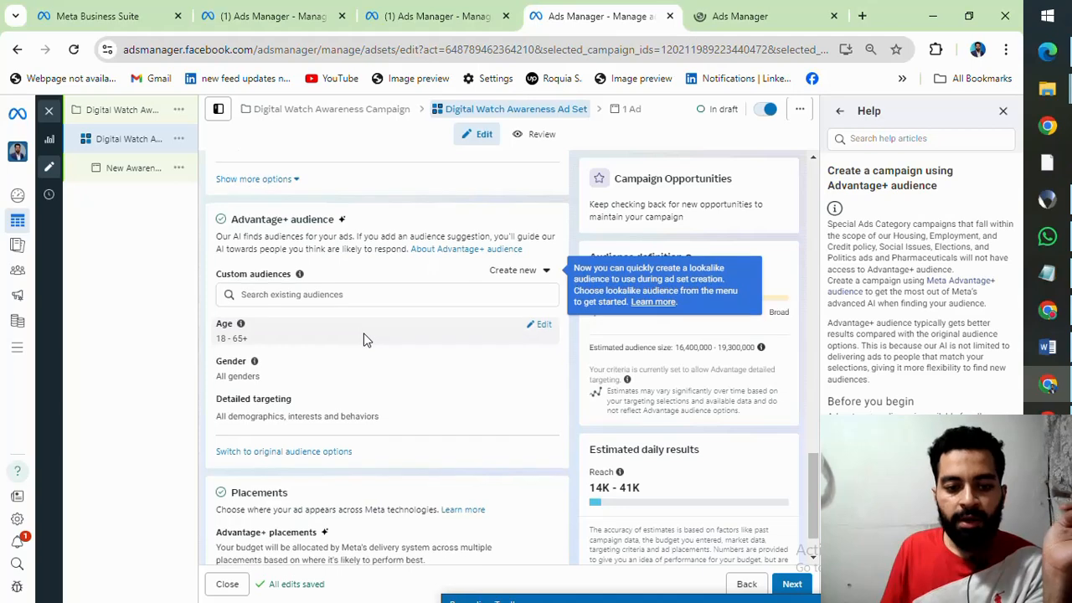
scroll(365, 340, up, 2)
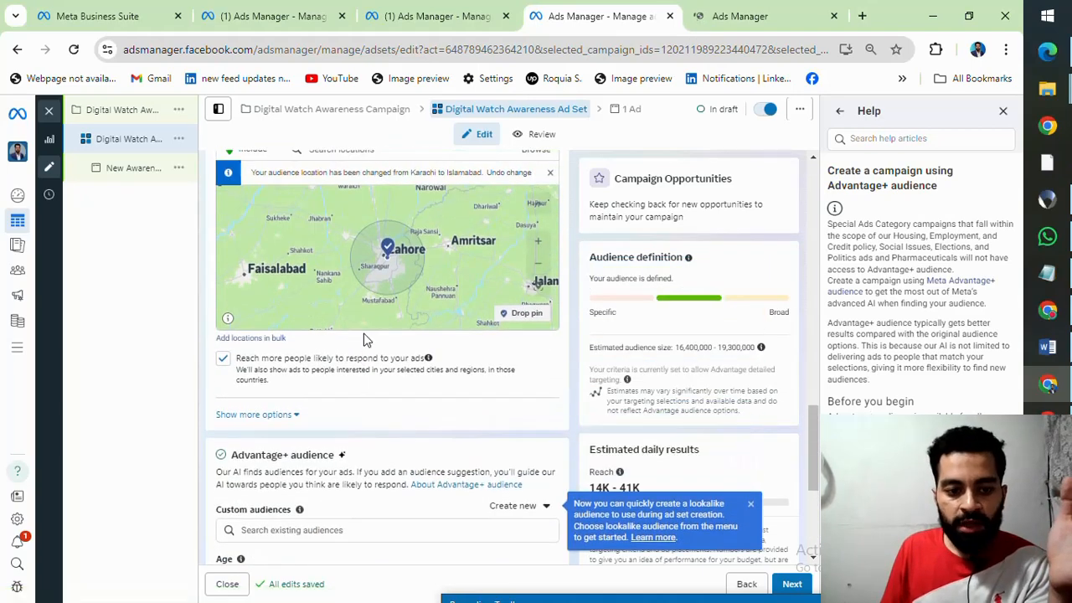
scroll(365, 341, down, 1)
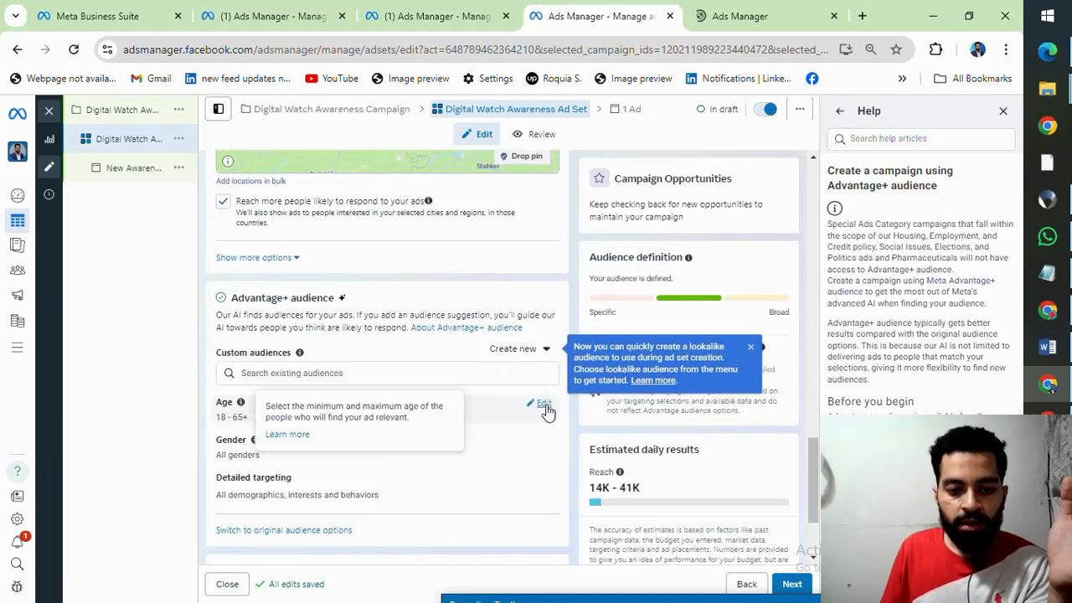
Step: Set the audience suggestion's age range to 18 to 45
click(542, 411)
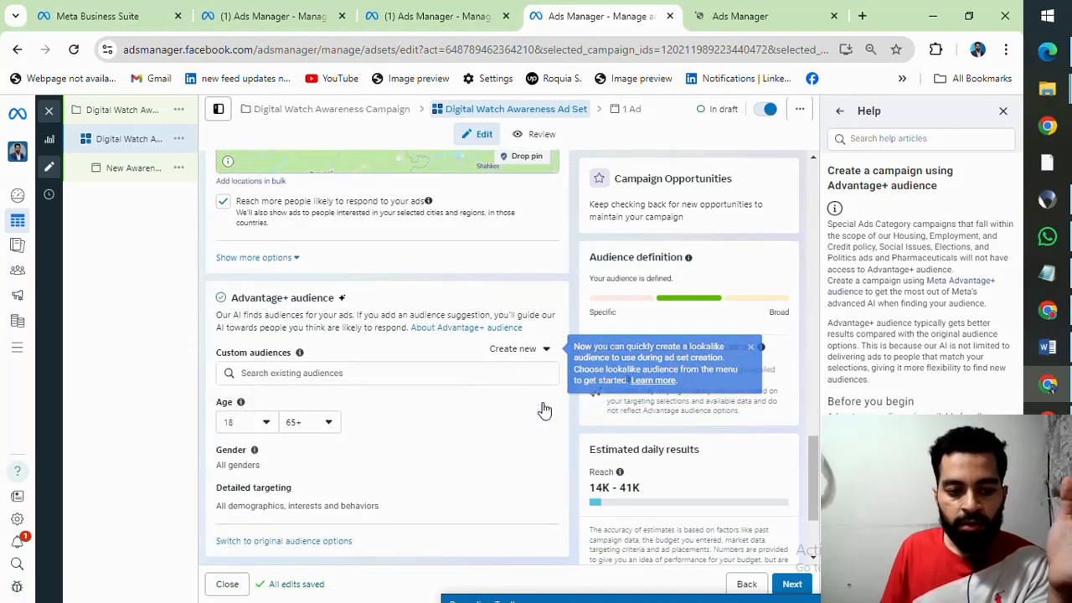
click(266, 424)
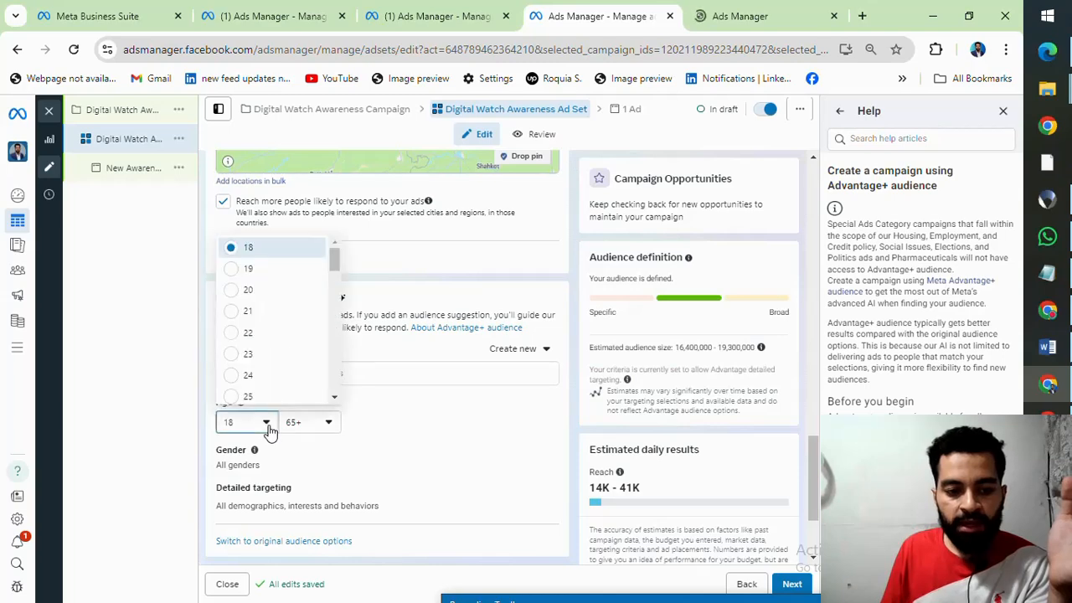
click(278, 252)
click(325, 431)
scroll(311, 343, up, 3)
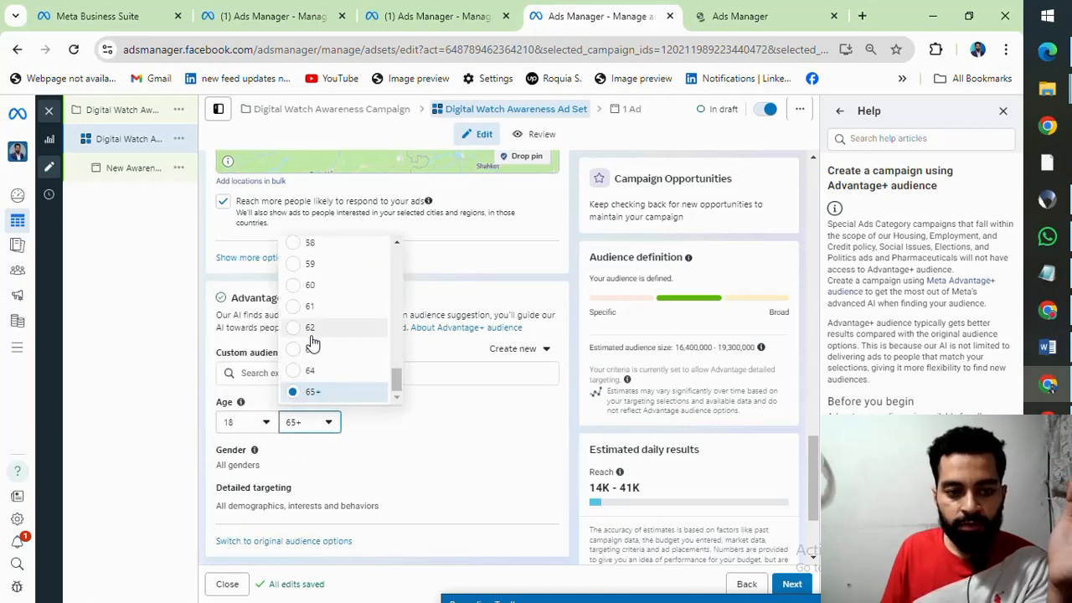
scroll(312, 343, up, 4)
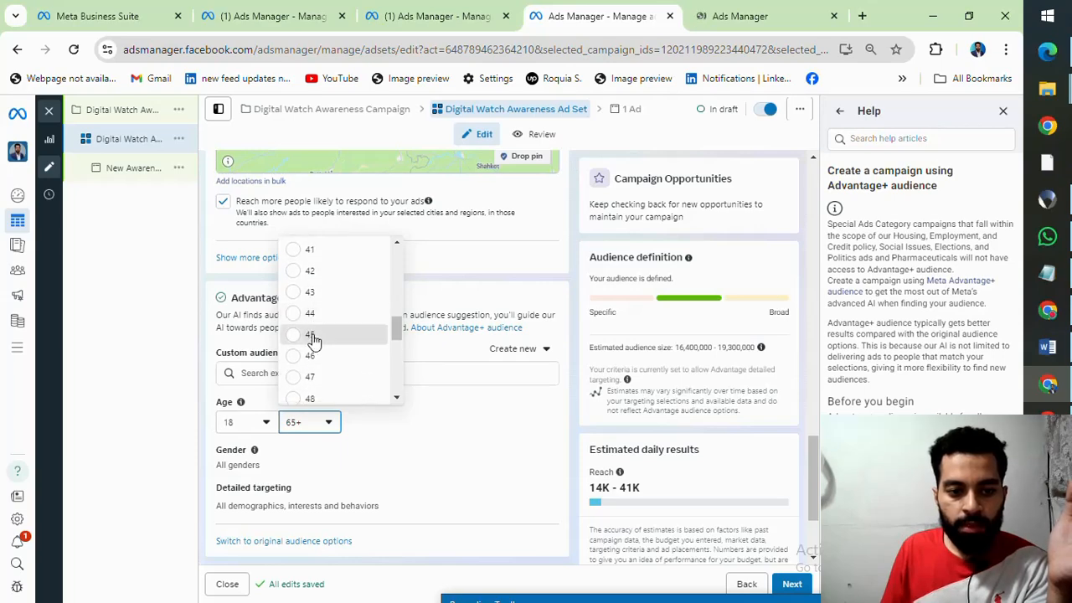
click(310, 334)
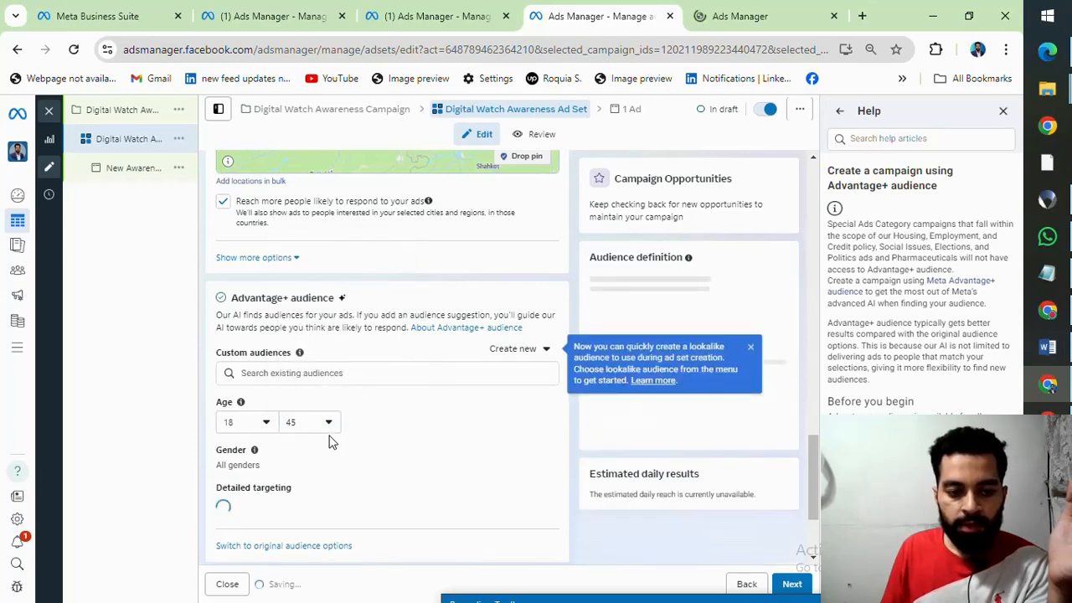
Step: Open detailed targeting for editing, and examine the interests listed in the Define Your Target Audience worksheet in the other Chrome window
scroll(303, 426, down, 1)
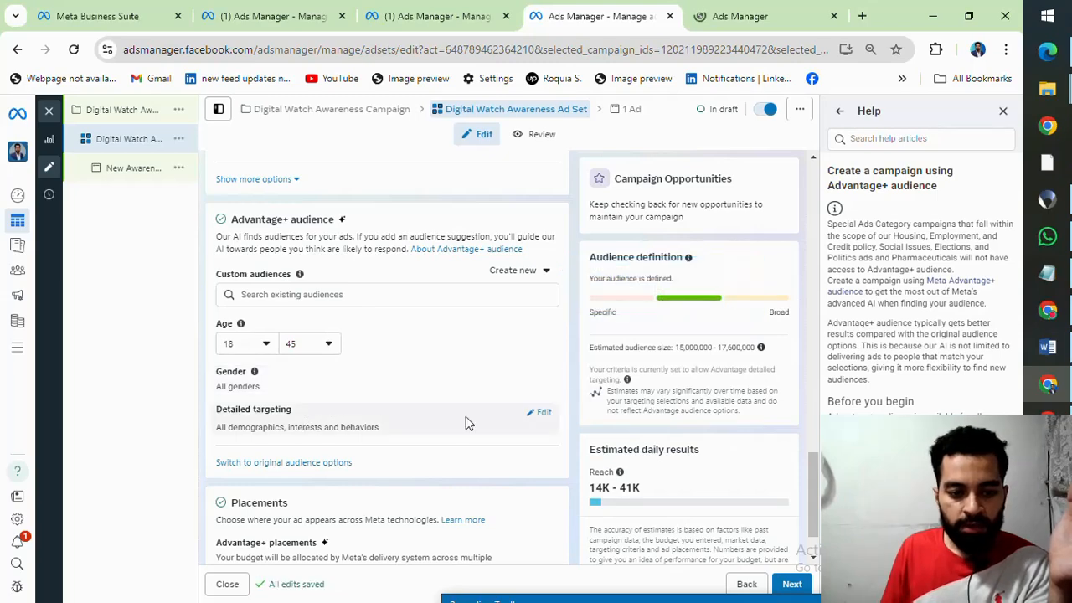
click(541, 414)
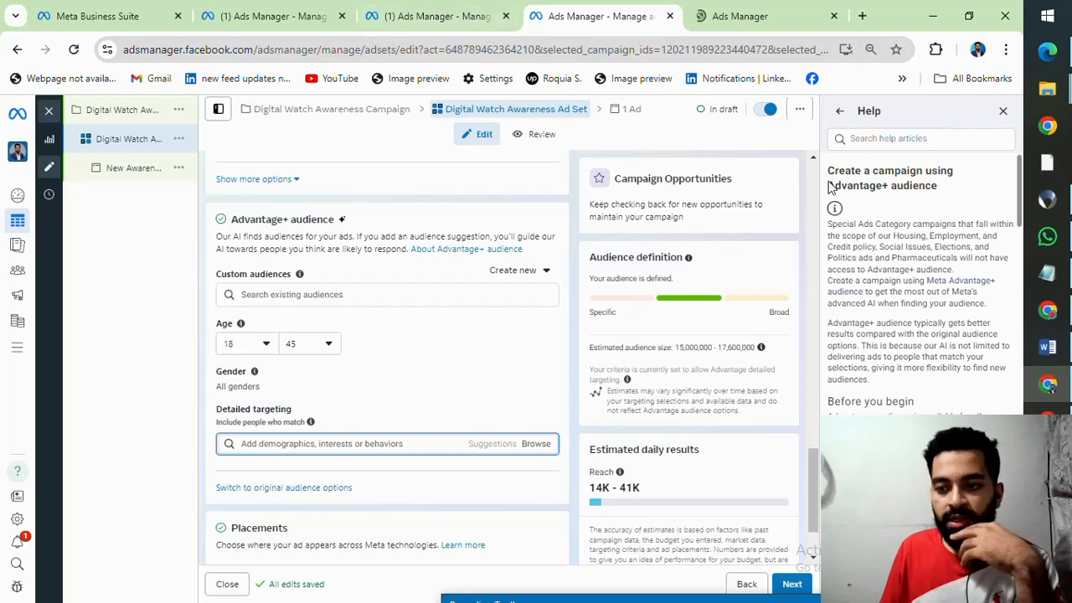
click(1046, 419)
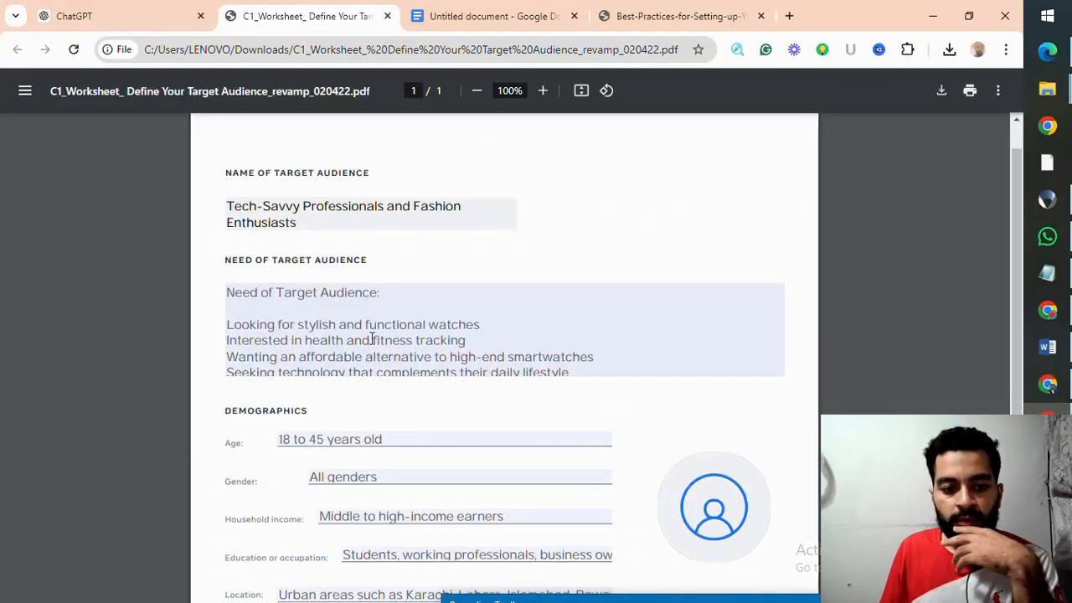
scroll(371, 338, down, 3)
scroll(372, 343, down, 2)
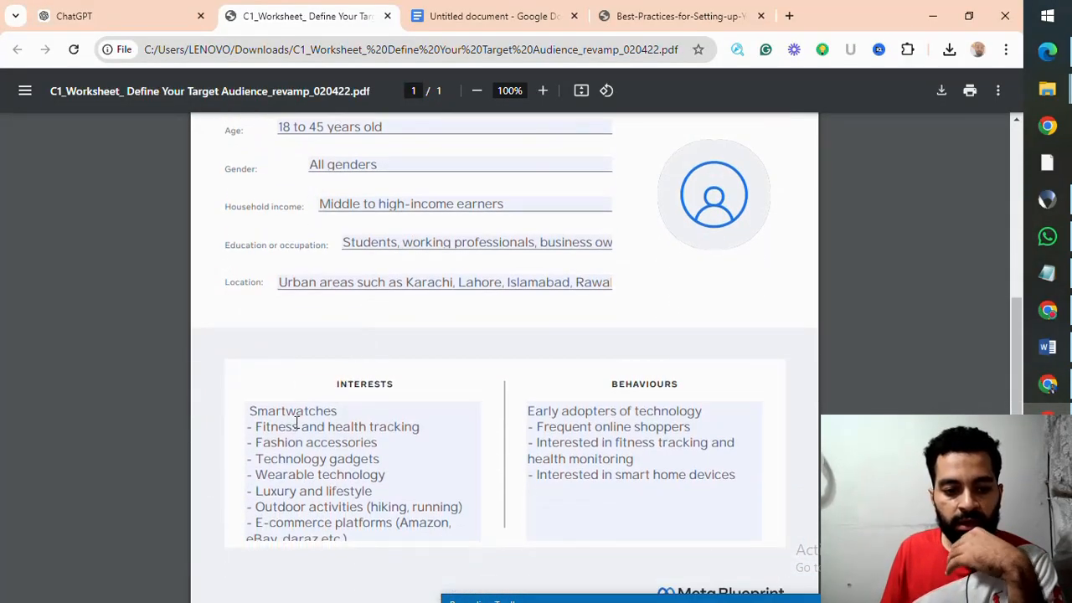
click(253, 427)
key(ctrl+a)
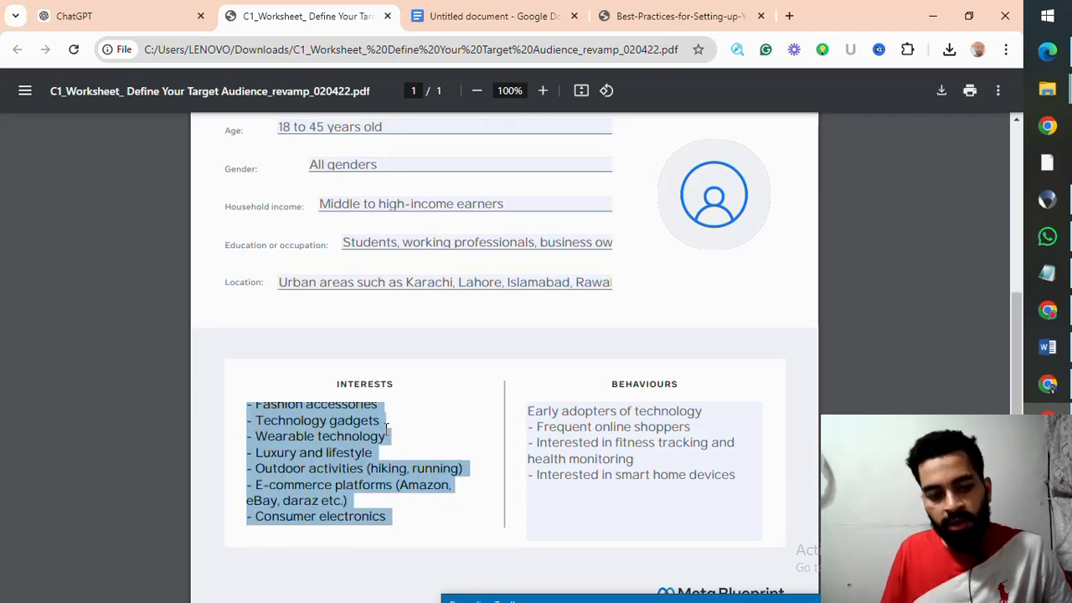
scroll(393, 437, up, 2)
scroll(396, 459, down, 2)
click(393, 452)
scroll(391, 445, up, 1)
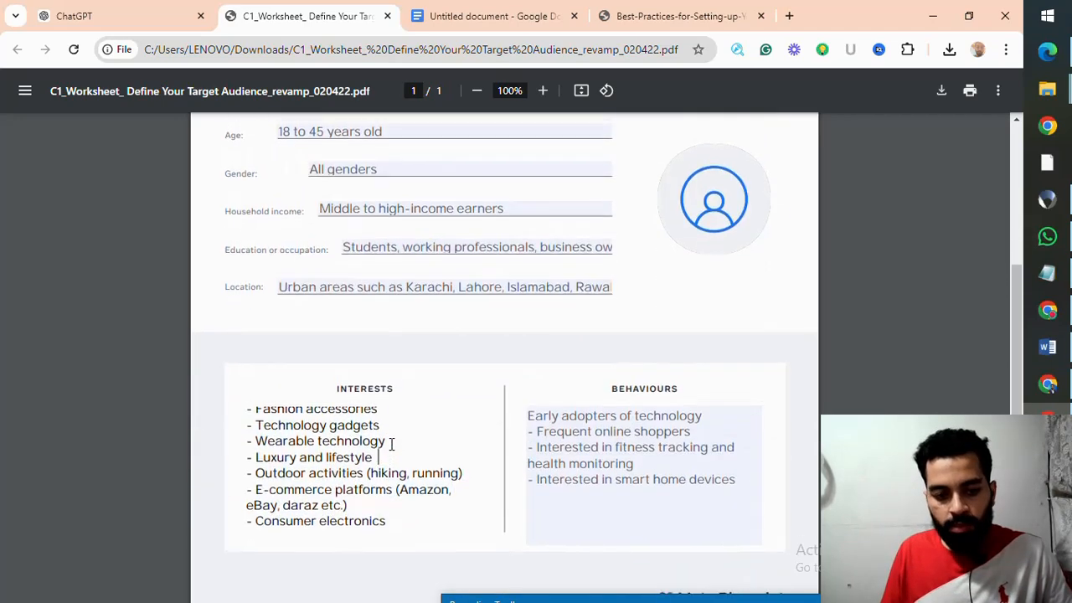
scroll(391, 444, up, 1)
scroll(352, 473, down, 1)
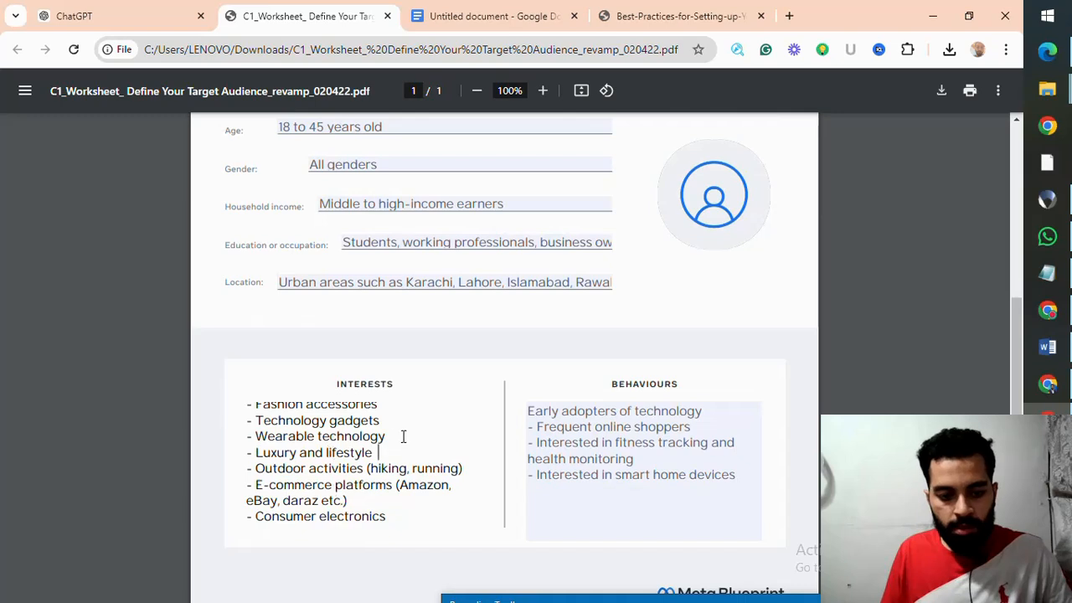
scroll(406, 427, up, 2)
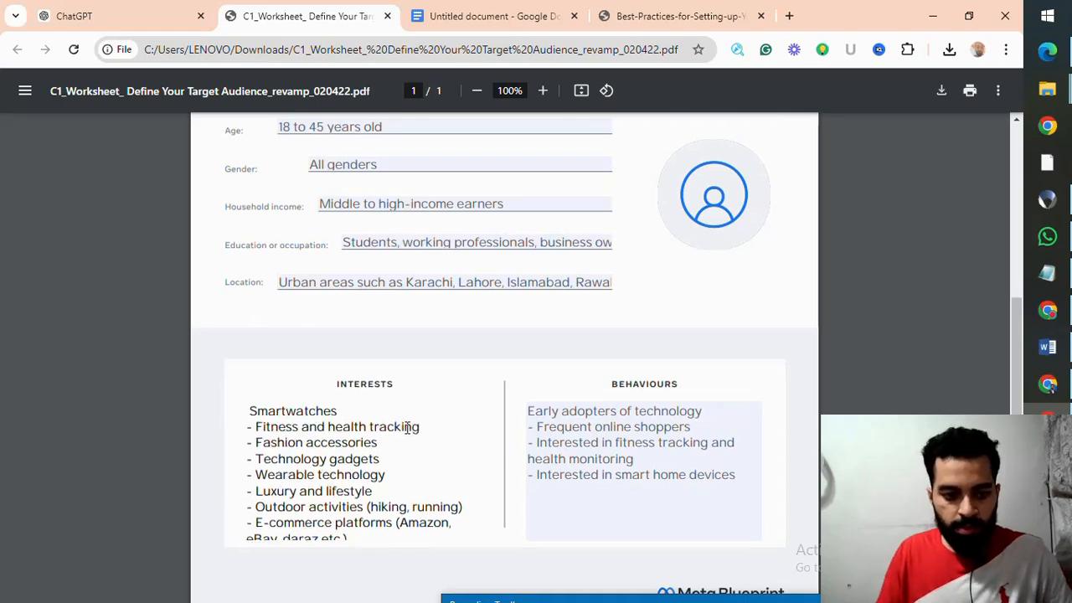
Step: Search detailed targeting for "Fitness and health tracking" from the worksheet's interests and add the Health and wellness creators behavior
drag(257, 425, 422, 427)
key(ctrl+c)
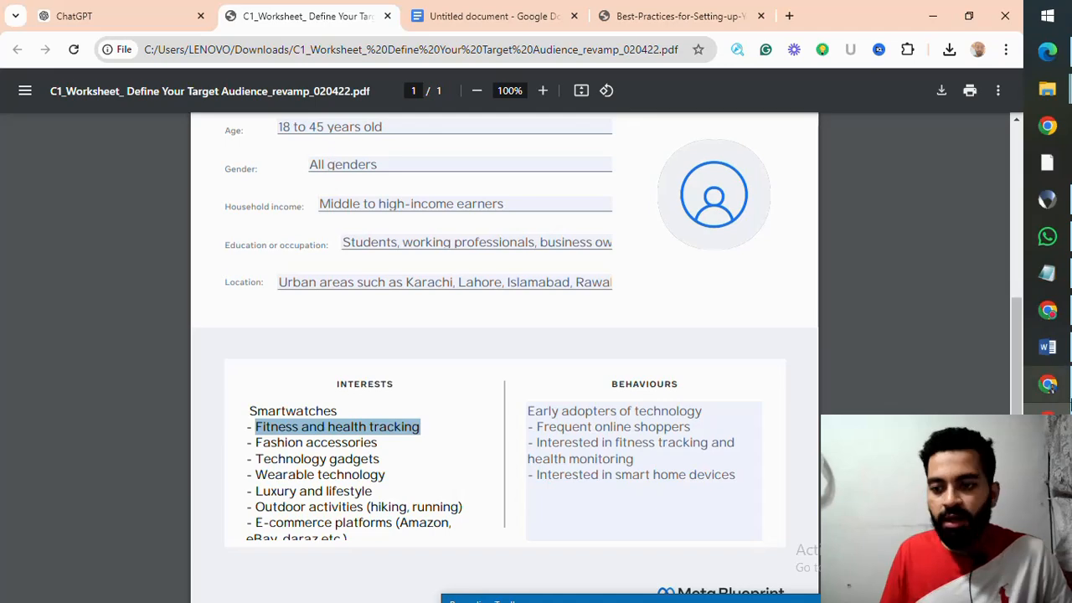
click(1046, 383)
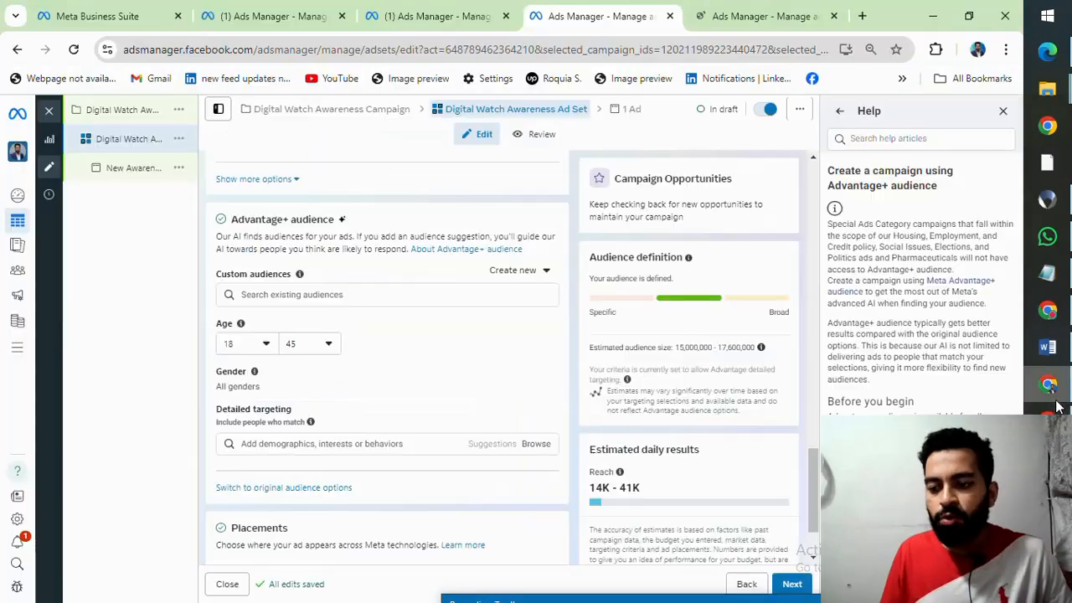
click(275, 443)
key(ctrl+v)
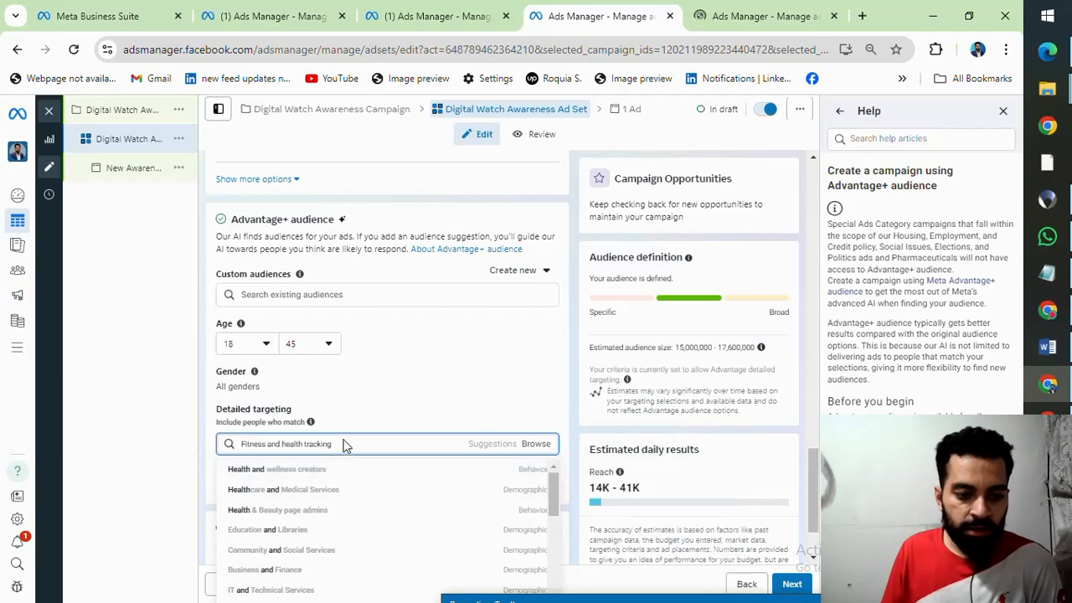
scroll(412, 392, down, 1)
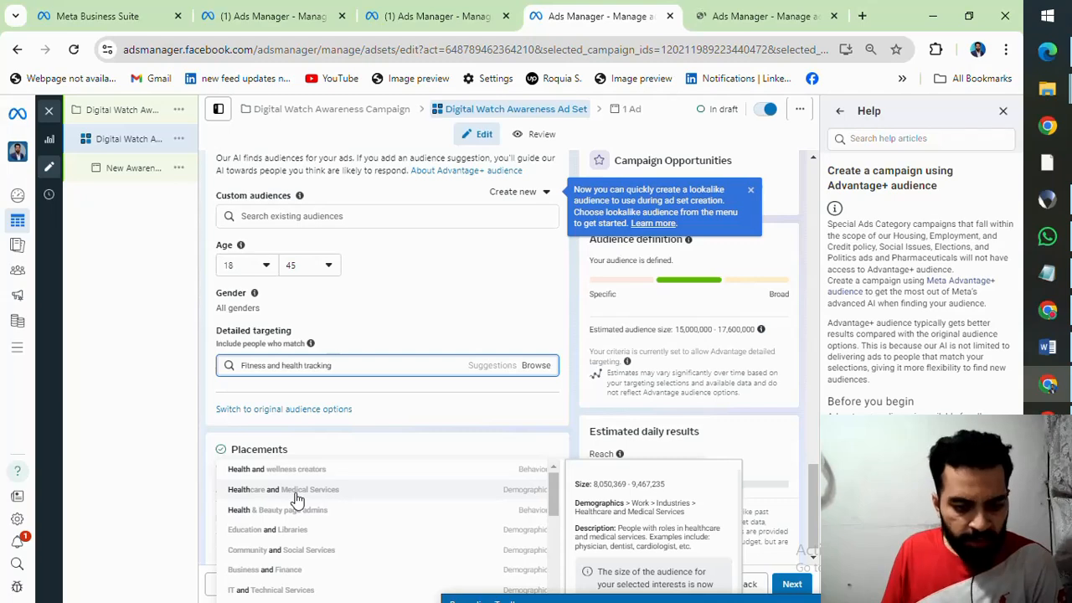
scroll(297, 499, down, 1)
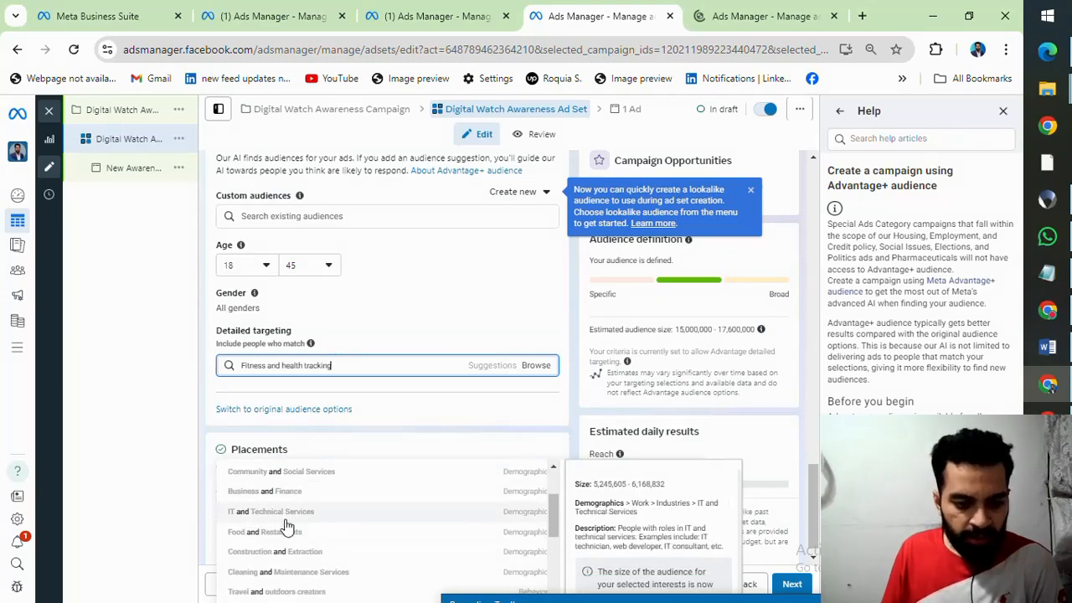
scroll(285, 525, down, 1)
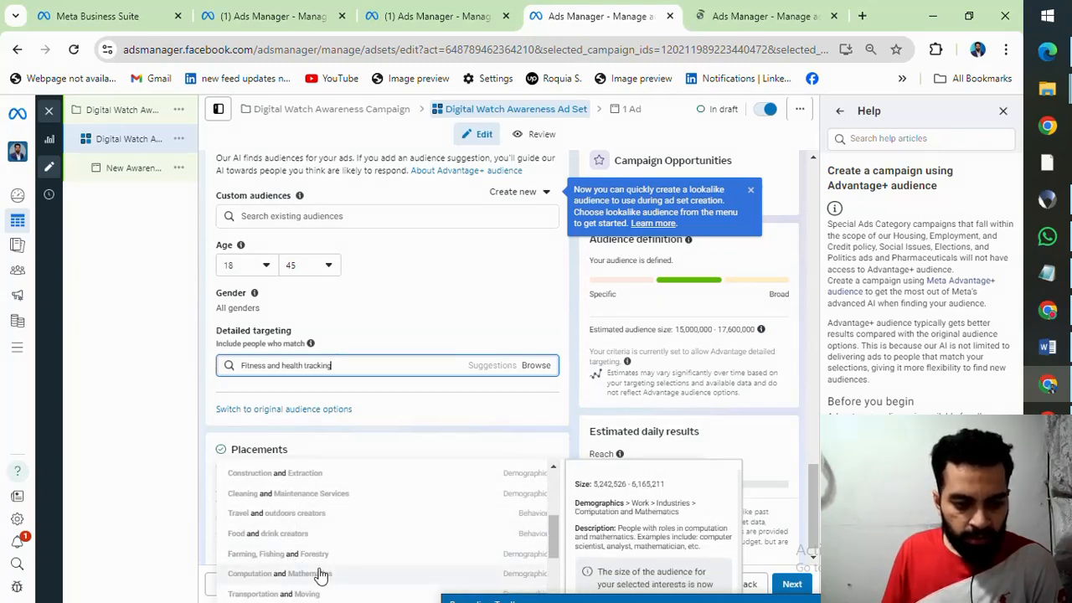
scroll(320, 569, up, 2)
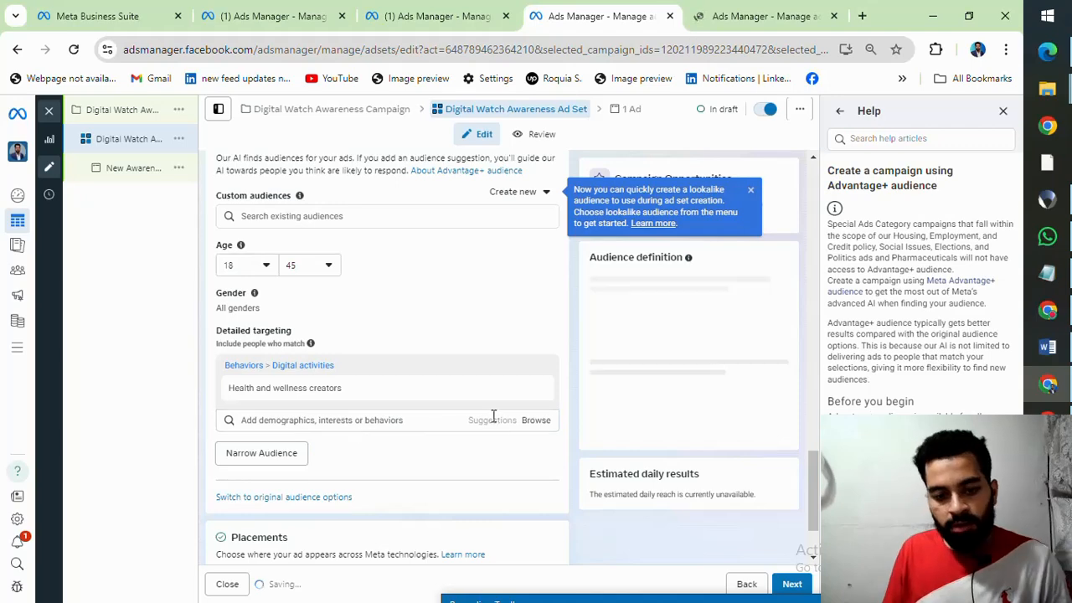
Step: Copy "Fashion accessories" from the worksheet's interests and add Fashion accessories (accessories) to the ad set's detailed targeting
click(1047, 418)
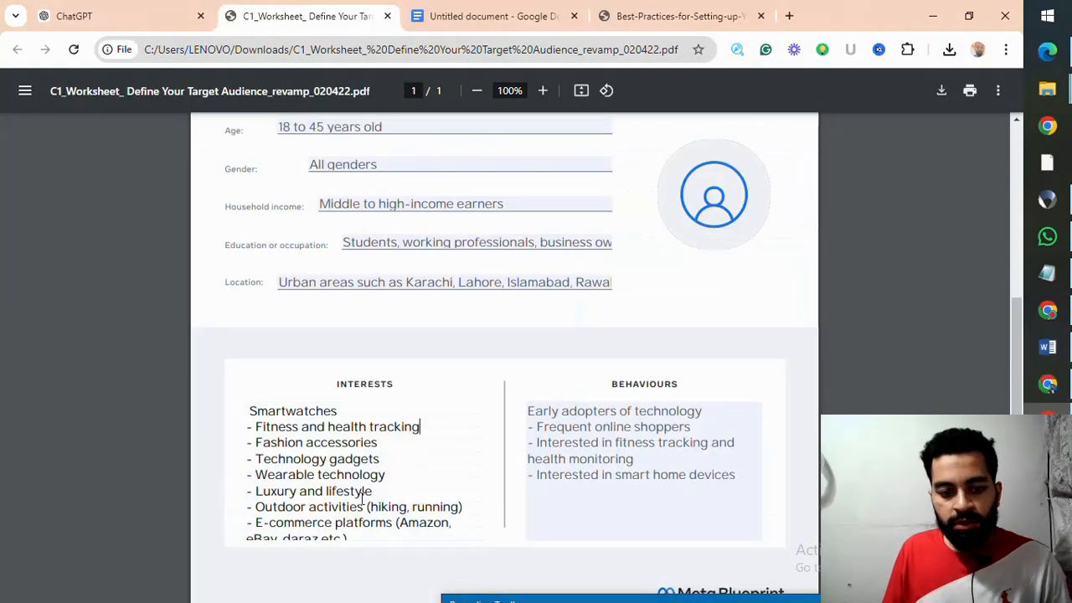
drag(388, 443, 251, 444)
key(ctrl+c)
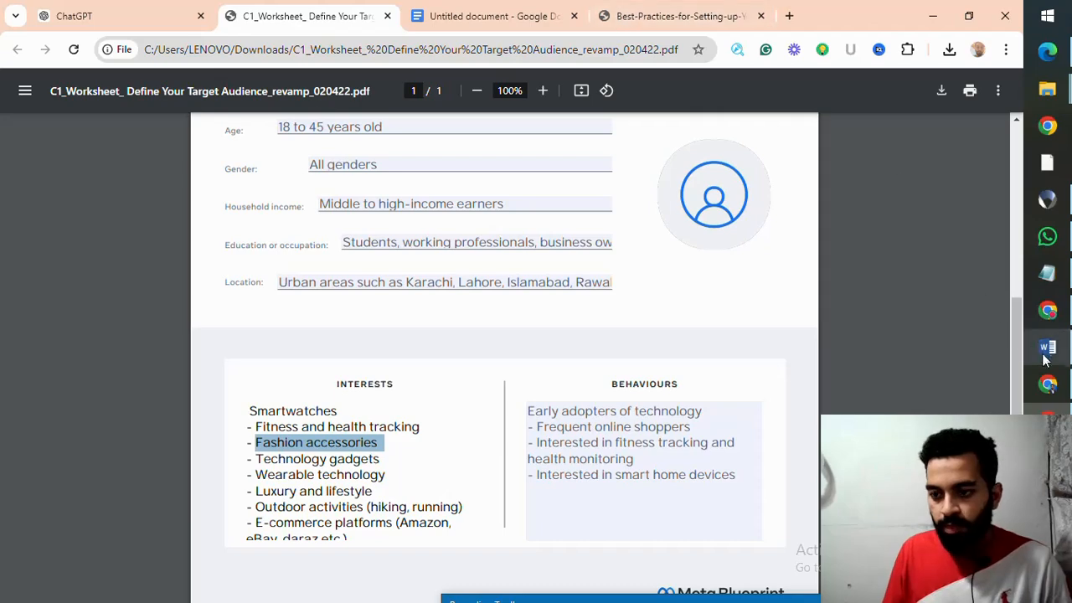
click(1046, 383)
click(336, 418)
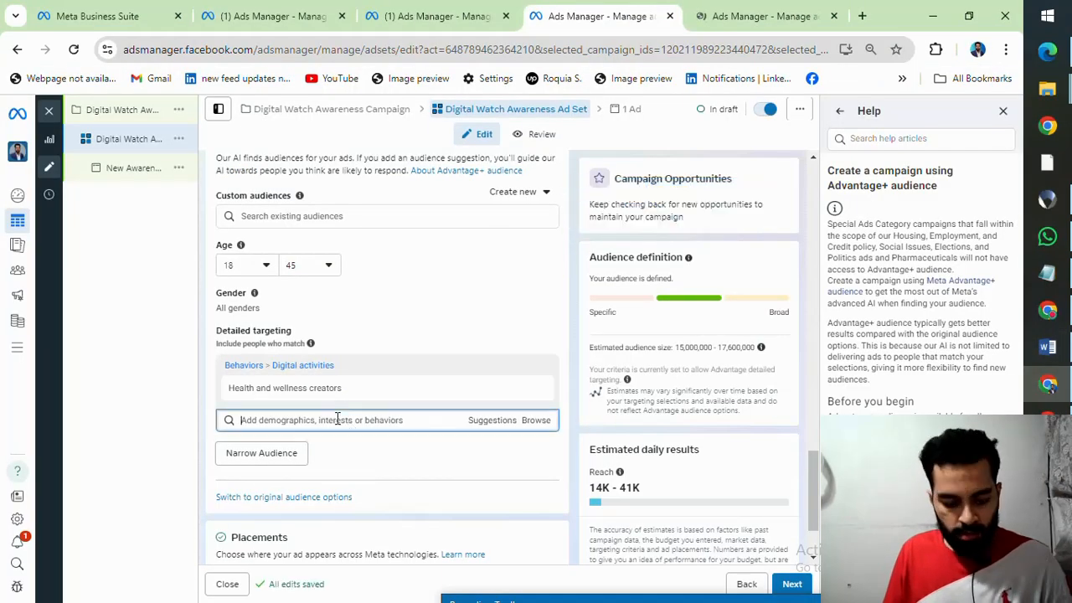
key(ctrl+v)
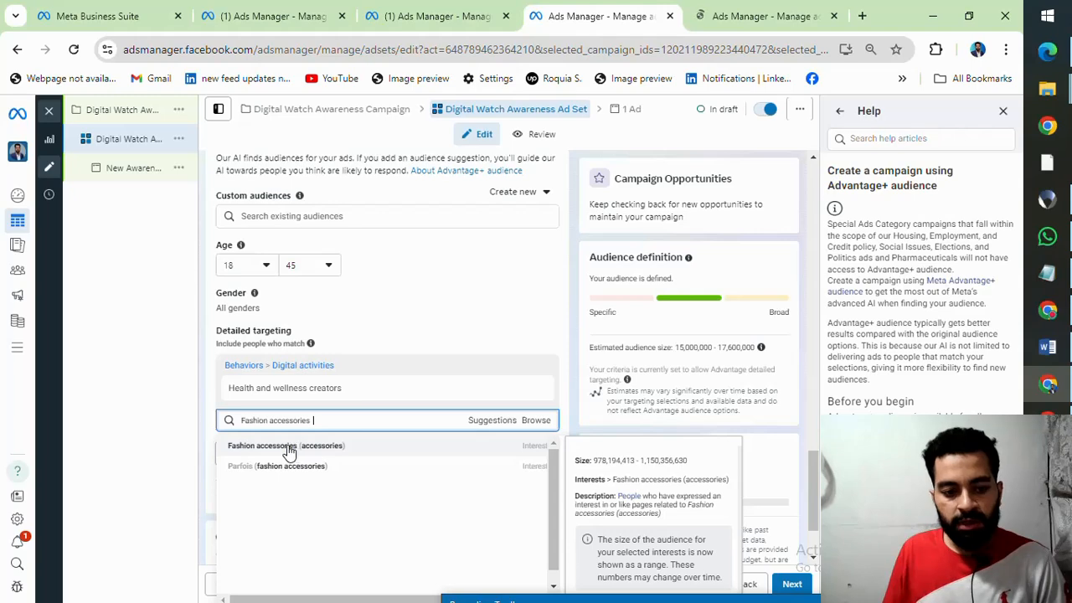
click(289, 447)
Step: Copy "Technology gadgets" from the worksheet, search detailed targeting for it, and add the Technology early adopters behavior
key(alt+Tab)
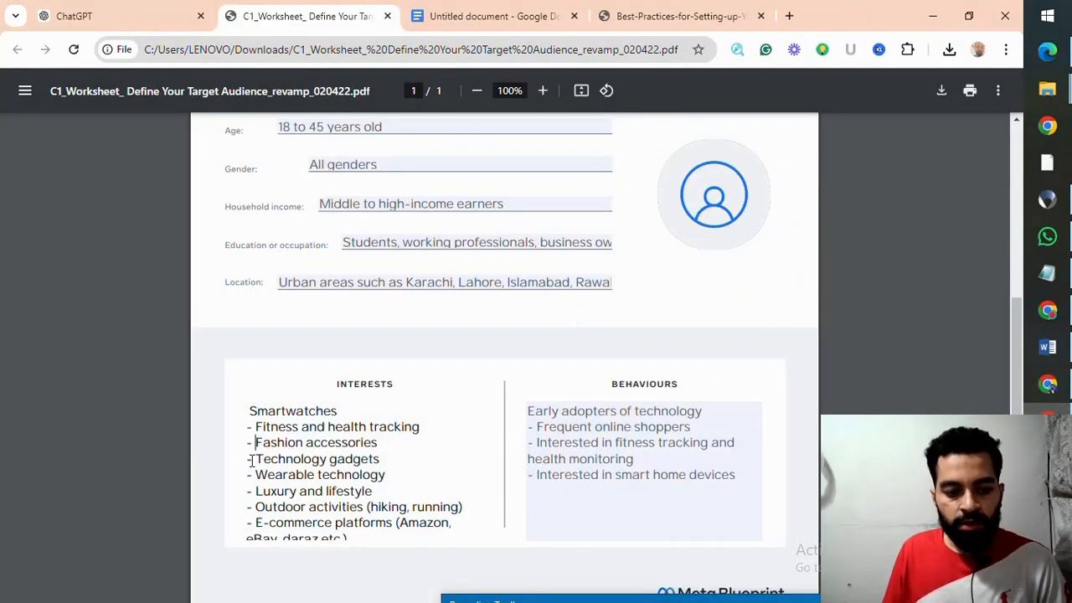
drag(253, 458, 379, 459)
key(ctrl+c)
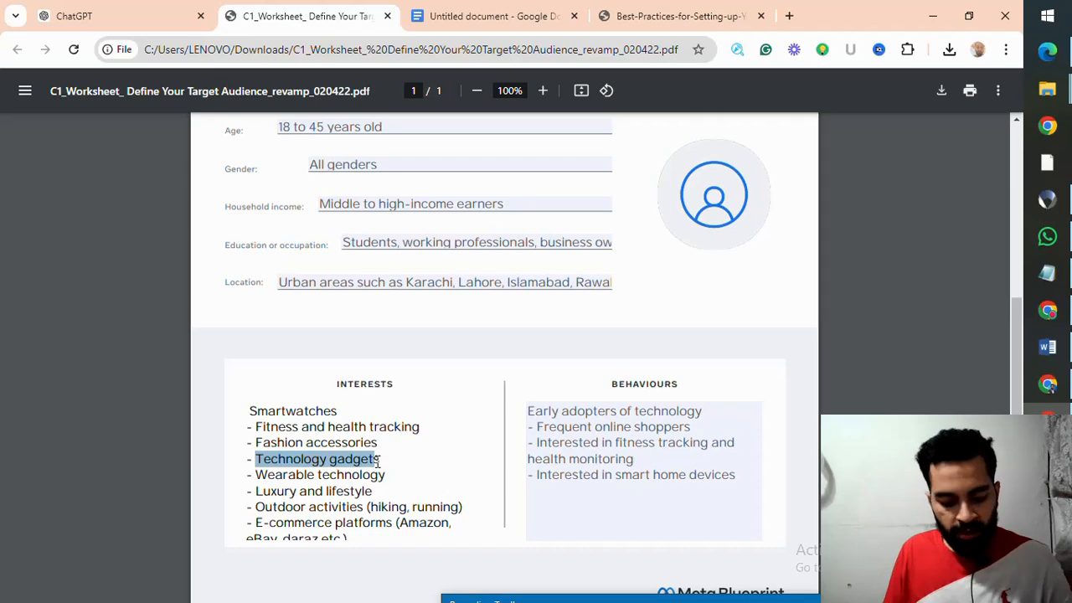
click(1066, 379)
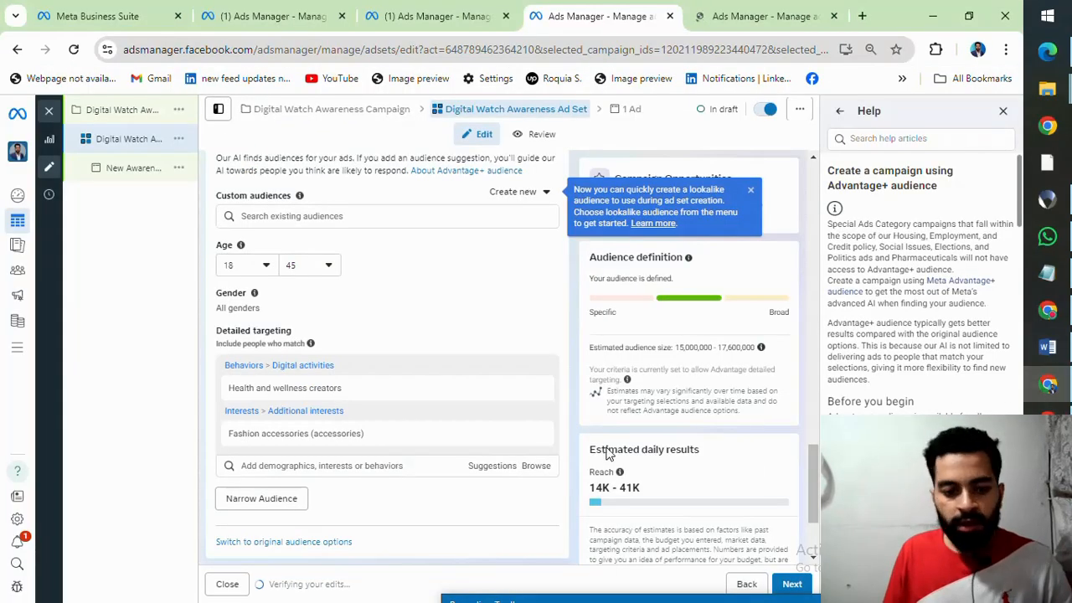
click(319, 466)
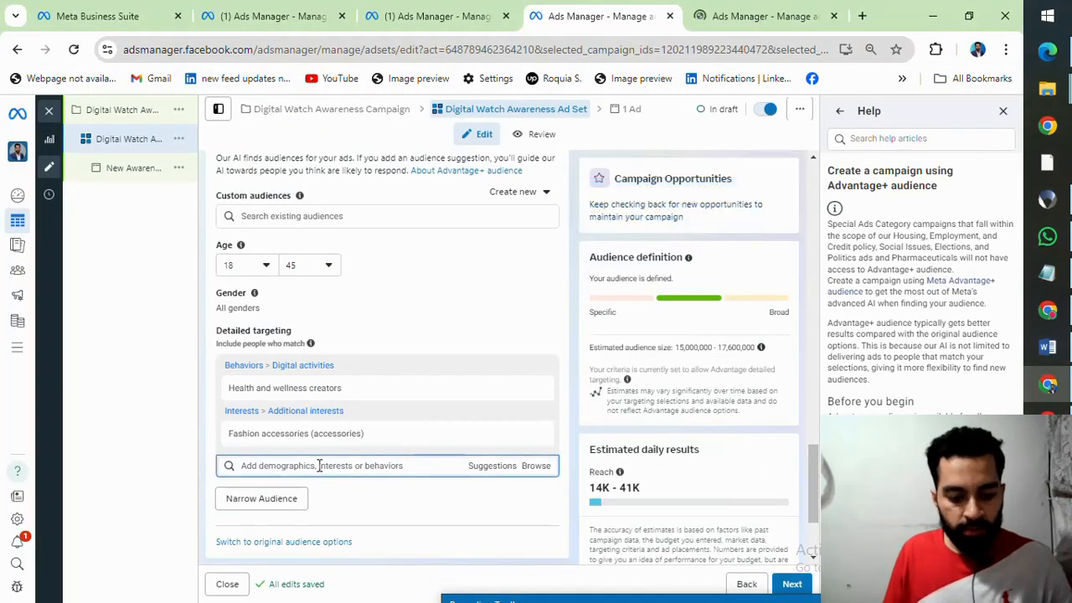
key(ctrl+v)
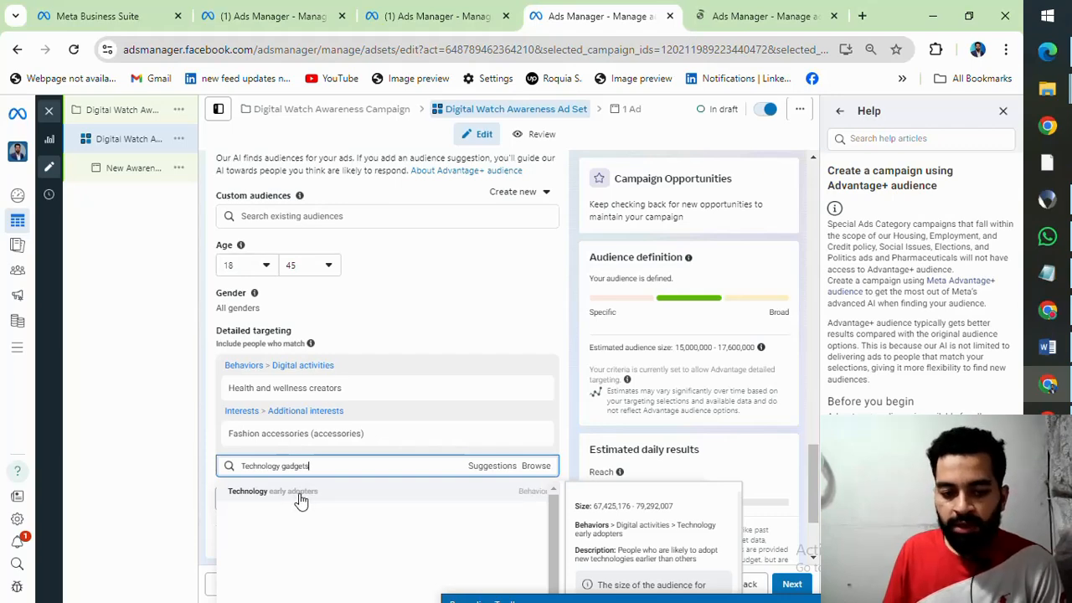
click(250, 494)
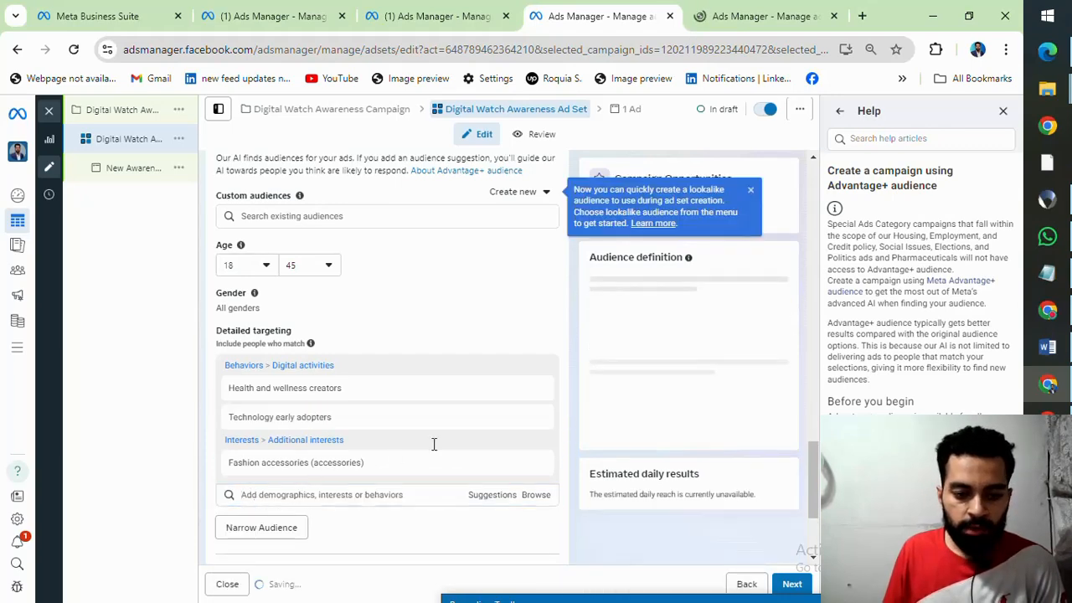
Step: Search detailed targeting for the worksheet's "Outdoor activities (hiking, running" interest and add Running (sport) and Travel and outdoors creators
click(1047, 421)
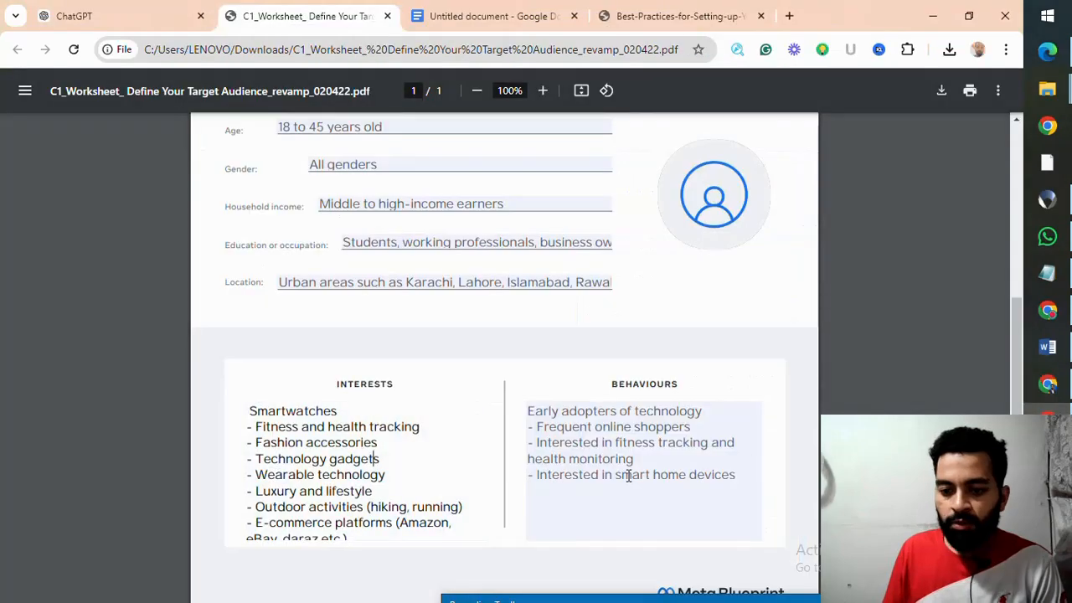
scroll(515, 469, down, 1)
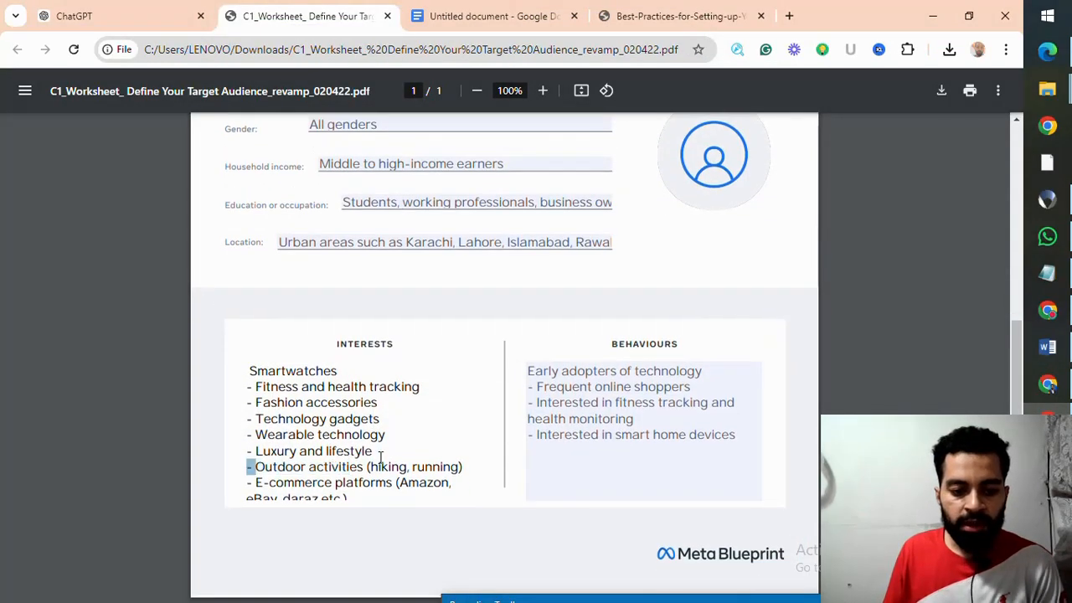
drag(421, 456, 459, 466)
key(ctrl+c)
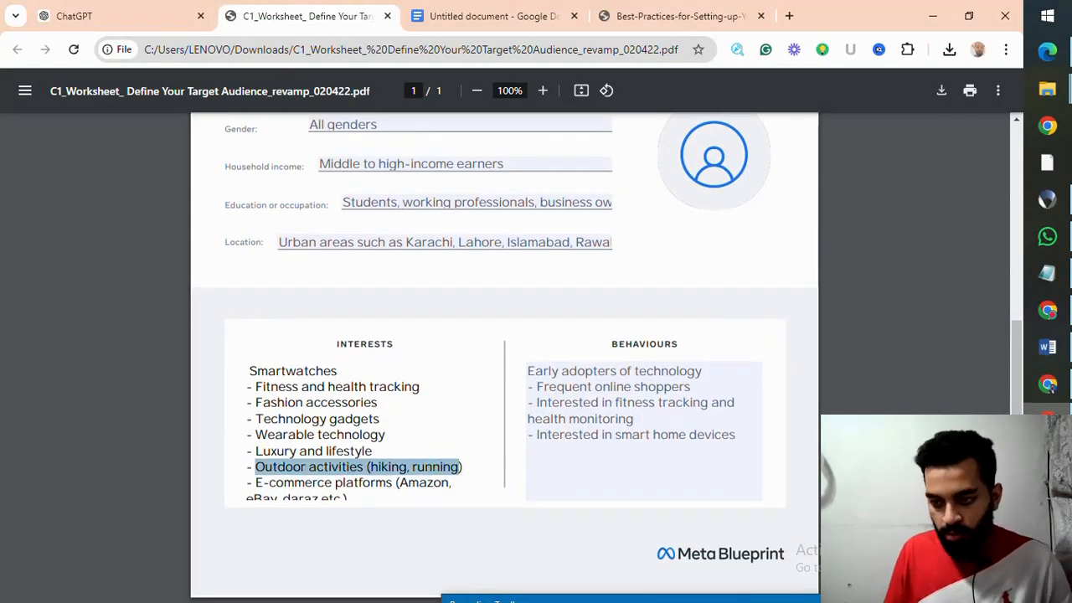
click(1048, 384)
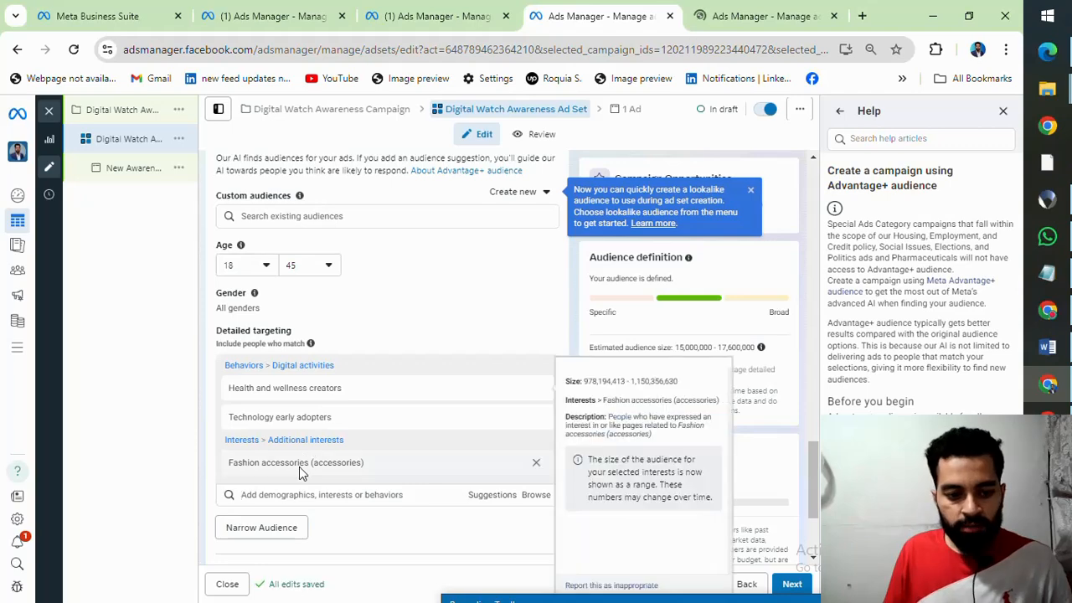
click(293, 495)
key(ctrl+v)
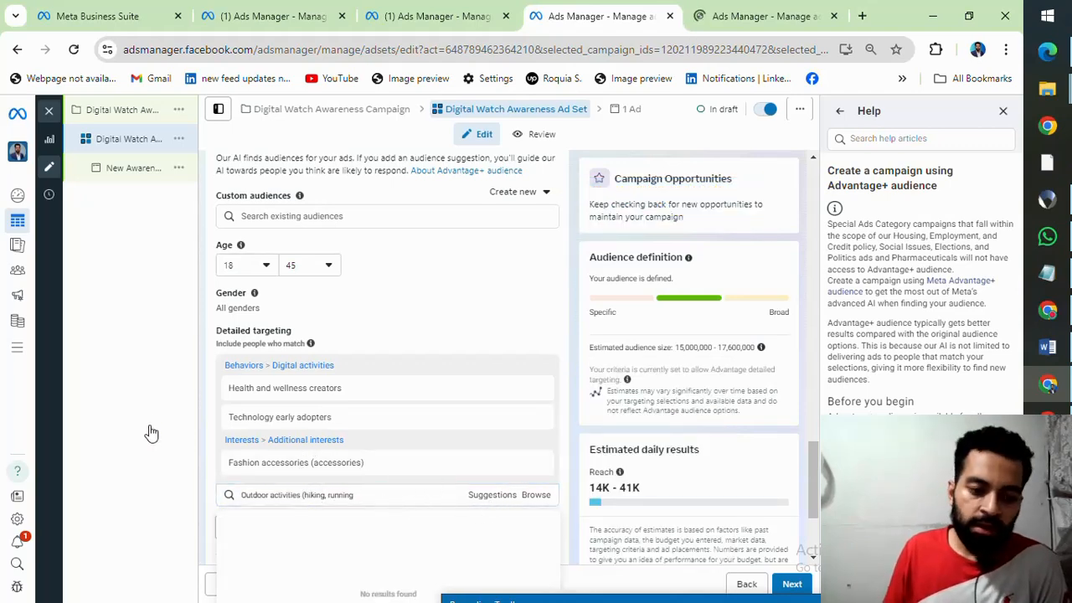
click(772, 417)
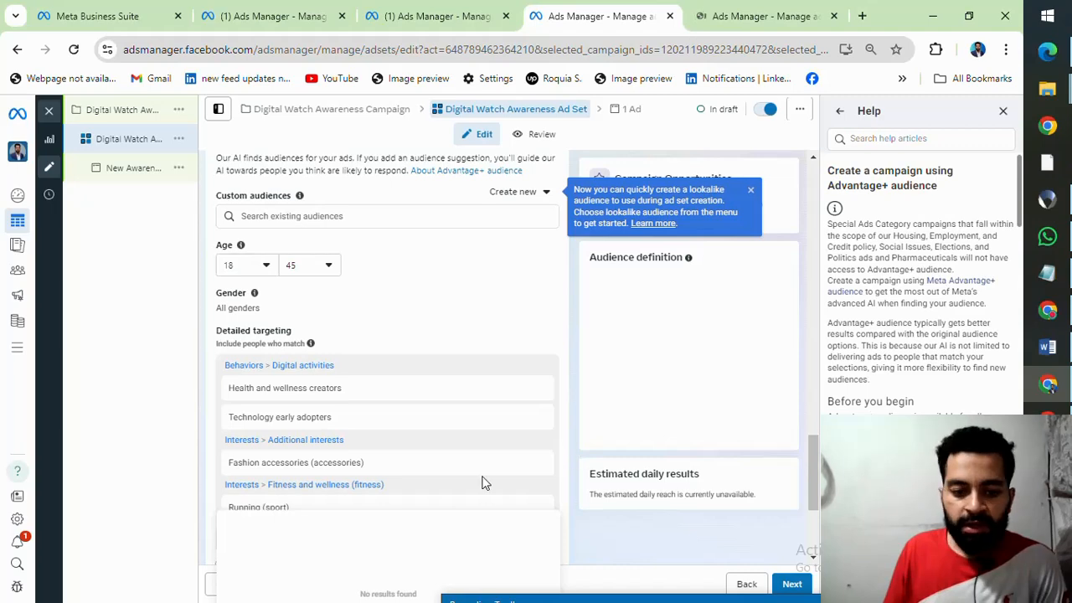
scroll(287, 527, down, 2)
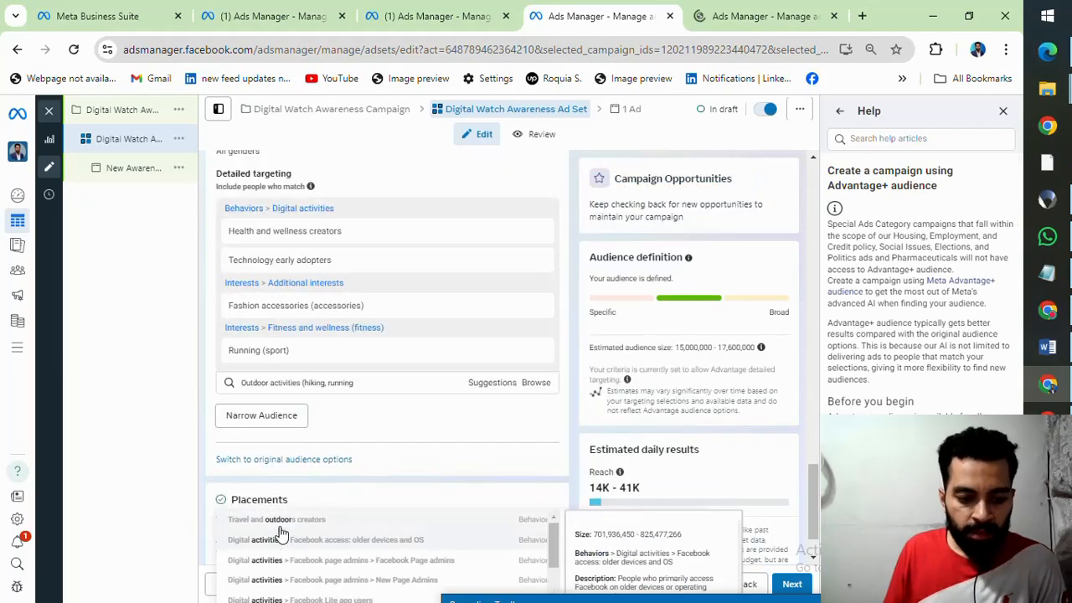
click(284, 523)
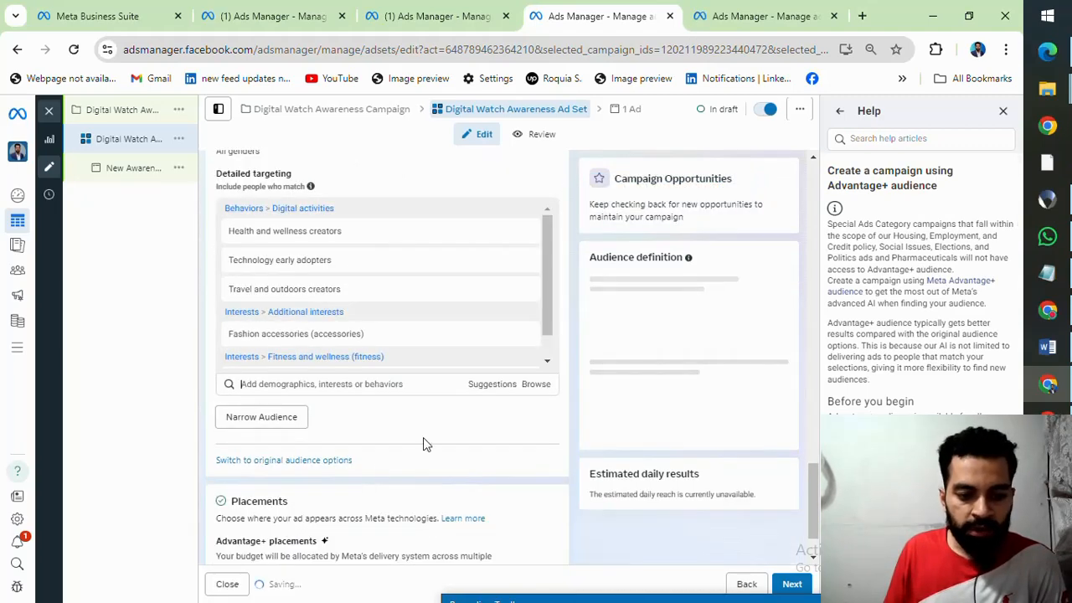
Step: Browse the detailed targeting Demographics categories and expand Education and Financial to examine their subcategories
click(536, 387)
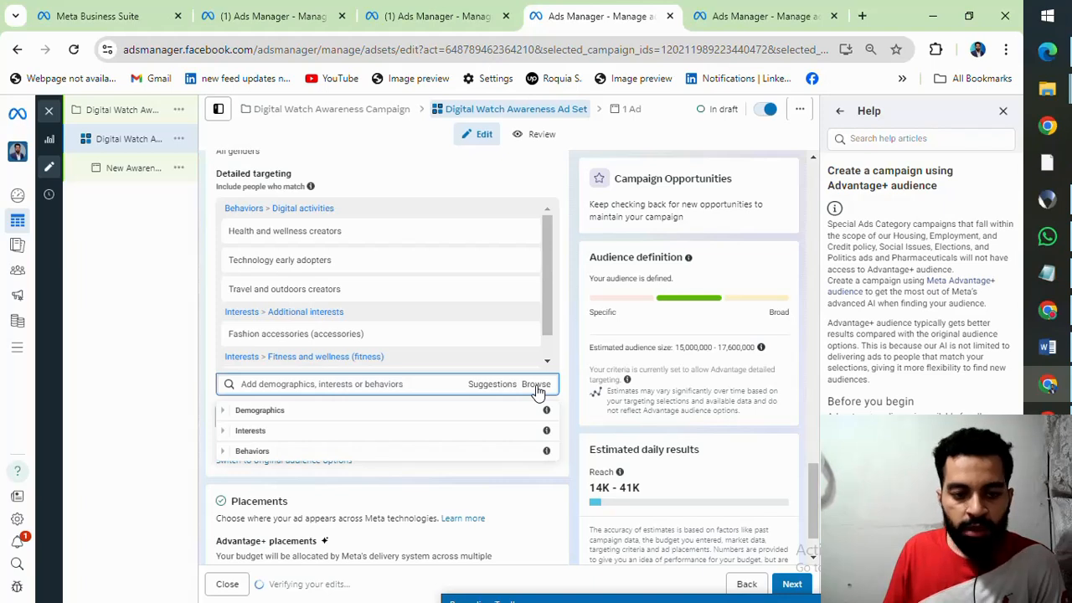
click(226, 413)
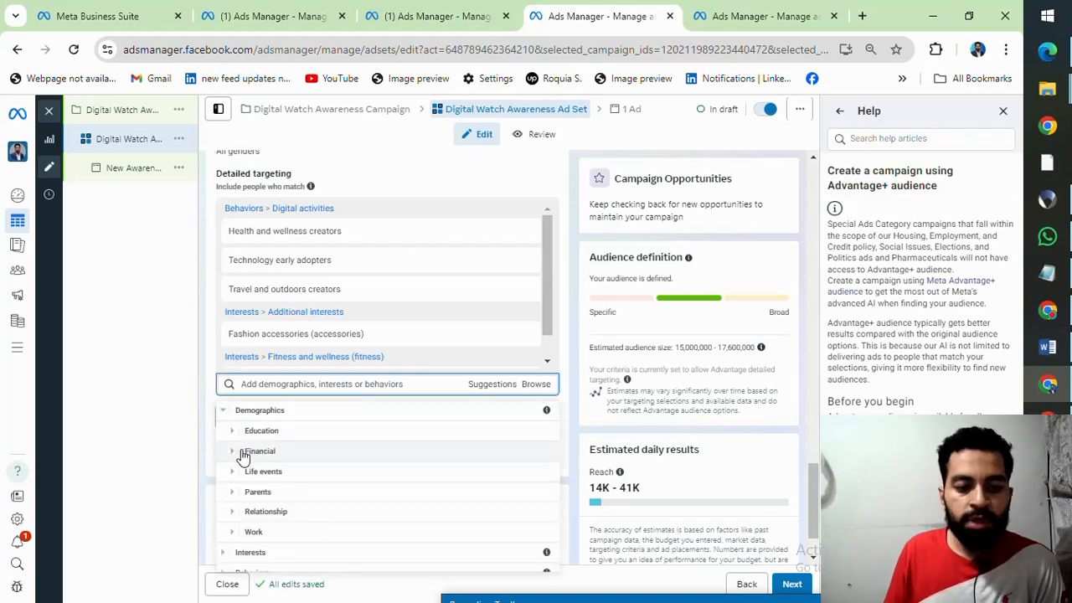
scroll(297, 484, down, 1)
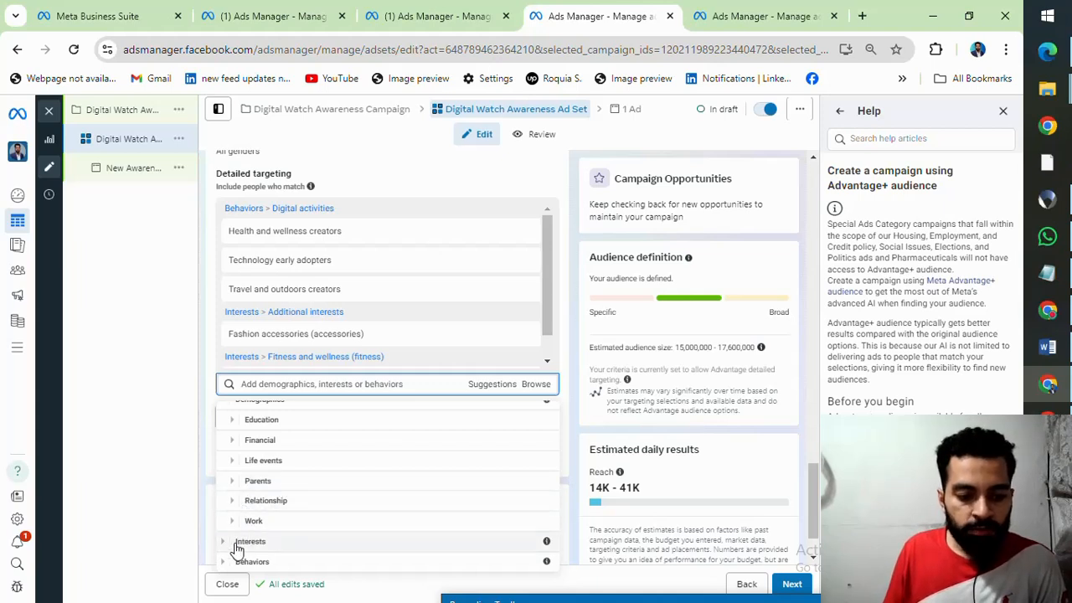
scroll(243, 482, up, 1)
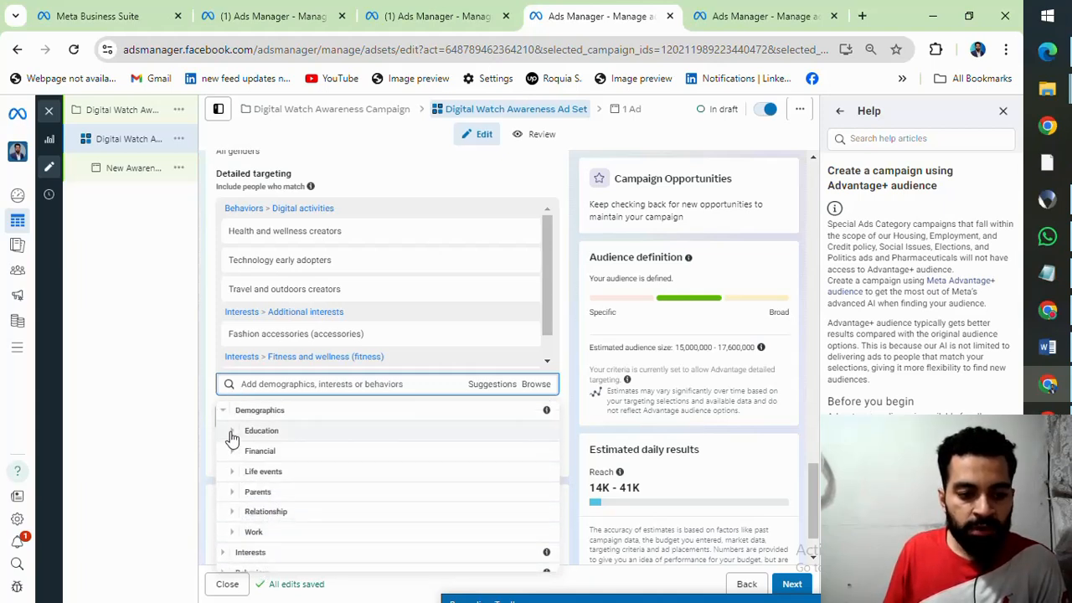
click(232, 432)
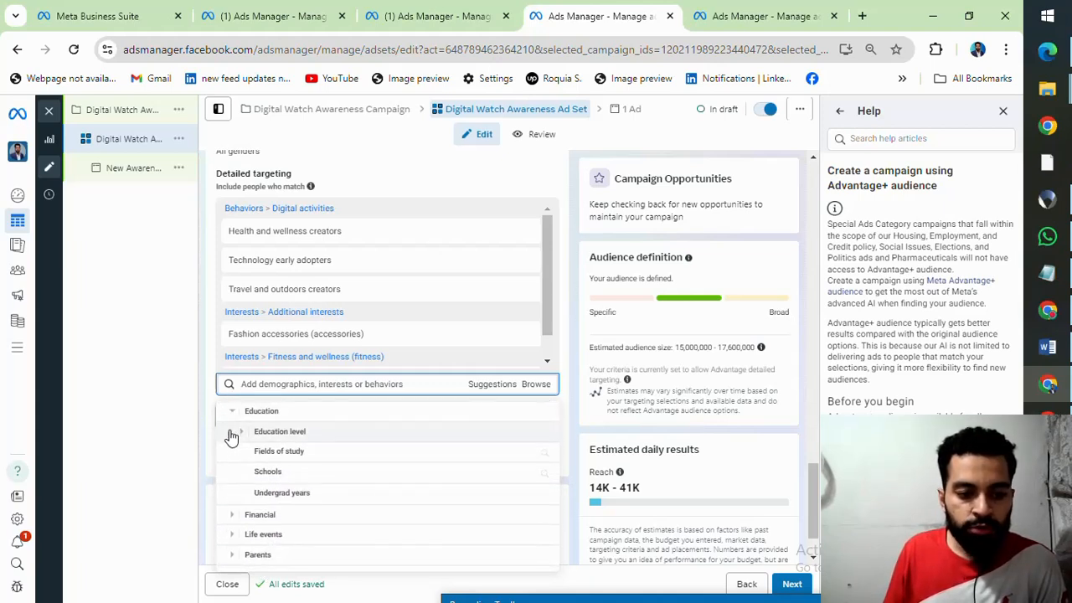
click(236, 516)
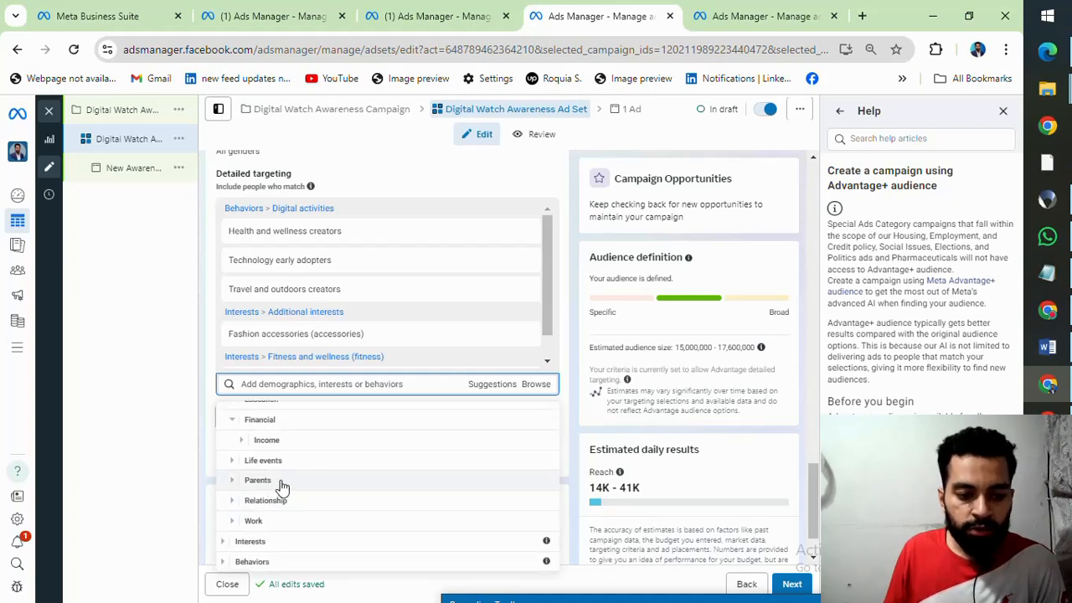
Step: Examine the Life events demographics, including the Anniversary options, New job and the Newly engaged (1 year) audience details
click(233, 461)
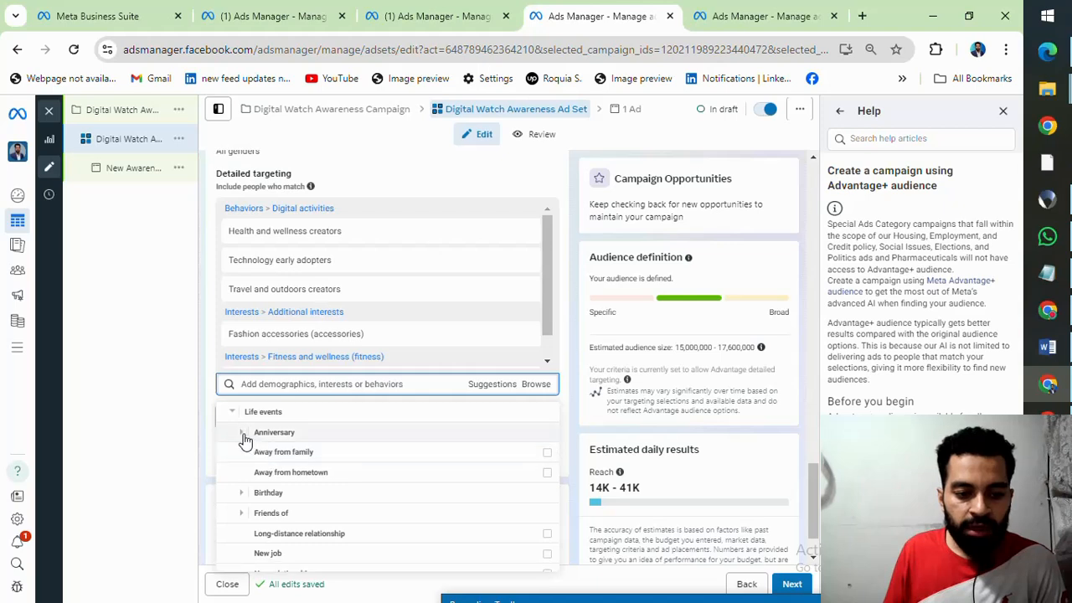
click(242, 433)
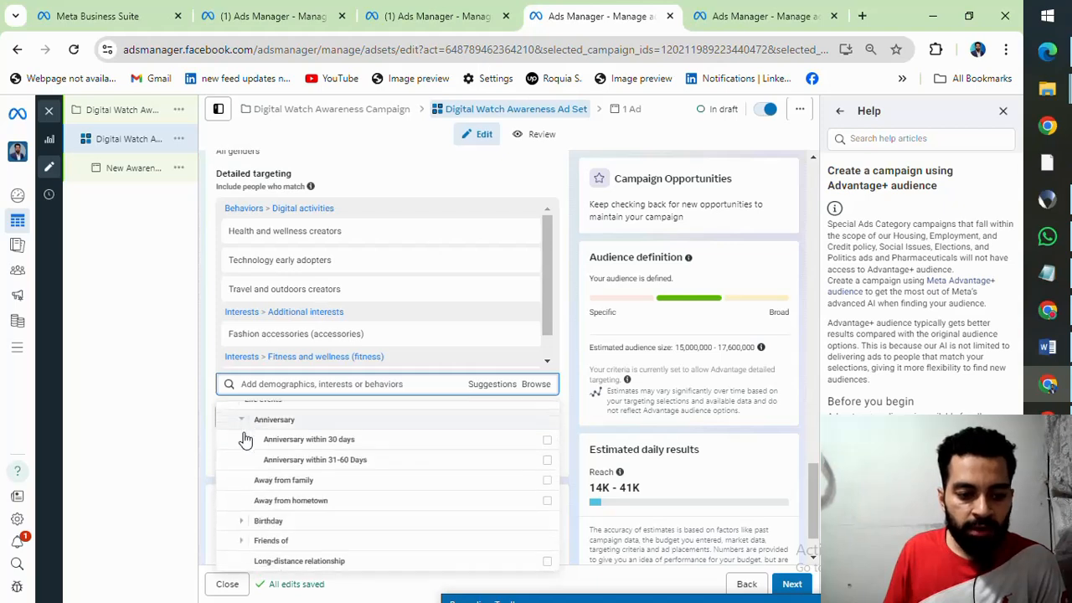
scroll(244, 455, up, 2)
click(242, 490)
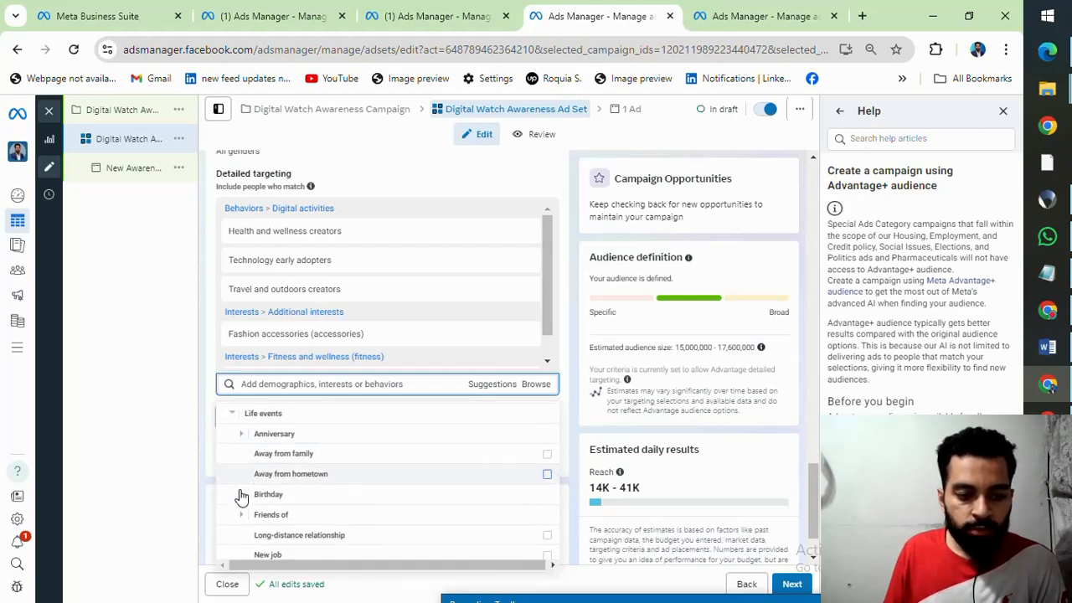
scroll(244, 485, down, 5)
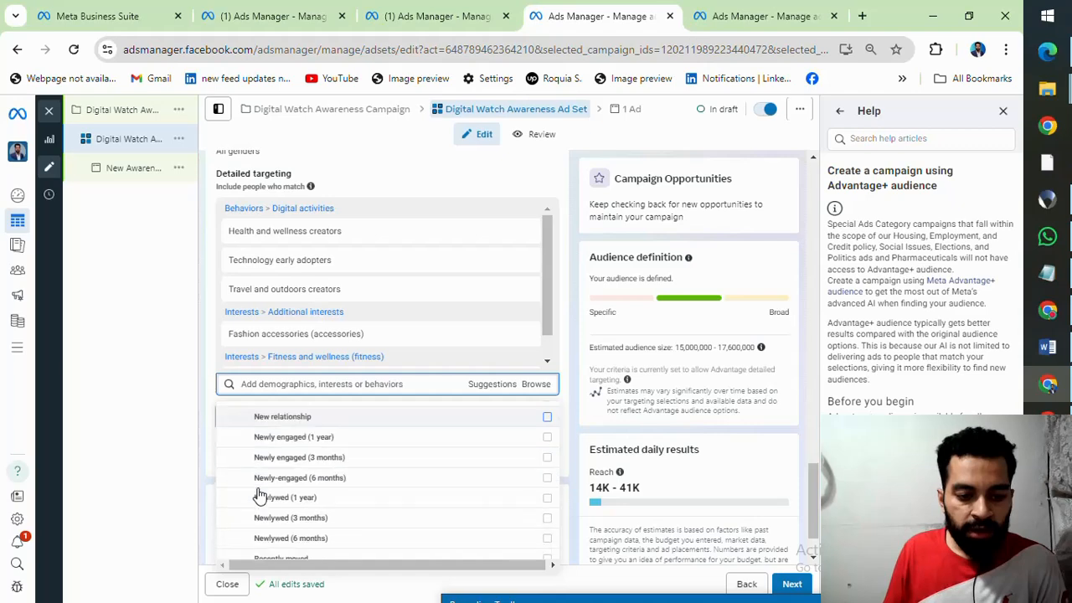
mouse_move(260, 495)
scroll(259, 485, up, 2)
scroll(282, 469, down, 2)
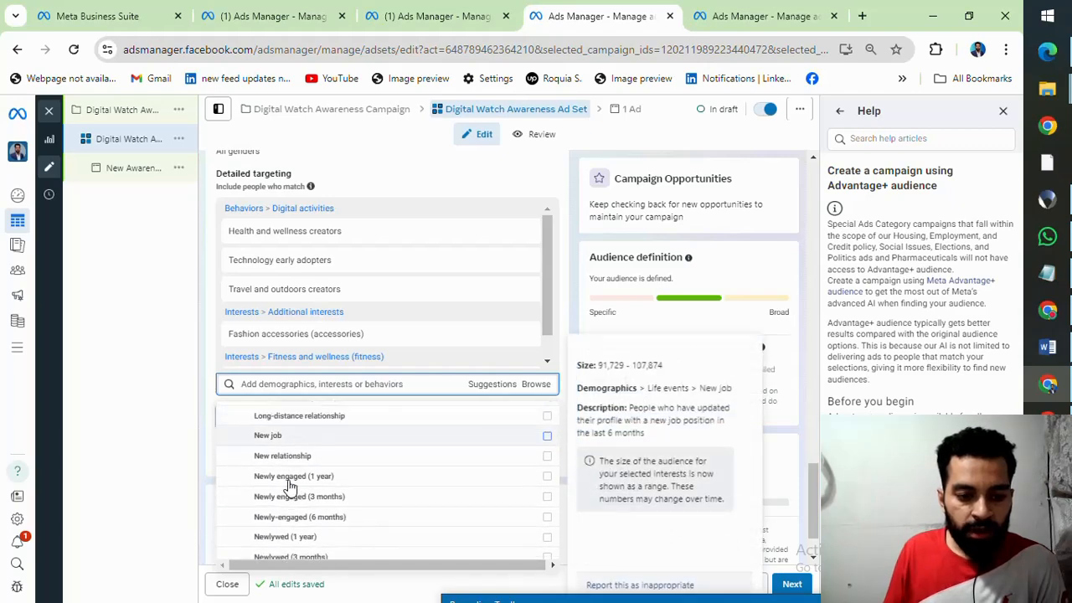
scroll(289, 486, up, 1)
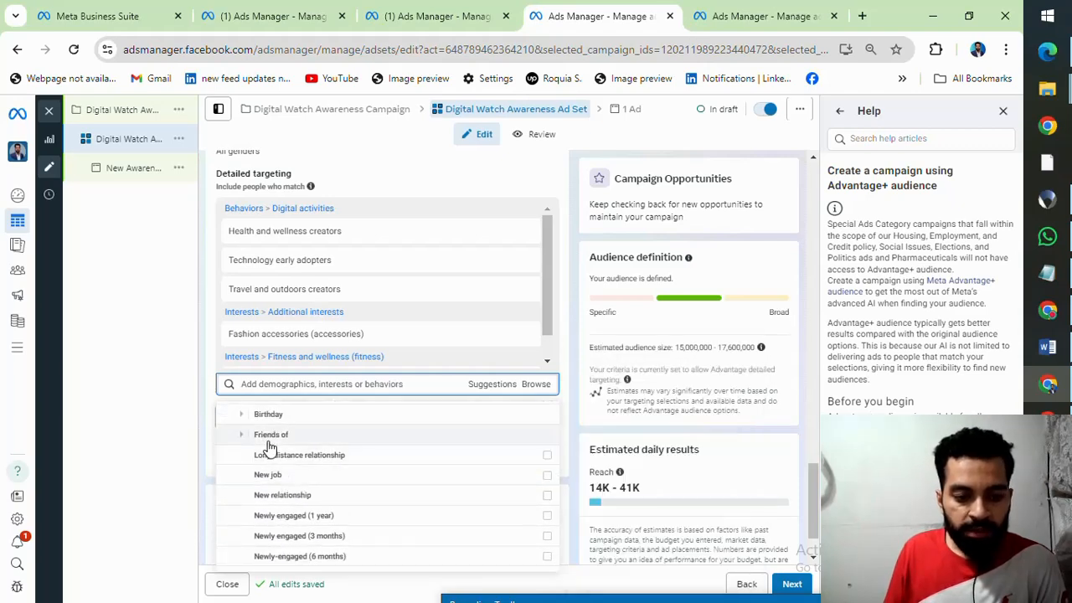
scroll(270, 452, down, 2)
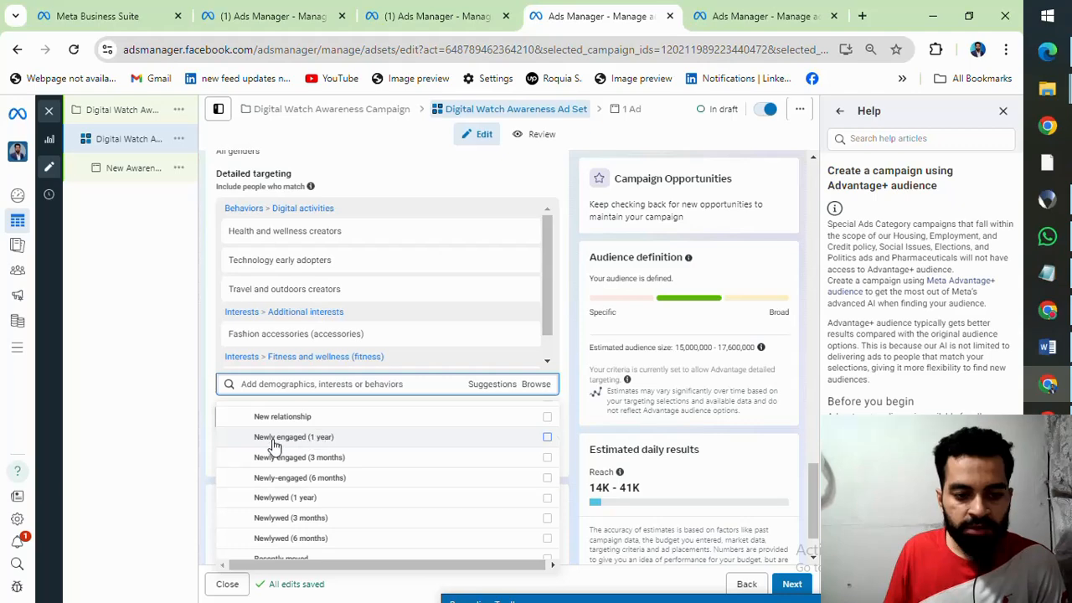
mouse_move(366, 449)
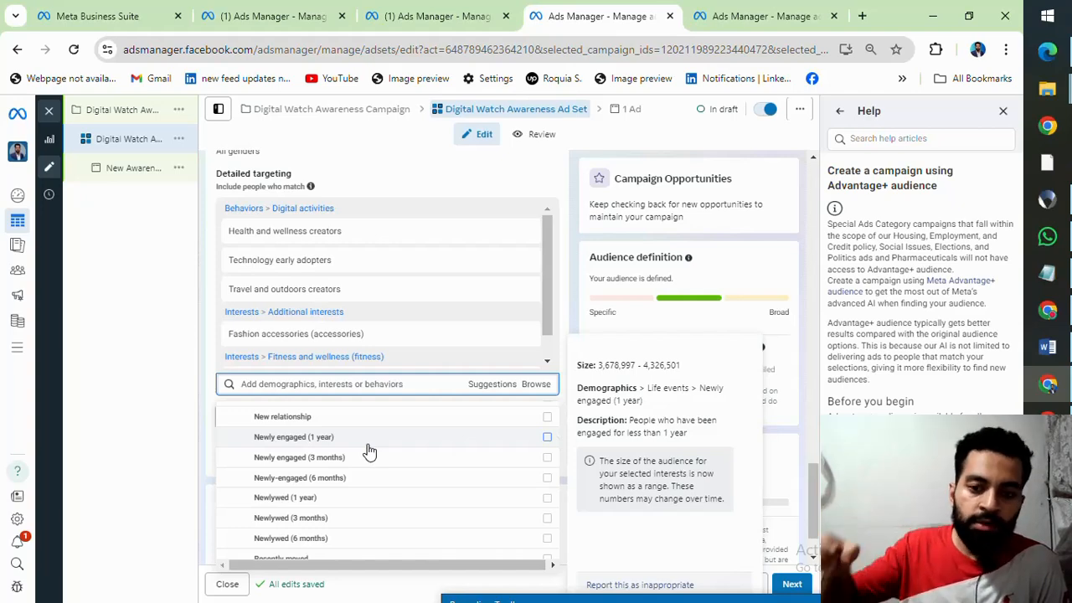
Step: Expand the Parents, Relationship and Work demographics to examine their targeting options
scroll(318, 502, down, 3)
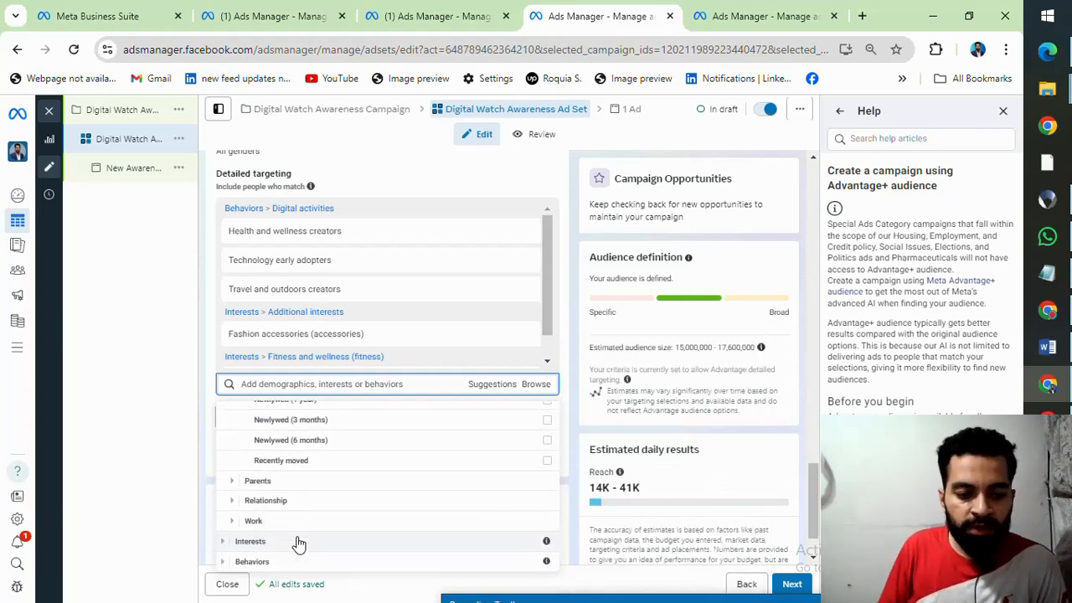
click(238, 481)
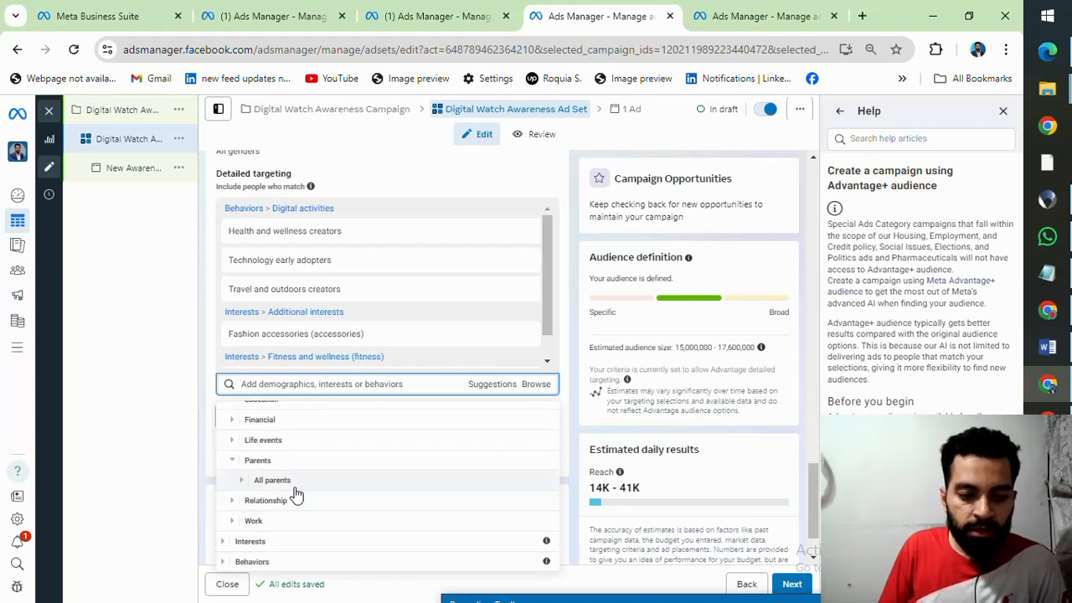
click(232, 503)
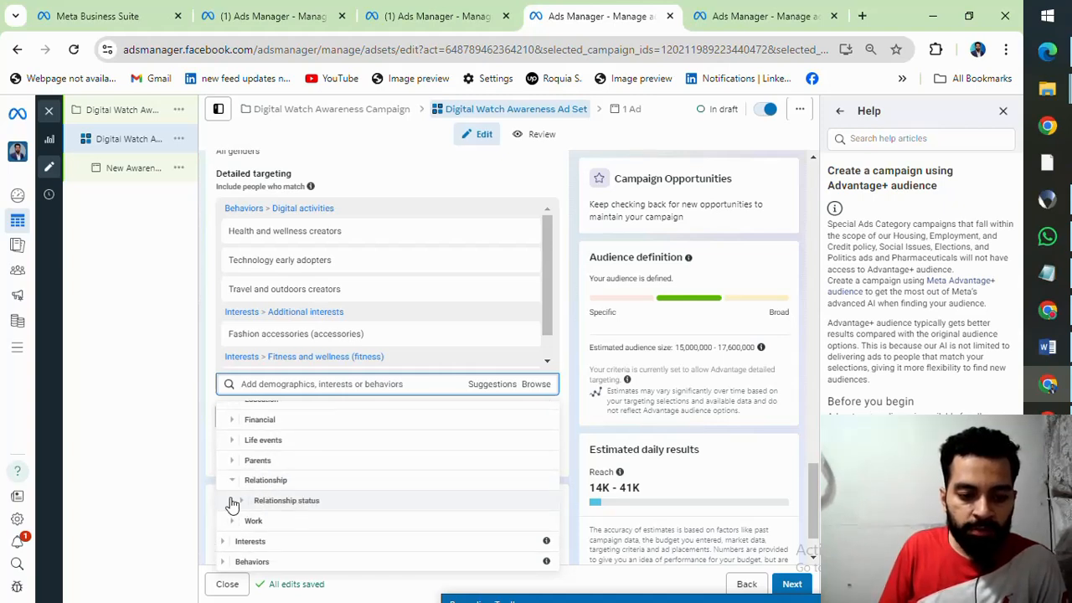
click(233, 520)
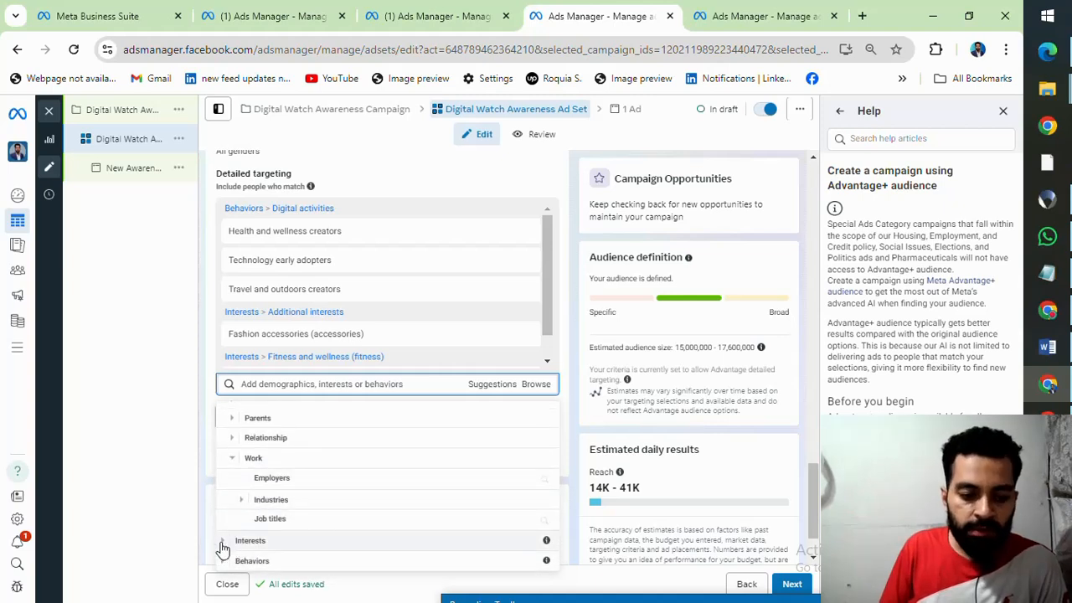
Step: Browse the Business and industry interests, expanding Online (computing) and Personal finance (banking)
click(223, 541)
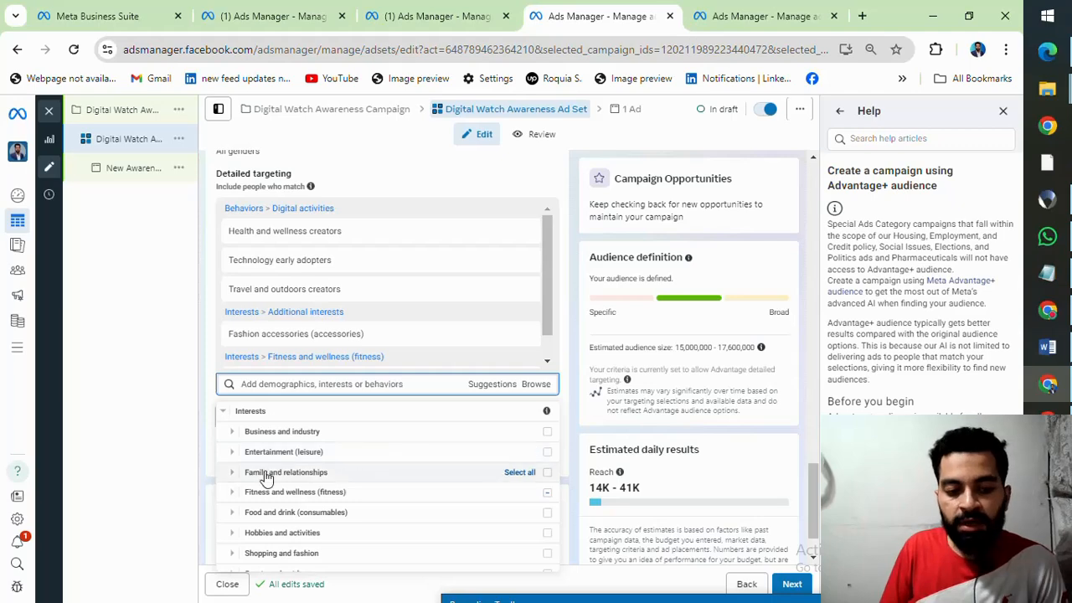
click(232, 431)
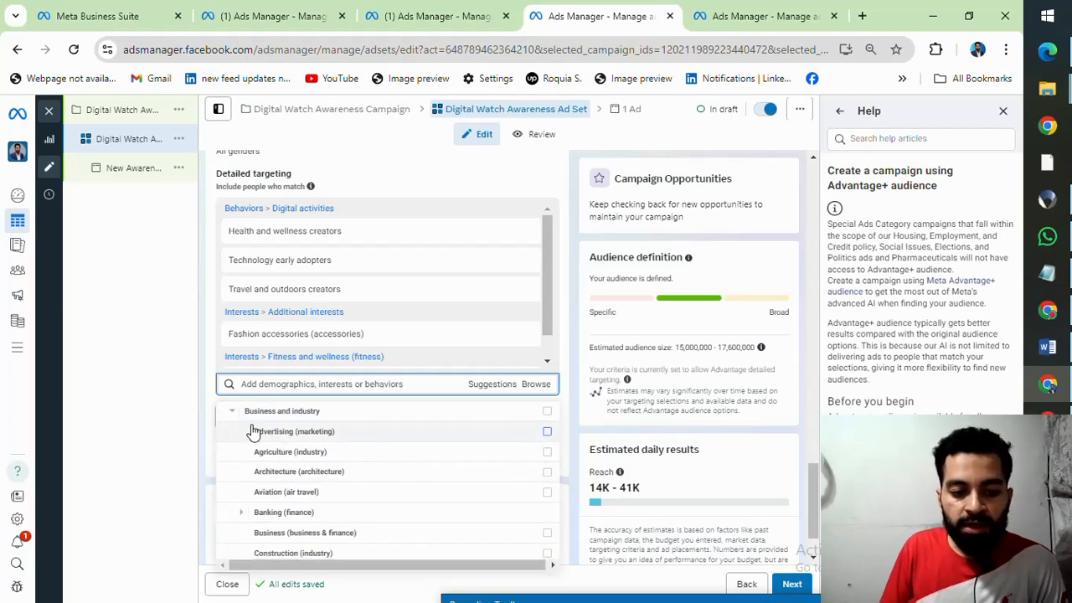
scroll(323, 508, down, 5)
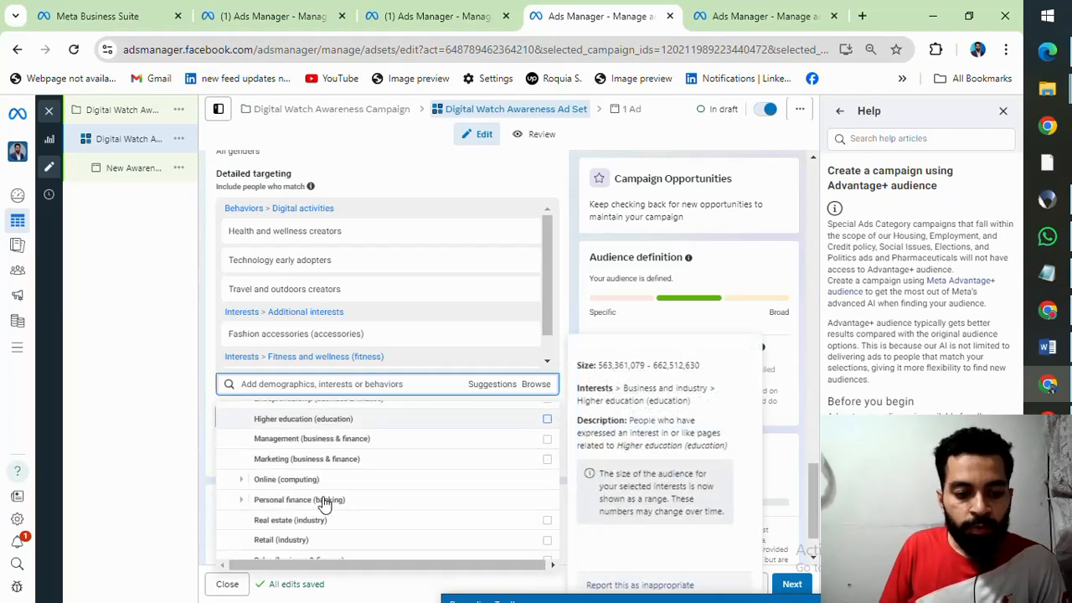
click(241, 479)
scroll(243, 488, down, 1)
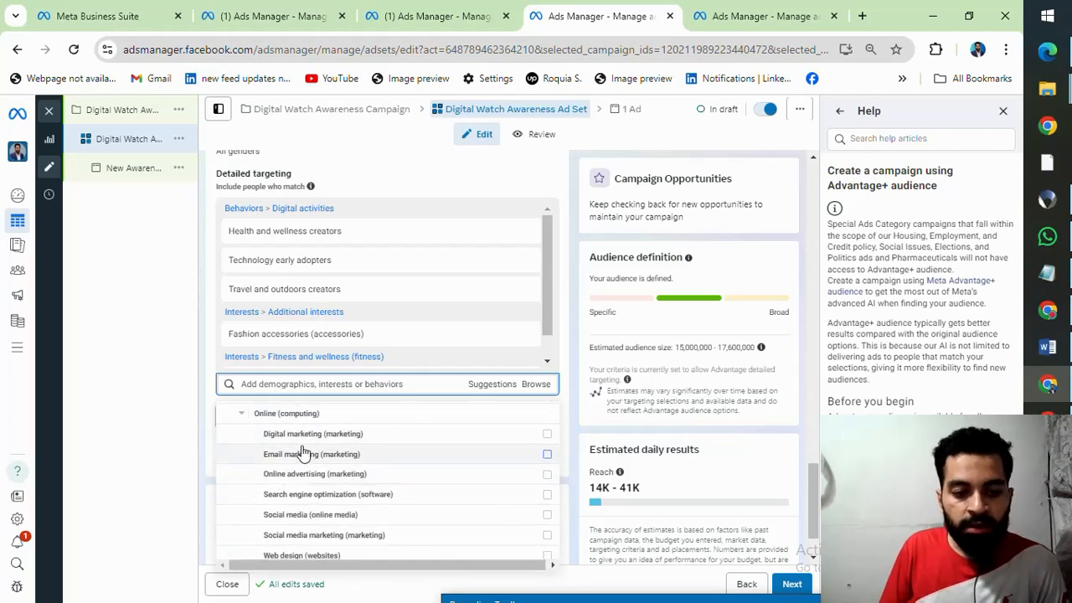
scroll(294, 466, down, 3)
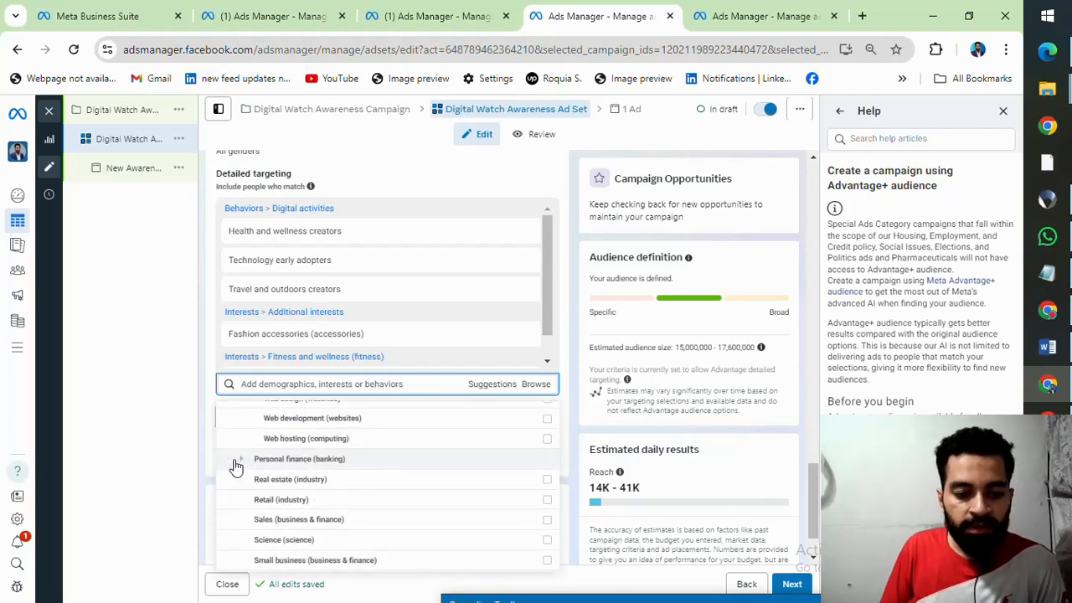
click(241, 460)
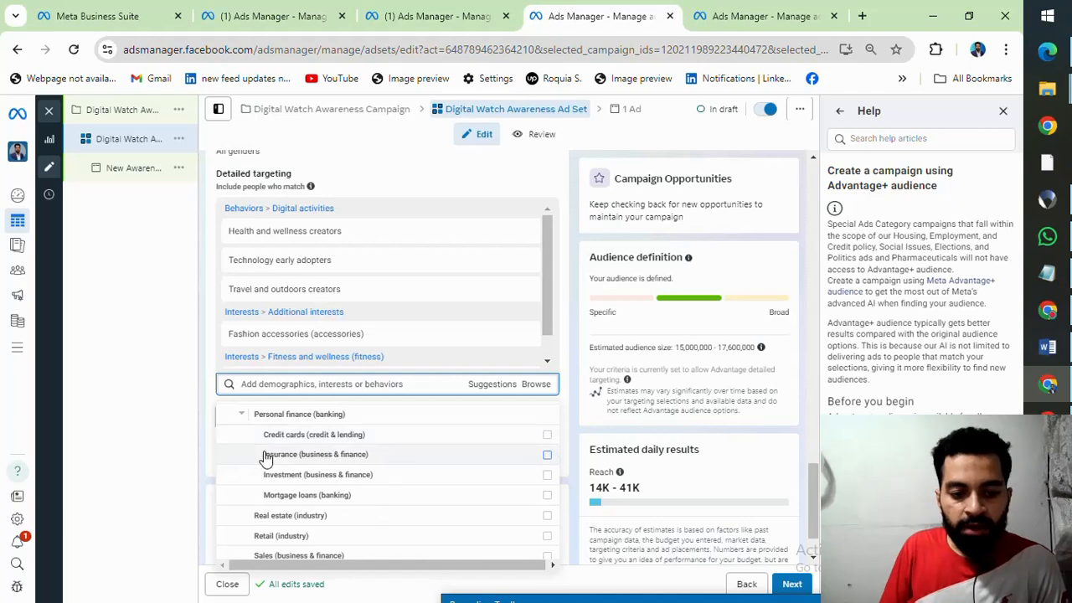
Step: Look through the remaining interest categories, expand Food and drink (consumables), and close the targeting list without adding anything
scroll(368, 465, down, 4)
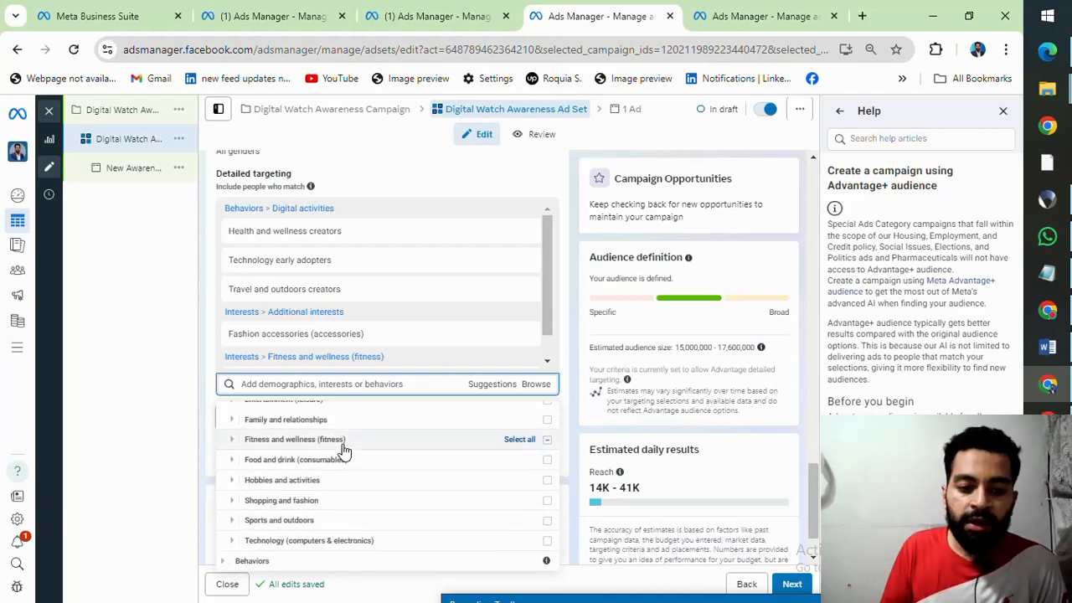
scroll(343, 452, up, 1)
scroll(343, 452, down, 1)
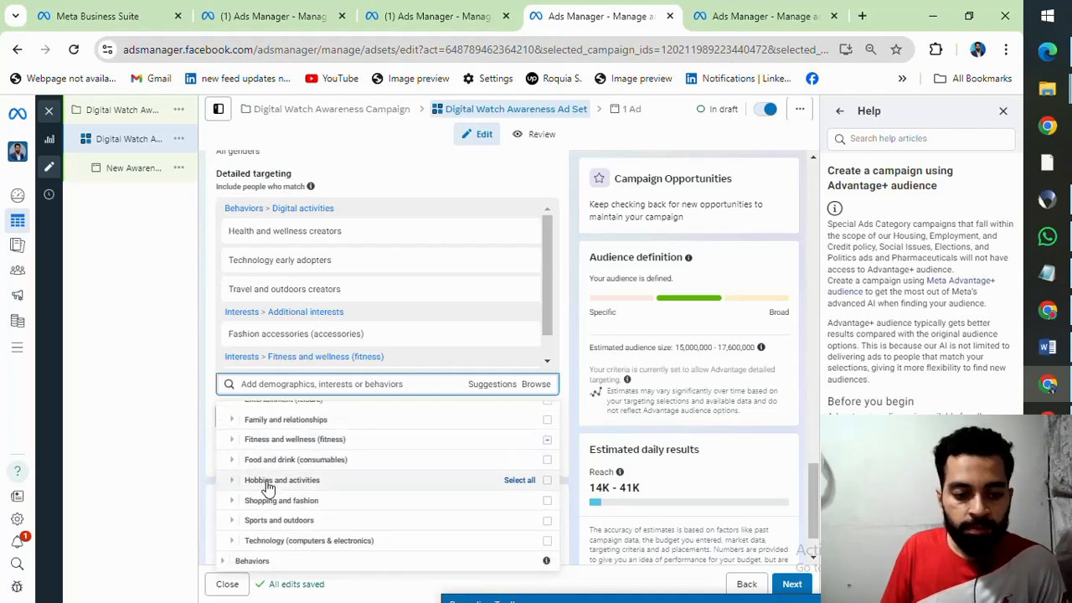
click(234, 460)
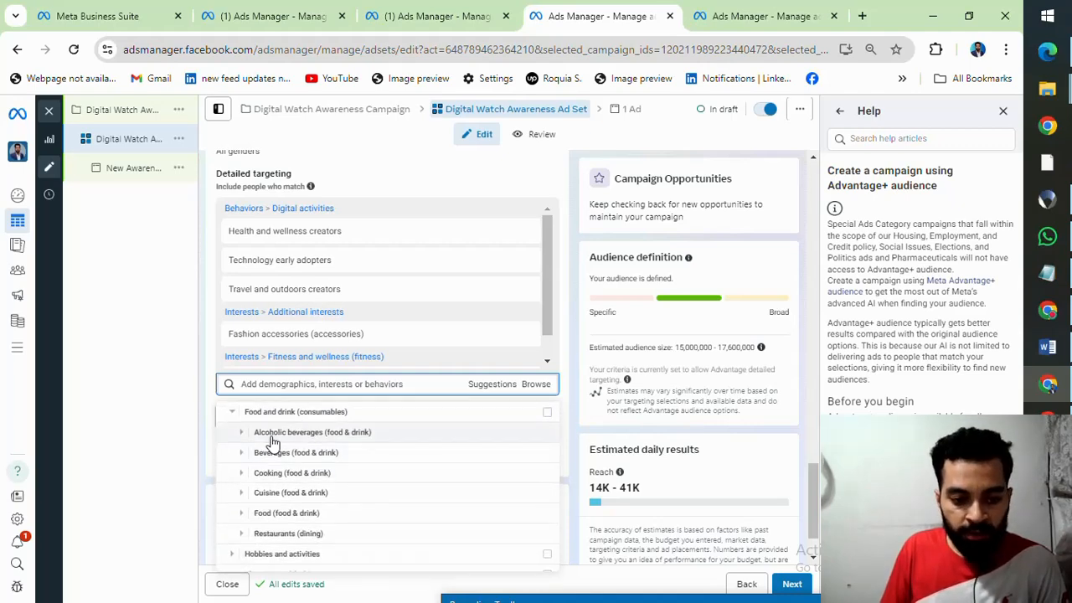
scroll(269, 481, down, 1)
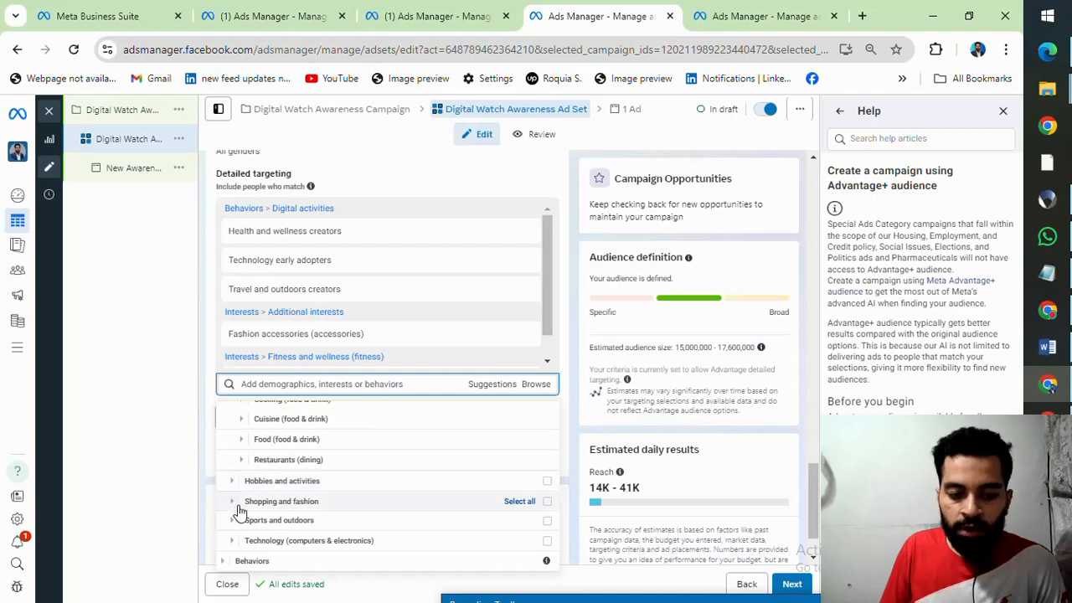
scroll(335, 500, up, 3)
click(155, 366)
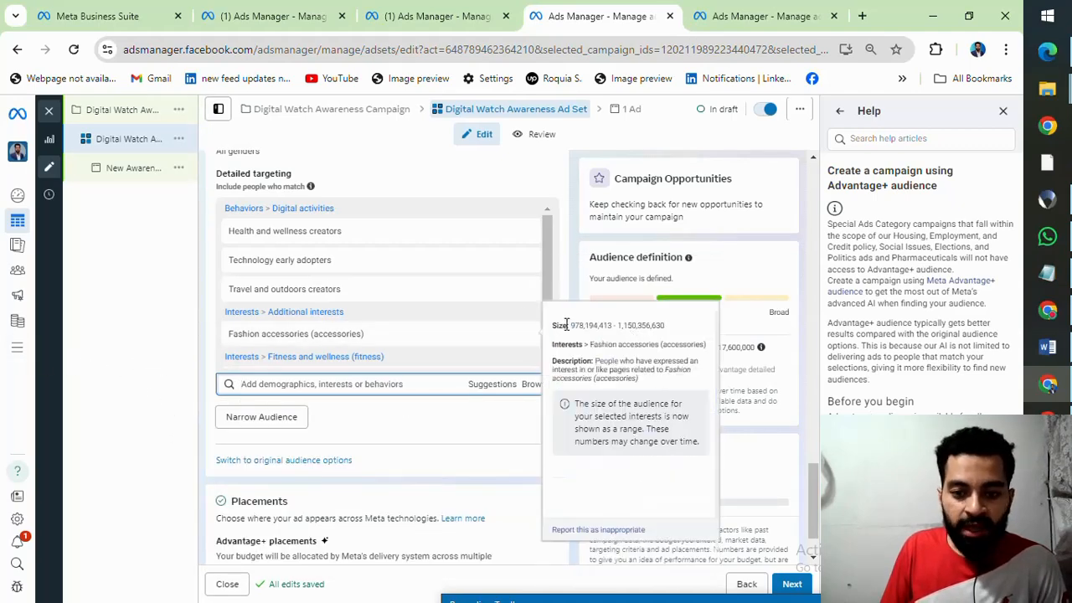
Step: Look over the ad set's Placements and Advantage+ audience settings and close the Help article
scroll(565, 253, down, 1)
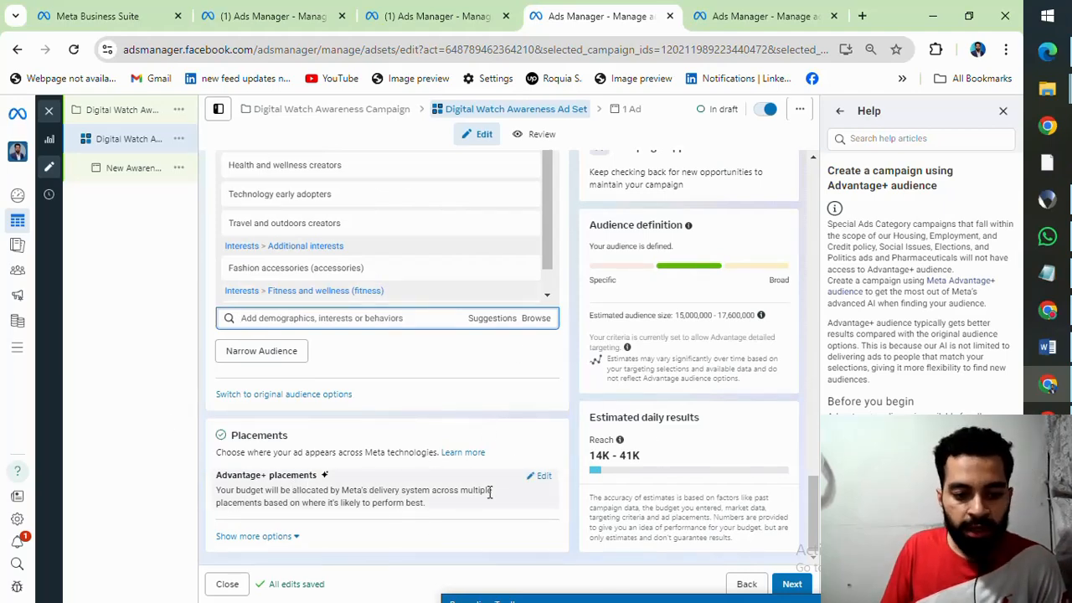
scroll(354, 340, up, 3)
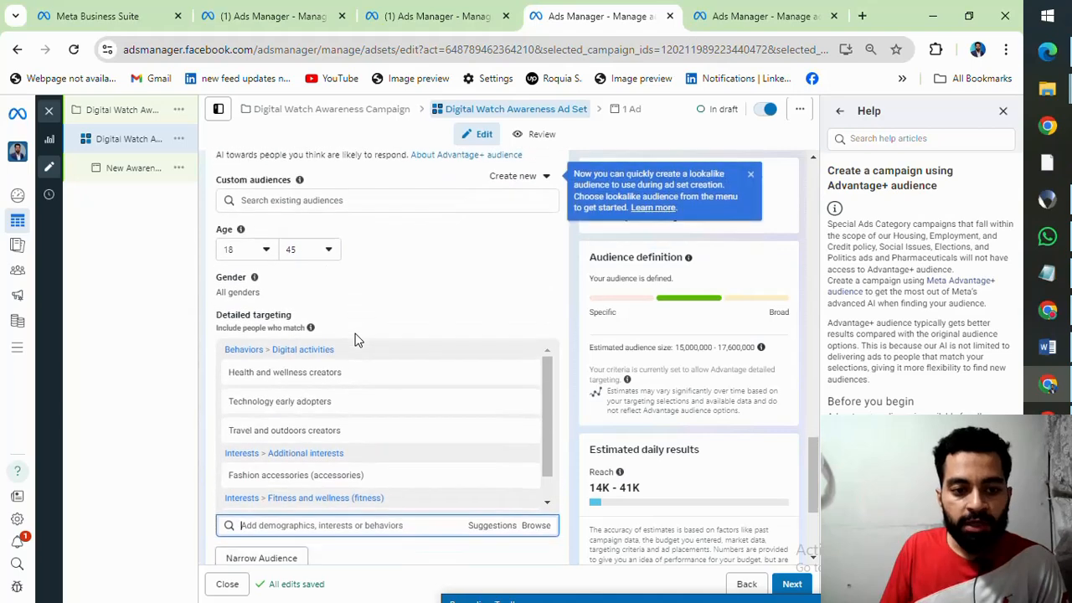
scroll(376, 294, up, 4)
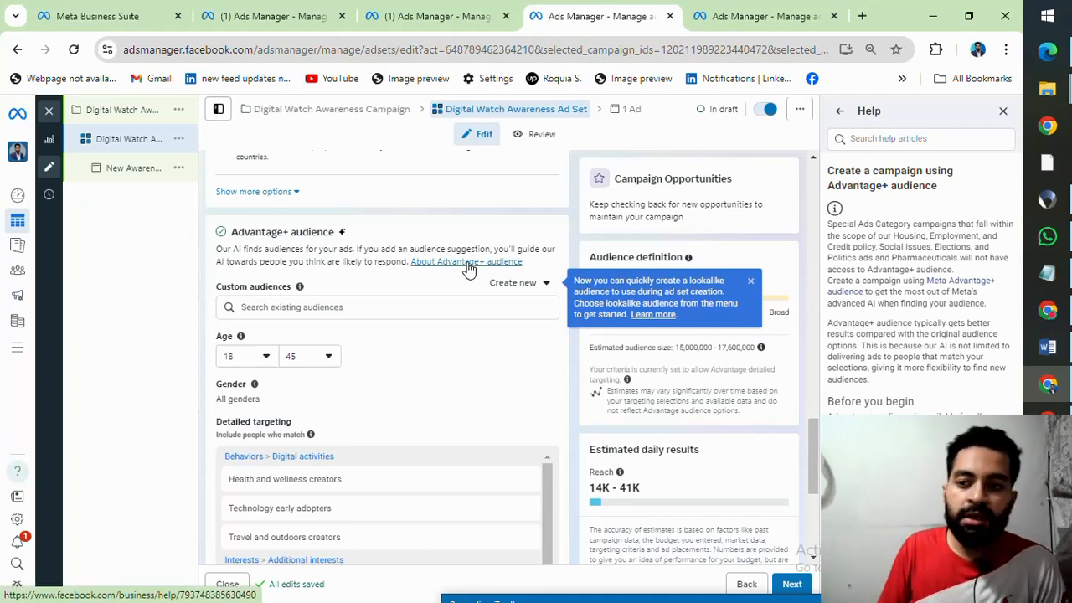
click(1002, 110)
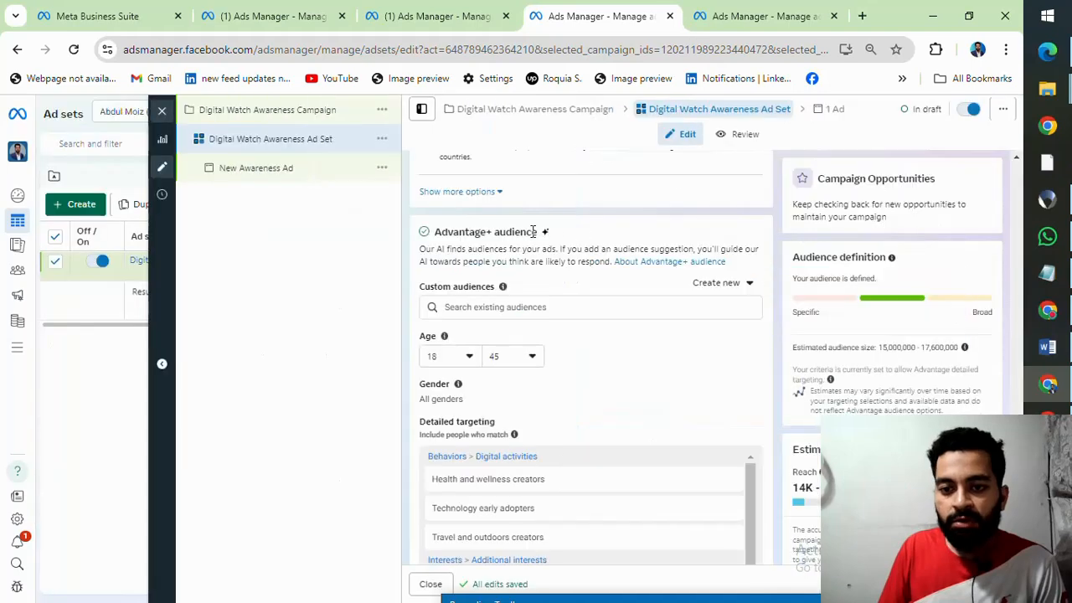
Step: Review the ad set's detailed targeting selections and inspect the details of the Fashion accessories (accessories) interest
scroll(475, 243, down, 2)
scroll(475, 243, down, 2)
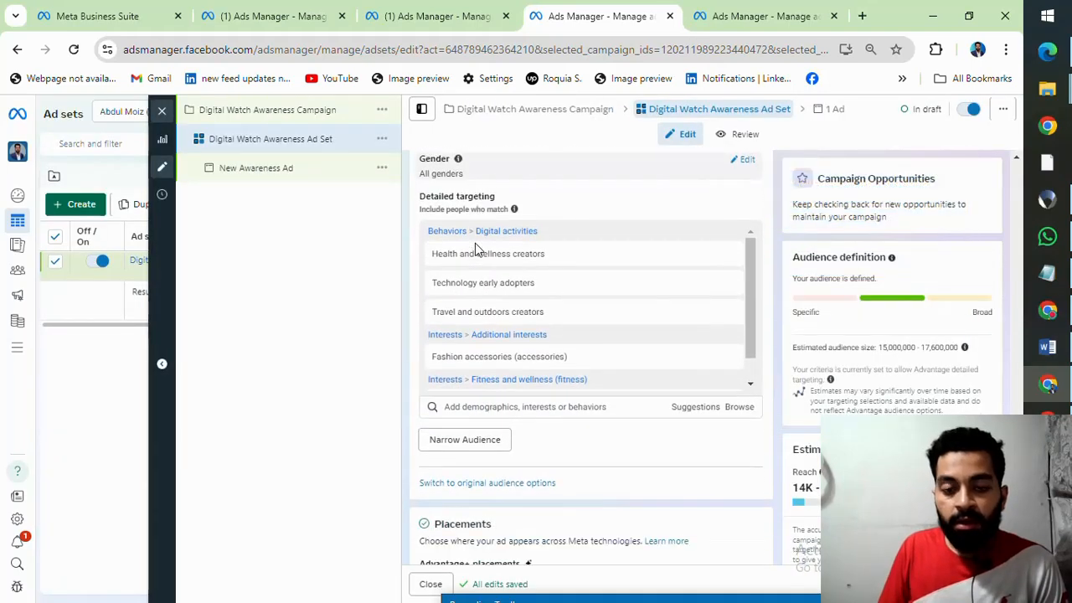
mouse_move(522, 337)
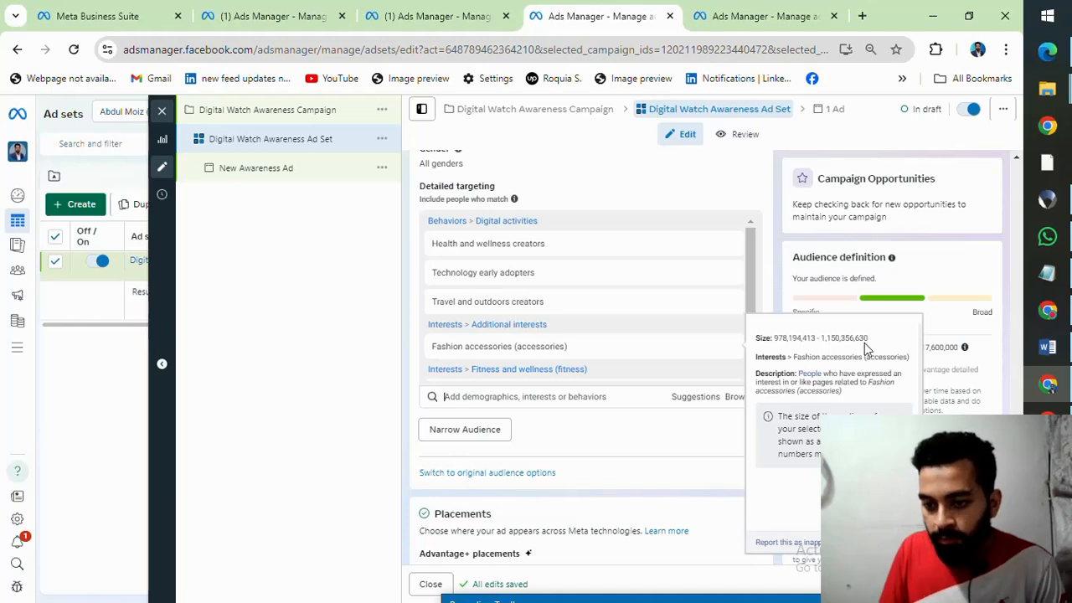
Step: Review the rest of the detailed targeting, expand the extra placement options and read the brand safety and inventory filter settings
scroll(641, 363, down, 1)
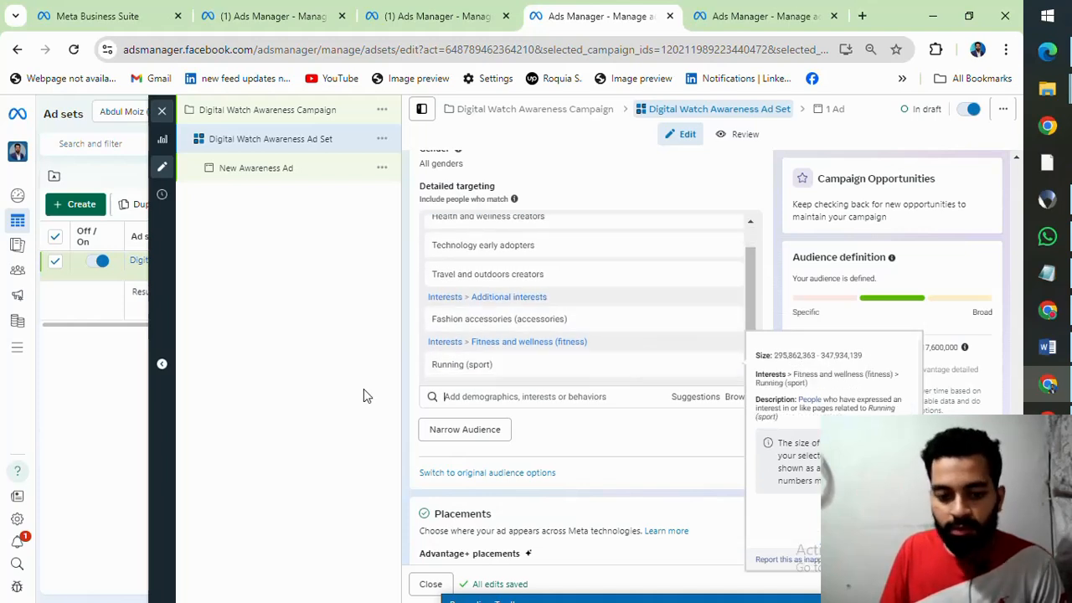
scroll(605, 421, down, 1)
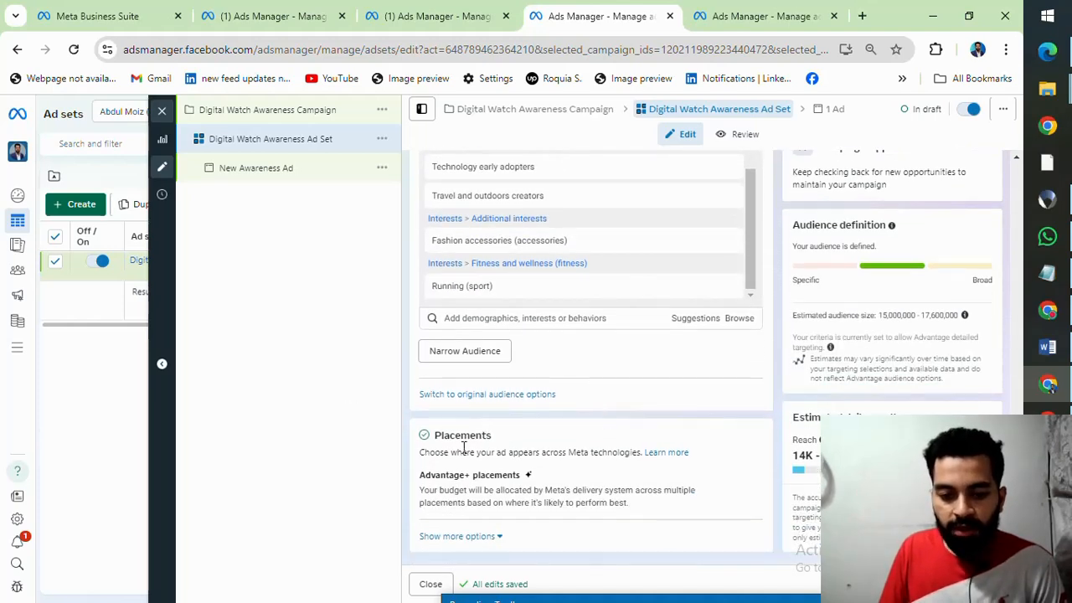
click(491, 539)
scroll(533, 459, down, 1)
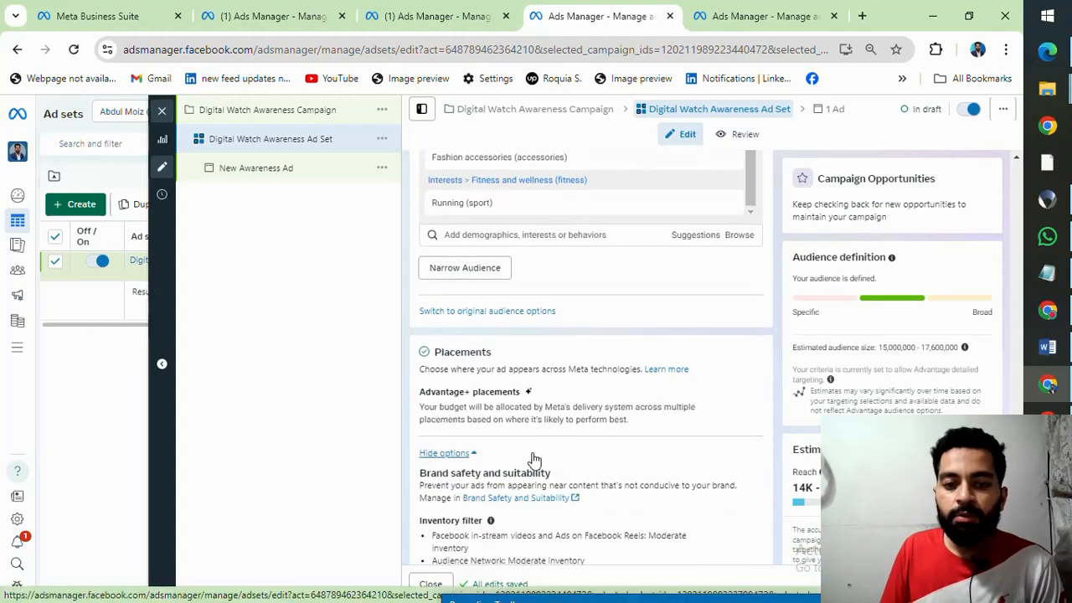
scroll(533, 459, down, 1)
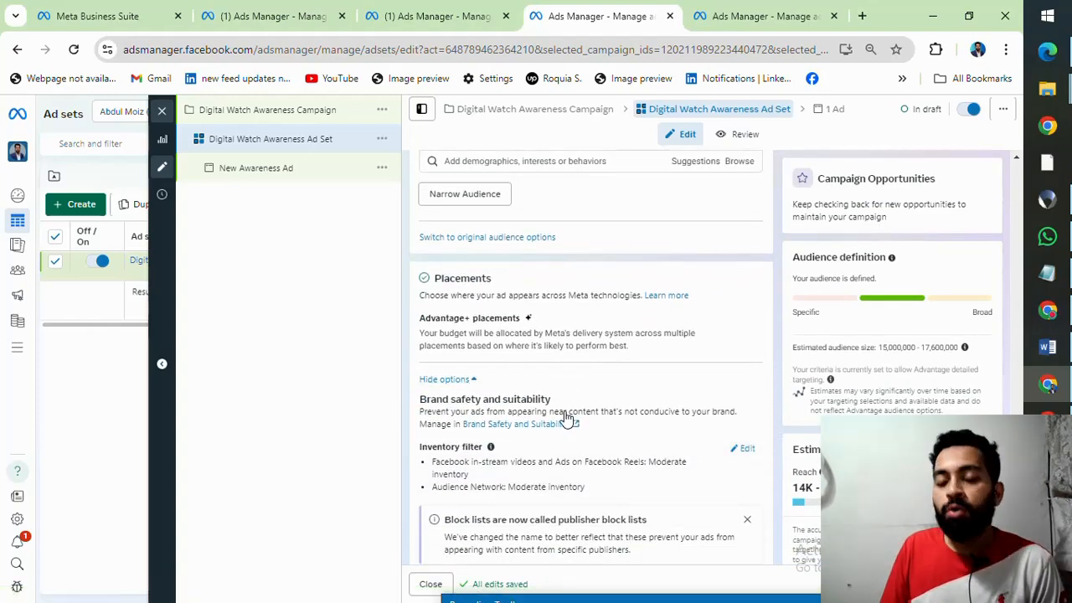
scroll(567, 410, down, 2)
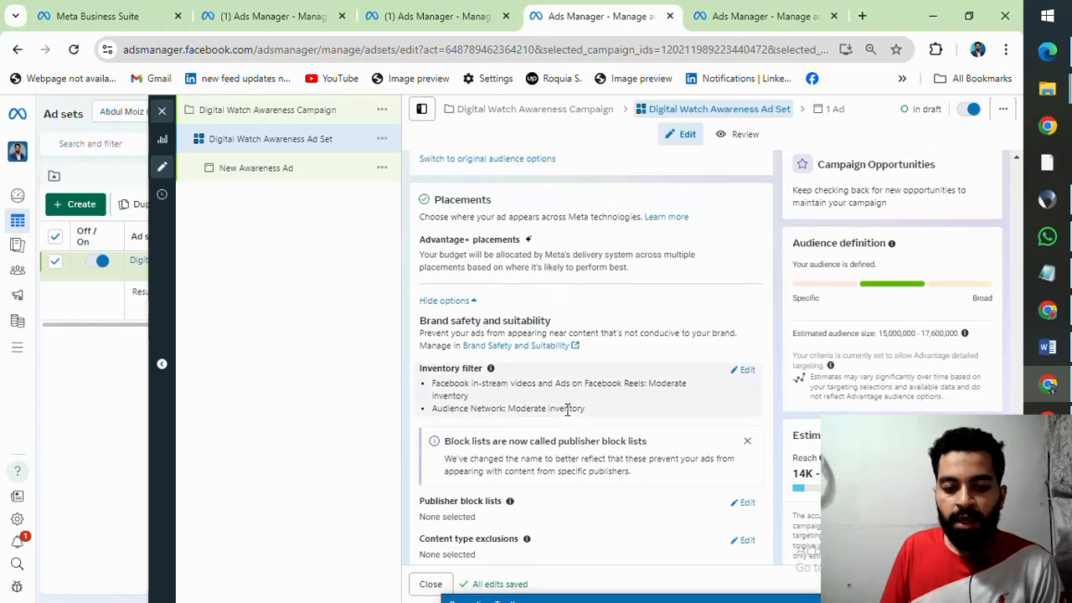
Step: Switch the ad set to manual placements on Facebook and Instagram, leaving out Audience Network
scroll(567, 409, up, 1)
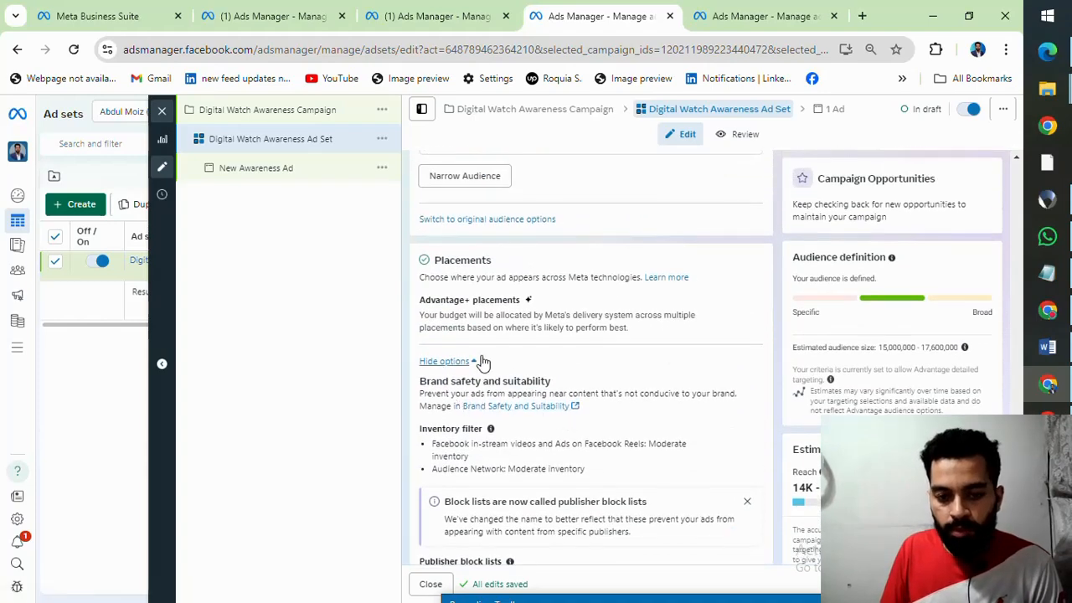
scroll(473, 358, up, 1)
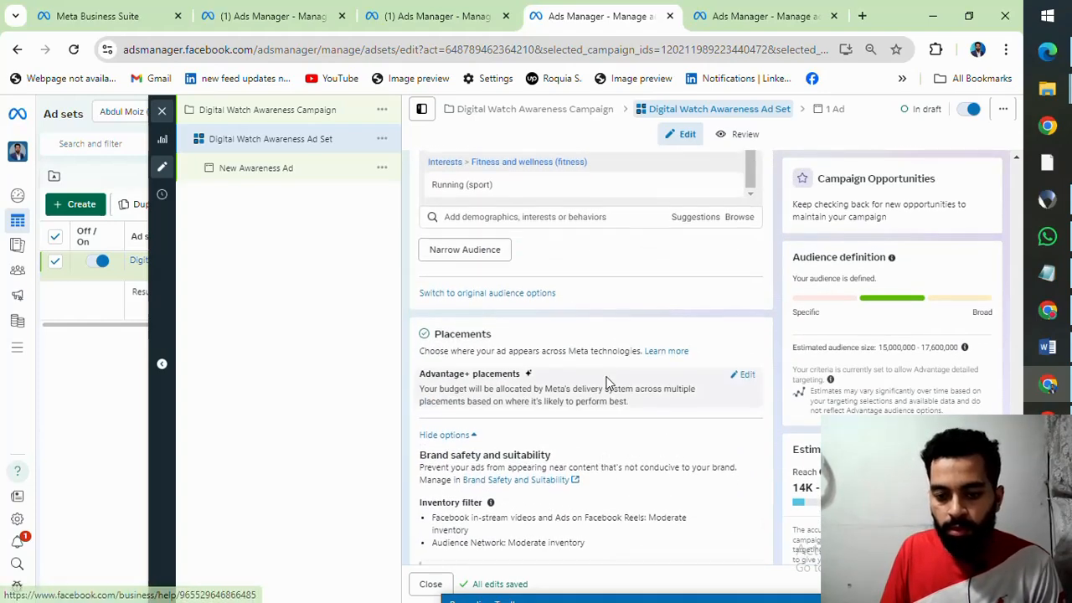
scroll(606, 382, down, 1)
click(745, 301)
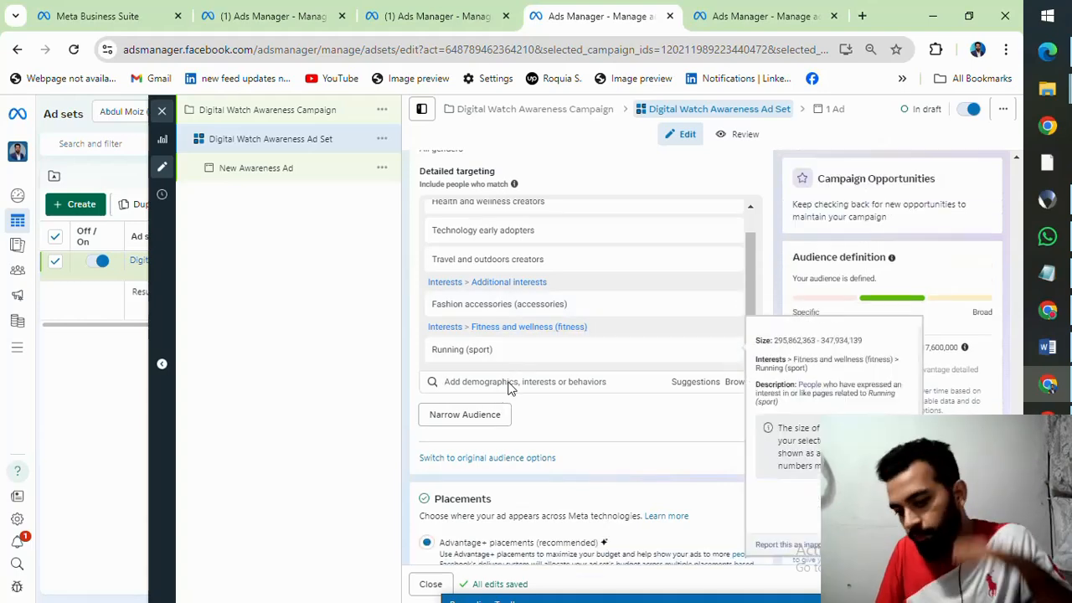
scroll(516, 411, down, 2)
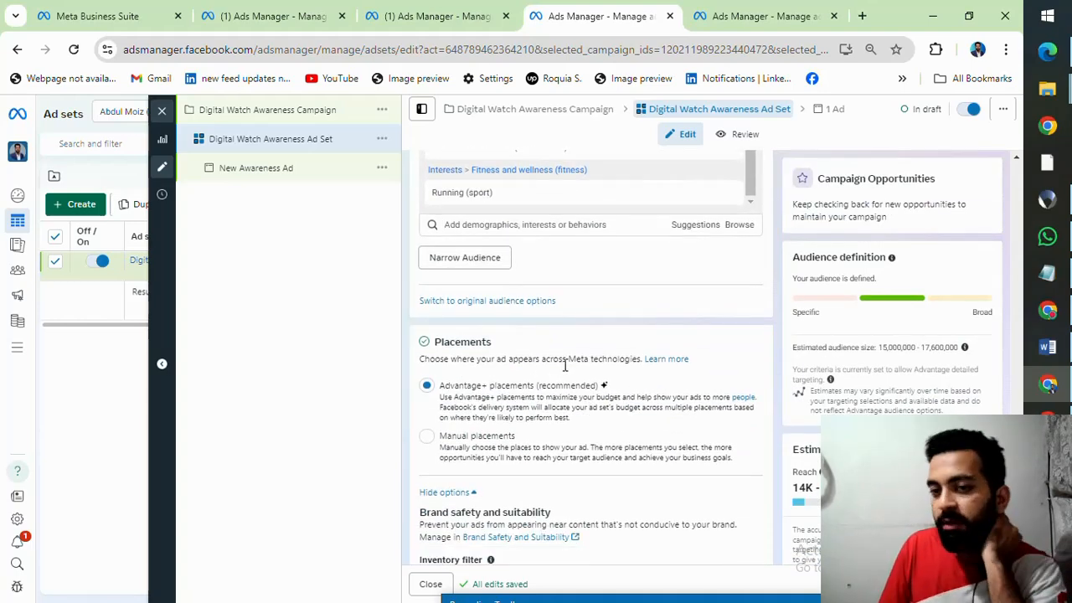
click(427, 439)
scroll(528, 382, down, 1)
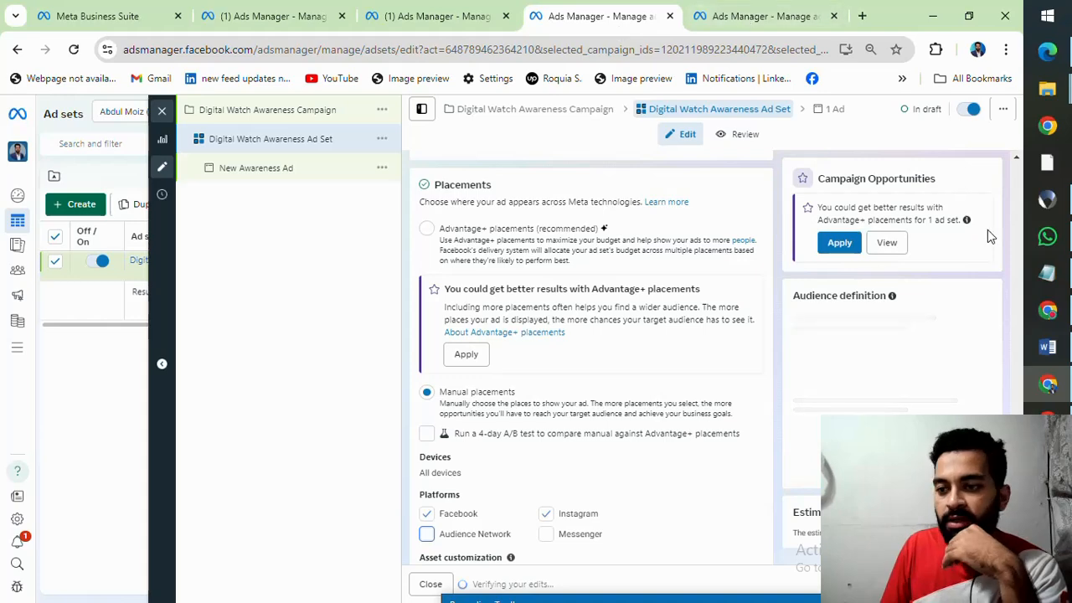
Step: Open Facebook in a new browser tab and switch from the business profile to the personal profile
click(867, 16)
text(f)
key(Return)
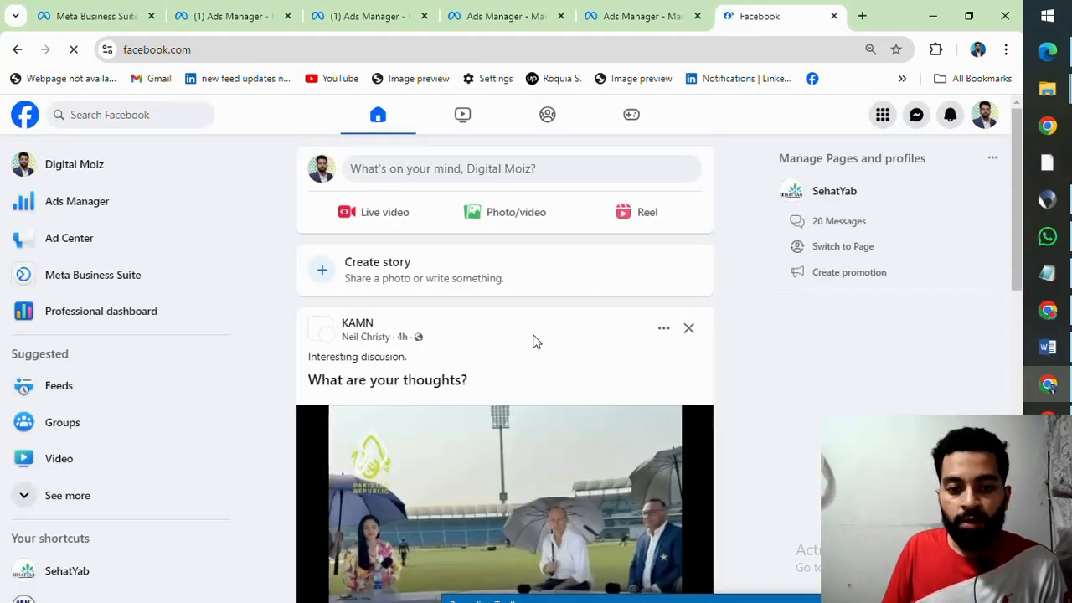
scroll(358, 230, down, 5)
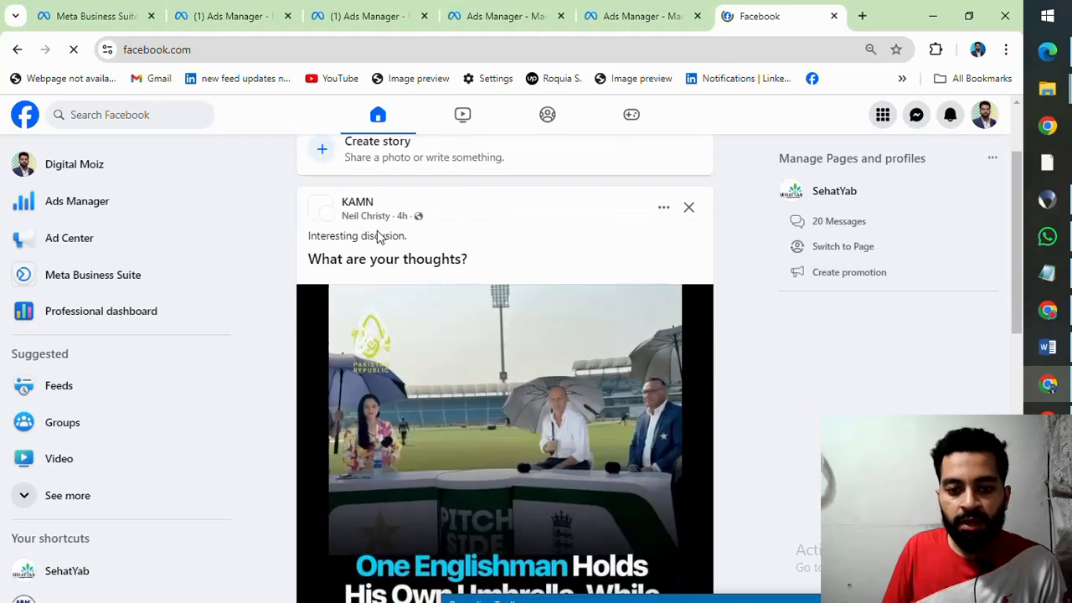
scroll(553, 268, up, 5)
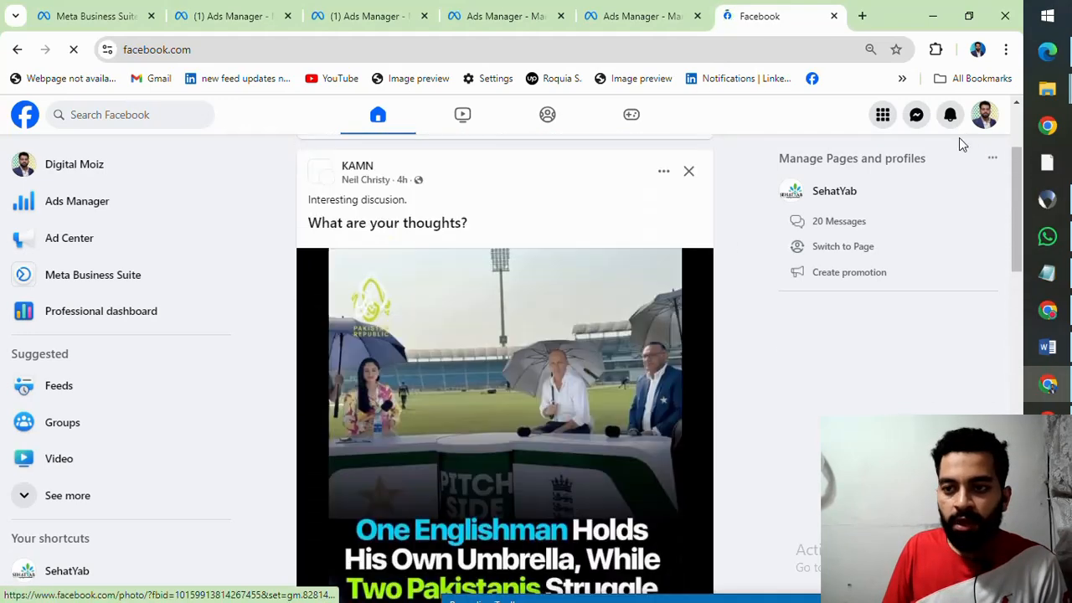
click(985, 117)
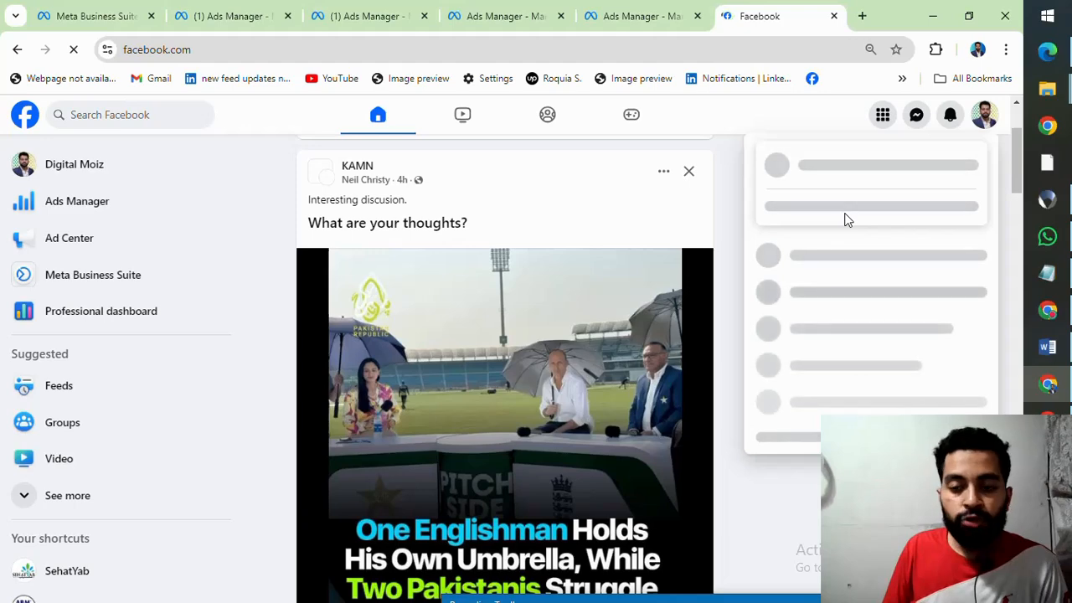
click(844, 216)
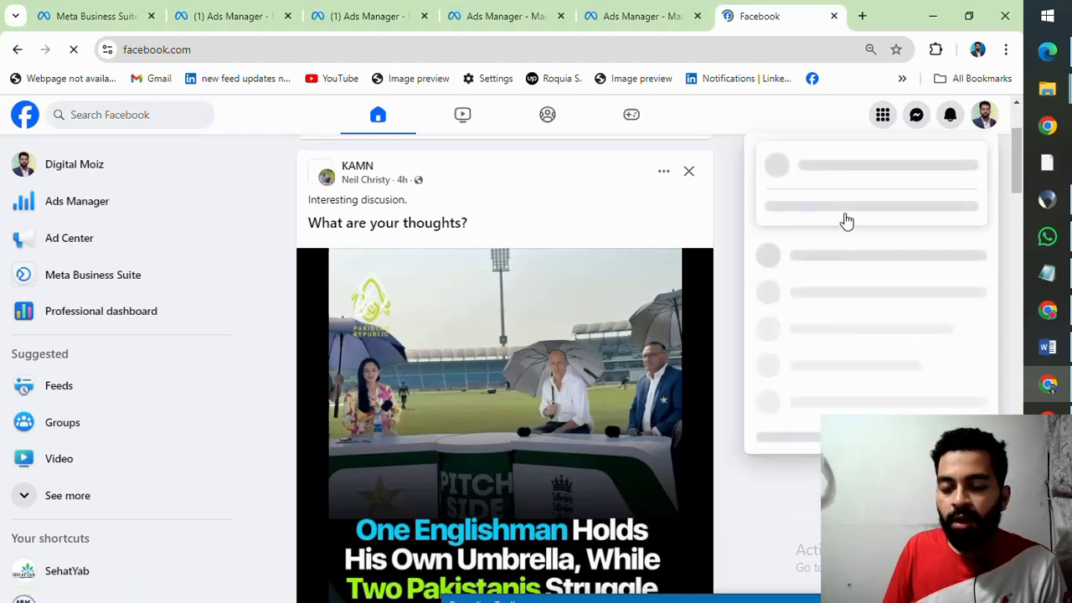
click(840, 244)
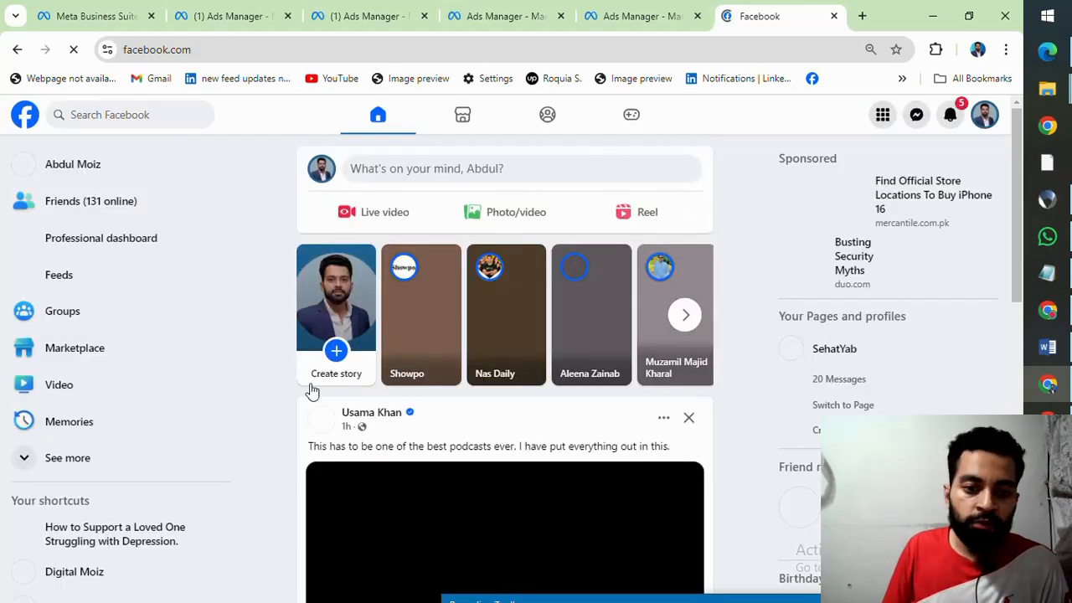
Step: Find the sponsored SehatYab video post in the news feed and examine its caption, video and Learn more link
scroll(511, 317, down, 2)
scroll(512, 317, up, 2)
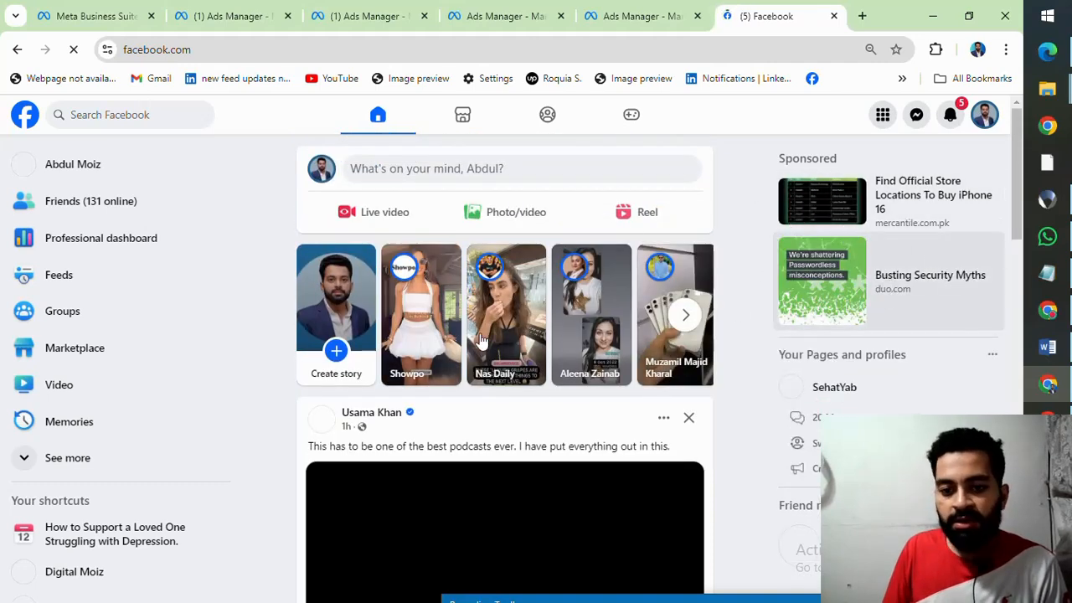
scroll(559, 281, down, 10)
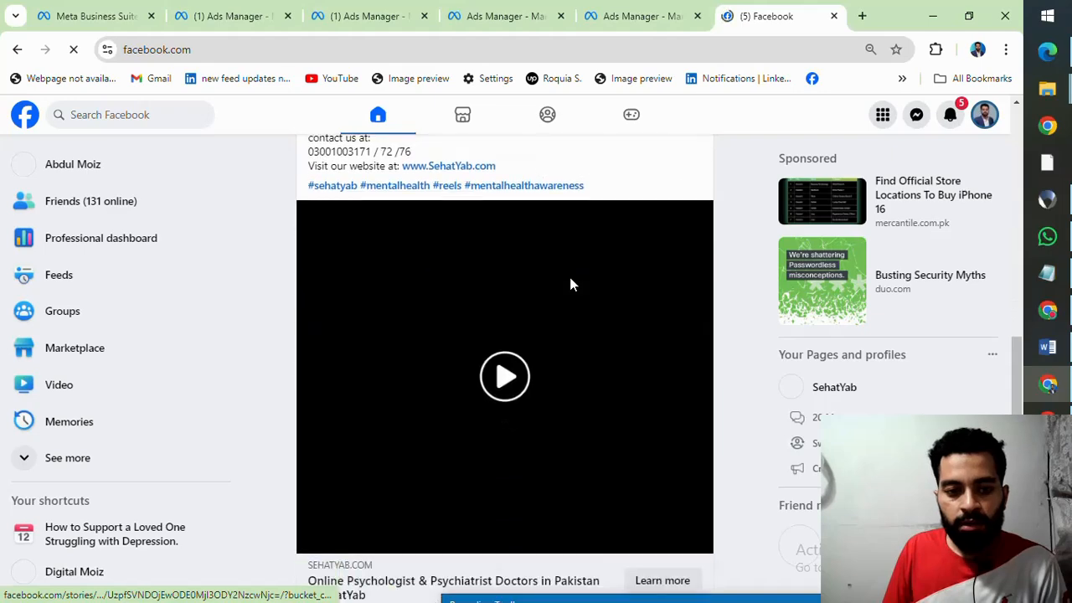
scroll(569, 283, up, 3)
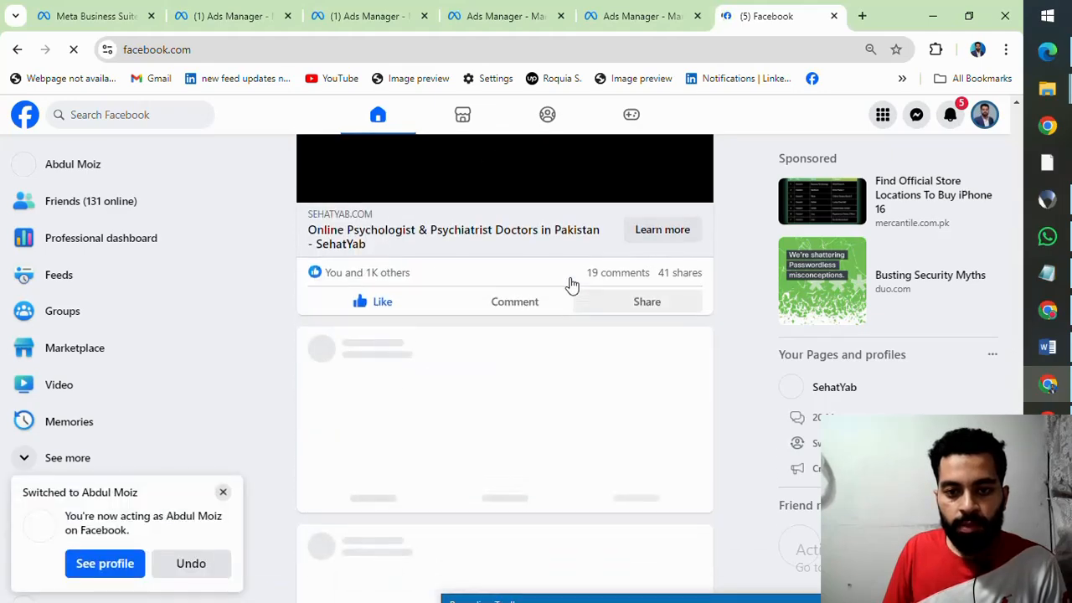
scroll(570, 284, up, 2)
scroll(569, 285, down, 7)
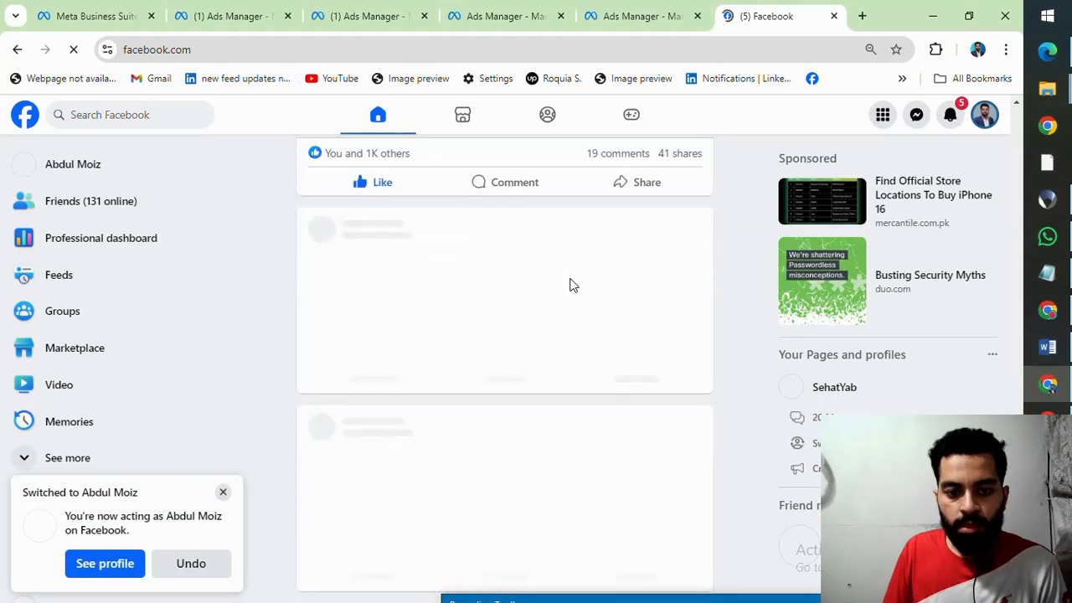
scroll(574, 282, up, 7)
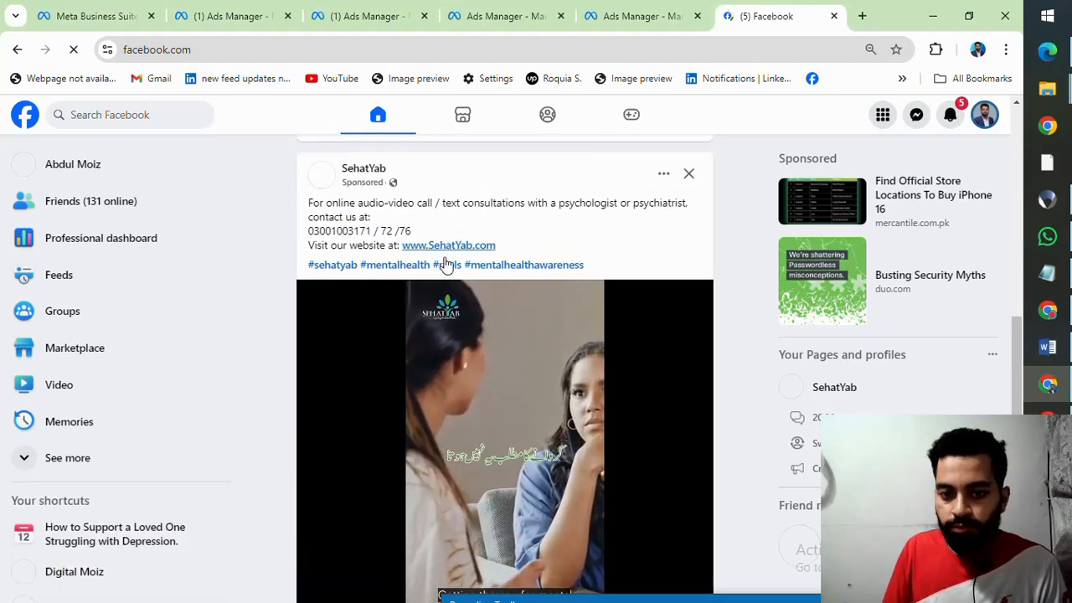
scroll(478, 342, down, 1)
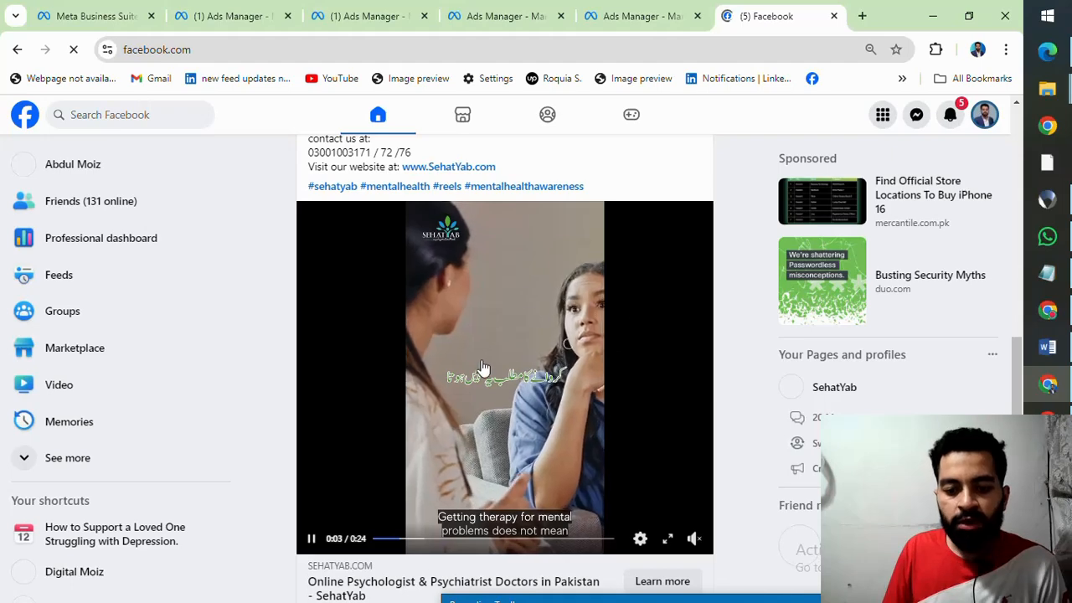
scroll(486, 371, up, 2)
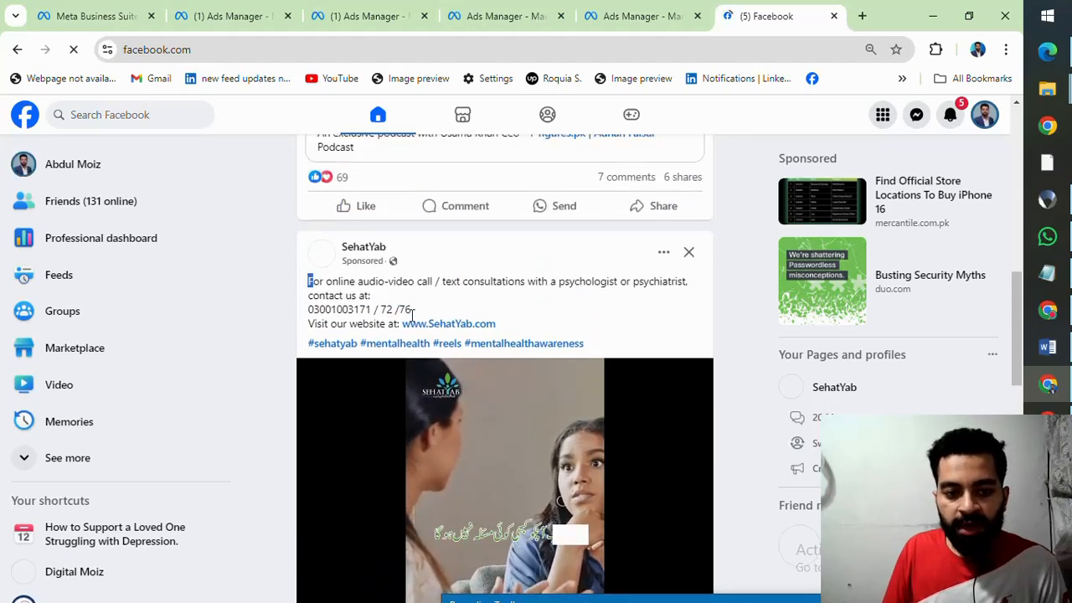
drag(306, 281, 584, 342)
scroll(616, 319, down, 5)
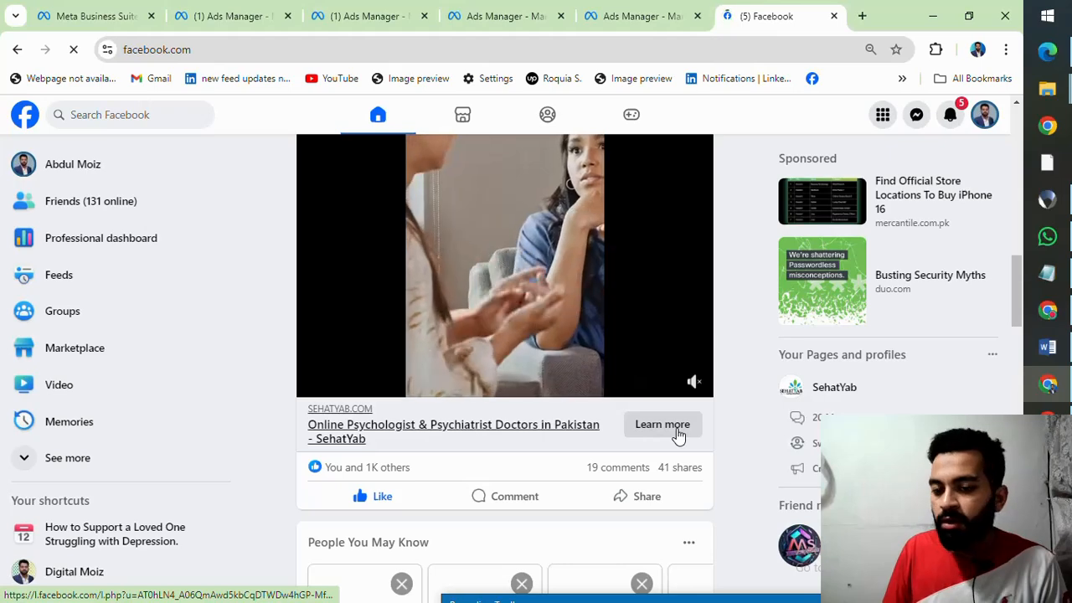
Step: Look through the following feed posts and the sponsored ads shown beside the news feed
scroll(555, 411, down, 5)
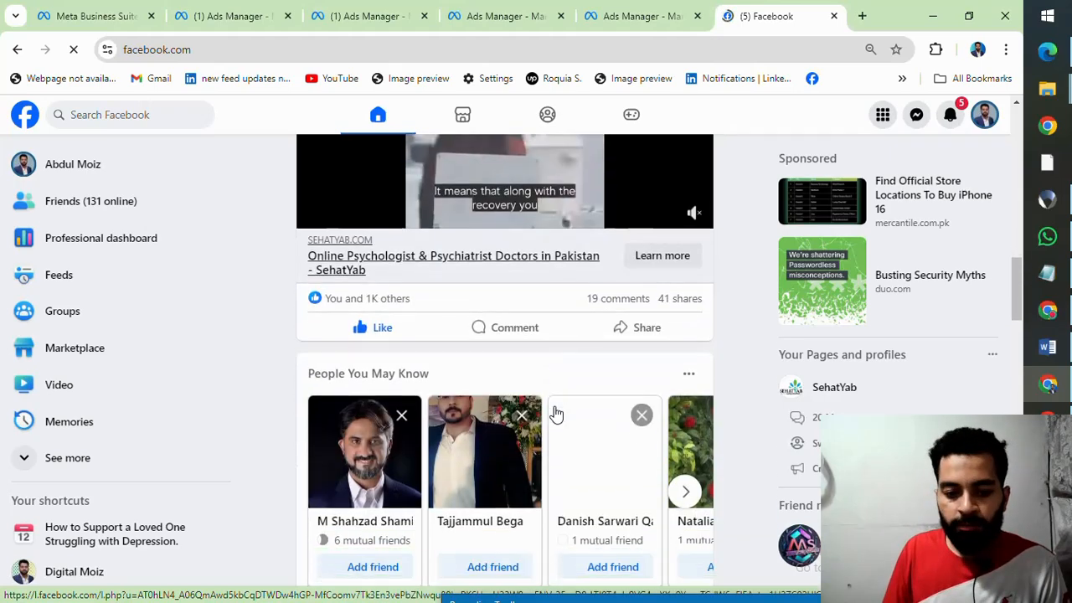
scroll(555, 413, down, 10)
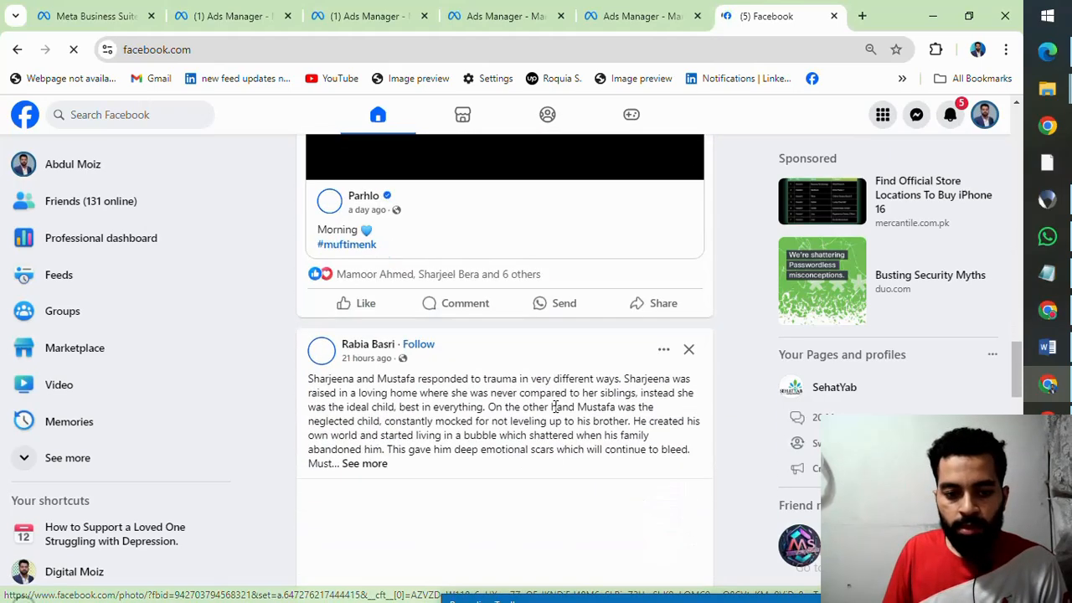
scroll(555, 413, down, 3)
scroll(555, 413, up, 10)
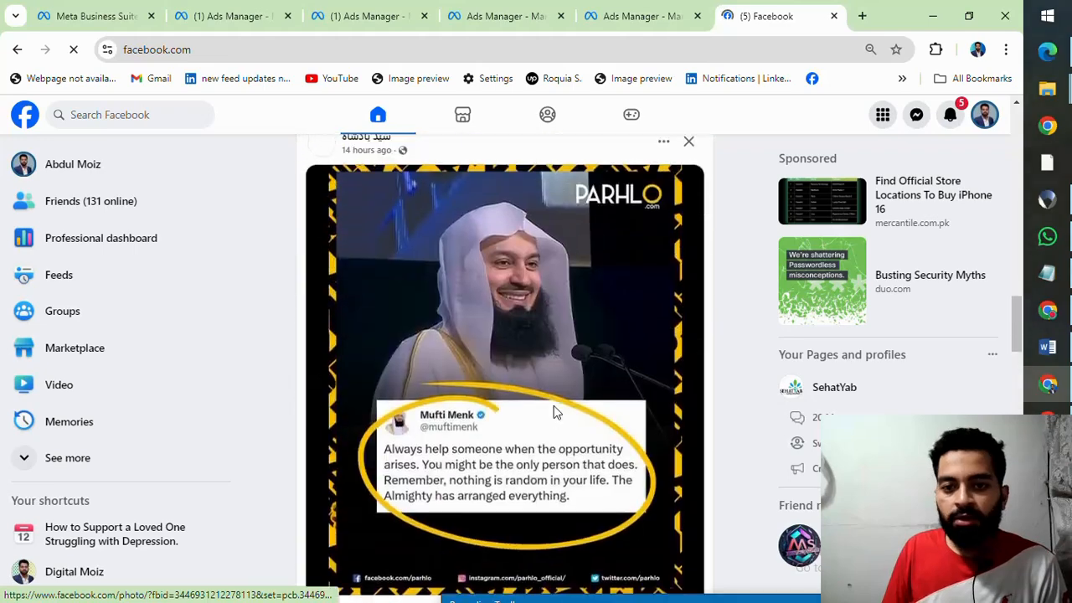
scroll(555, 411, down, 1)
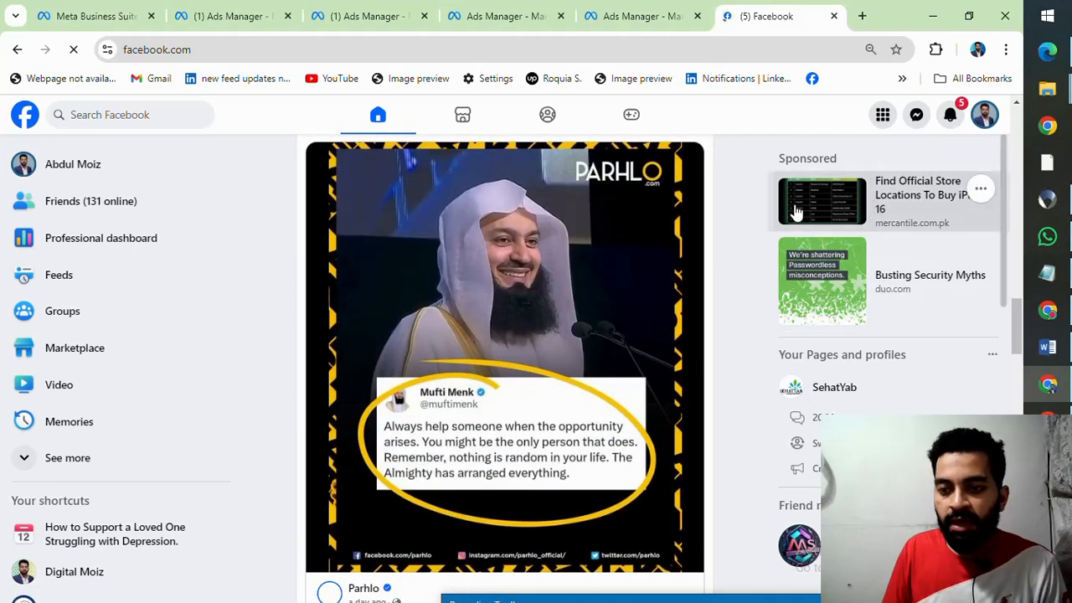
Step: Open Facebook Marketplace and look for the sponsored SehatYab ad among the listings
click(467, 129)
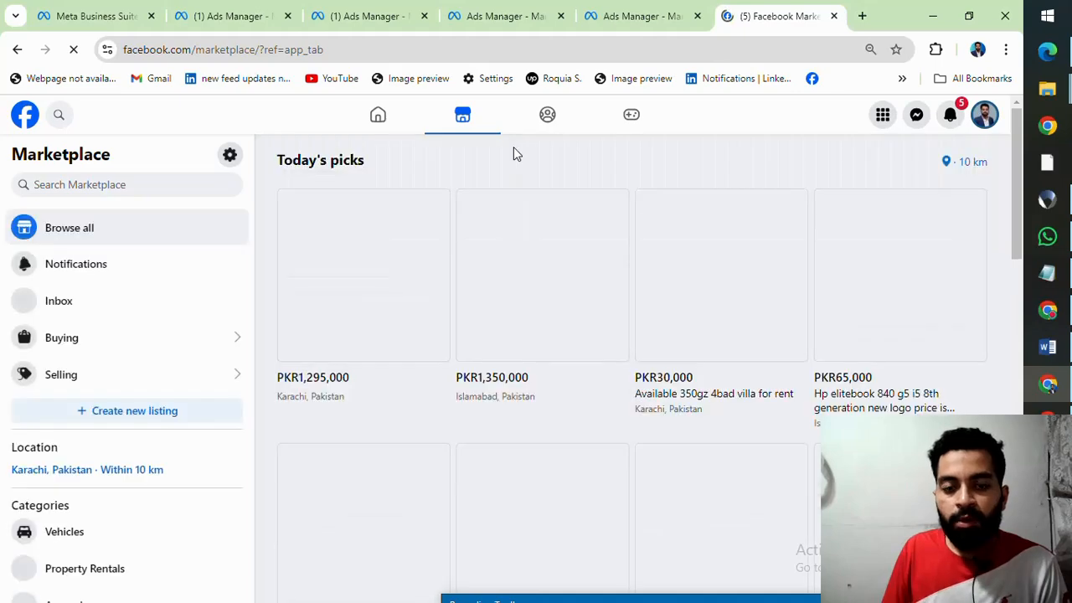
scroll(471, 364, down, 5)
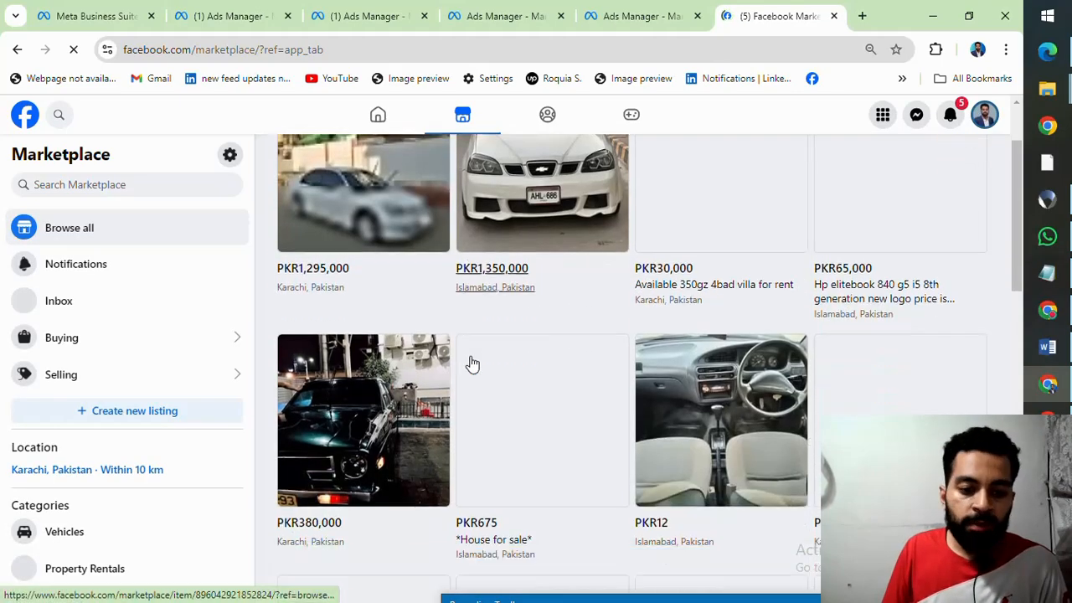
scroll(471, 363, down, 8)
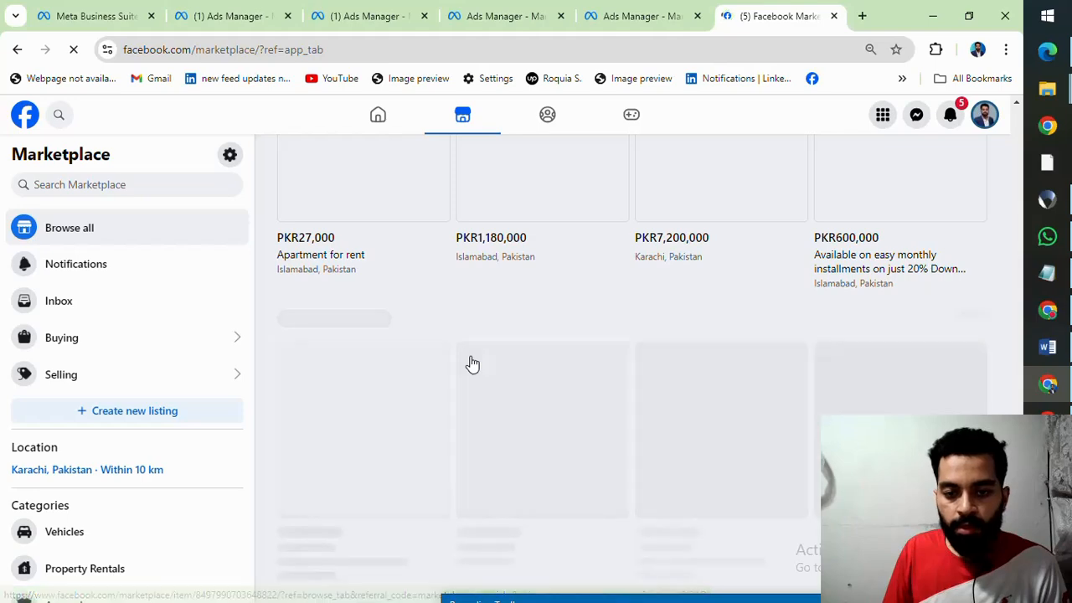
scroll(471, 363, down, 1)
scroll(473, 363, down, 3)
scroll(473, 363, up, 3)
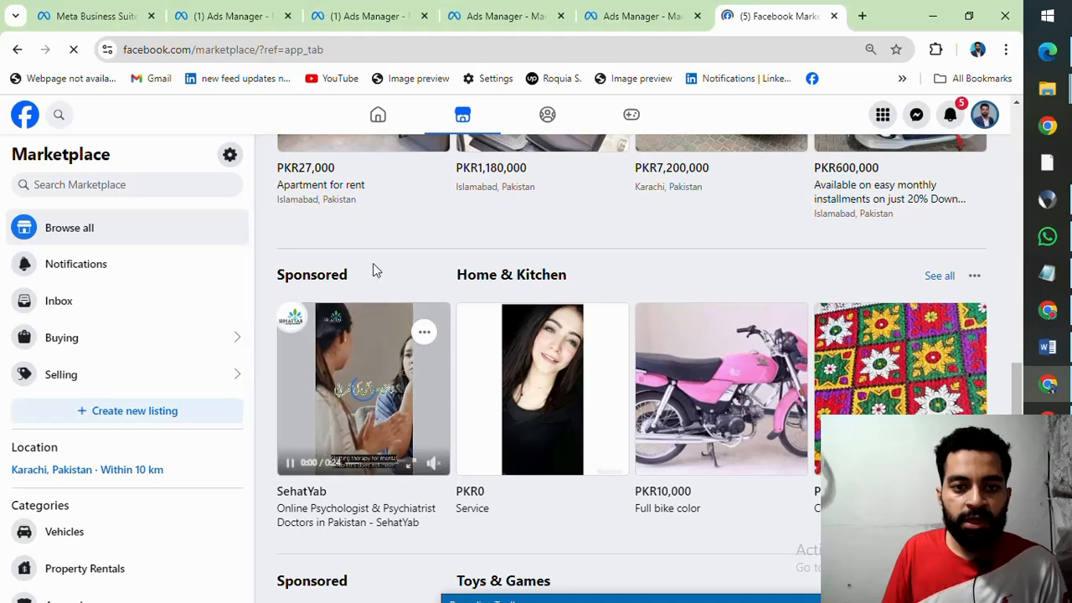
Step: View the recent Facebook searches as another ad location and return to the home feed
click(59, 118)
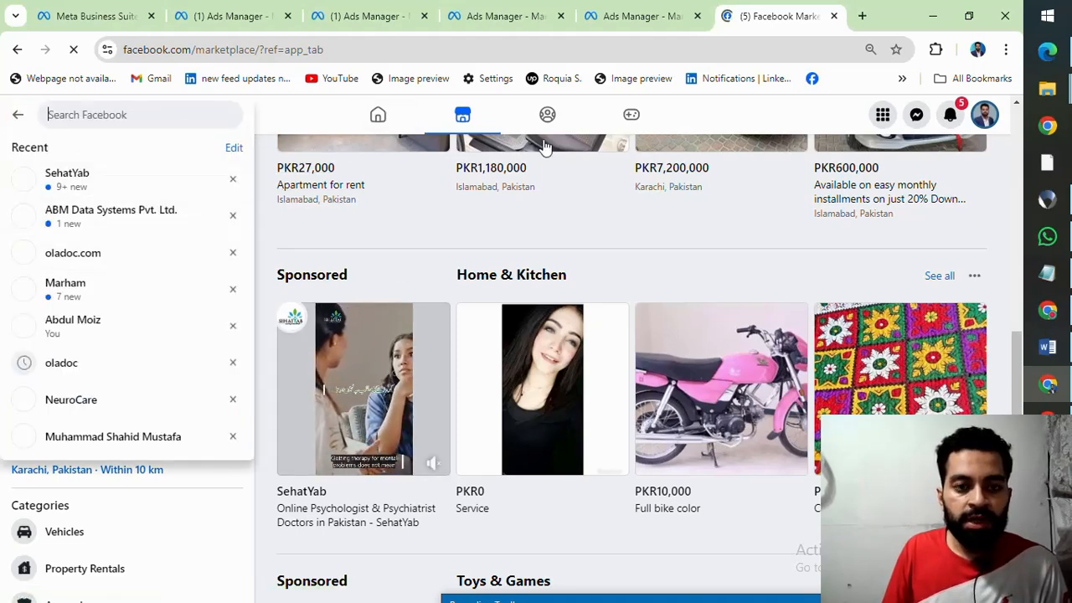
click(378, 119)
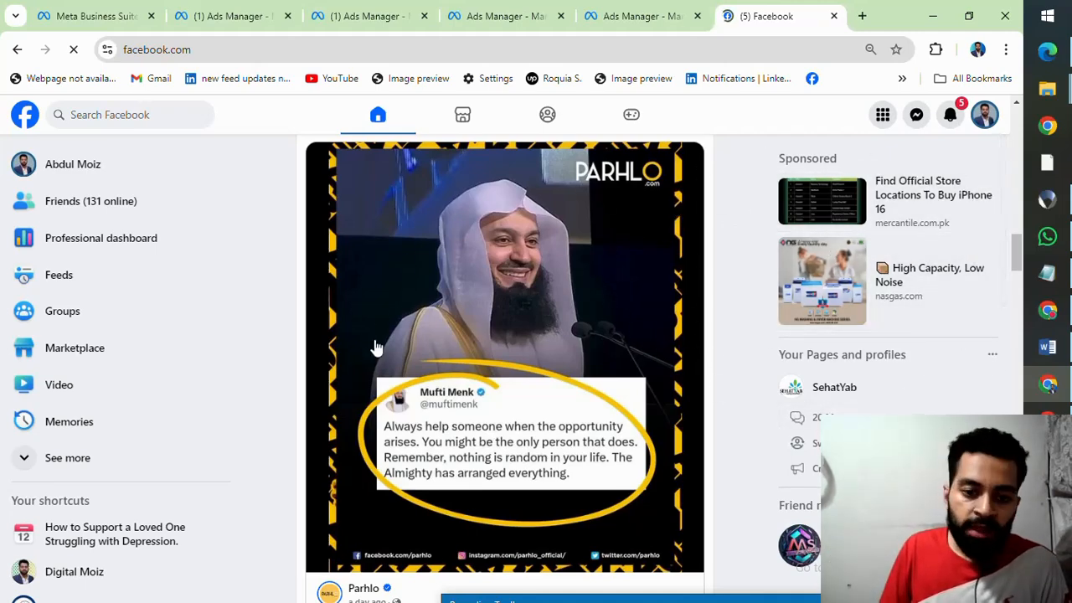
scroll(375, 348, up, 1)
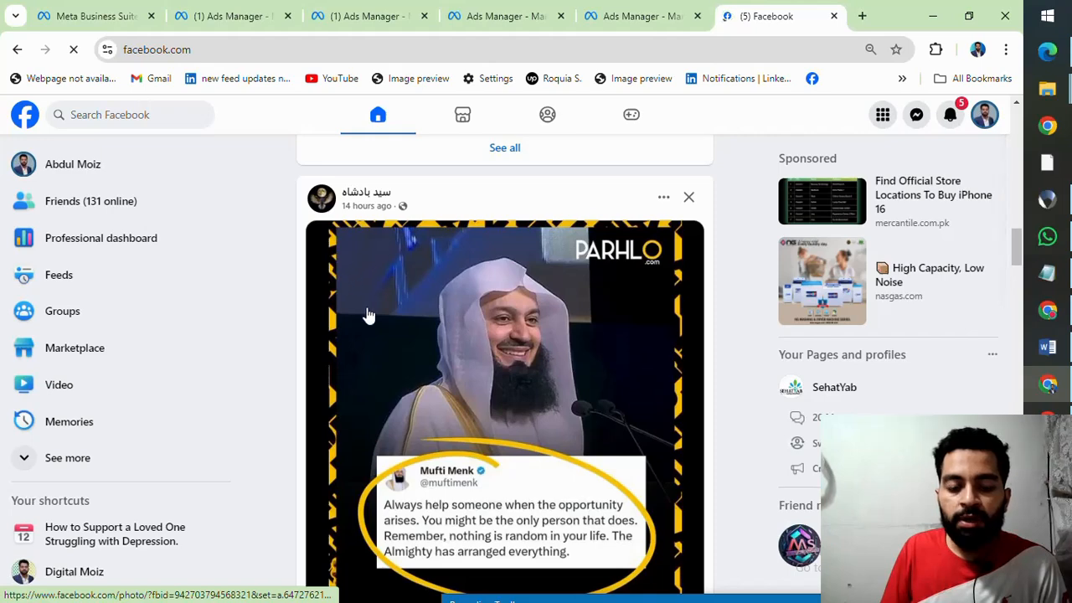
Step: Look through the Facebook home feed for sponsored posts among the regular posts
scroll(449, 251, down, 2)
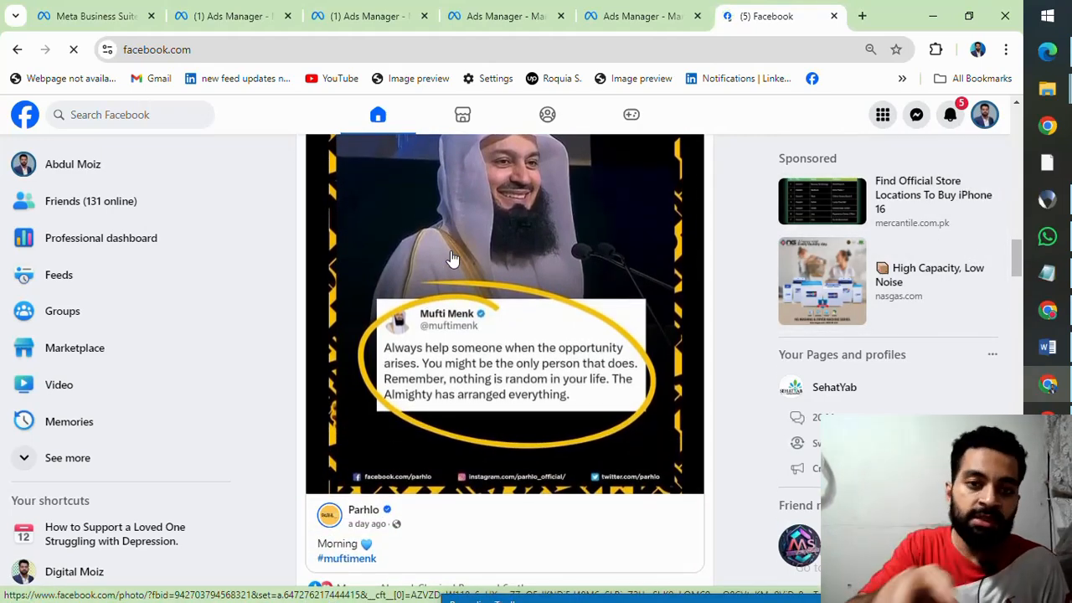
scroll(450, 259, up, 1)
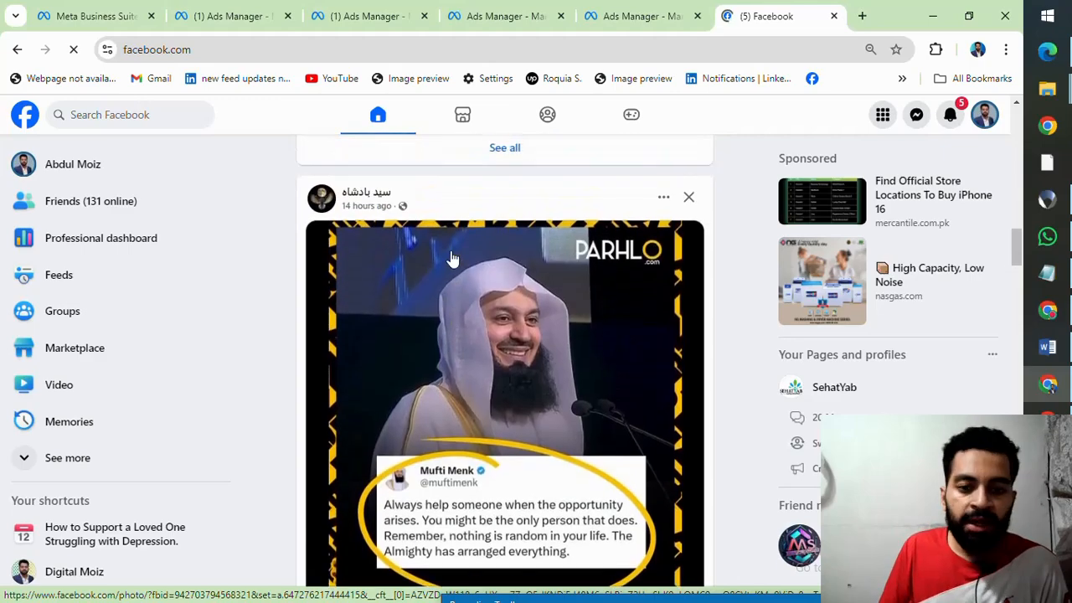
scroll(447, 268, down, 8)
scroll(443, 278, down, 10)
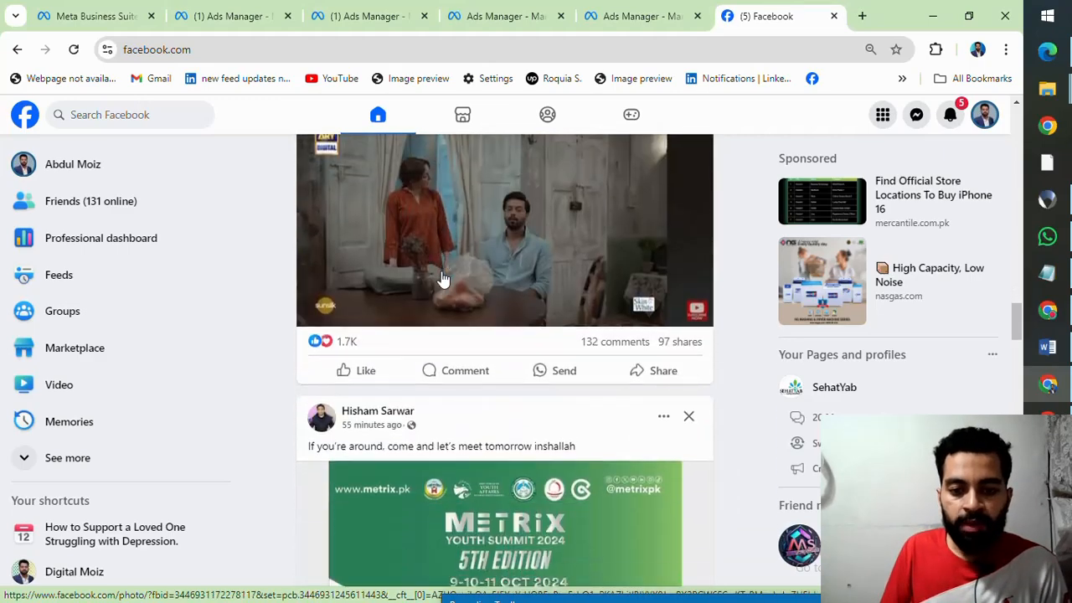
scroll(443, 279, up, 5)
scroll(443, 279, down, 5)
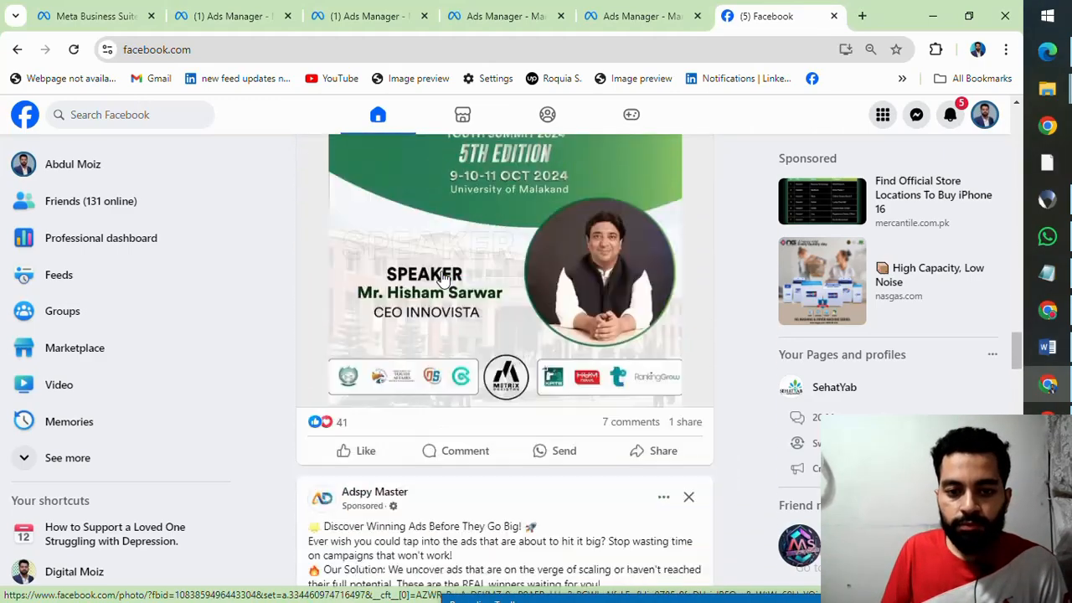
Step: Return to the Digital Watch Awareness Ad Set and clear the Stories and Reels, In-stream ads for videos and reels, and Search results placements
click(502, 13)
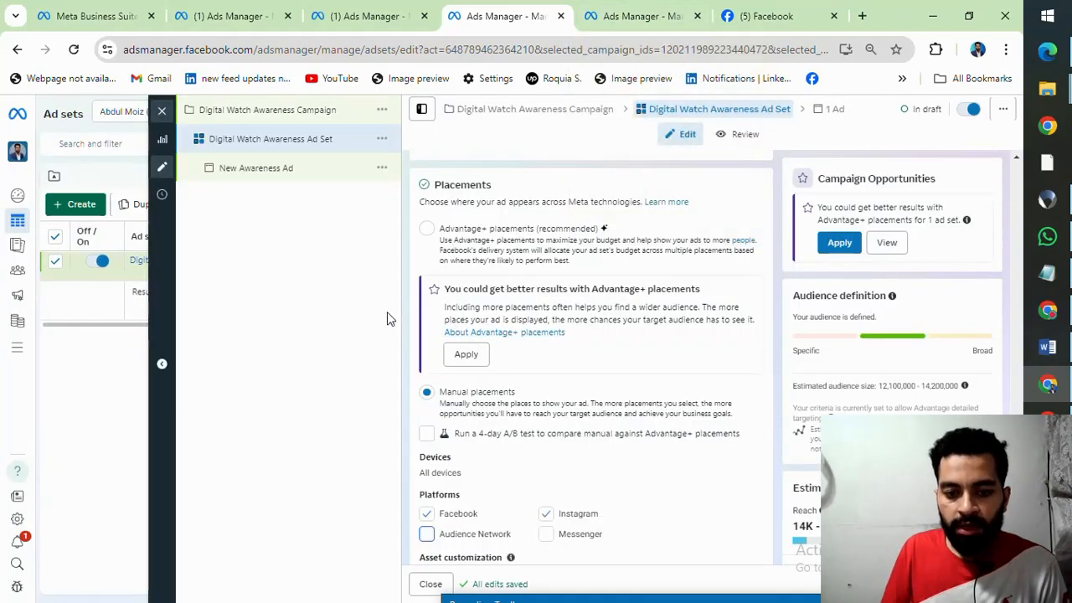
scroll(498, 339, down, 4)
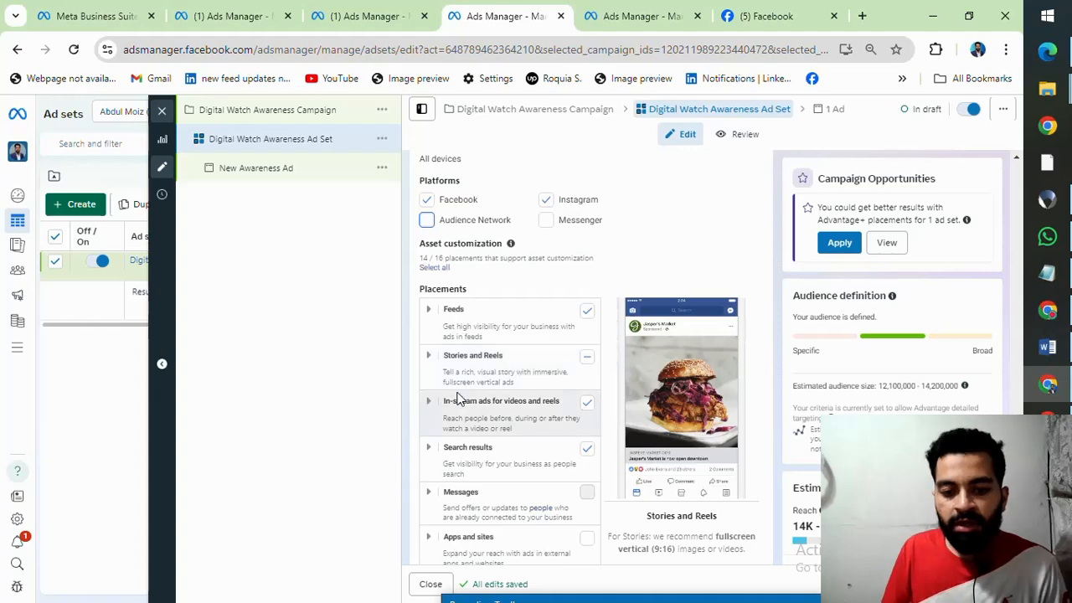
scroll(477, 418, down, 1)
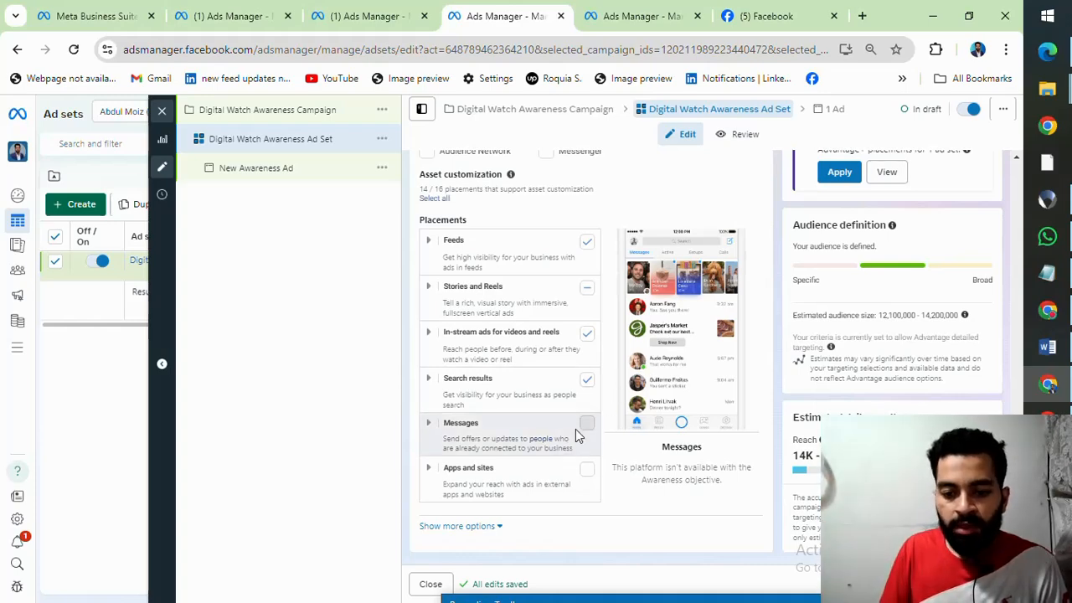
click(586, 290)
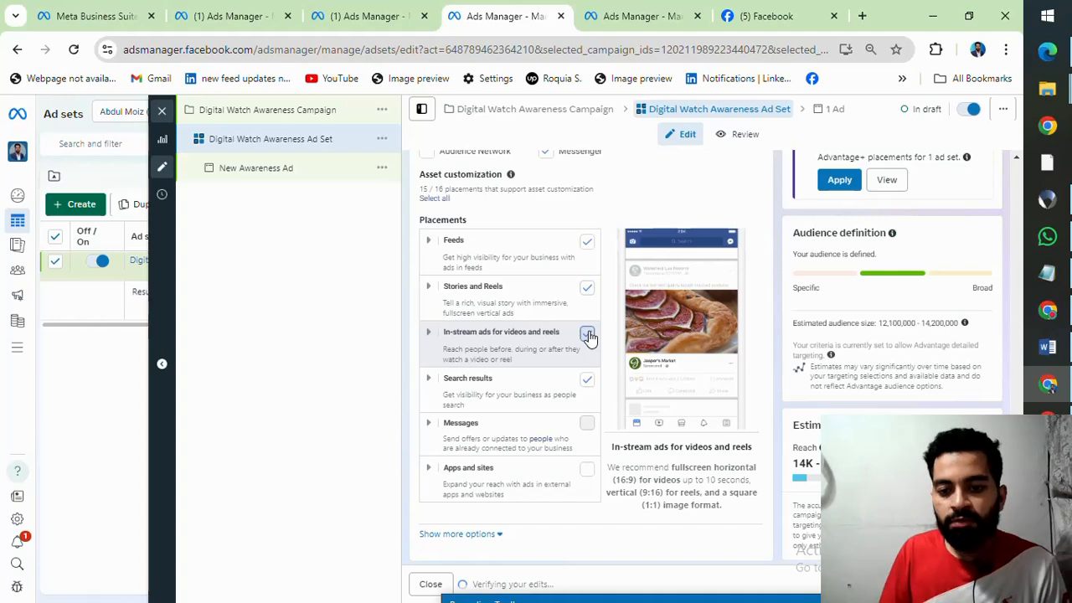
click(587, 334)
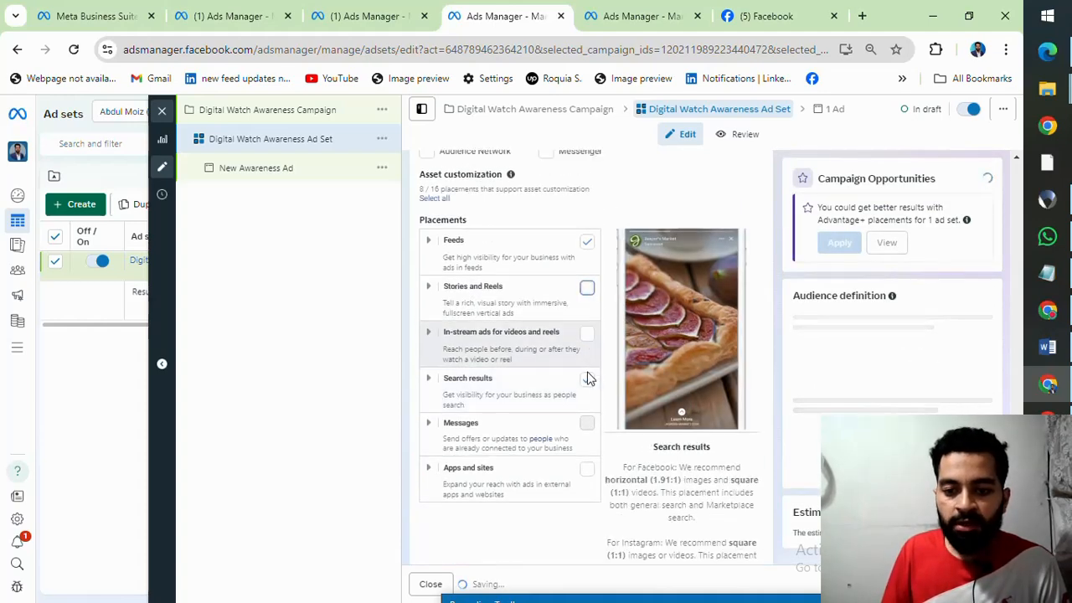
Step: Switch to the Facebook home feed and look at how posts appear in the Feeds placement
click(734, 9)
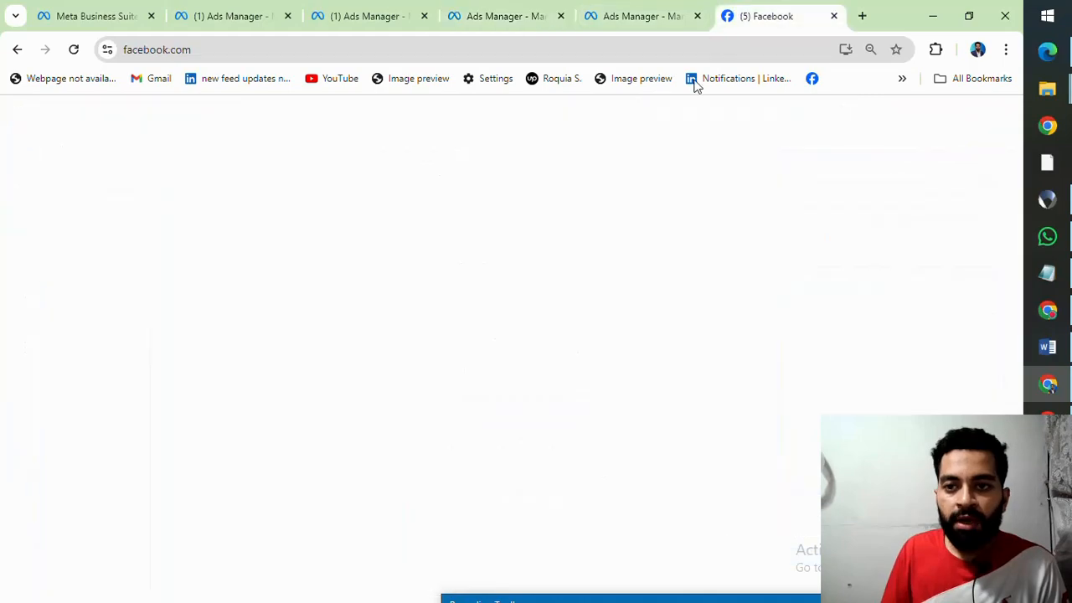
scroll(450, 366, down, 1)
scroll(450, 366, down, 8)
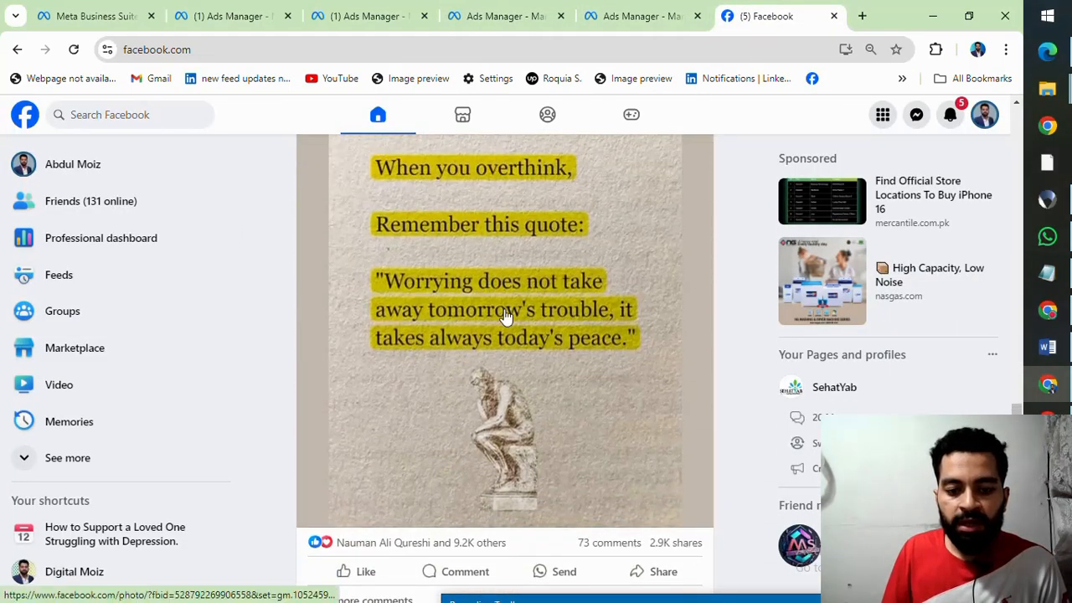
scroll(486, 364, down, 2)
scroll(488, 386, up, 4)
Step: Go back to the ad set and review the previews and format recommendations of its placements
click(645, 8)
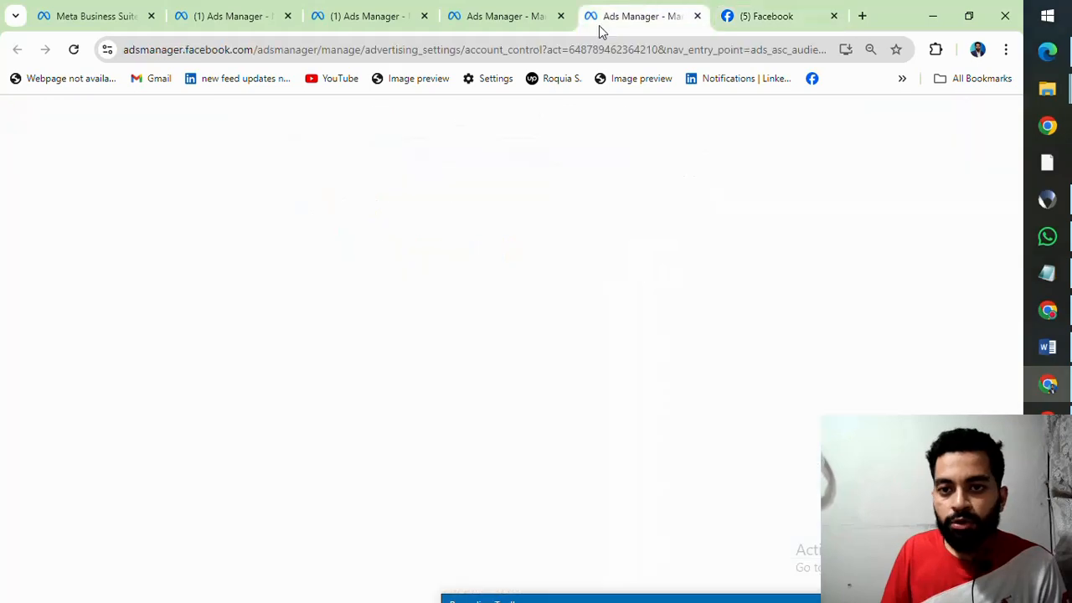
click(499, 11)
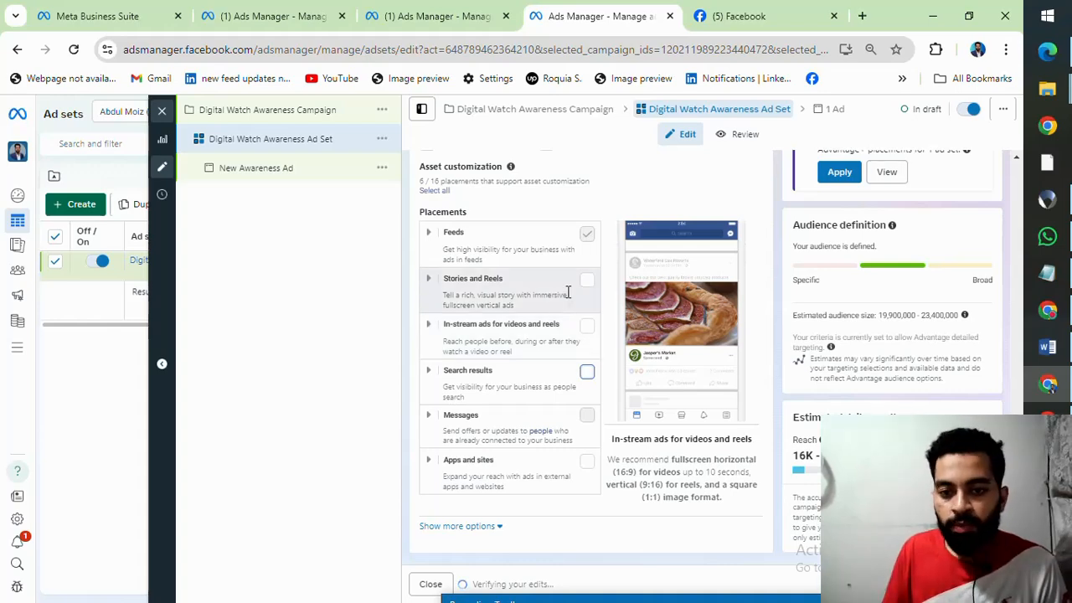
scroll(670, 340, down, 1)
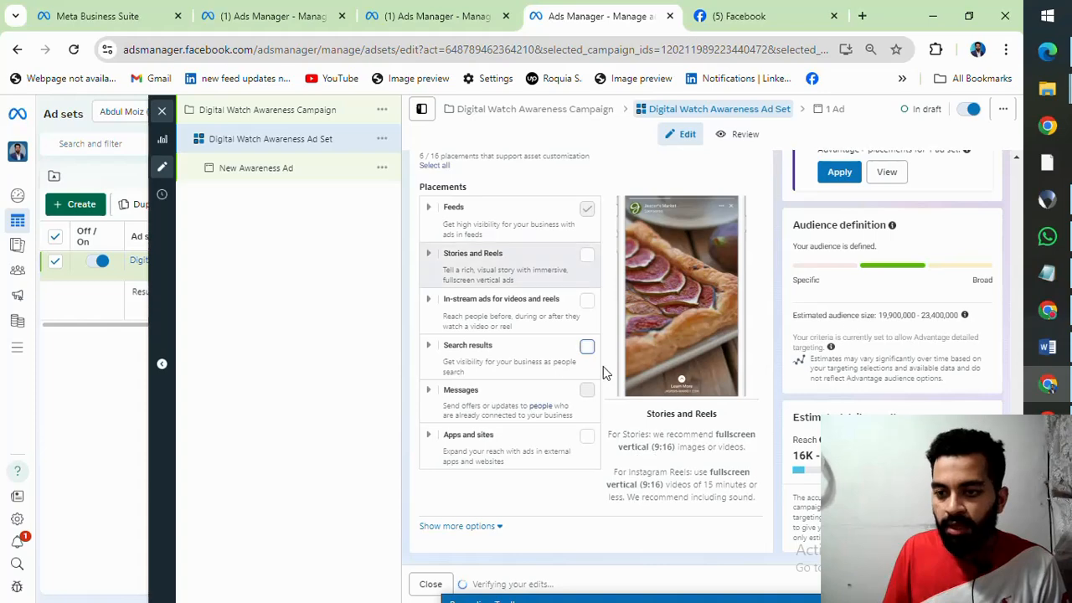
scroll(603, 360, up, 2)
scroll(569, 351, down, 1)
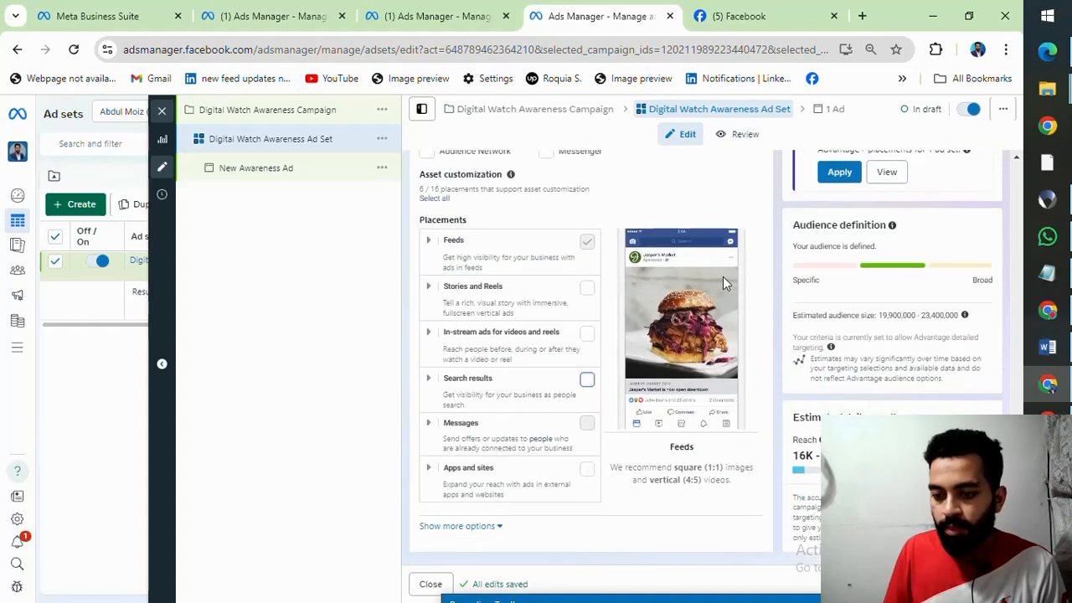
Step: Try adding Messenger to the ad set's platforms, check the Messages placement, and remove Messenger again
scroll(642, 256, up, 1)
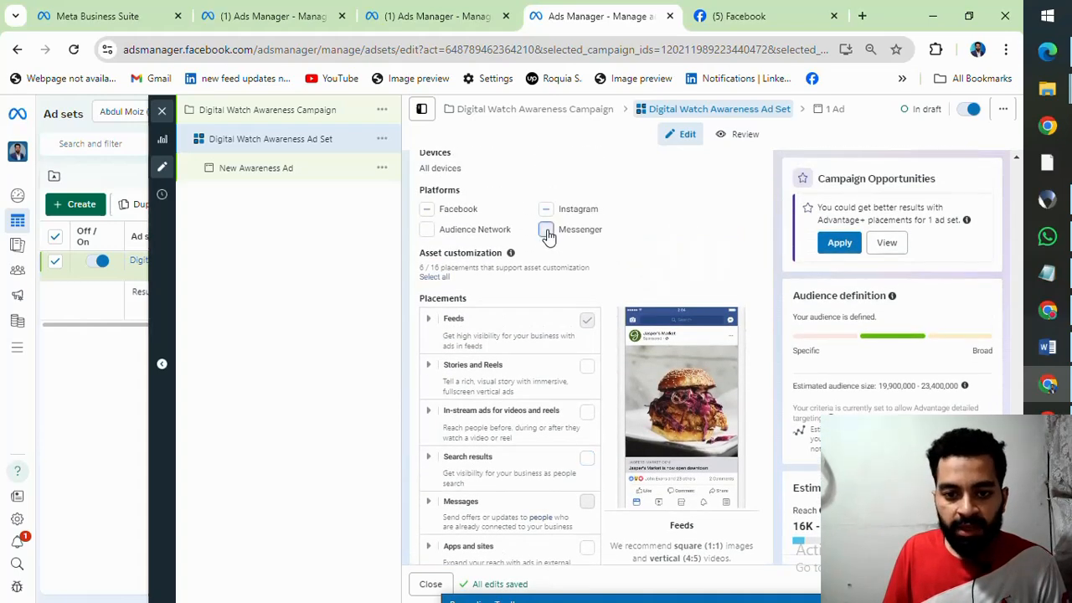
click(545, 229)
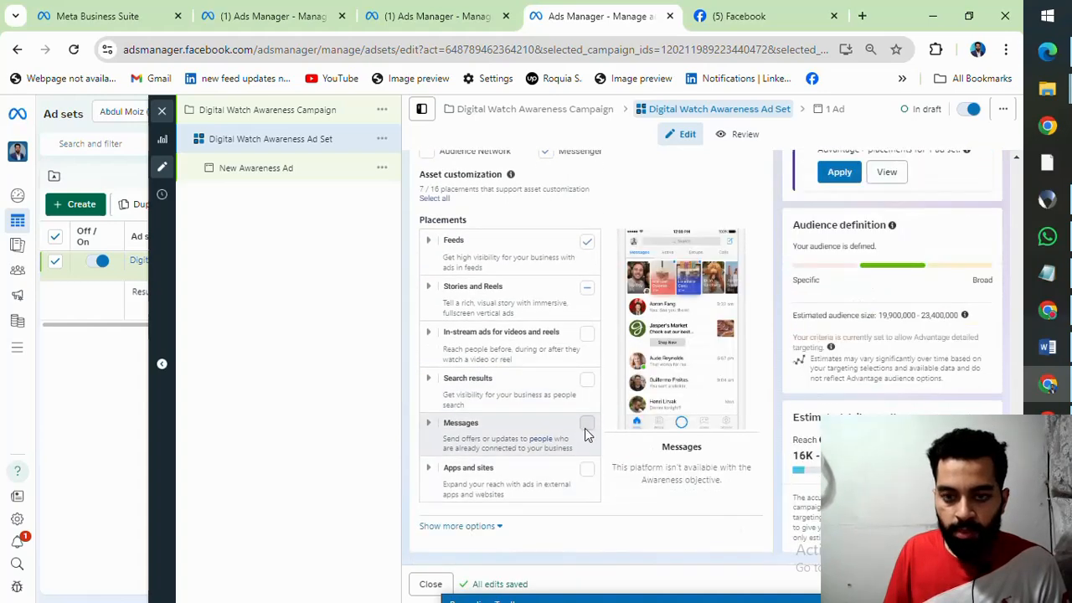
scroll(578, 402, up, 1)
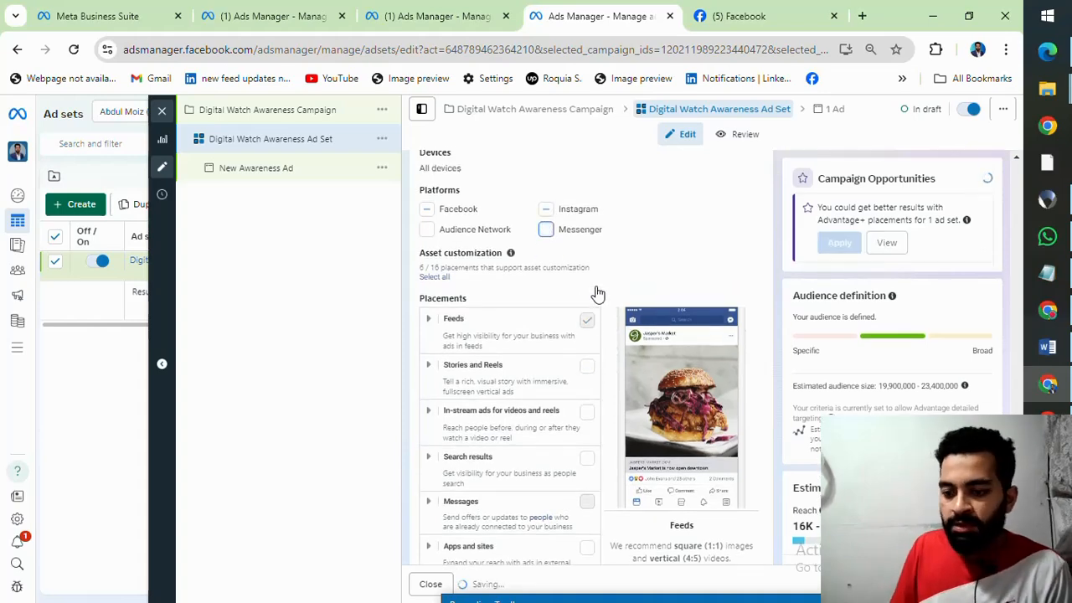
scroll(633, 282, down, 1)
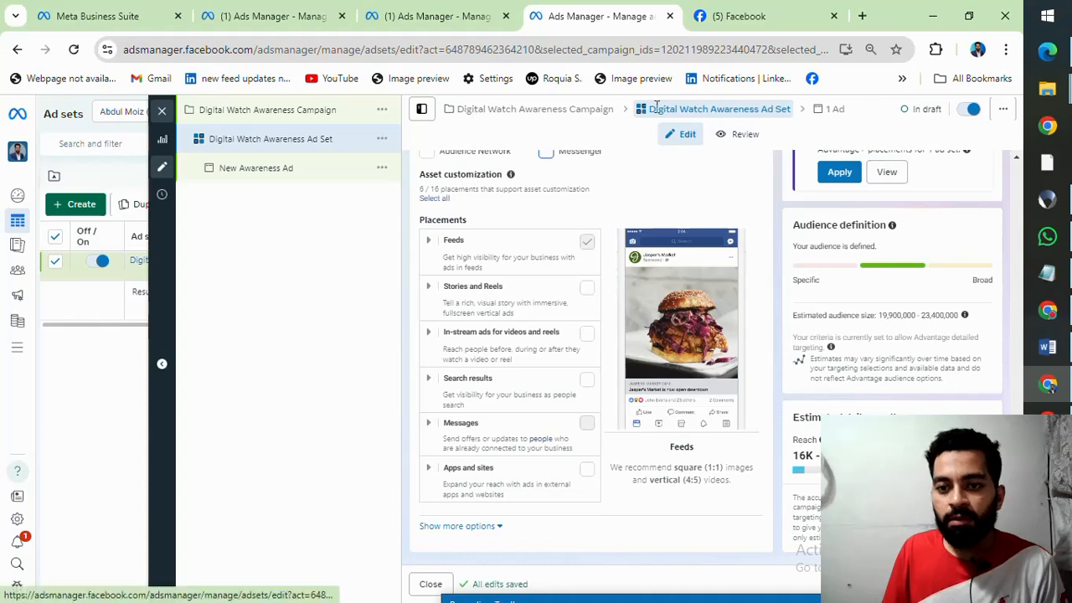
Step: Examine the options for duplicating the Digital Watch Awareness Ad Set, including the New campaign choice, and close them without duplicating
drag(649, 109, 791, 106)
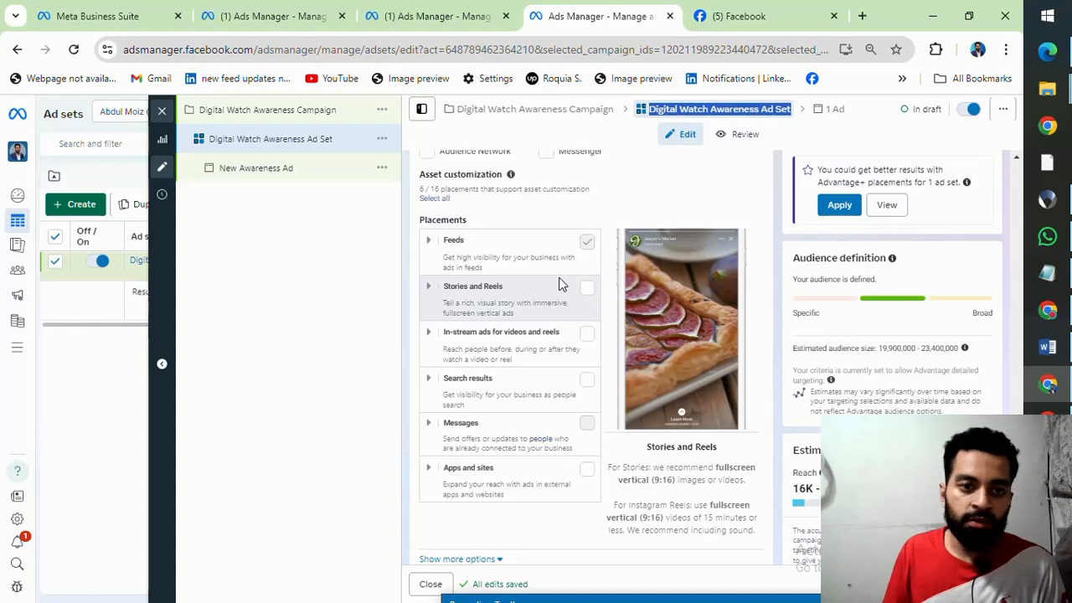
click(382, 138)
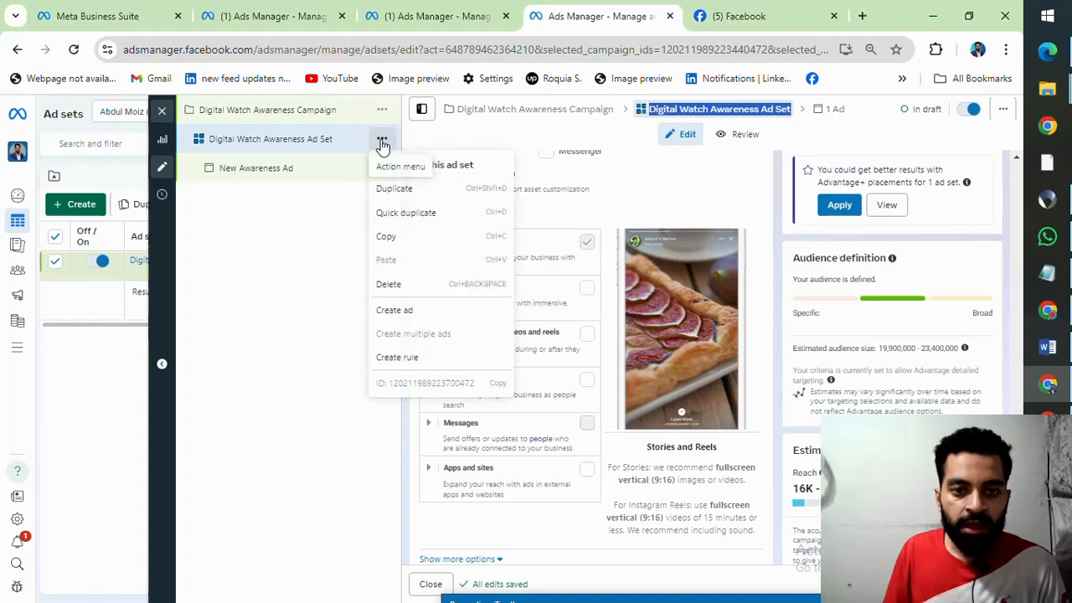
click(392, 189)
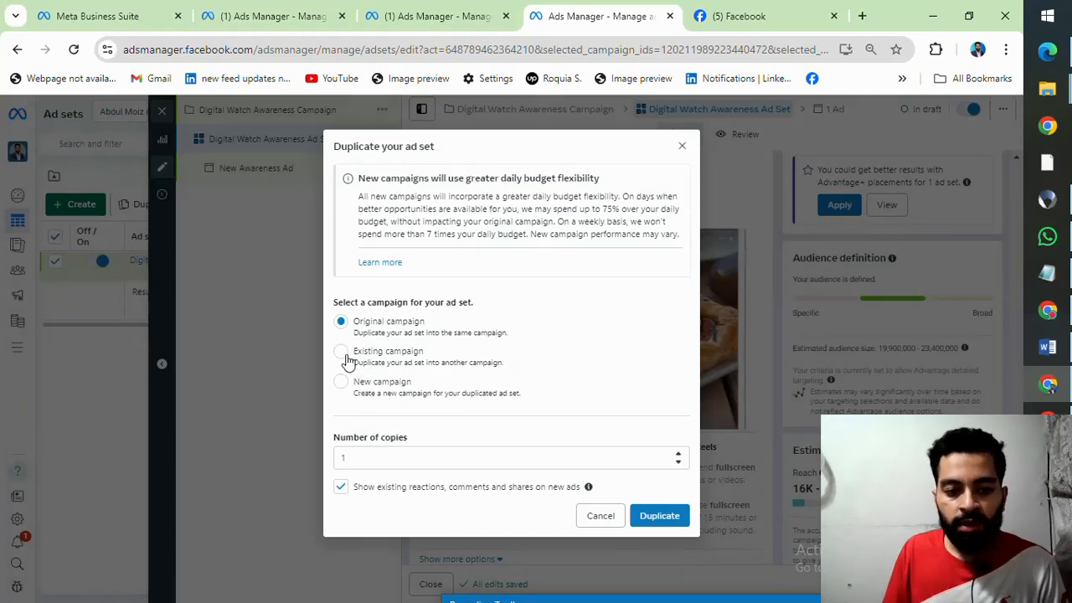
click(340, 383)
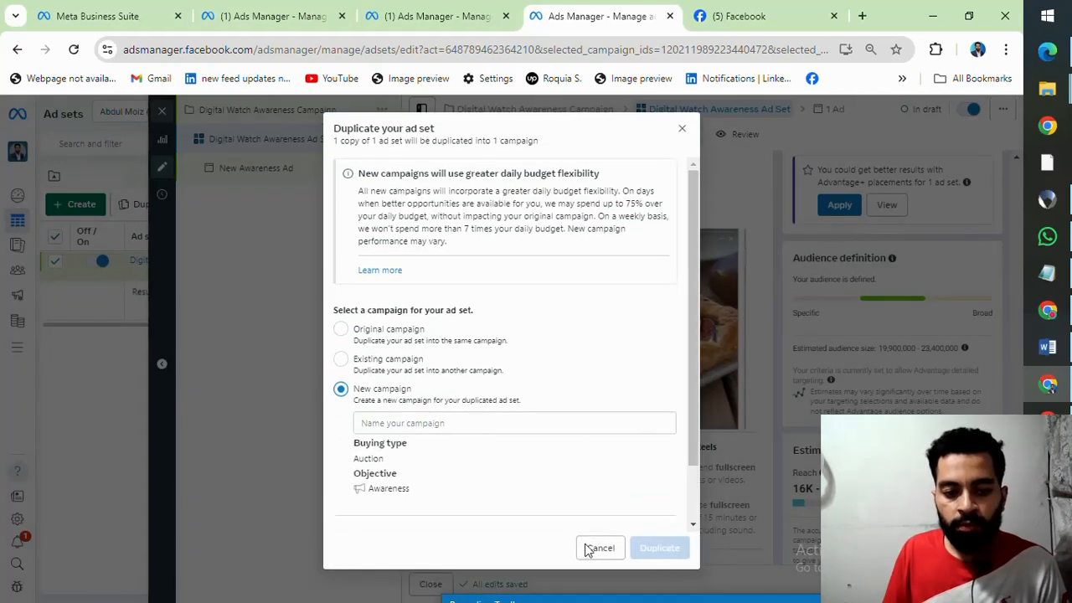
click(682, 129)
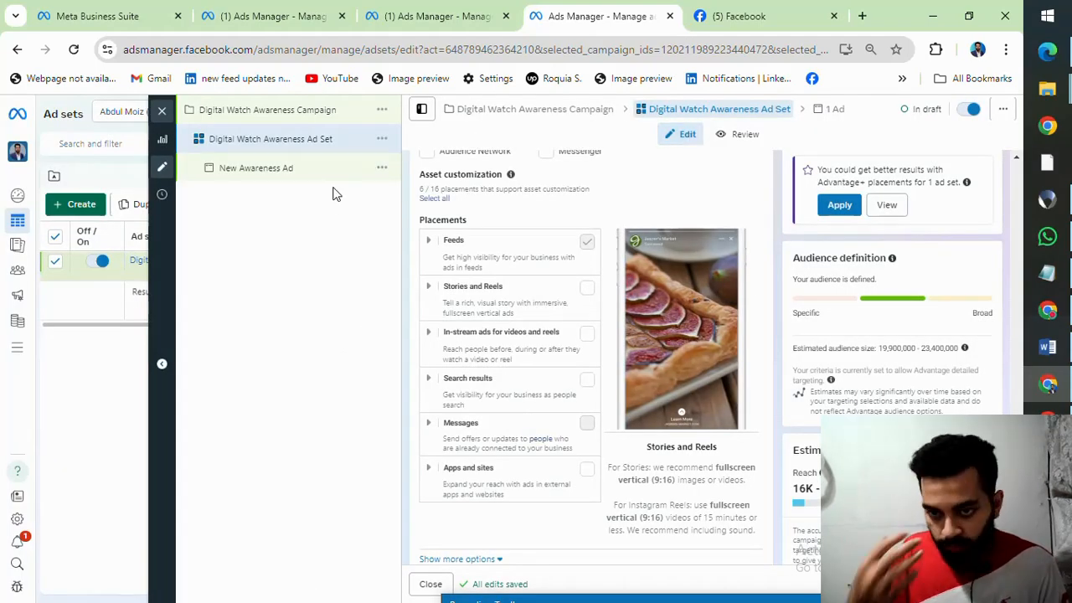
Step: Open the ad inside the ad set and rename it as Digital Watch Awareness Ad
click(828, 113)
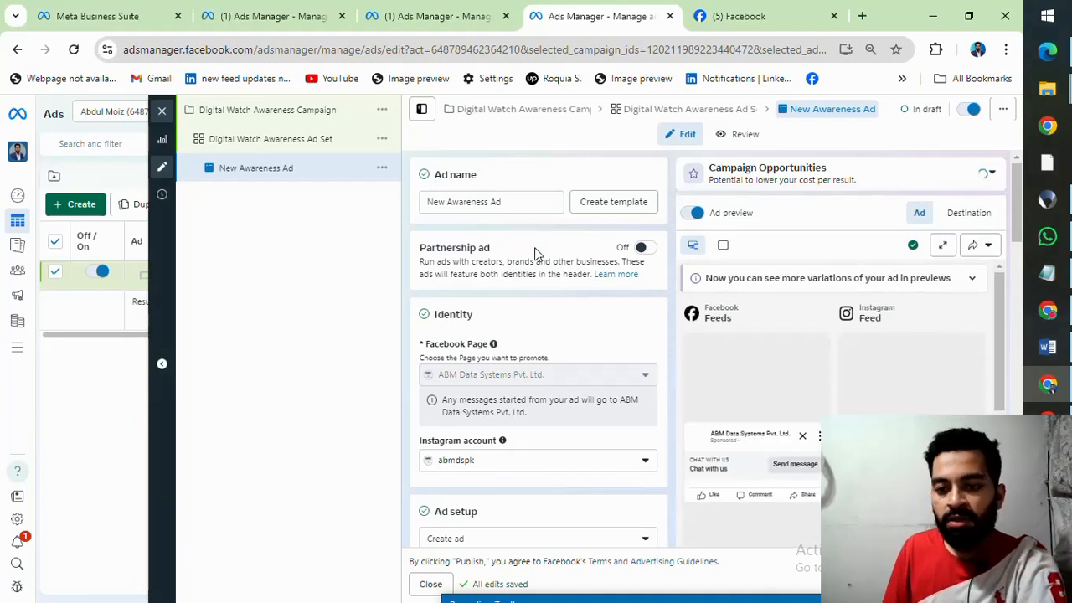
scroll(535, 253, down, 1)
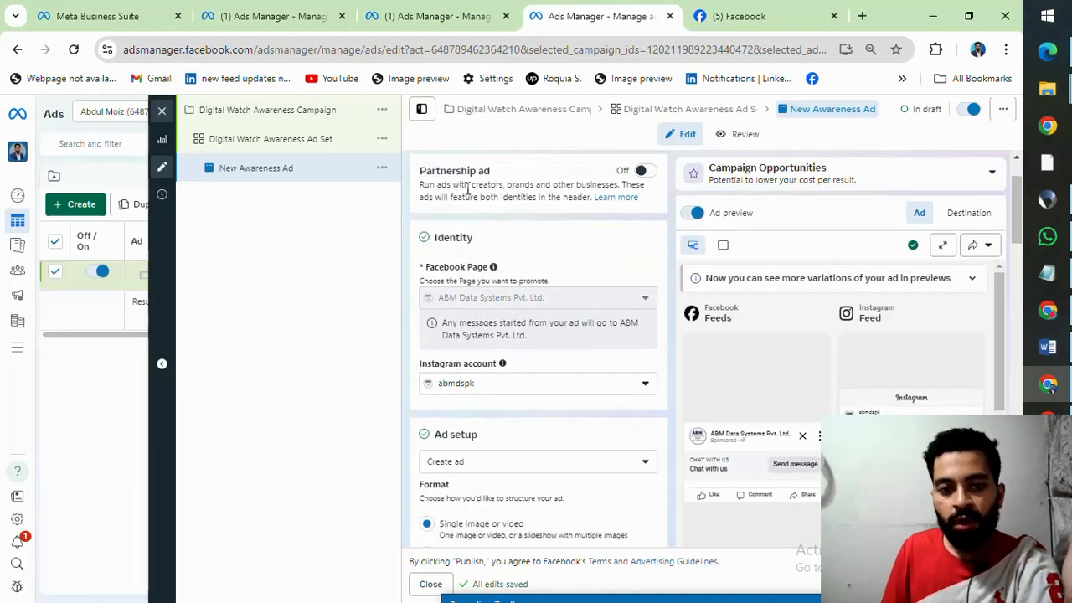
scroll(531, 247, up, 1)
click(430, 203)
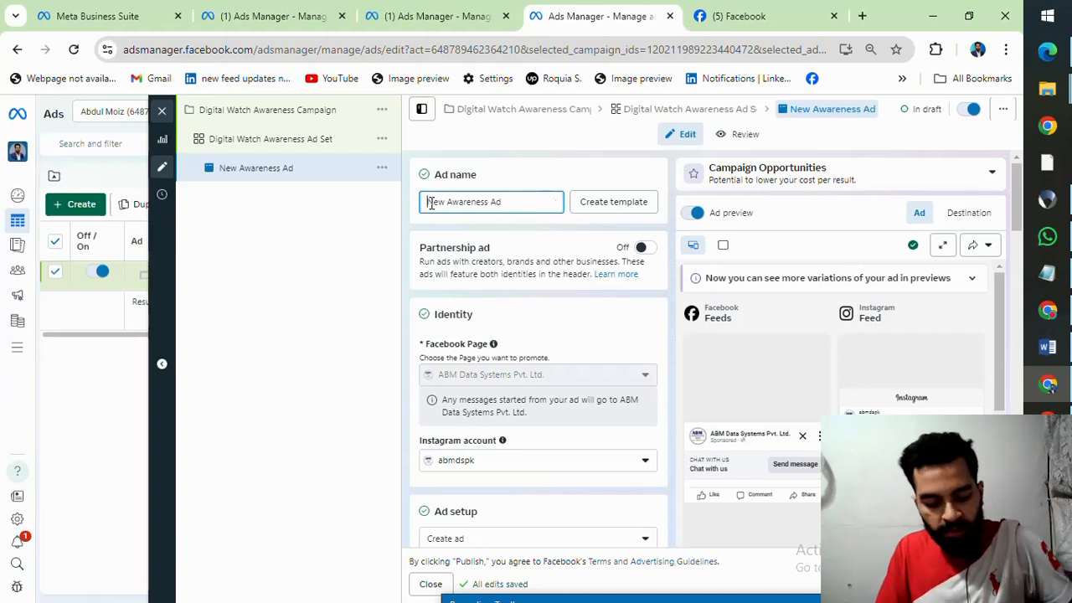
text(Digital Wa)
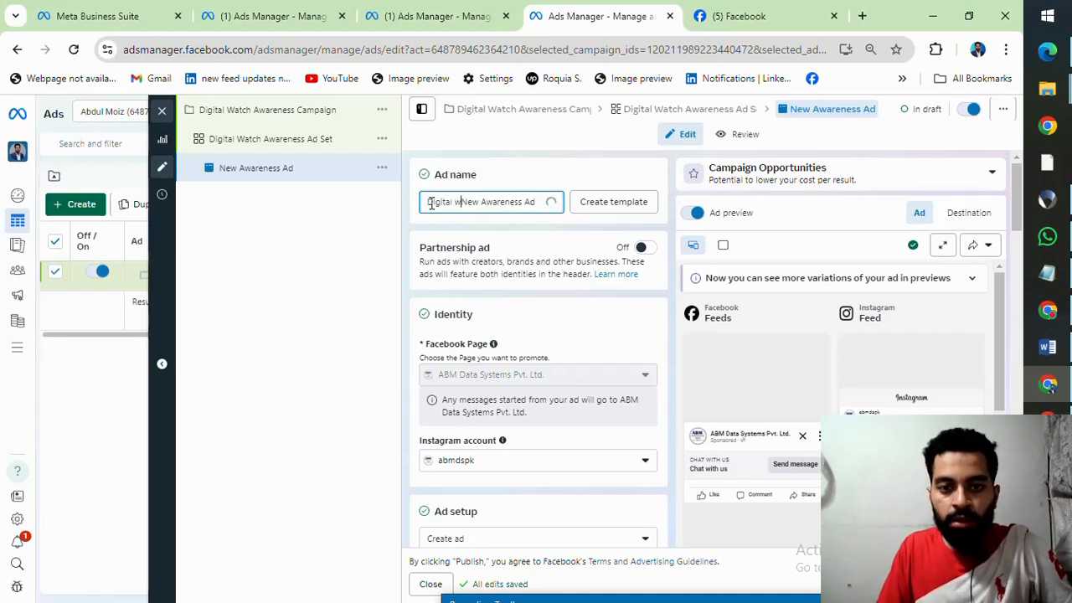
text(tch)
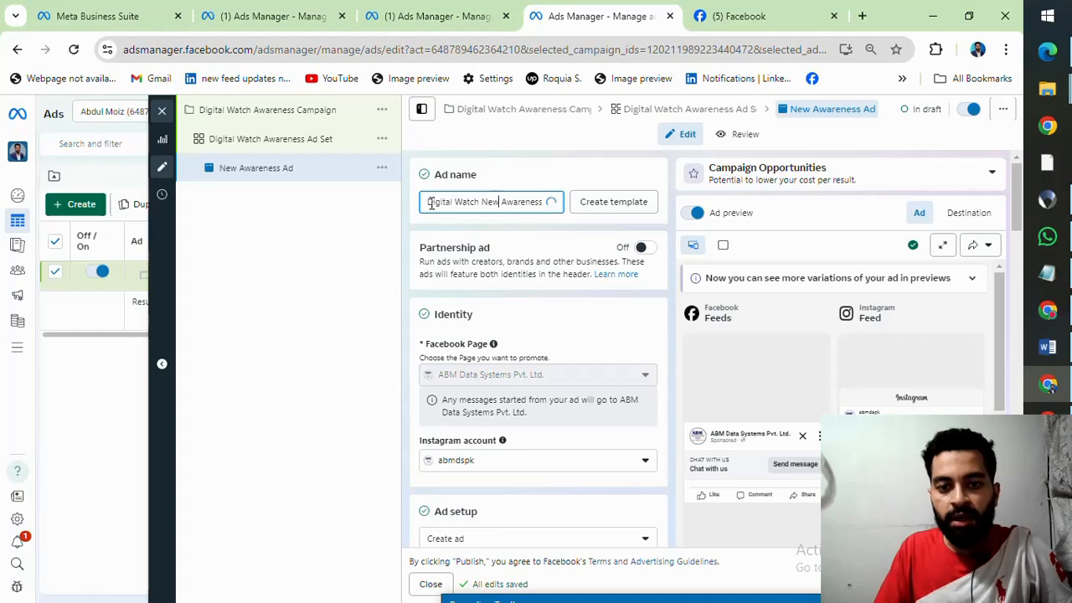
key(BackSpace)
key(BackSpace)
key(BackSpace)
key(BackSpace)
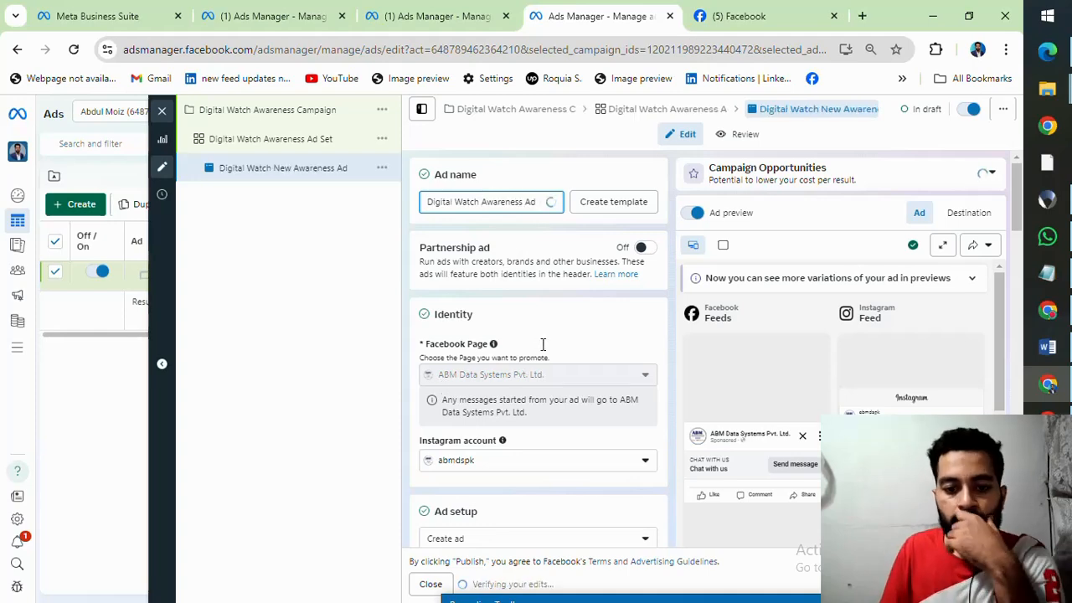
Step: Review the ad's Instagram account choices and its ad setup formats, keeping the current account
scroll(543, 344, down, 4)
scroll(543, 344, up, 1)
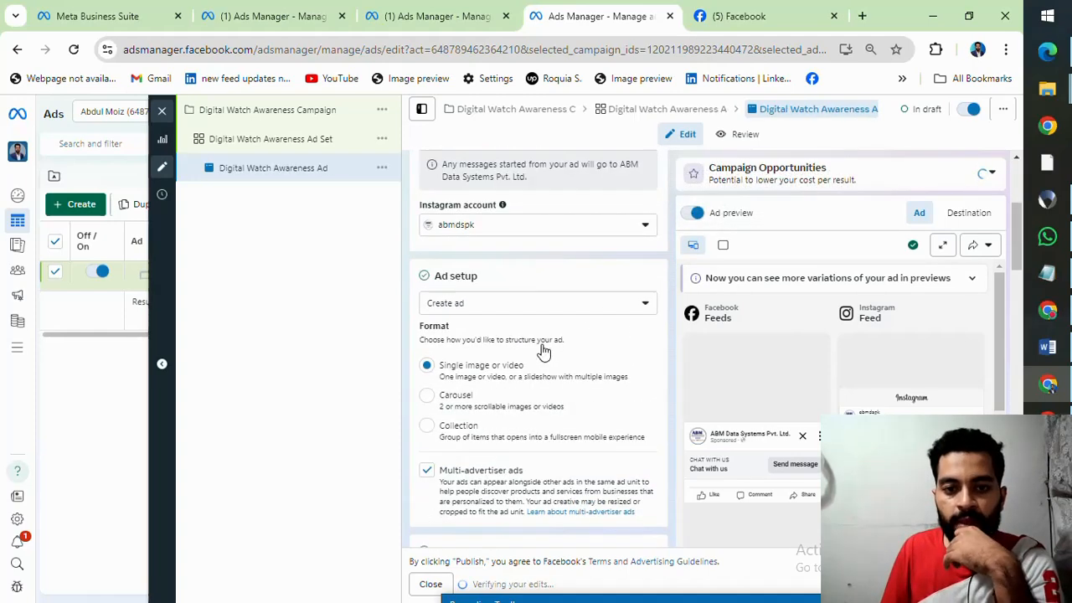
click(646, 230)
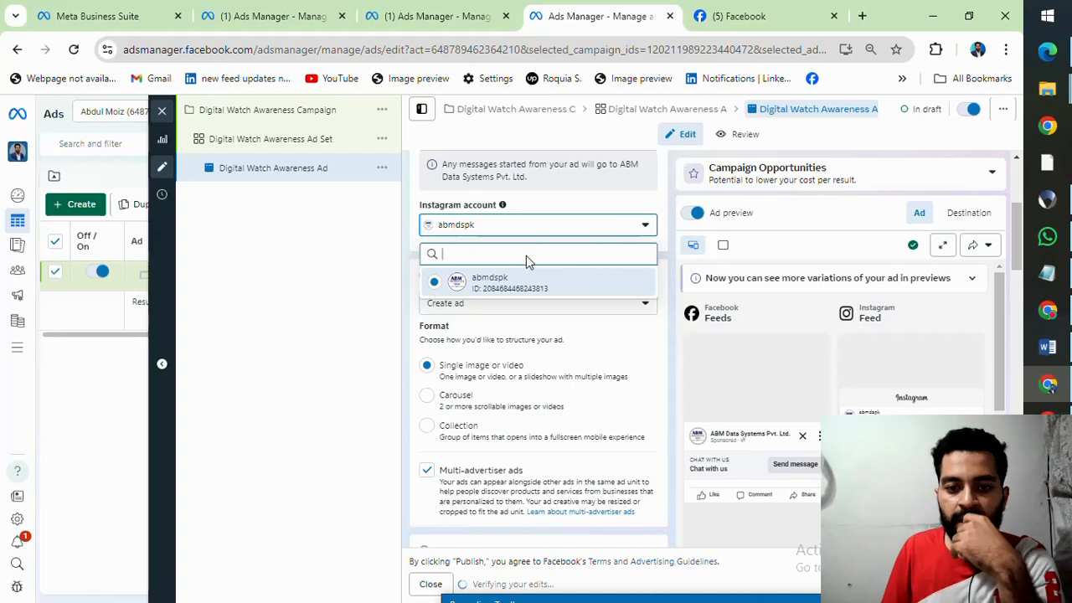
click(397, 276)
scroll(452, 251, up, 2)
scroll(452, 250, down, 2)
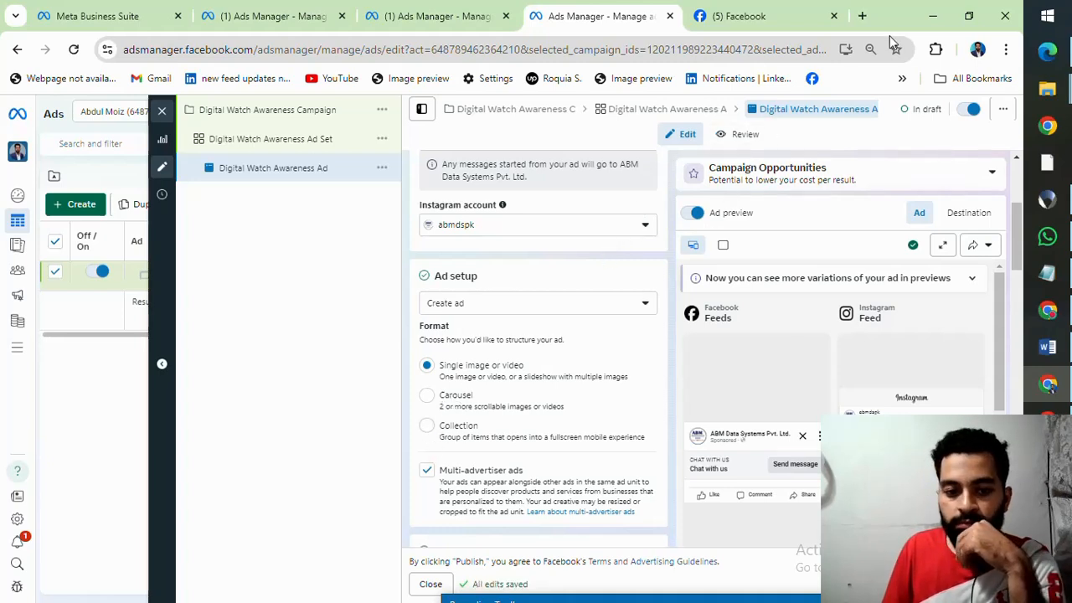
Step: Search Google in a new tab for "facebook ad format" and show the image results
click(865, 15)
text(ad)
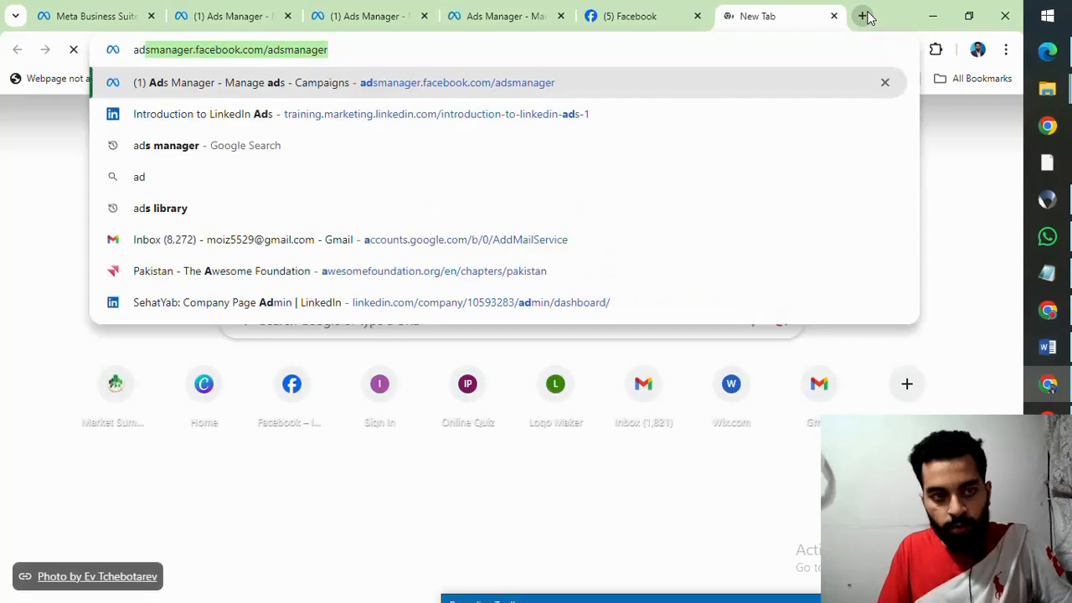
text( format)
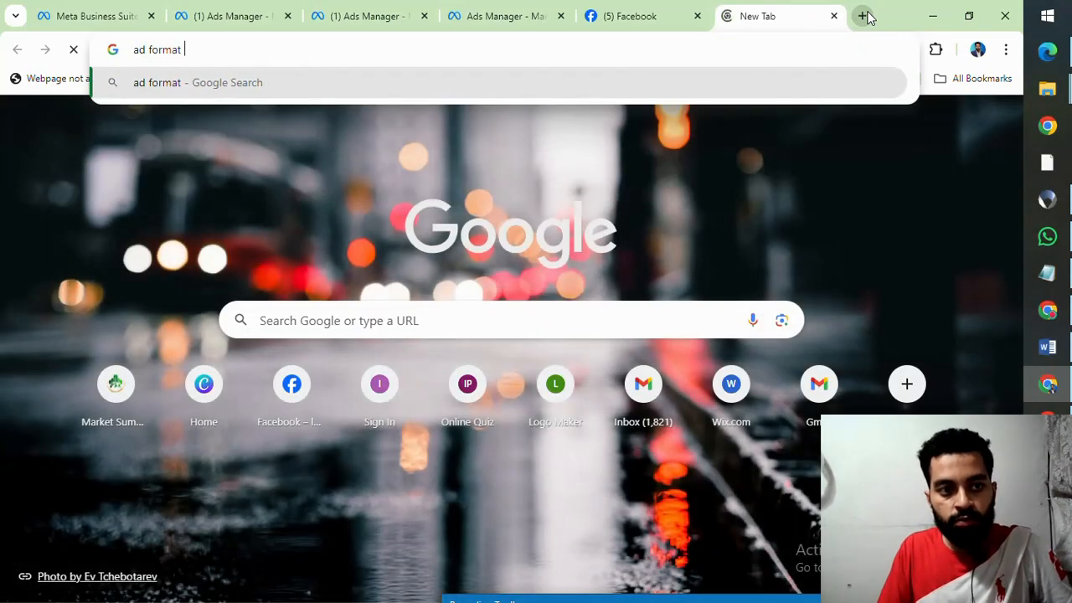
text(facebo)
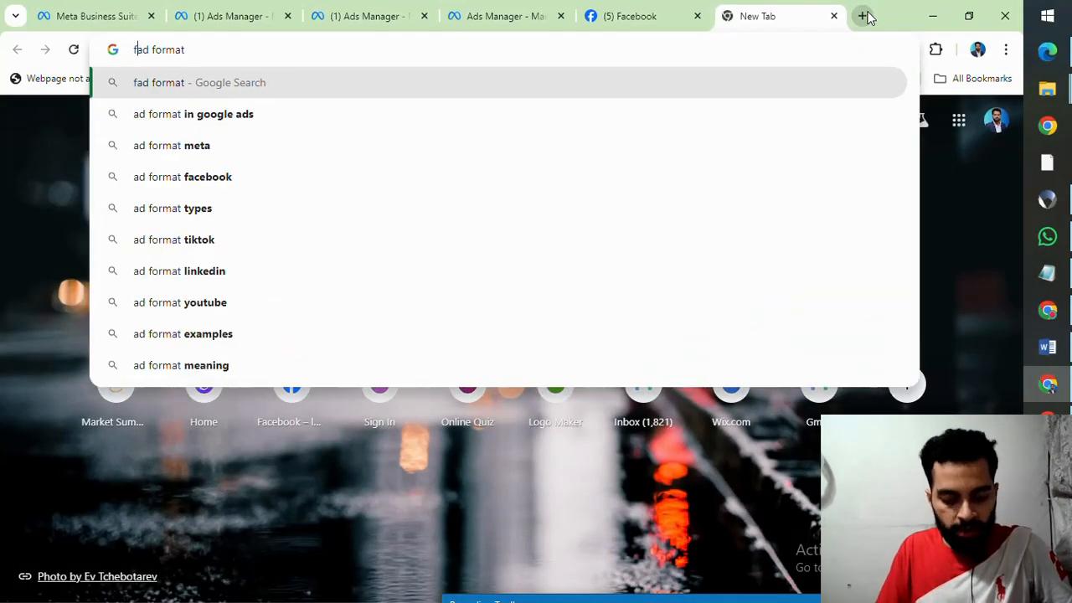
text(ok)
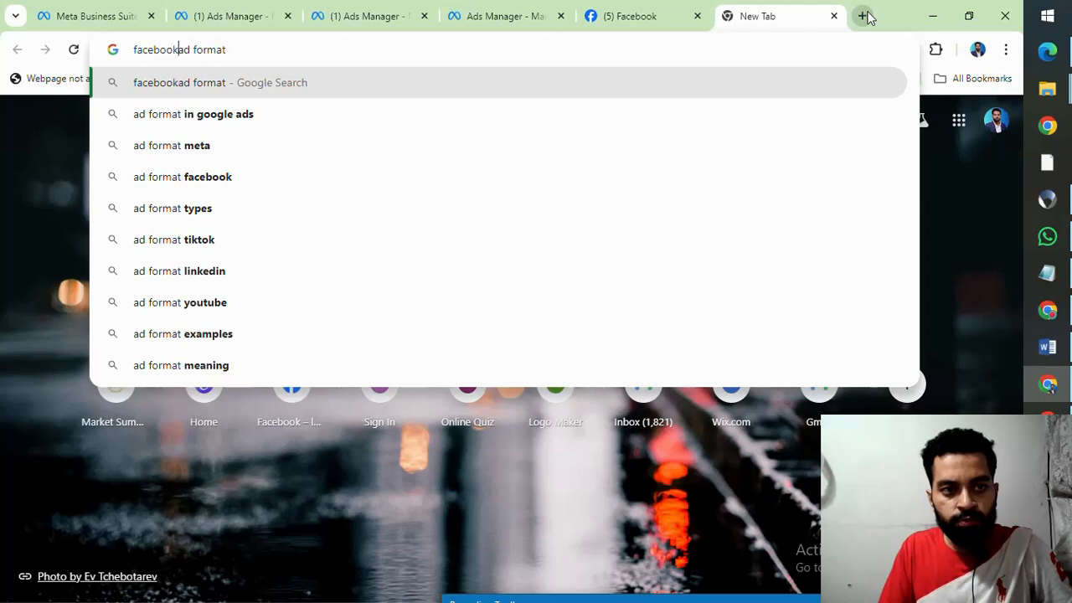
key(Return)
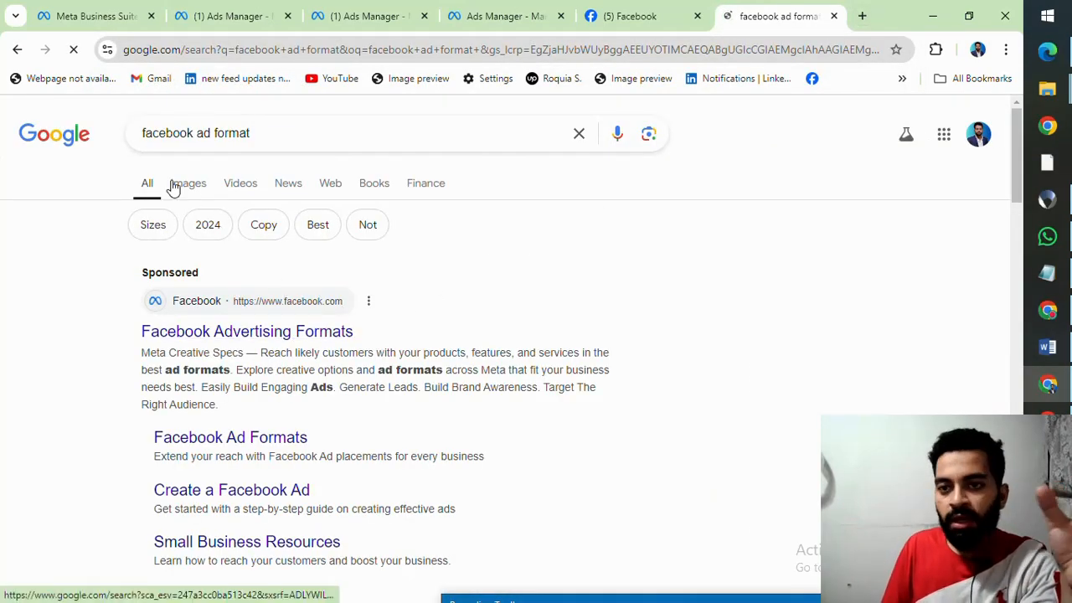
click(186, 184)
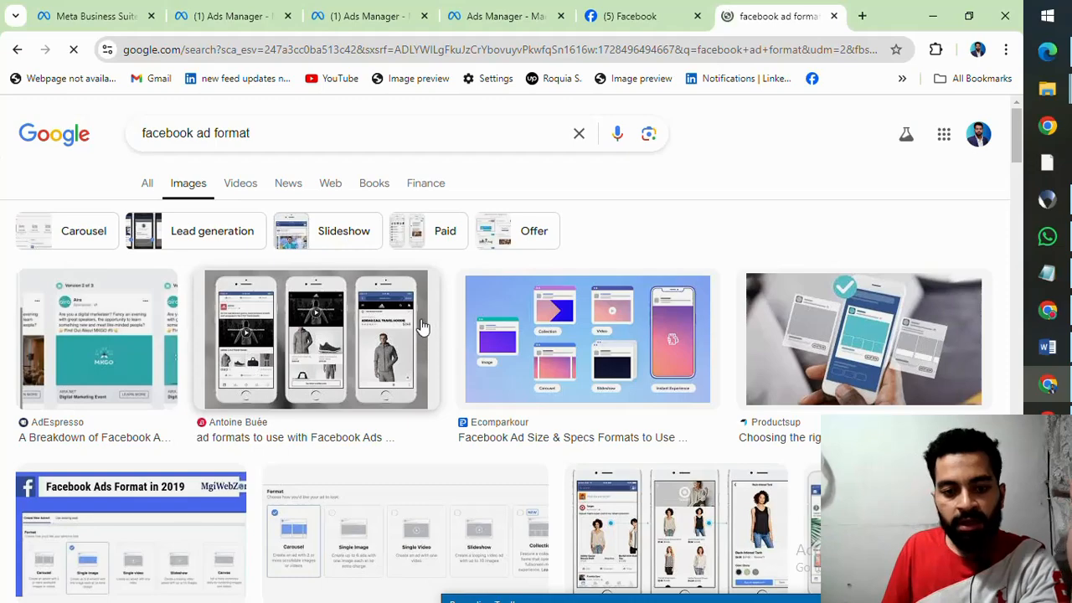
Step: Browse the image results and open the Social Media College picture comparing image, video, carousel, collection and instant experience ads
scroll(315, 309, down, 2)
scroll(360, 299, down, 2)
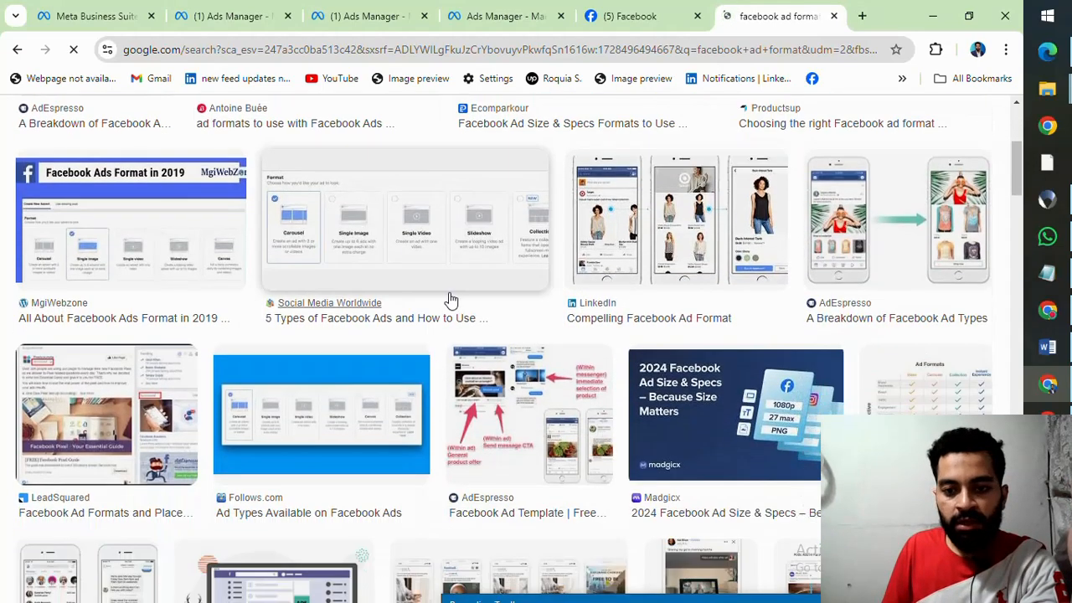
scroll(469, 295, up, 1)
scroll(484, 295, down, 5)
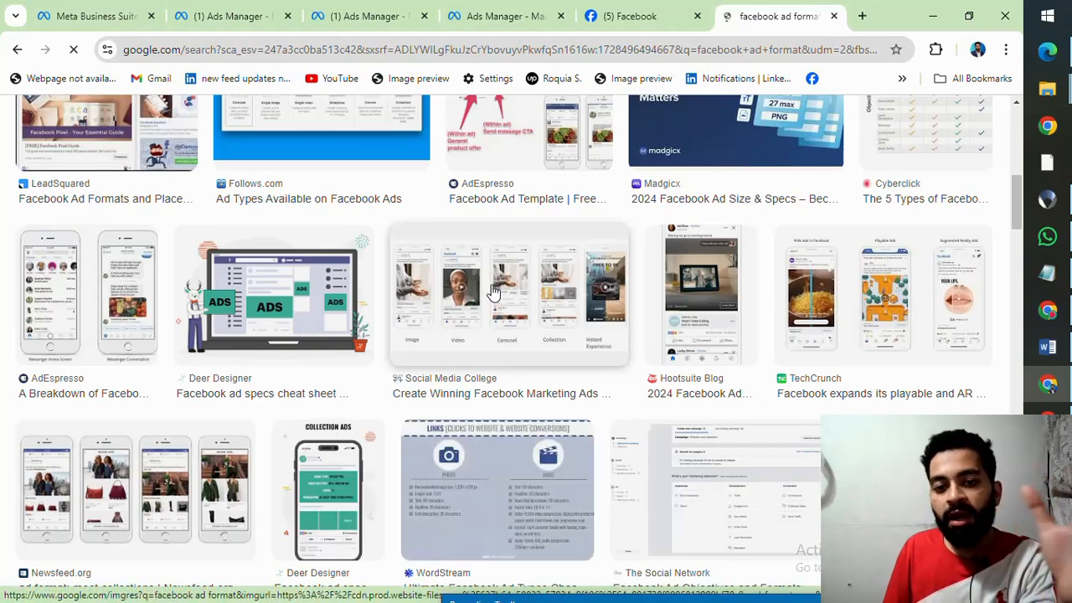
click(494, 290)
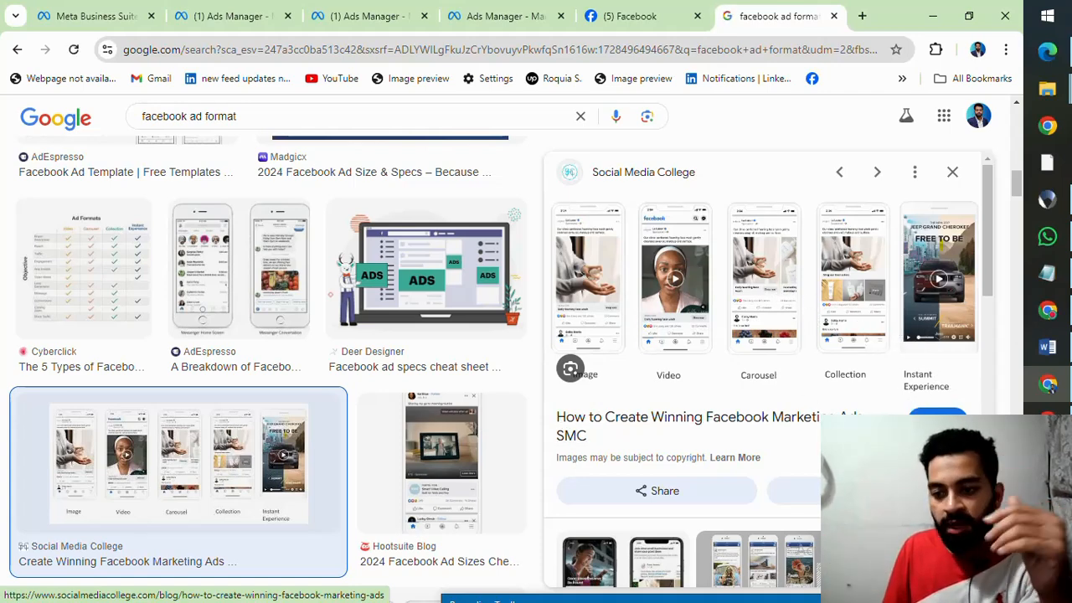
Step: Open the Social Media College article behind the picture and look through it for its ad format guidance
click(937, 420)
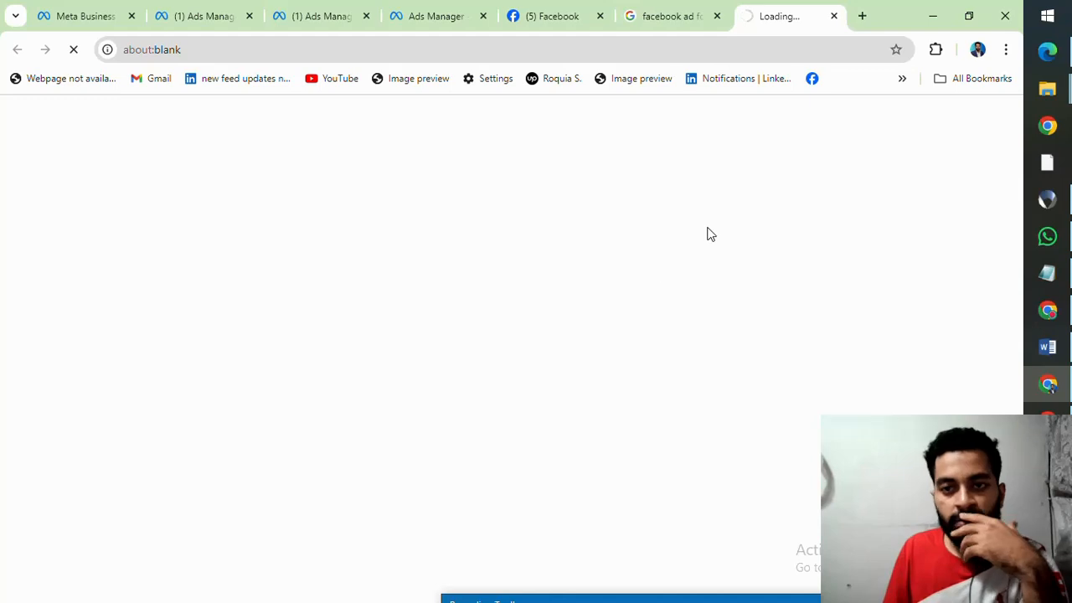
mouse_move(544, 10)
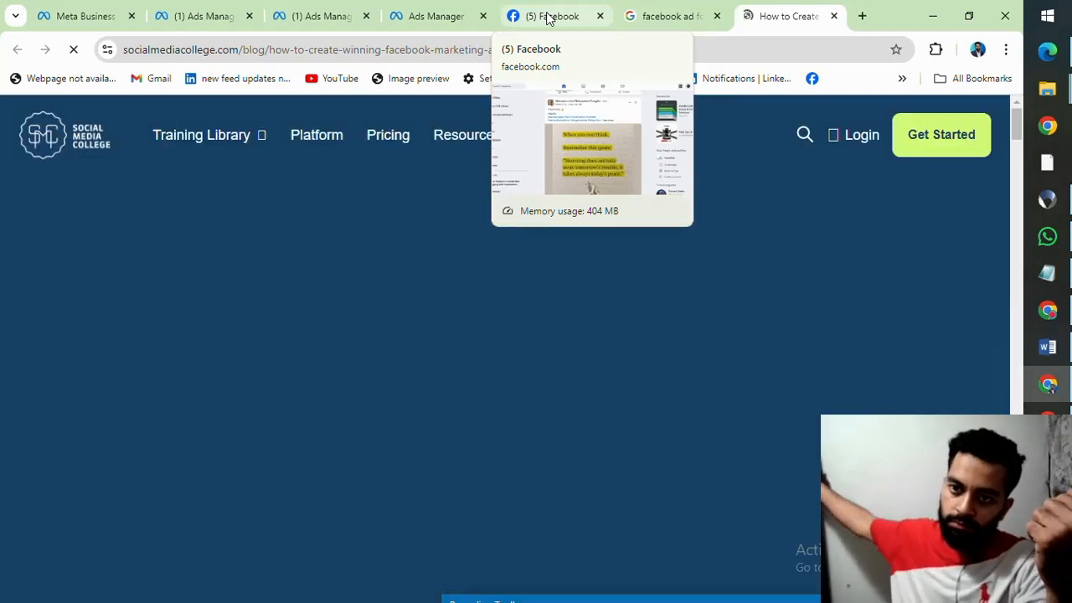
scroll(454, 214, down, 15)
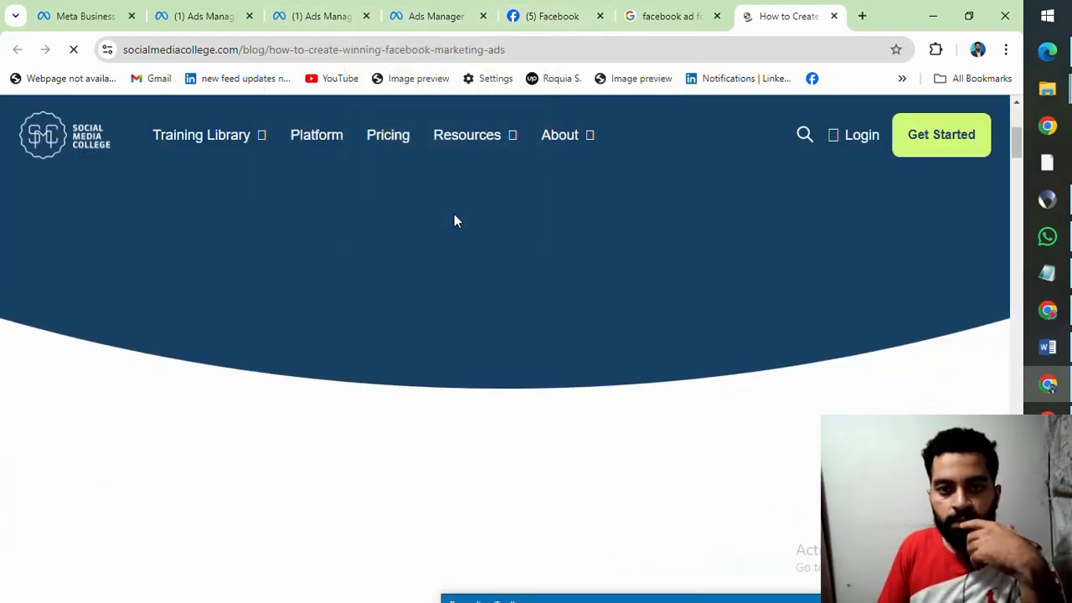
scroll(471, 239, down, 10)
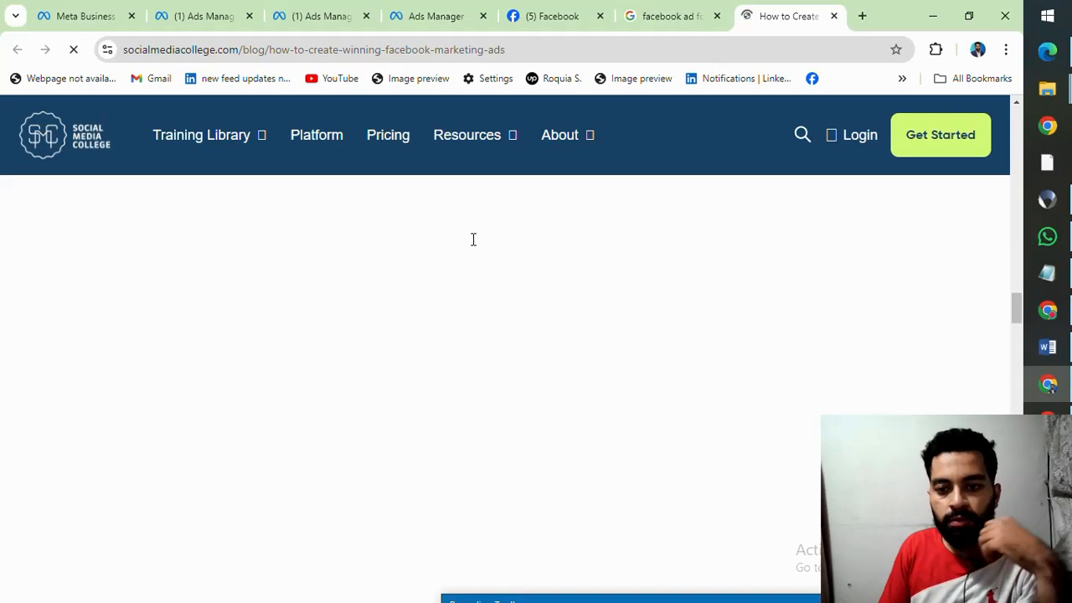
scroll(472, 240, down, 2)
scroll(473, 239, up, 10)
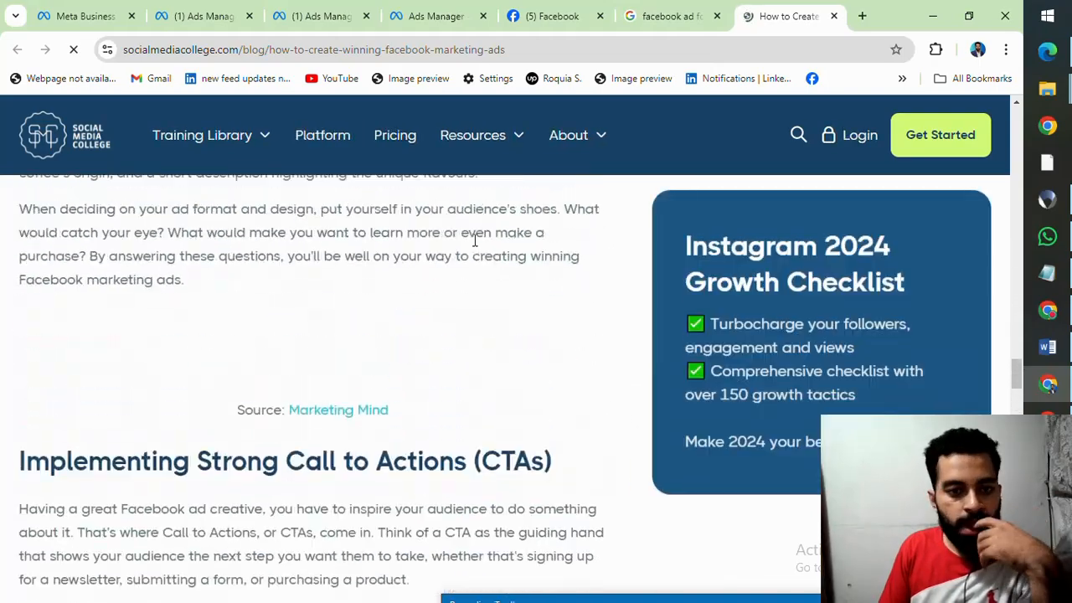
scroll(474, 240, up, 20)
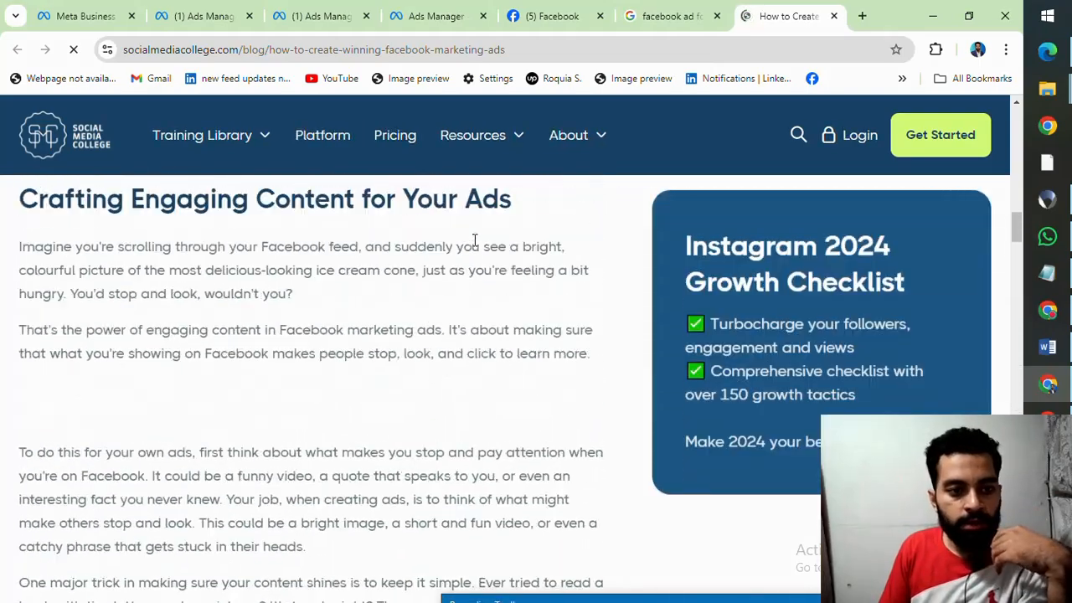
scroll(474, 240, down, 15)
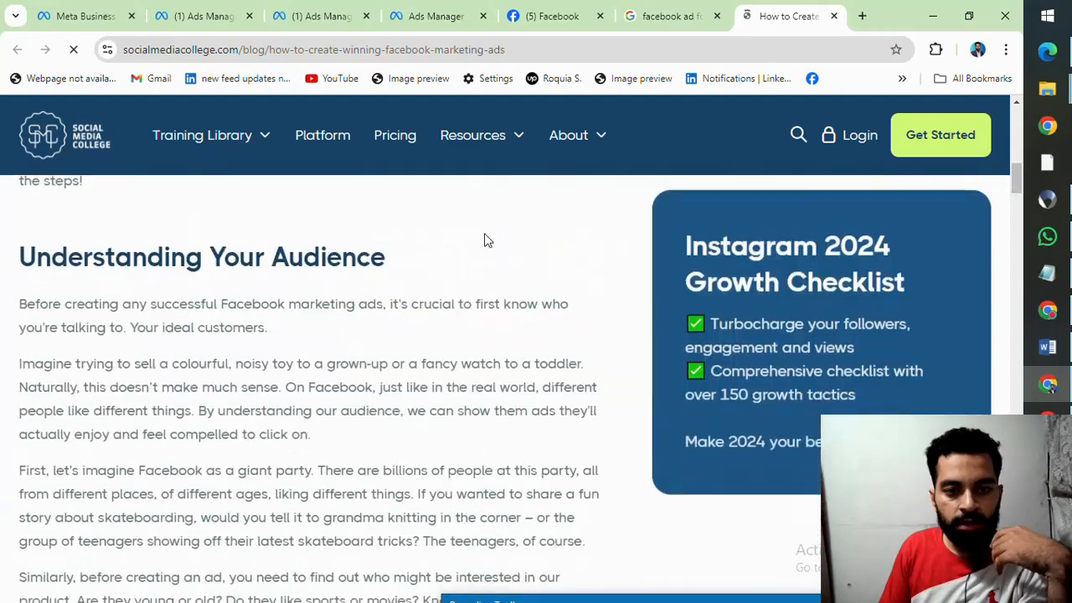
scroll(483, 239, down, 15)
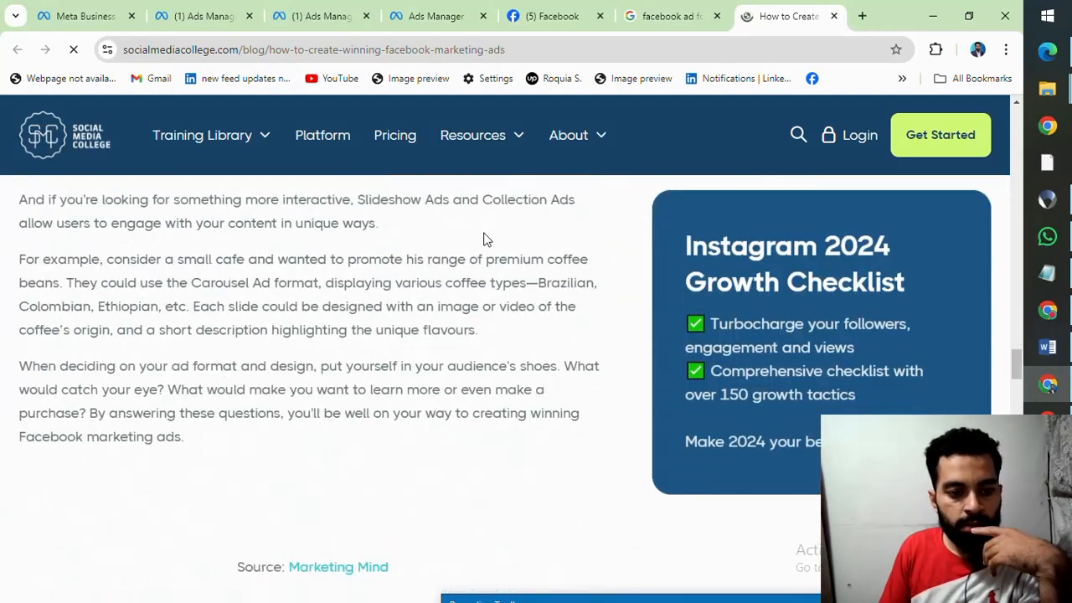
scroll(484, 239, down, 20)
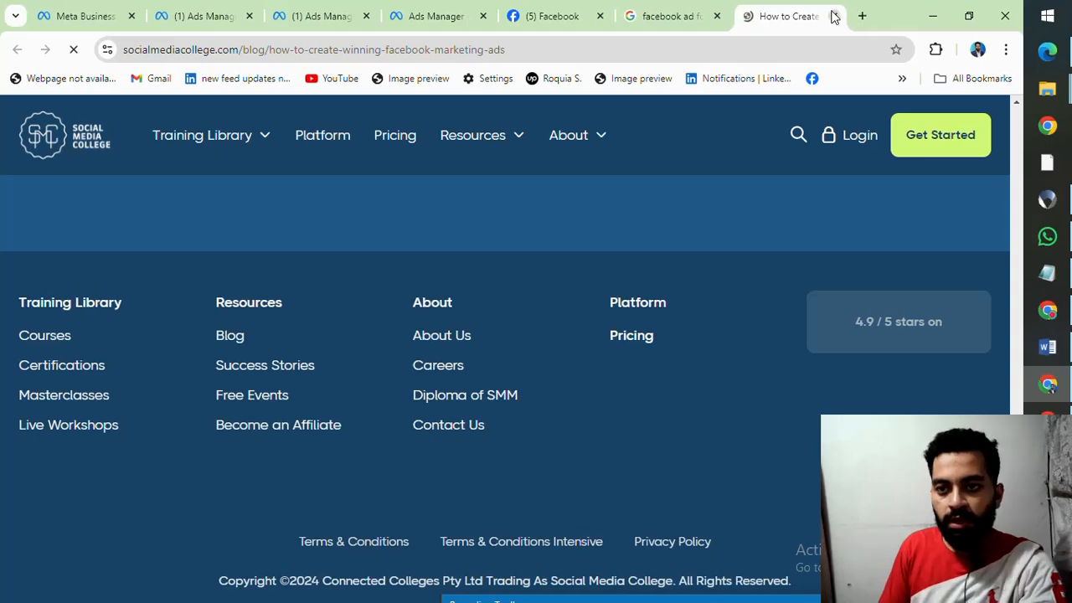
Step: Close the article and the image search, and return to the Digital Watch Awareness Ad in Ads Manager
click(833, 16)
click(834, 16)
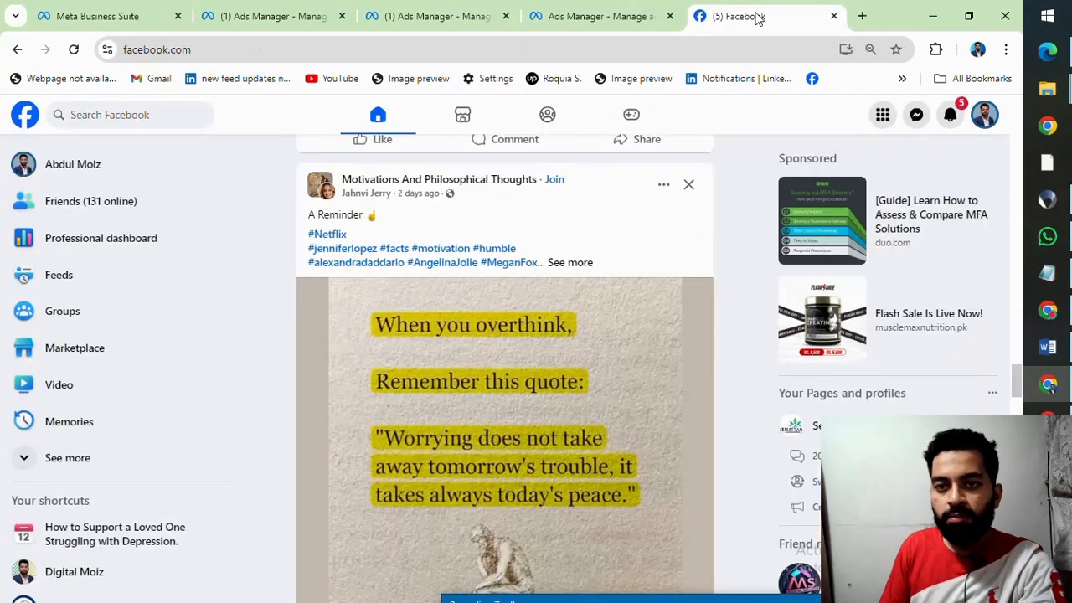
click(601, 13)
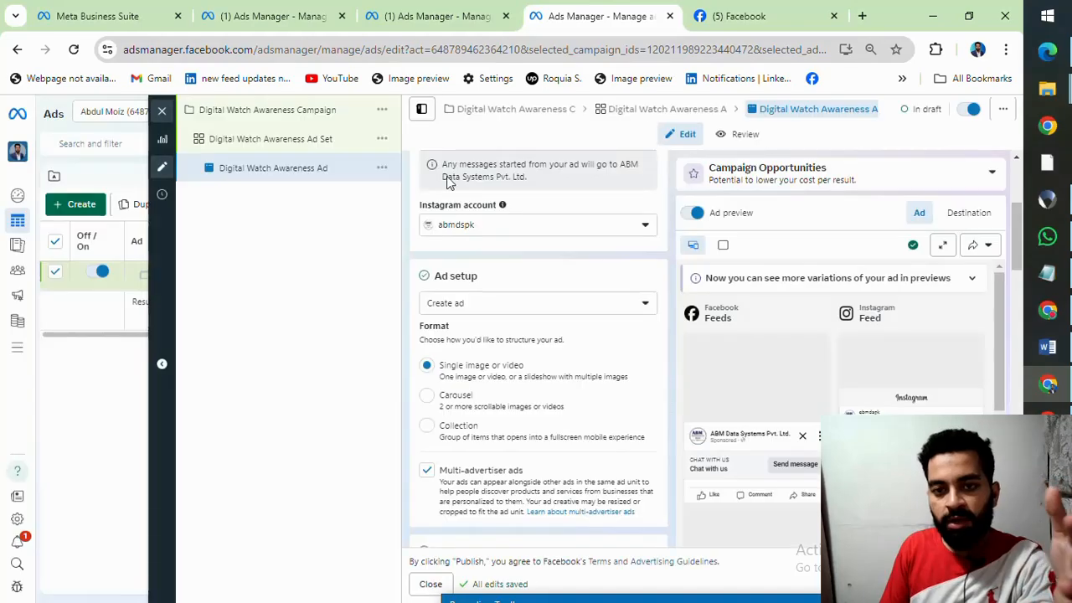
Step: Add an image to the ad creative, choosing the DMSTI Social account image (1741 × 1978), and continue to cropping
scroll(543, 365, down, 3)
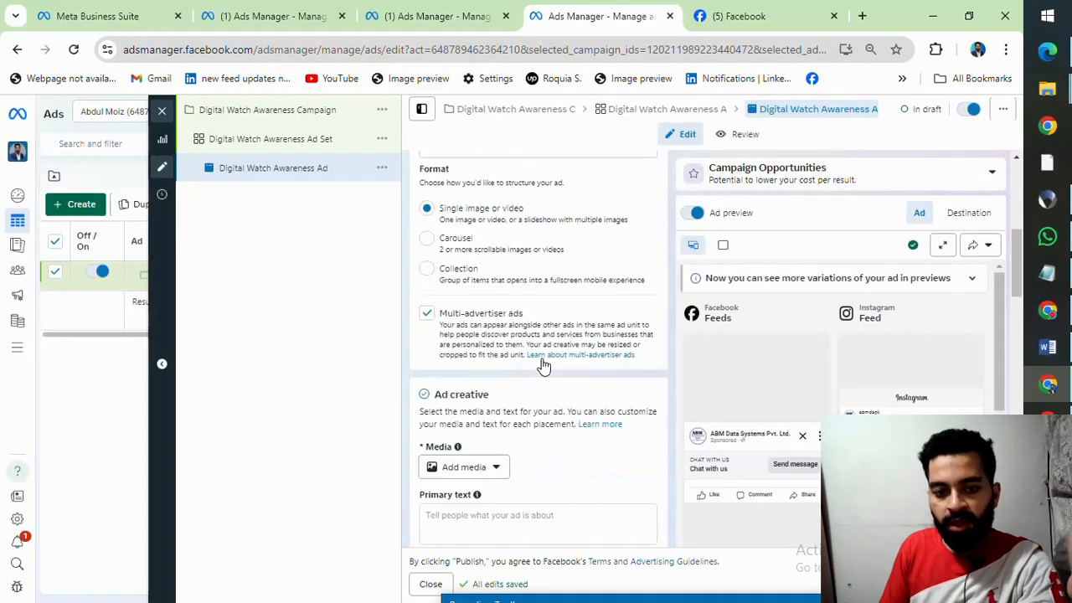
scroll(469, 283, up, 2)
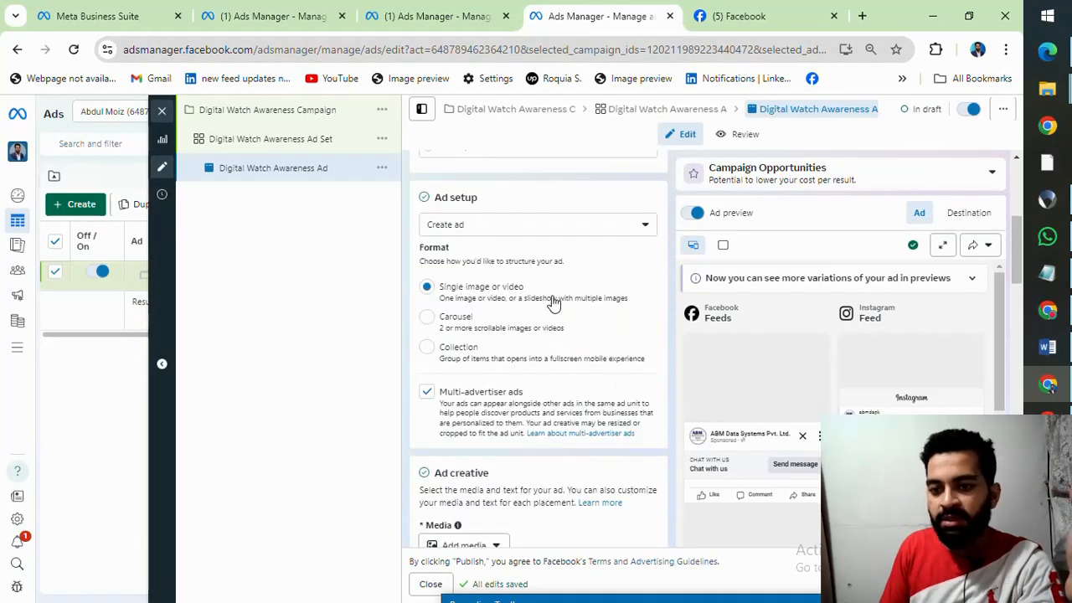
scroll(553, 303, down, 2)
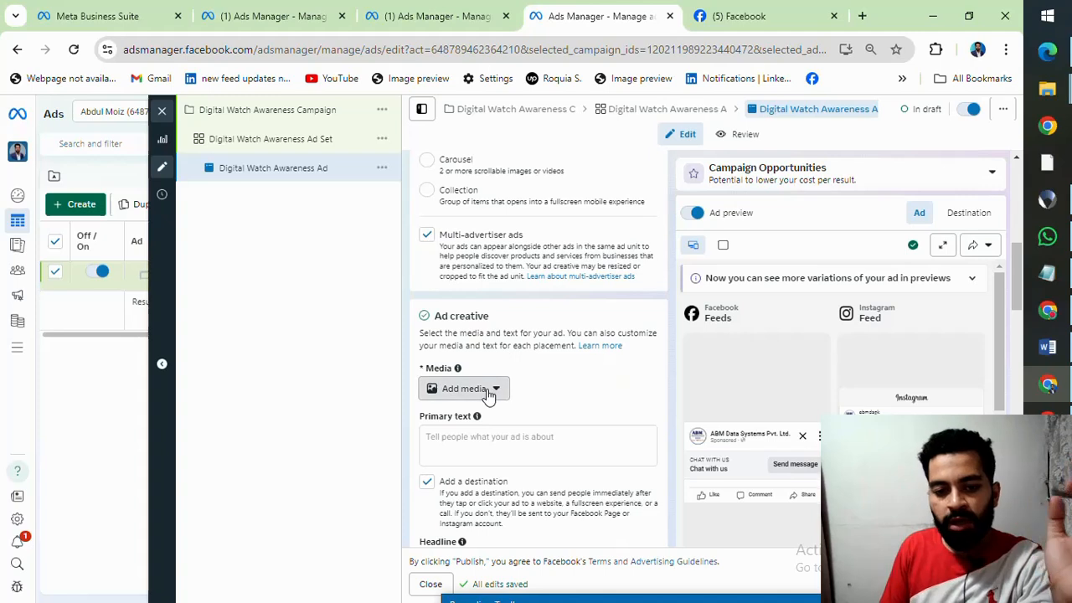
click(486, 390)
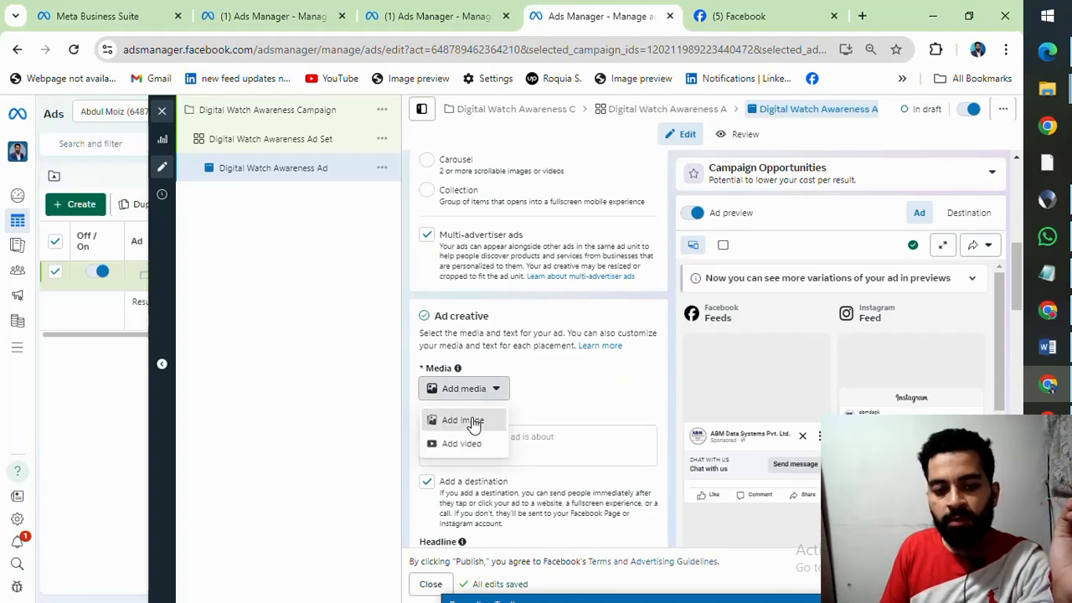
click(471, 421)
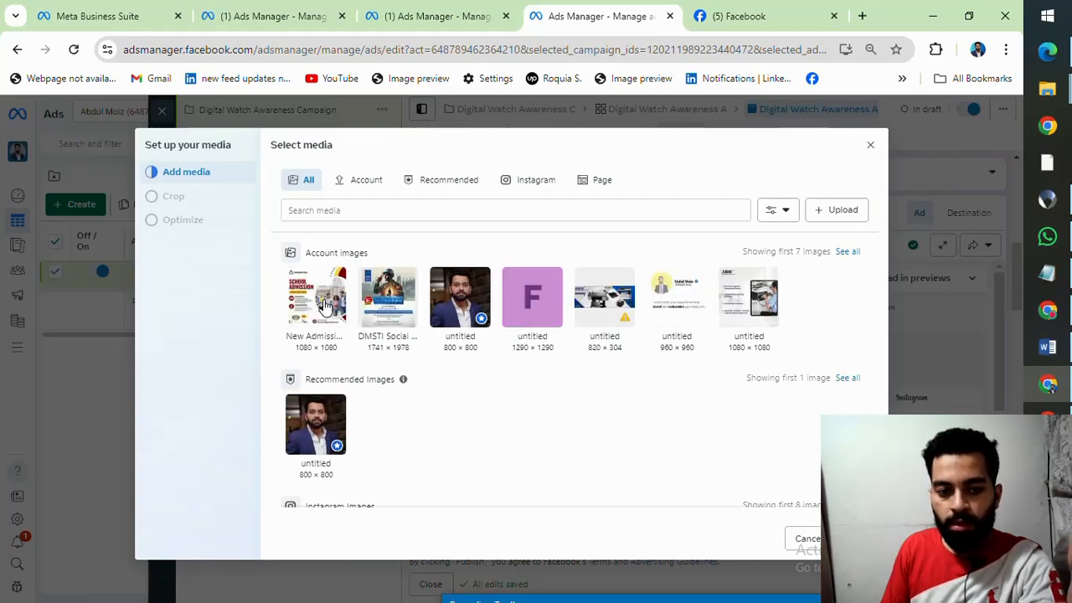
click(387, 301)
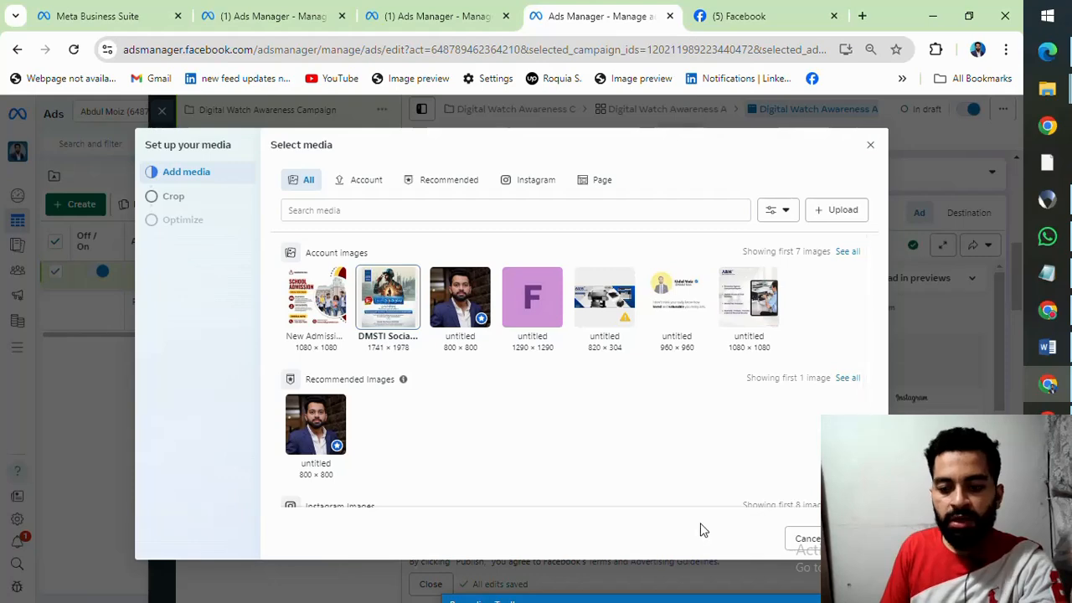
click(857, 538)
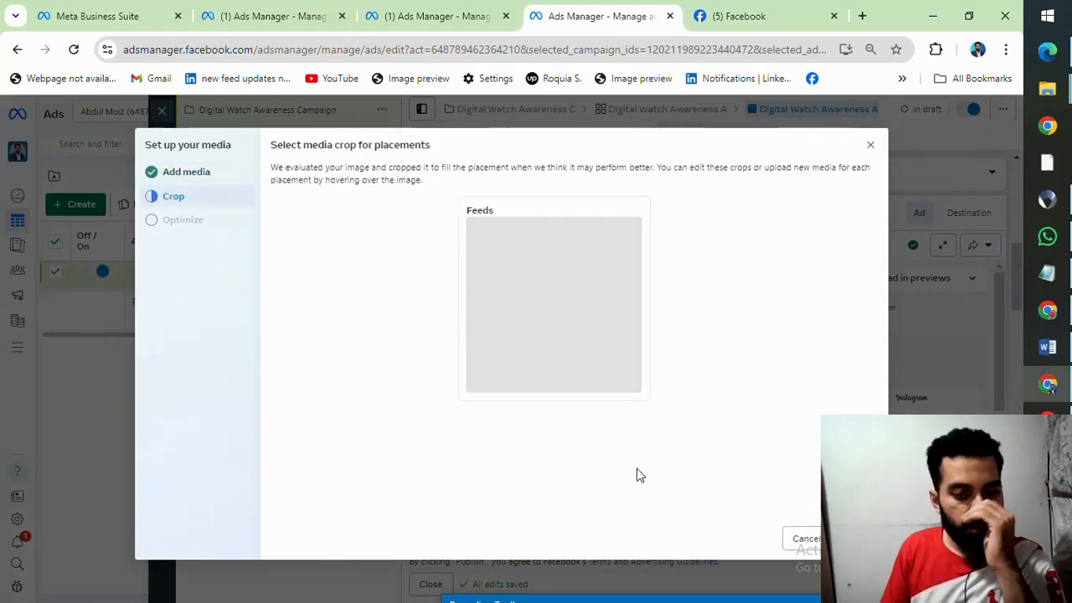
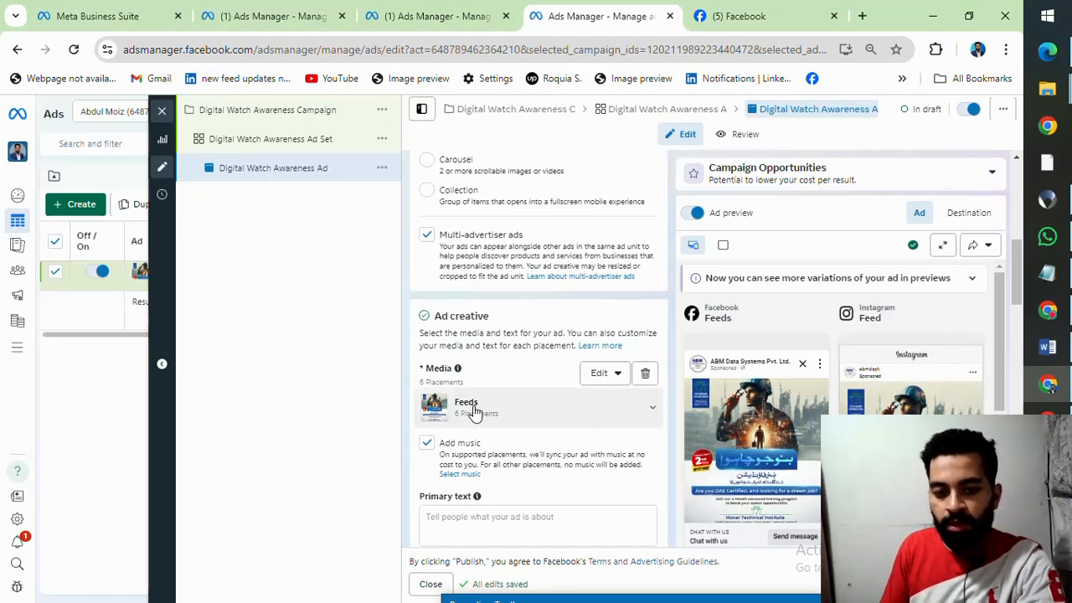
Step: Copy the full text of the Adspy Master sponsored post on Facebook into the ad's primary text
scroll(780, 404, down, 1)
scroll(541, 427, down, 1)
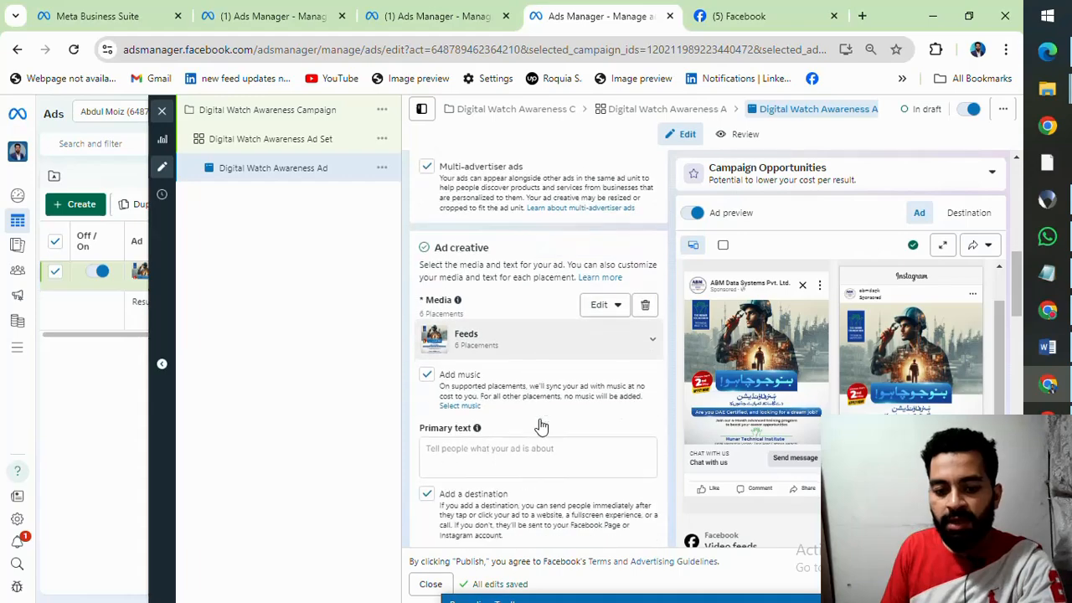
click(521, 437)
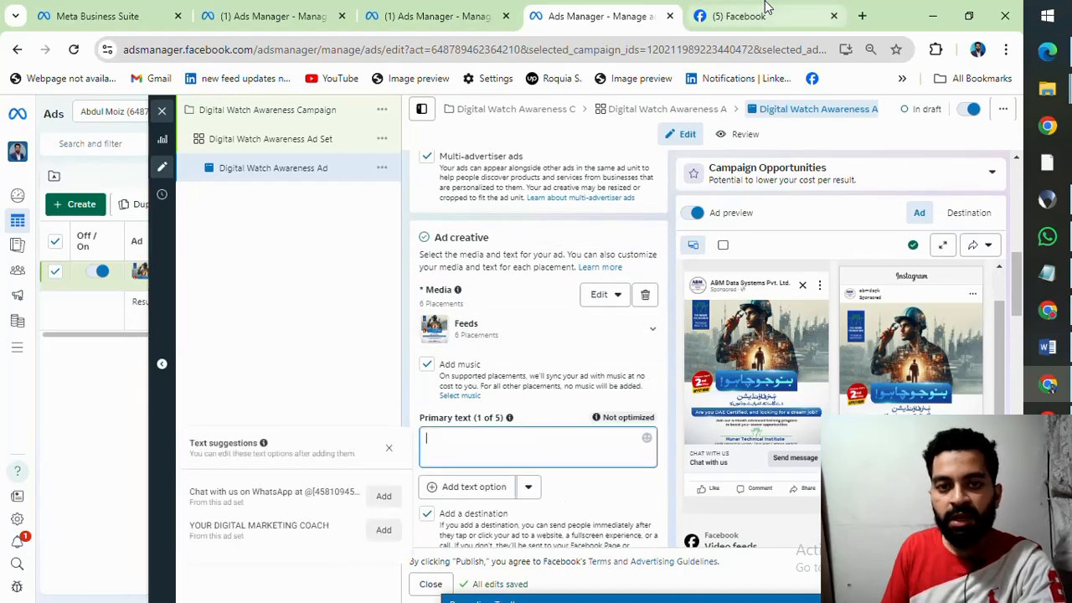
click(737, 16)
scroll(468, 299, down, 3)
scroll(471, 303, up, 9)
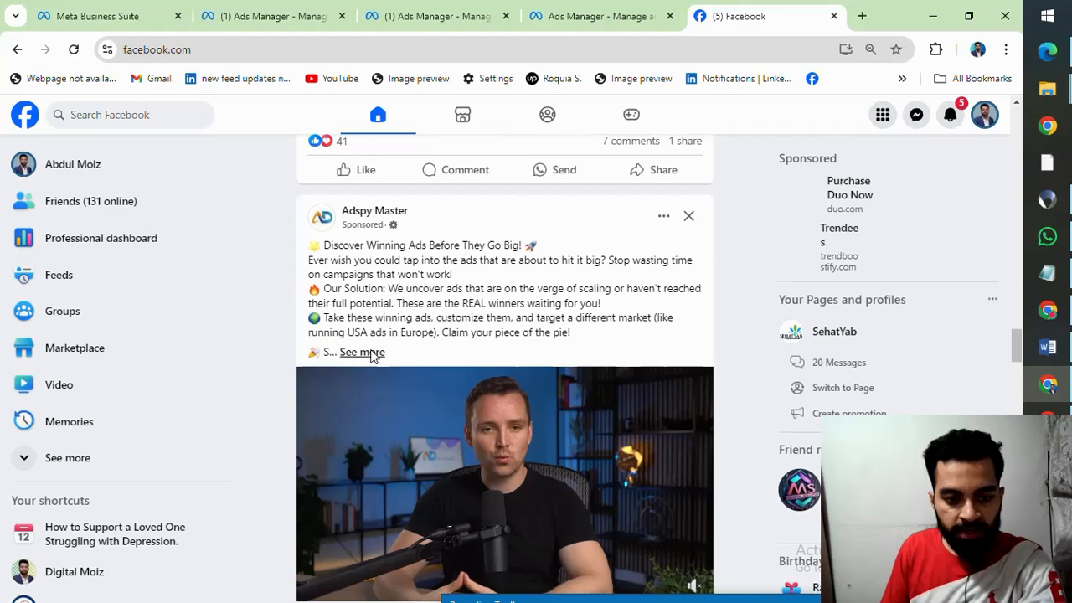
click(360, 351)
drag(307, 251, 510, 386)
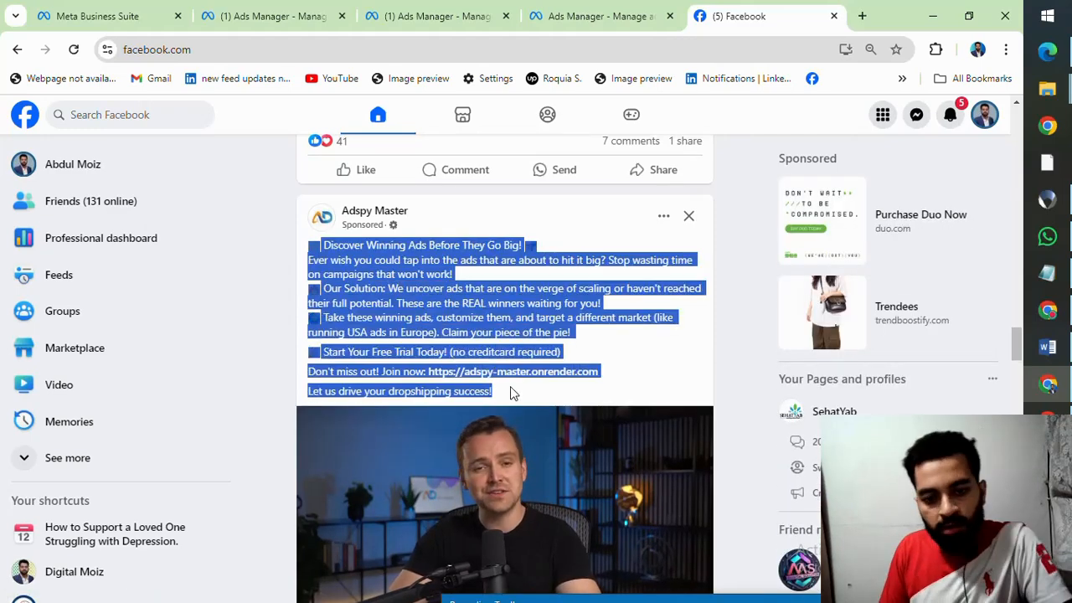
click(590, 17)
key(ctrl+v)
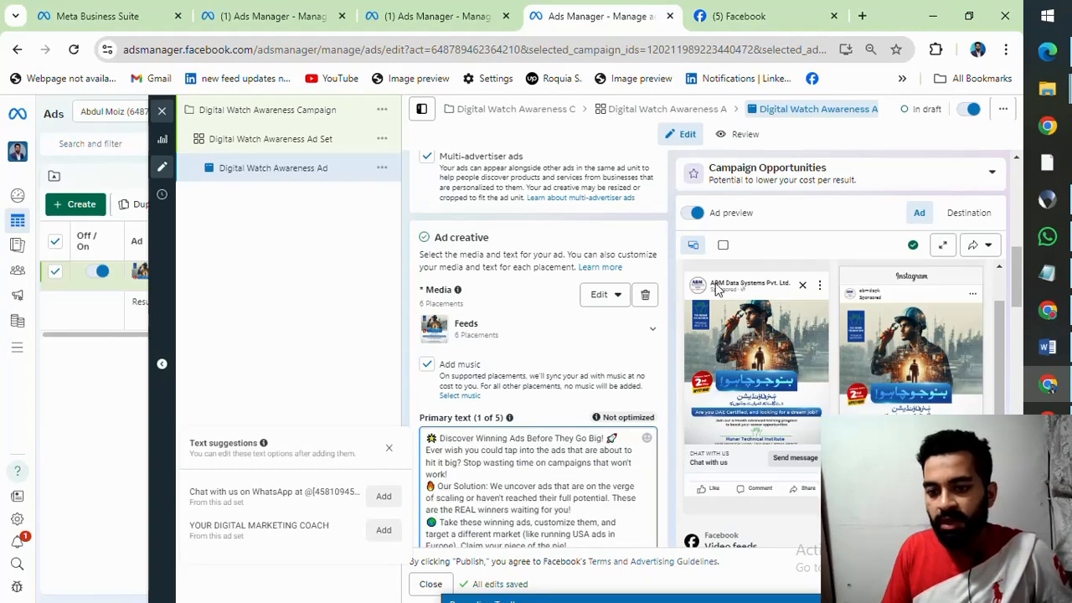
scroll(709, 314, down, 1)
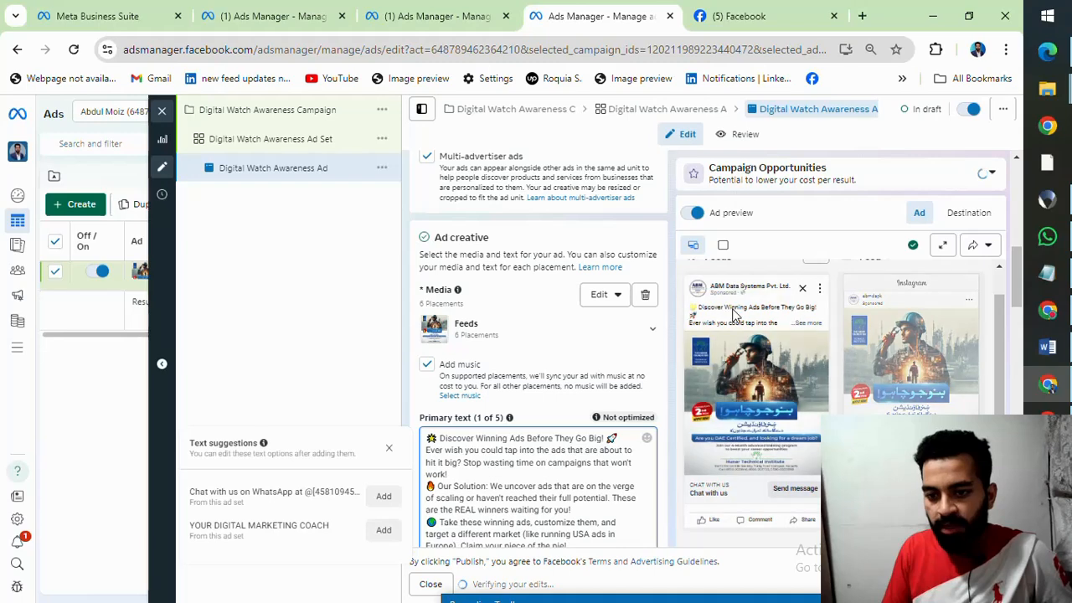
Step: Examine the headline and button below the Adspy Master sponsored video on Facebook, and return to the ad draft
click(444, 8)
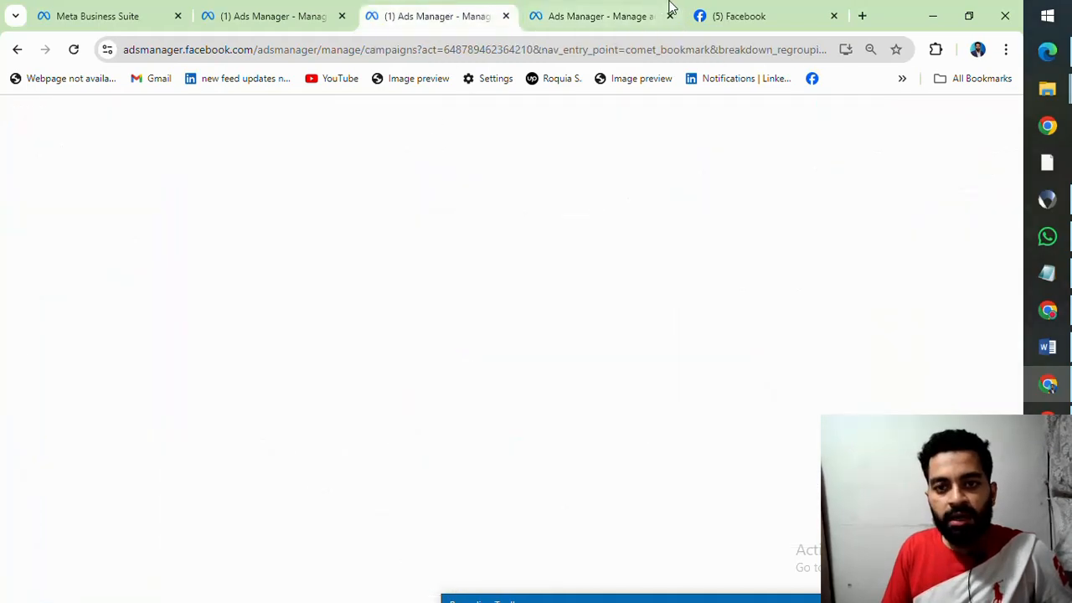
click(693, 12)
scroll(502, 289, down, 5)
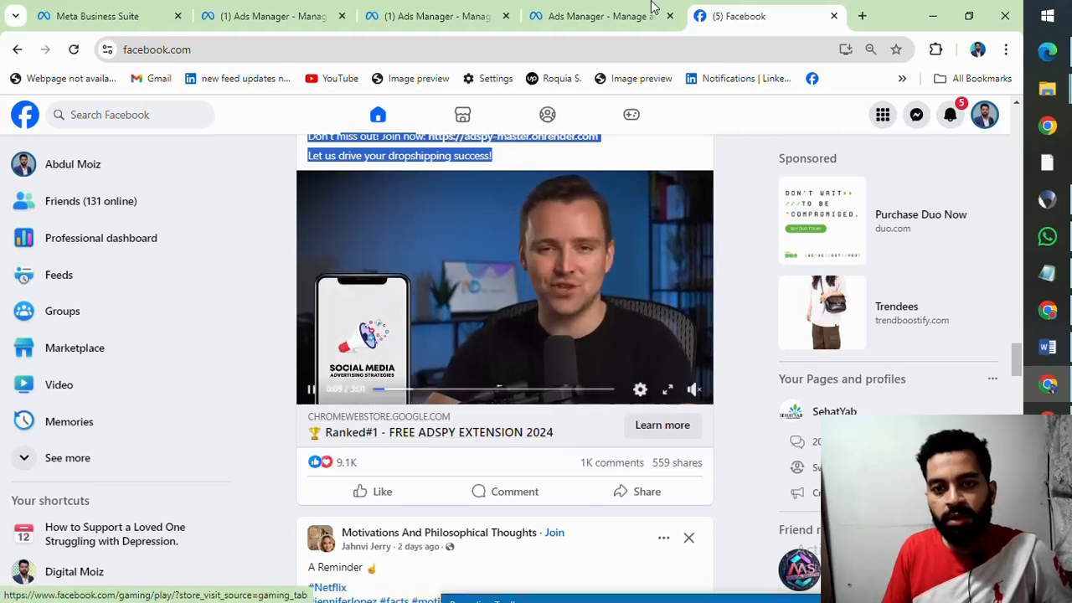
click(444, 16)
click(583, 10)
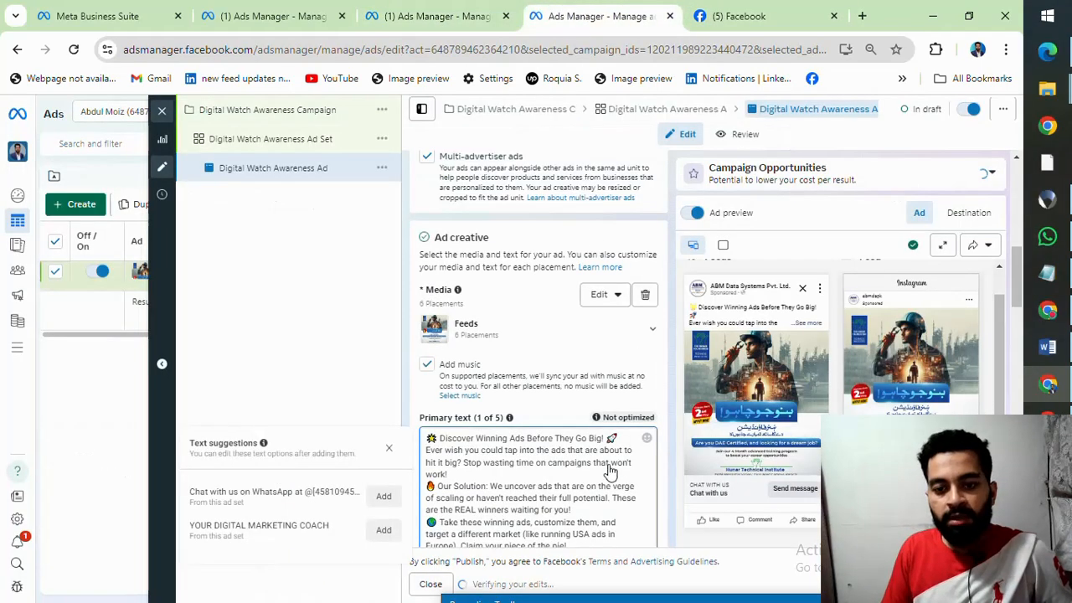
Step: Replace the ad's headline with "Apply Now"
scroll(642, 383, down, 4)
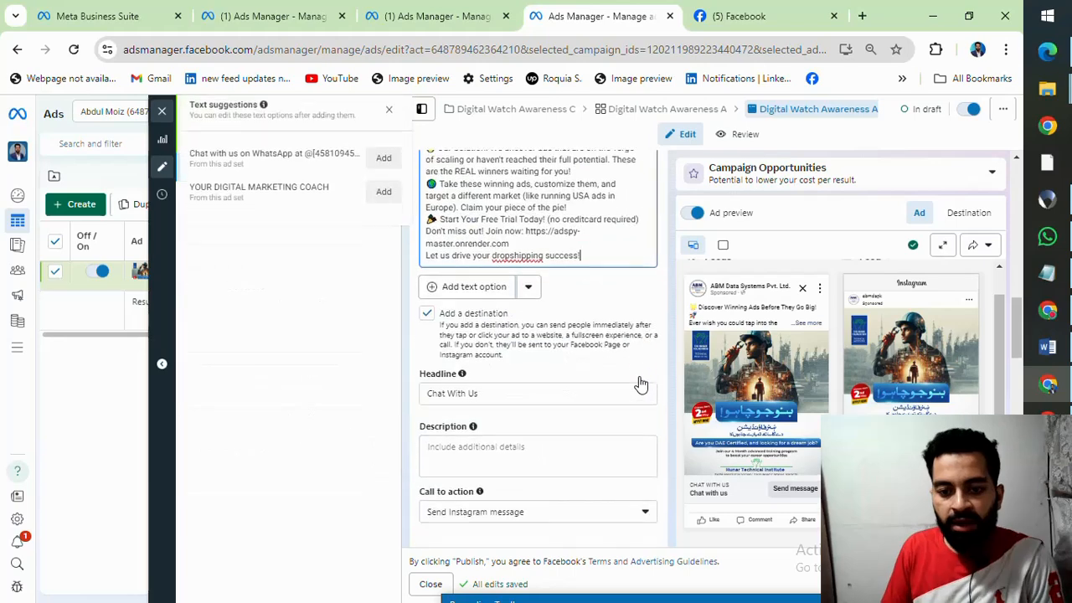
double_click(515, 338)
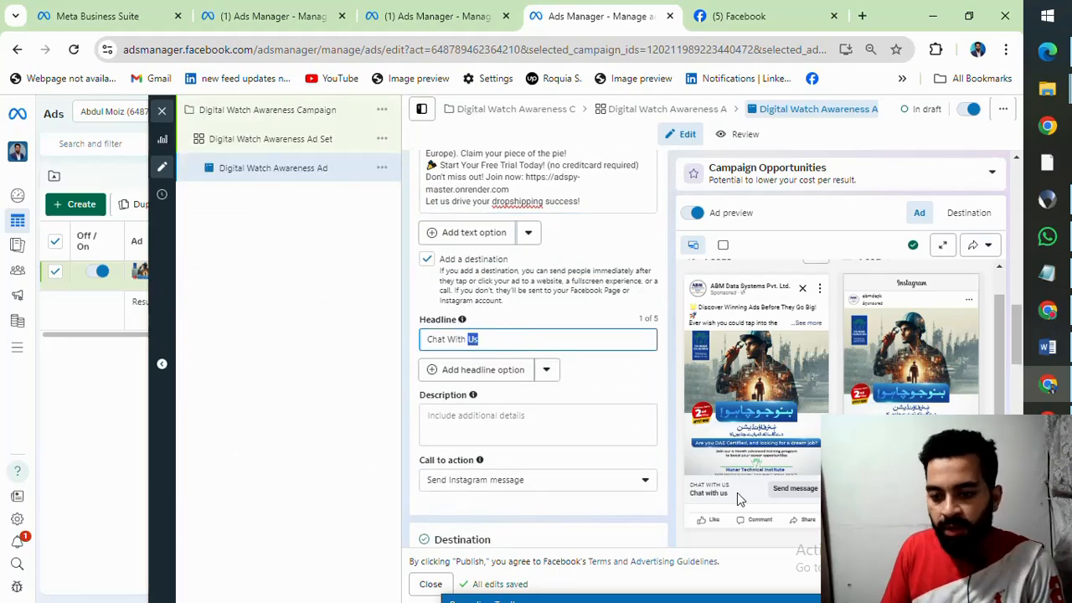
triple_click(520, 339)
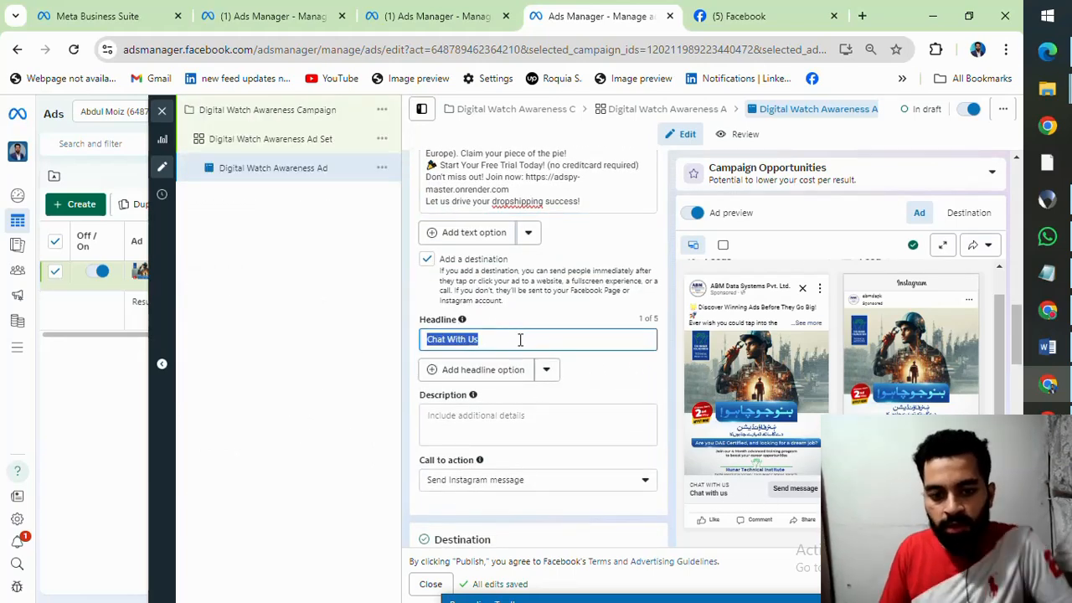
text(Boo)
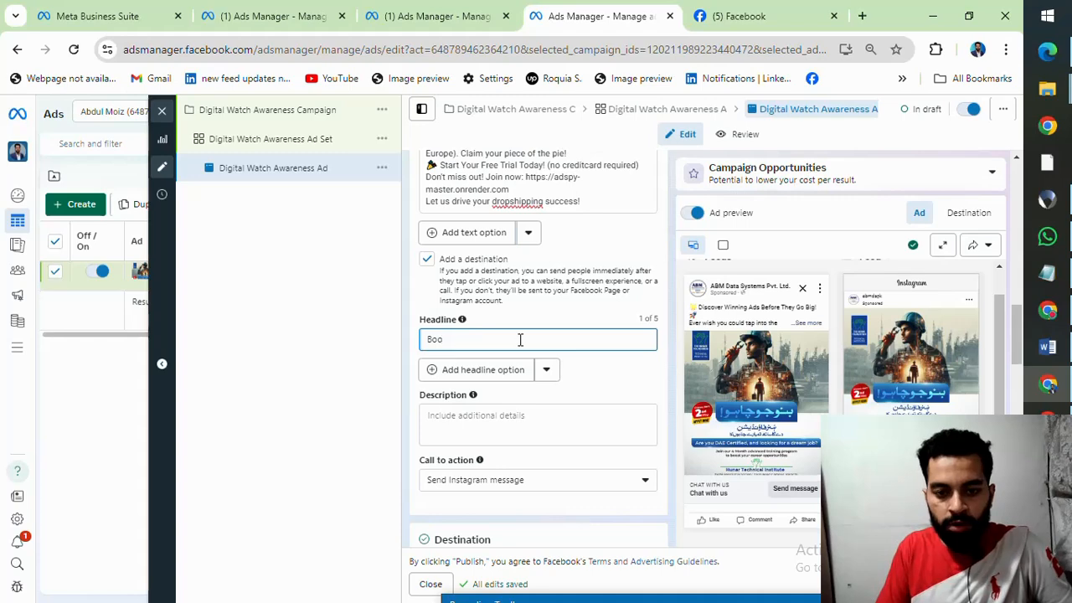
key(BackSpace)
key(BackSpace)
key(BackSpace)
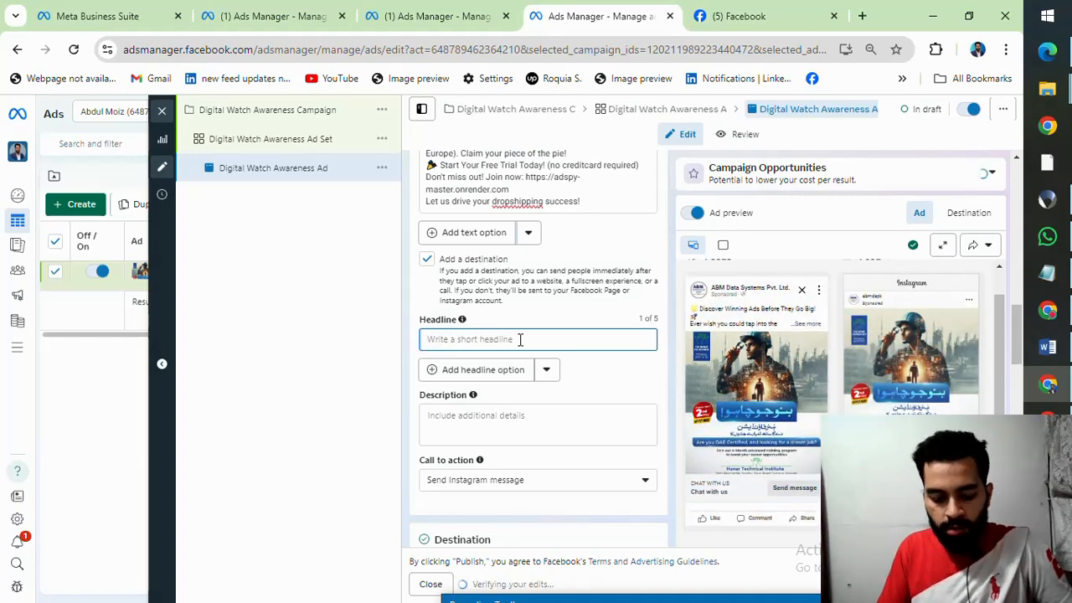
text(Apply Now)
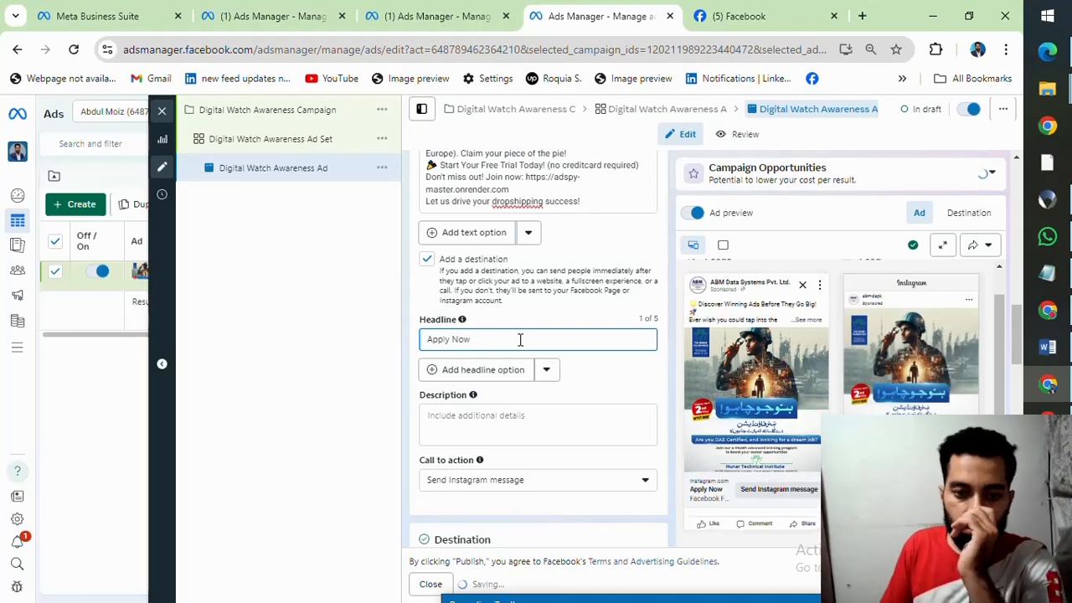
Step: Change the ad's headline to "Book Your Seats"
key(ctrl+a)
key(BackSpace)
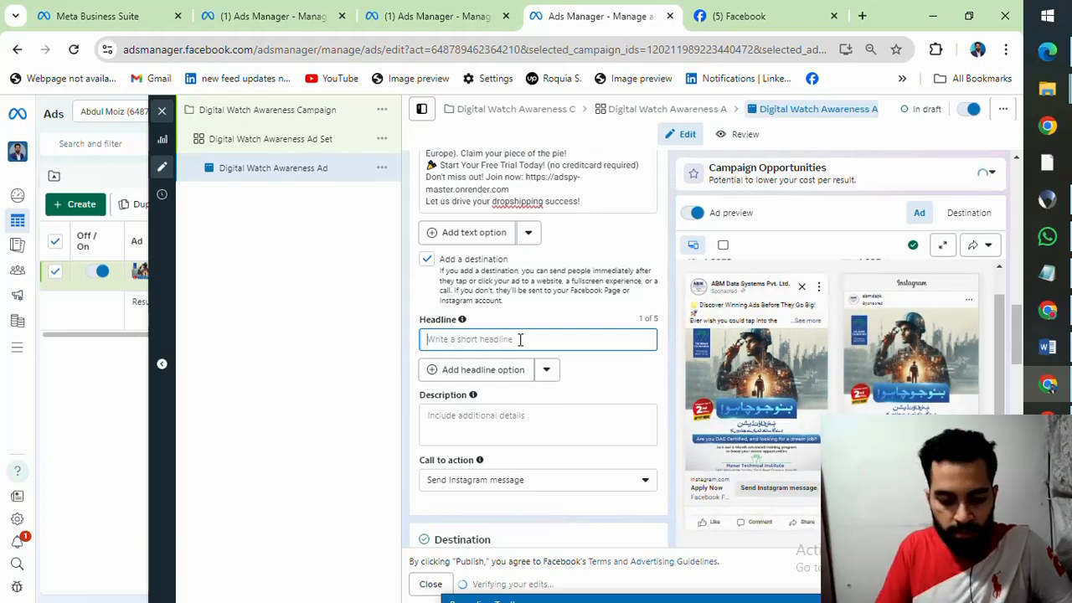
text(Book Your Seats)
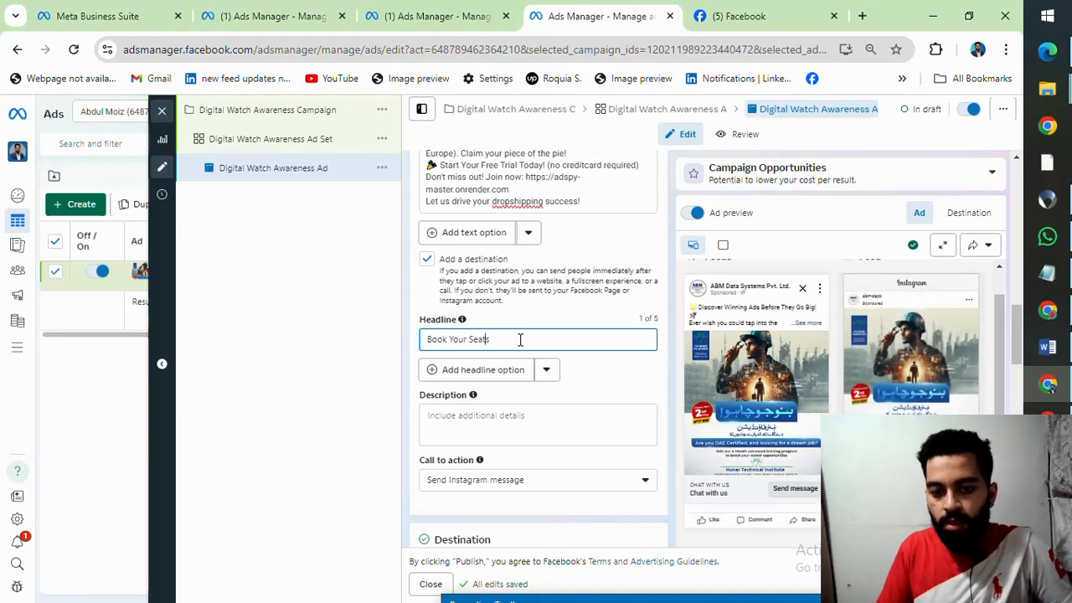
key(Left)
key(Left)
key(Left)
key(Left)
key(Left)
key(Left)
key(Left)
key(Left)
key(Left)
key(Left)
key(Left)
key(Left)
key(Left)
key(Left)
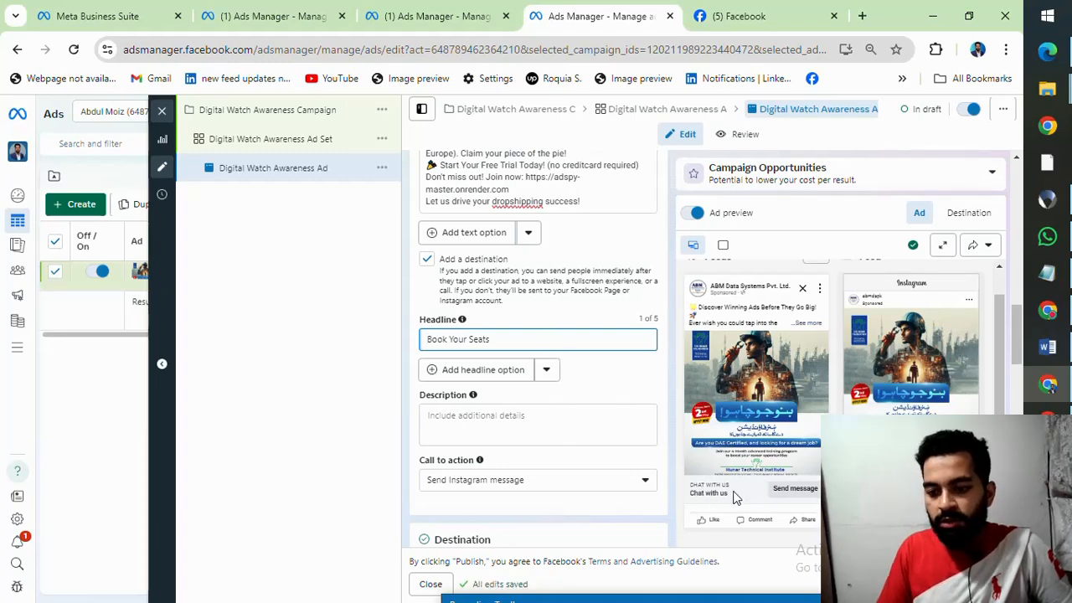
Step: Set the ad's headline to "Limited Seat Available" and check it against the Facebook feed preview
triple_click(522, 339)
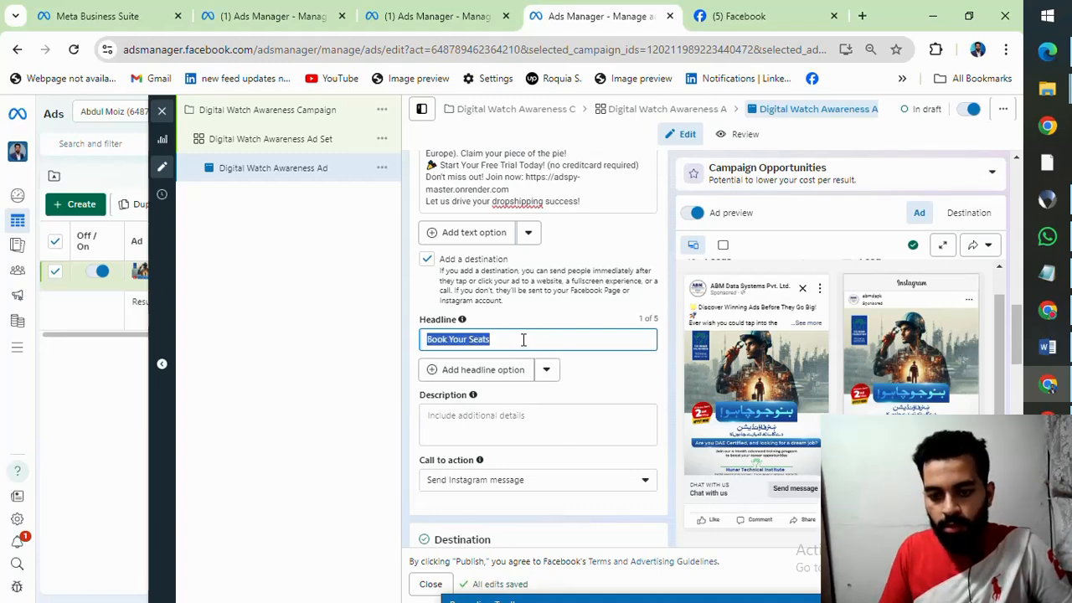
key(BackSpace)
text(Limi)
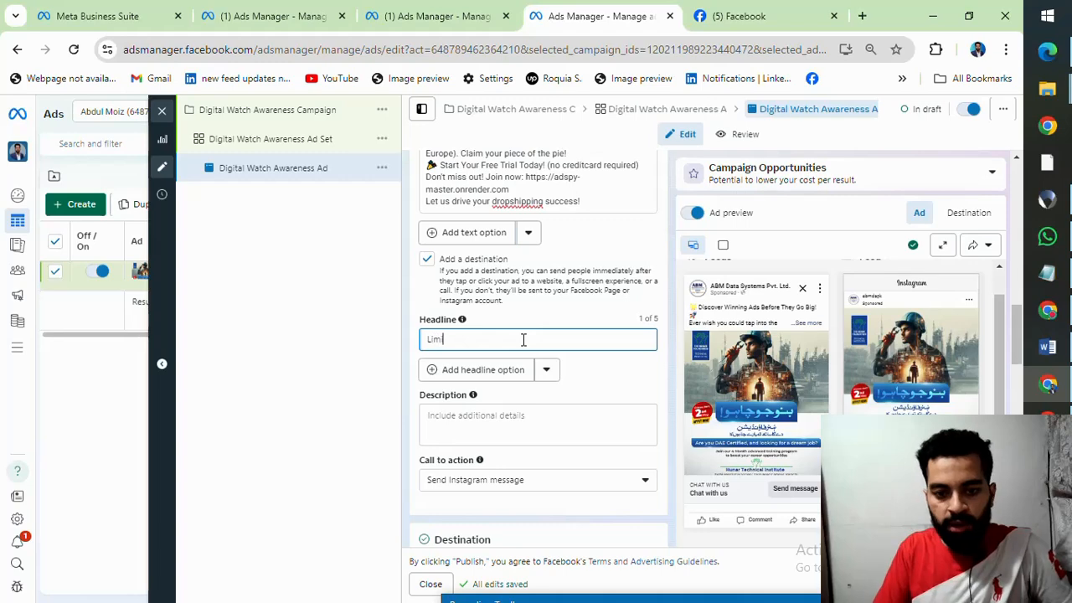
text(ted Seat)
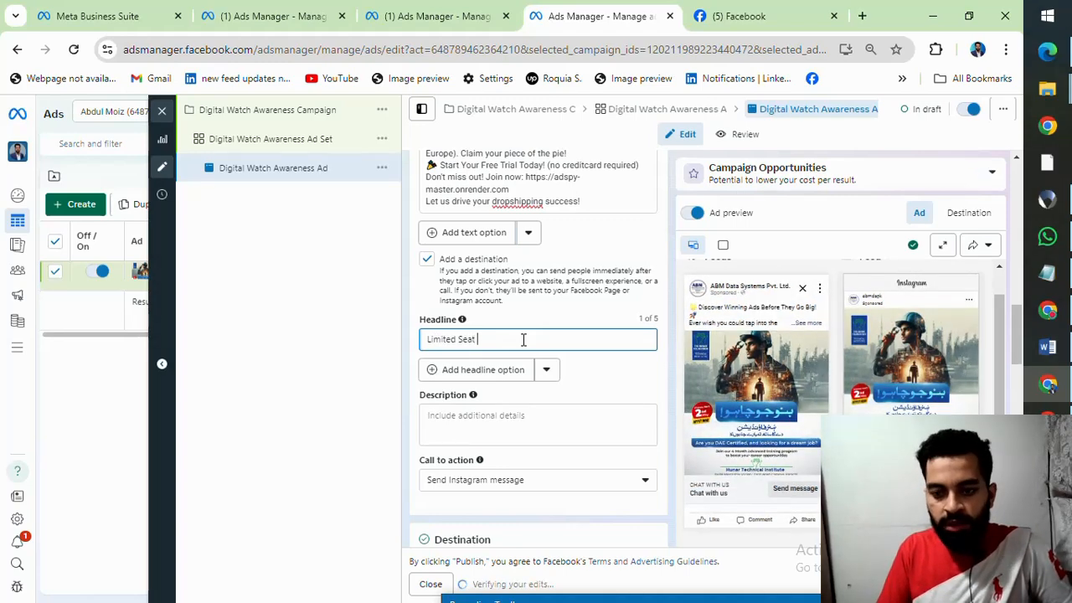
text( Are)
key(BackSpace)
key(BackSpace)
text(are)
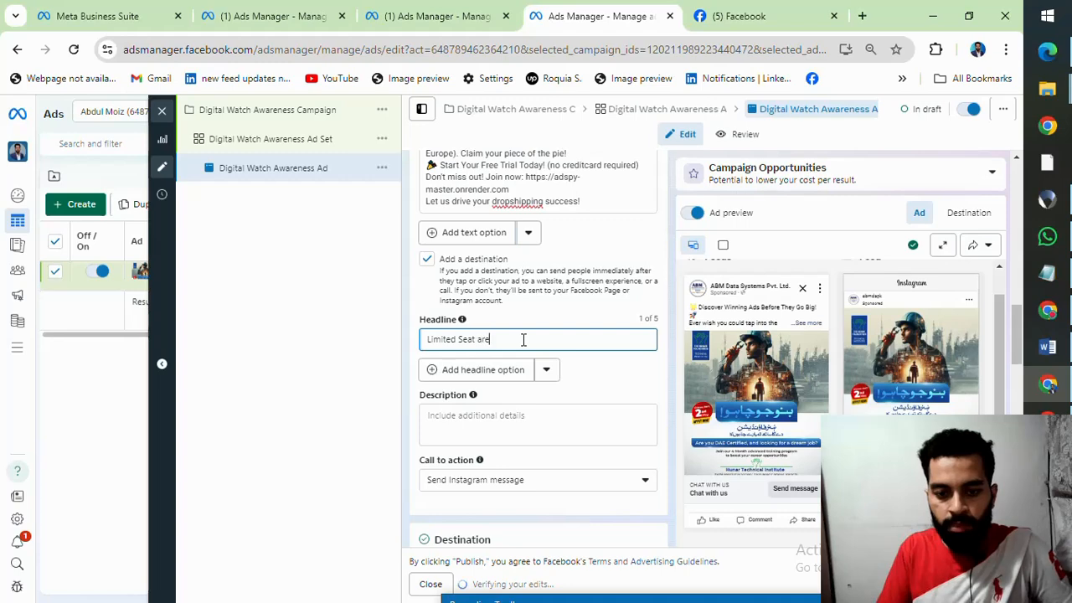
key(BackSpace)
key(BackSpace)
key(BackSpace)
text(Availa)
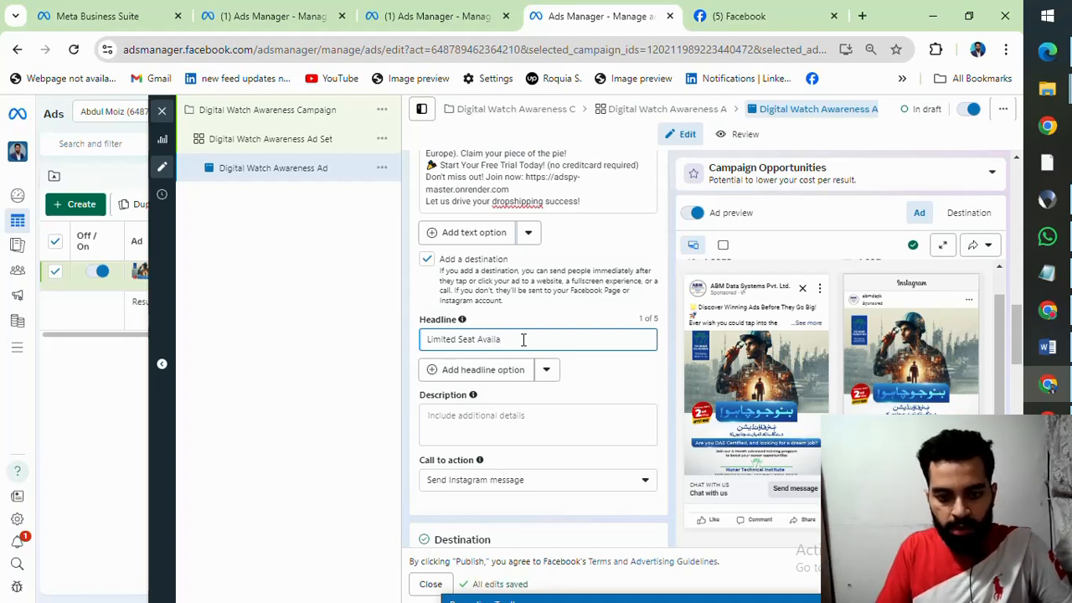
text(ble)
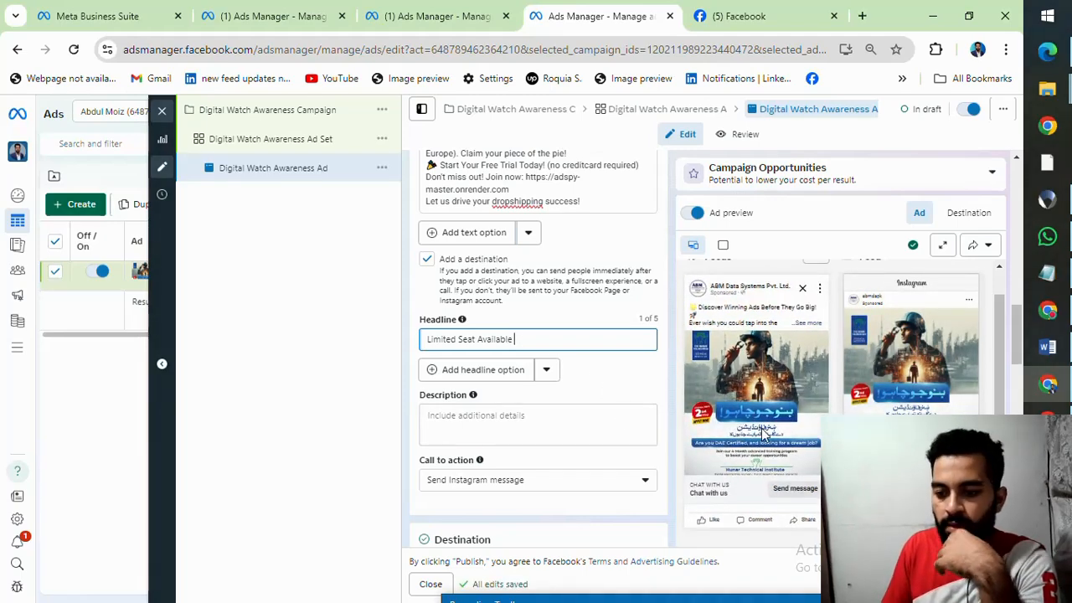
scroll(787, 406, down, 2)
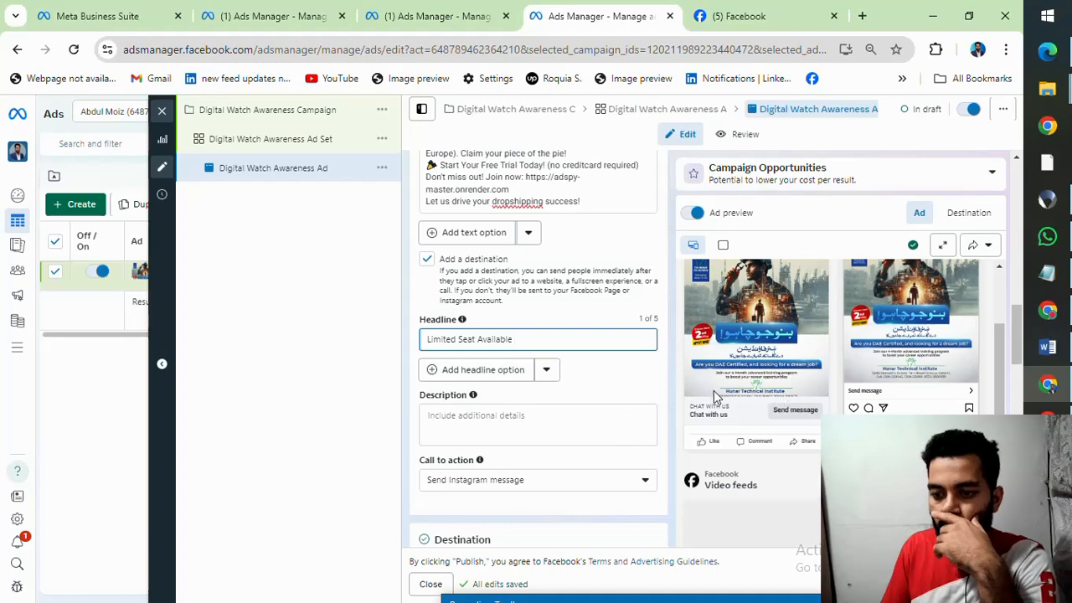
click(507, 376)
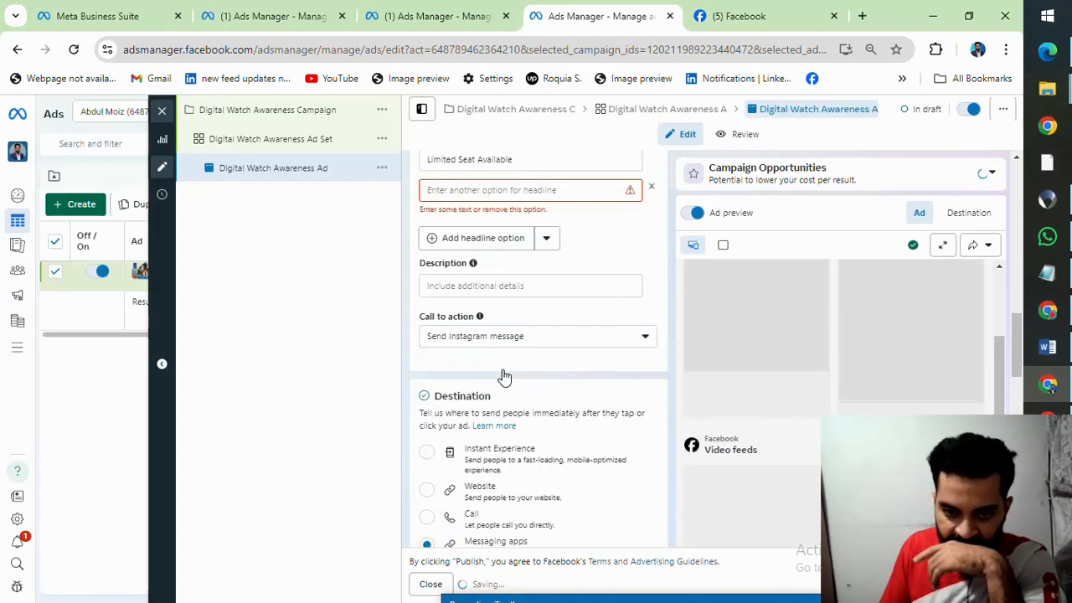
scroll(580, 250, up, 1)
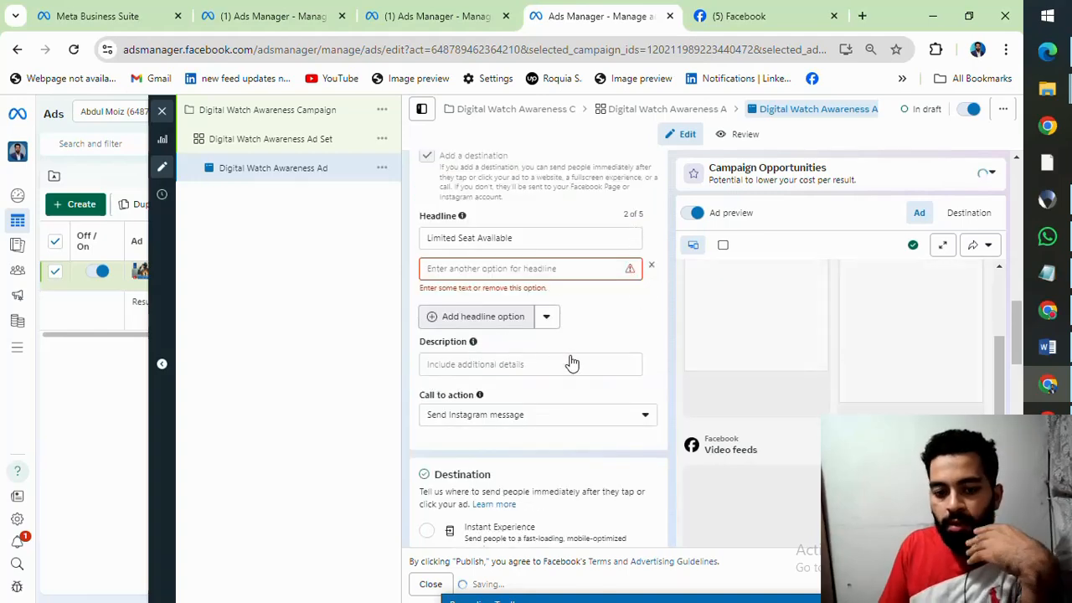
click(651, 269)
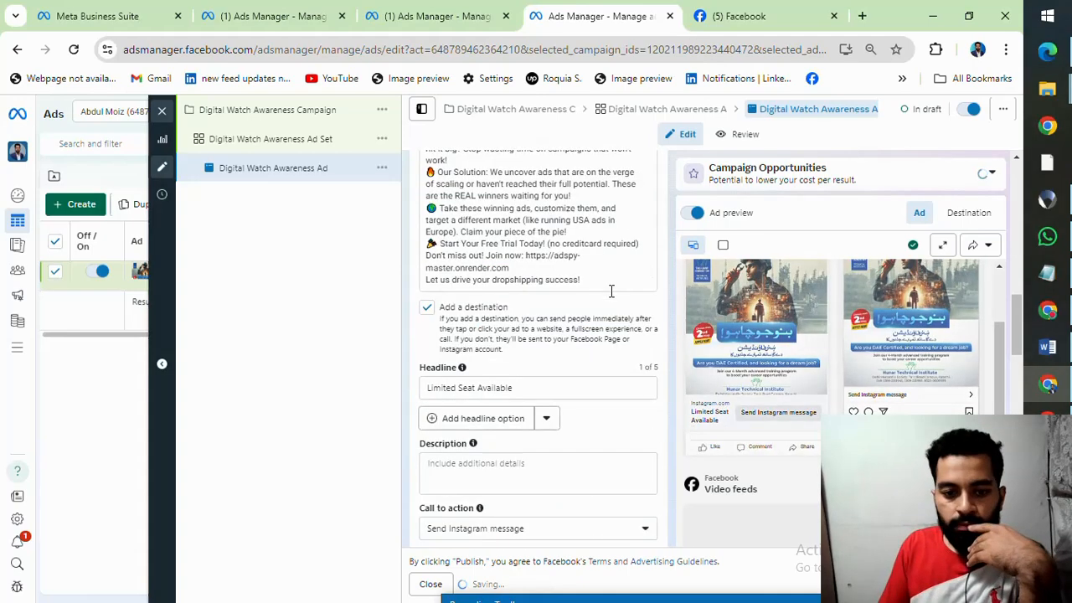
Step: Leave the description empty and set the ad's call to action to Book now
scroll(550, 356, down, 1)
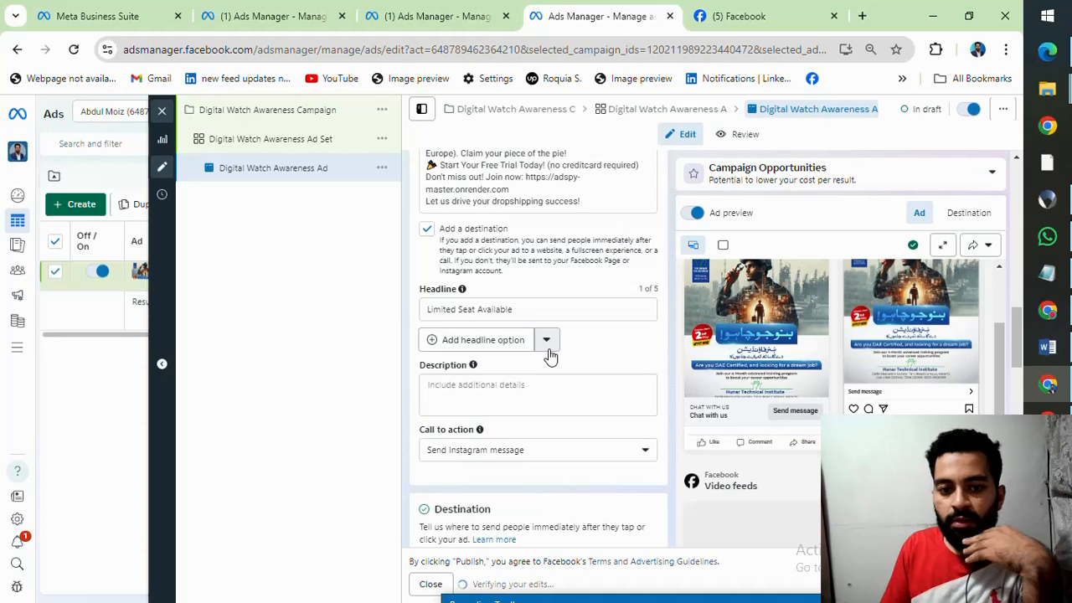
scroll(615, 360, up, 2)
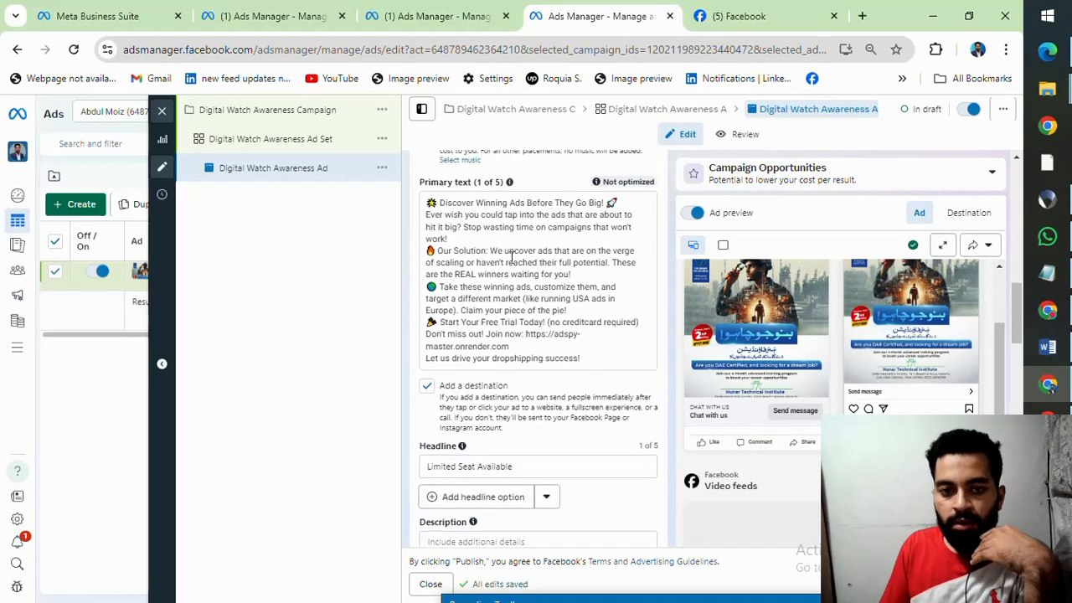
scroll(512, 258, down, 3)
click(489, 314)
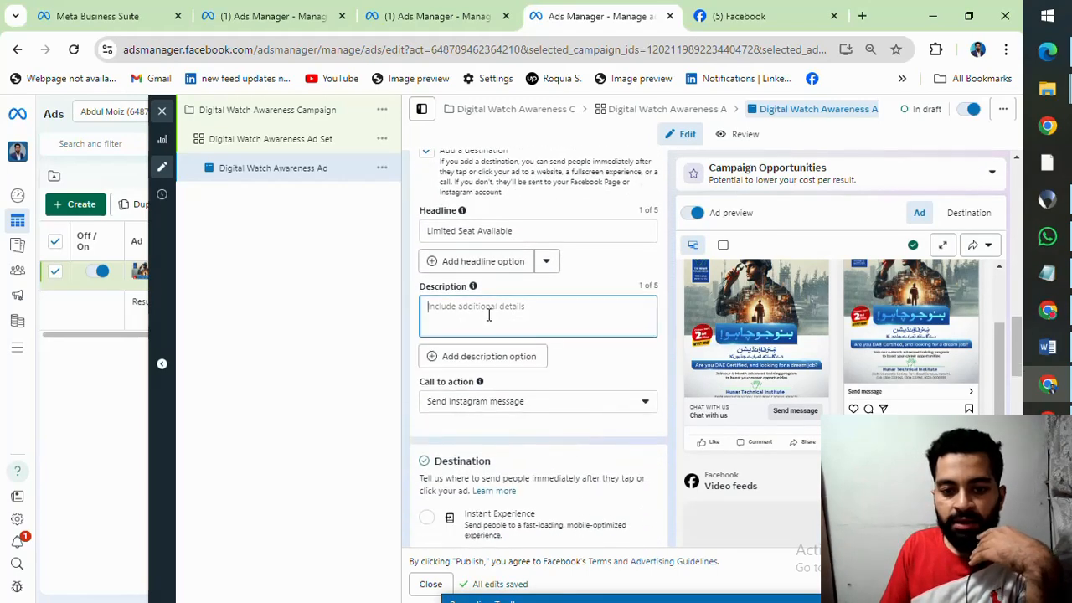
click(575, 407)
click(575, 410)
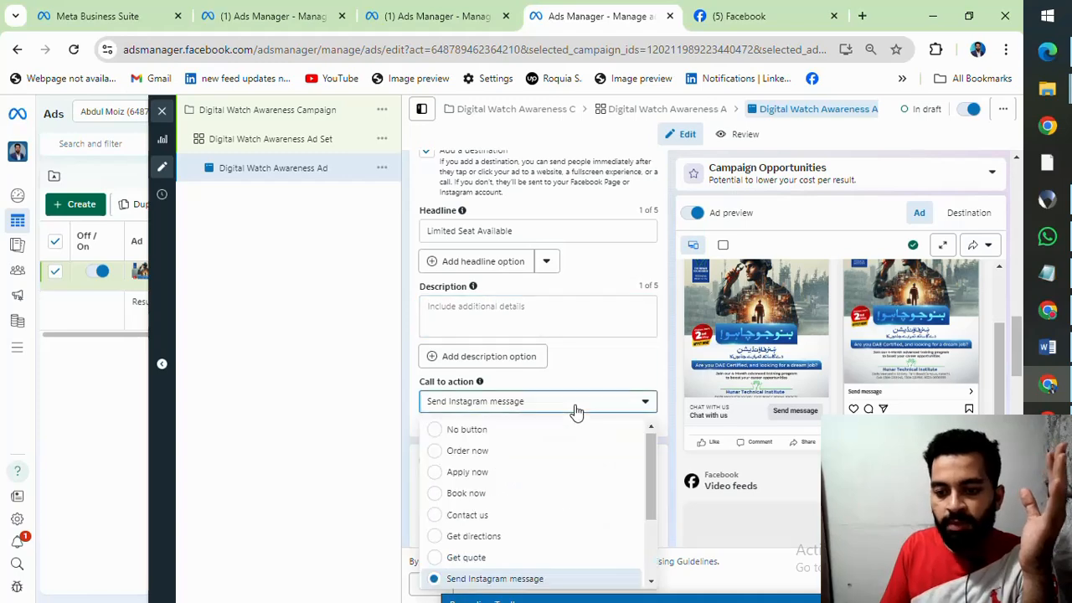
click(458, 492)
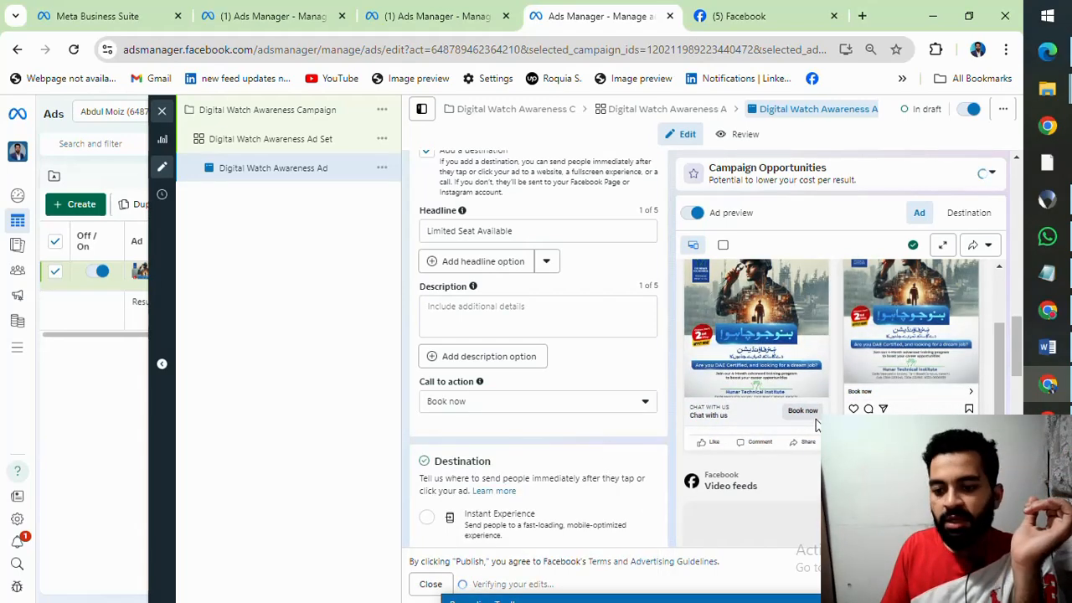
Step: Set the ad's messaging app destination to WhatsApp
scroll(512, 411, down, 5)
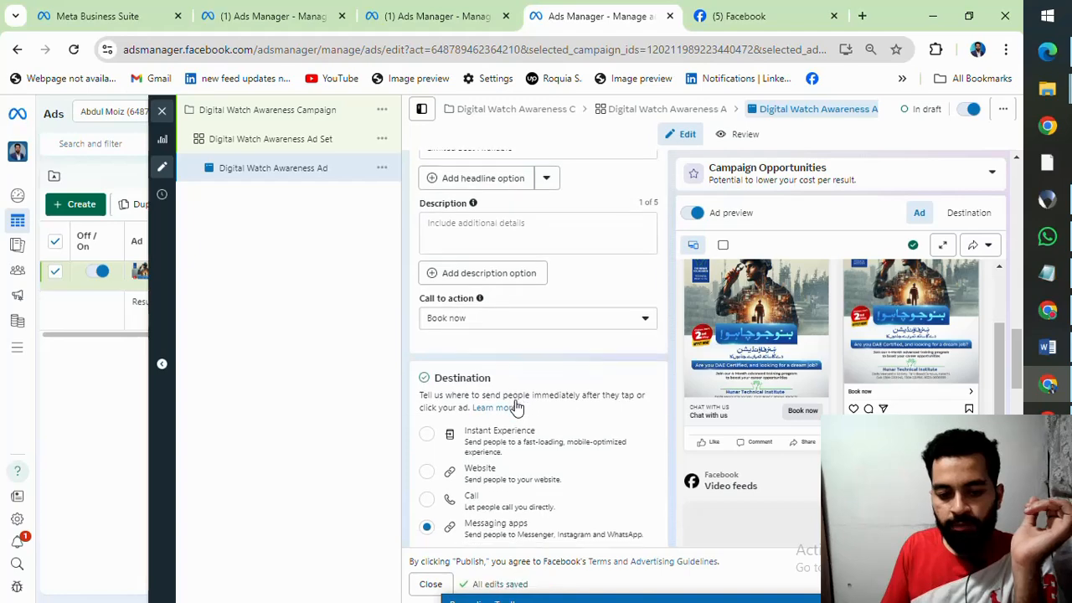
scroll(517, 406, down, 1)
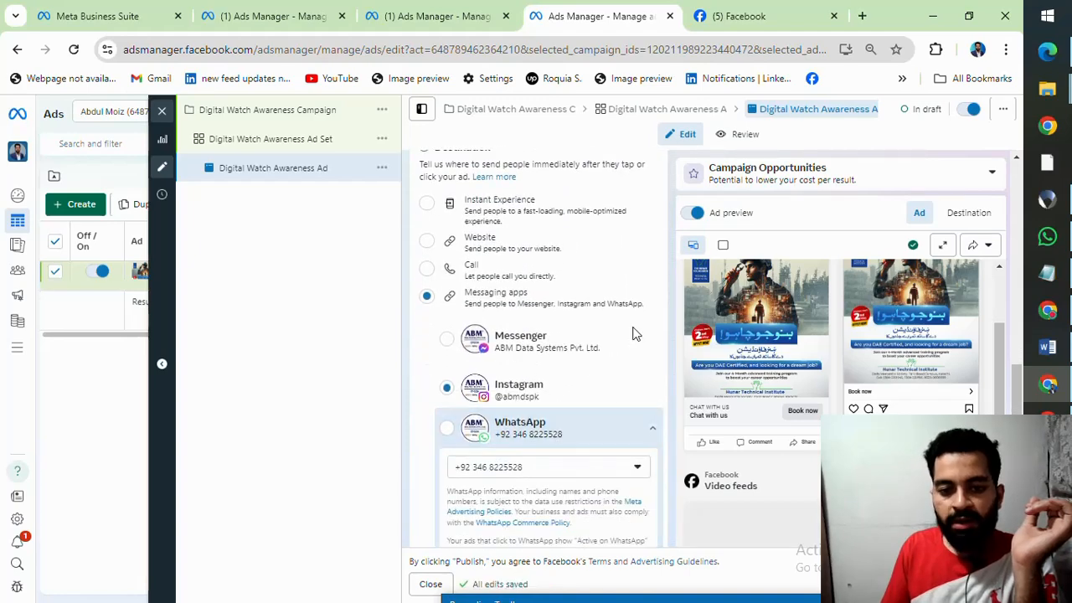
click(447, 429)
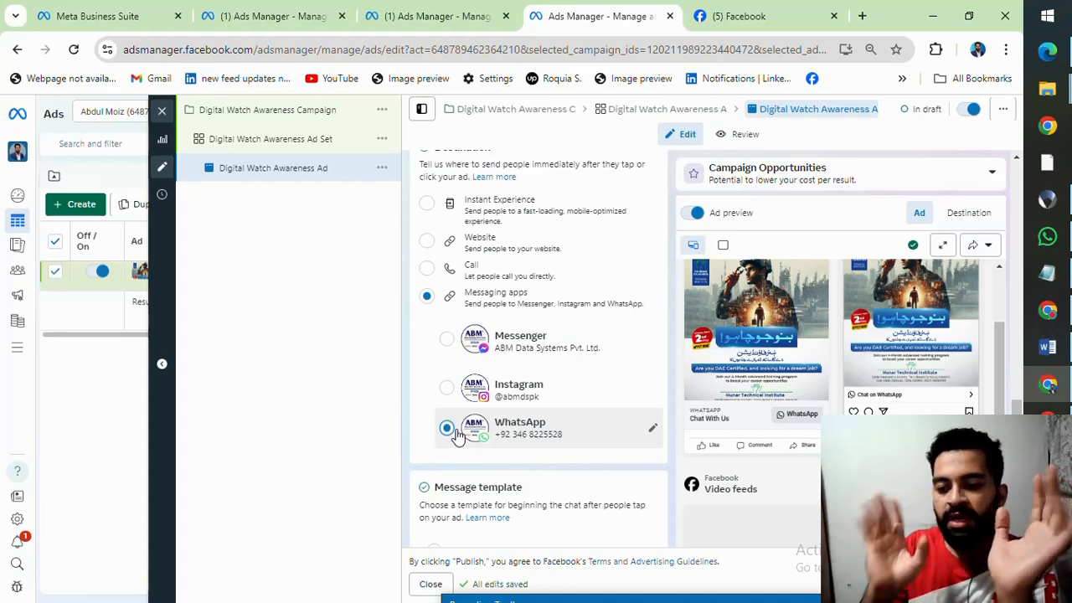
Step: Review the ad's settings from the ad name and identity through the creative to the message template and tracking sections
scroll(531, 411, down, 4)
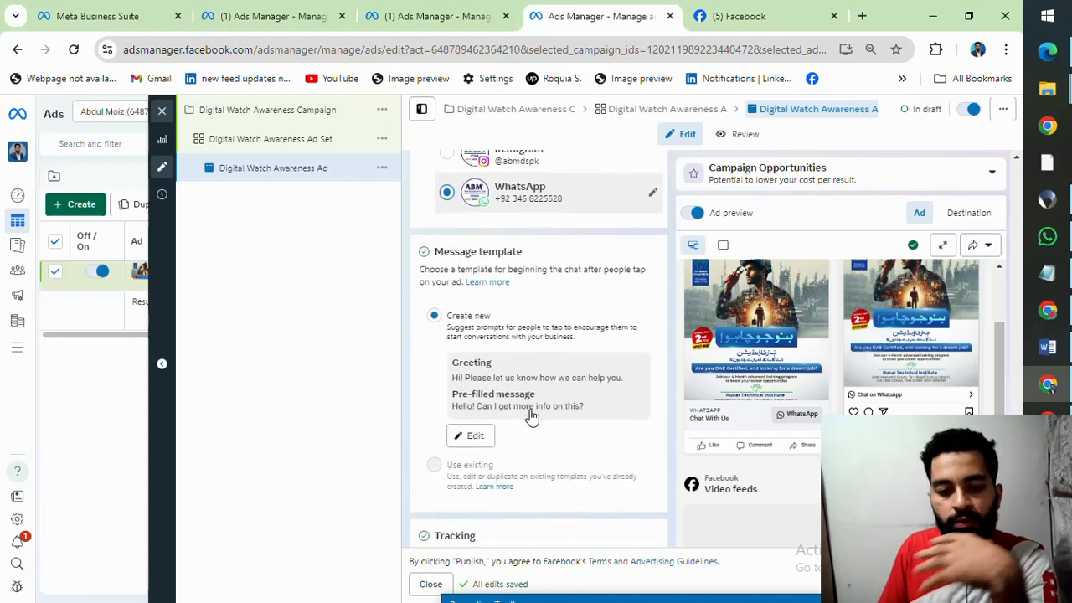
scroll(566, 378, down, 5)
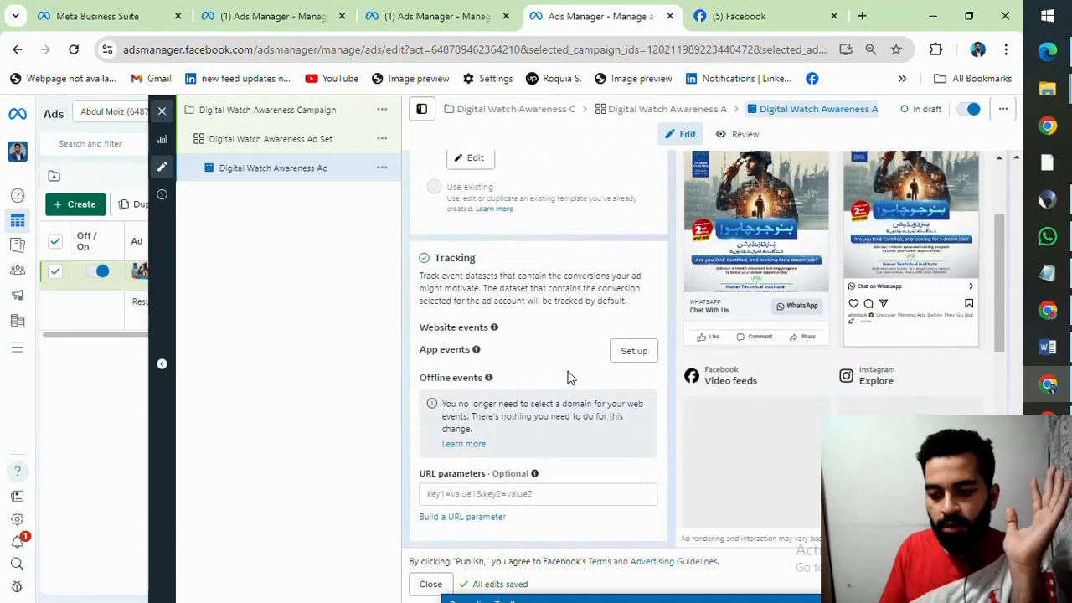
scroll(553, 391, up, 8)
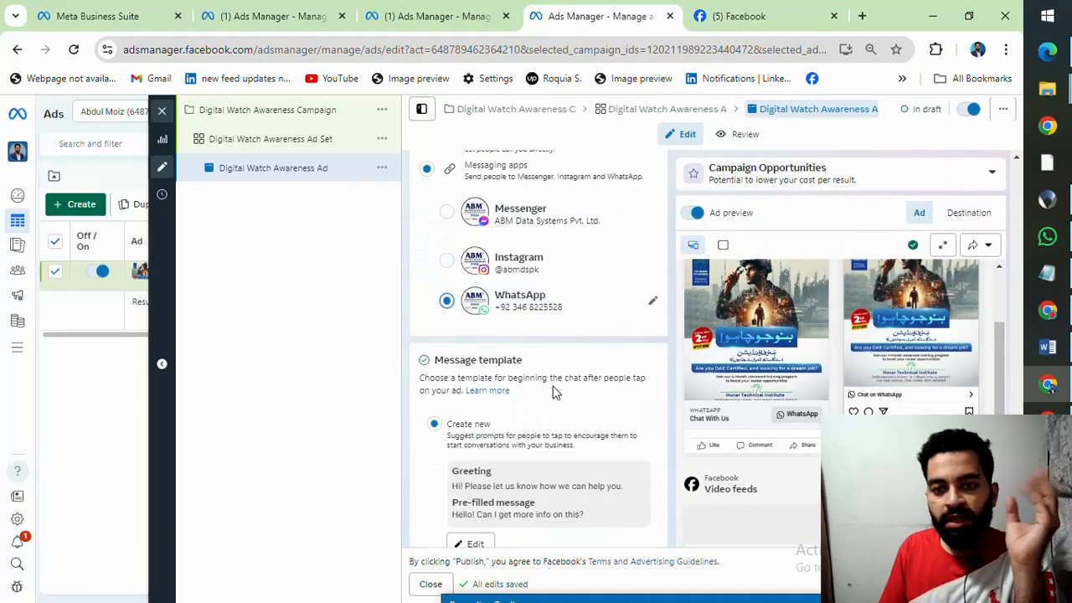
scroll(574, 392, up, 2)
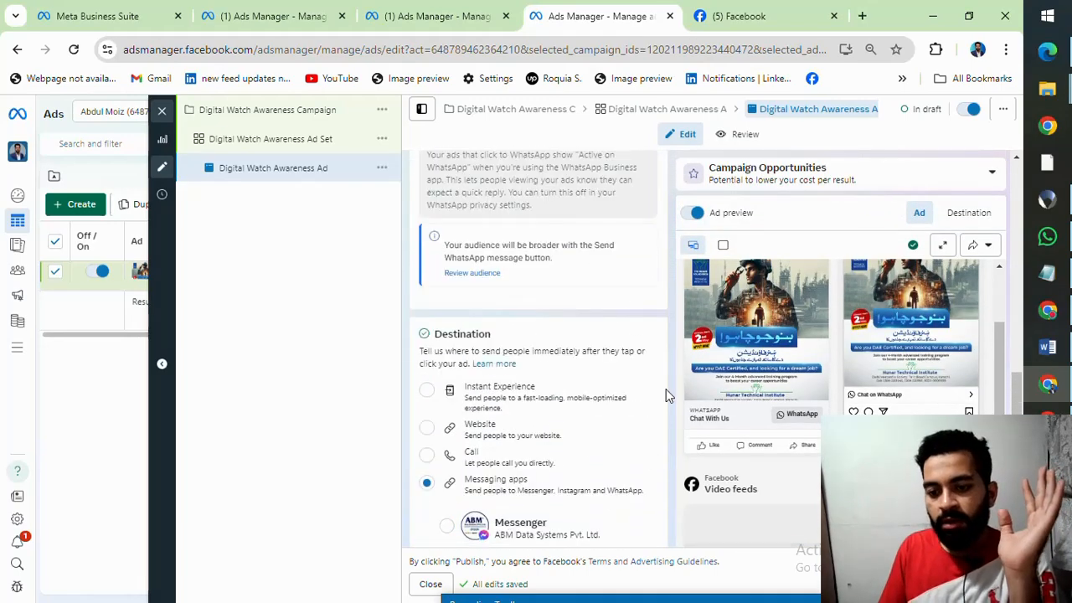
scroll(606, 356, up, 7)
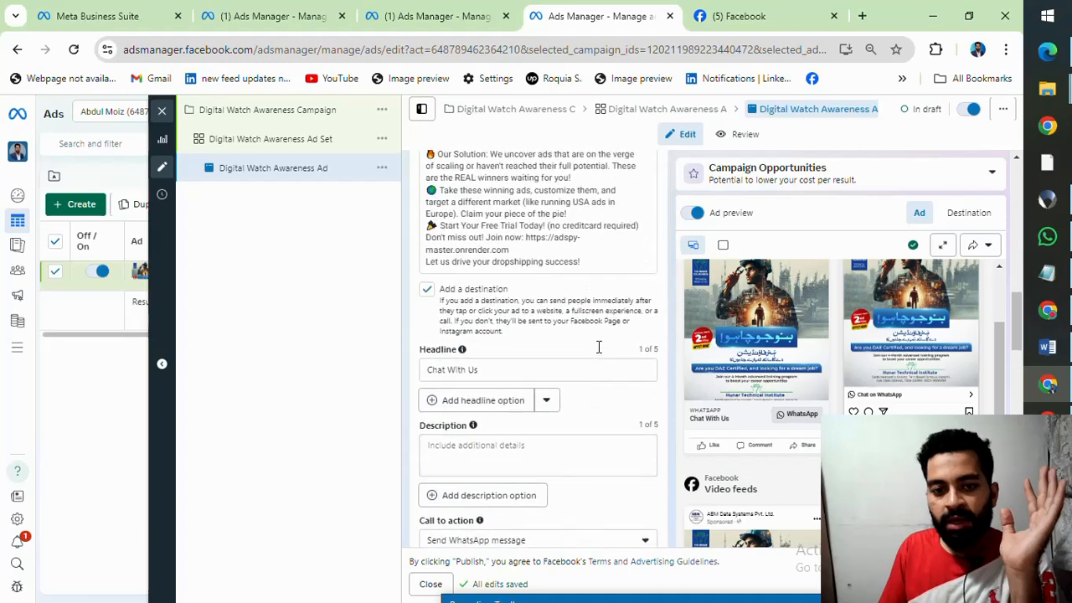
scroll(598, 347, up, 7)
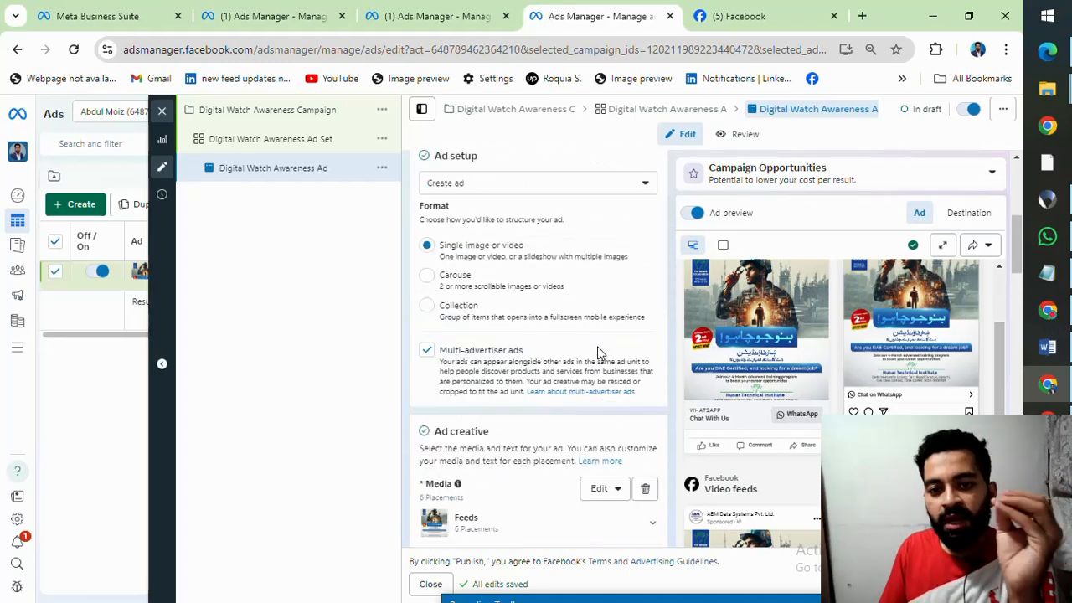
scroll(596, 351, up, 1)
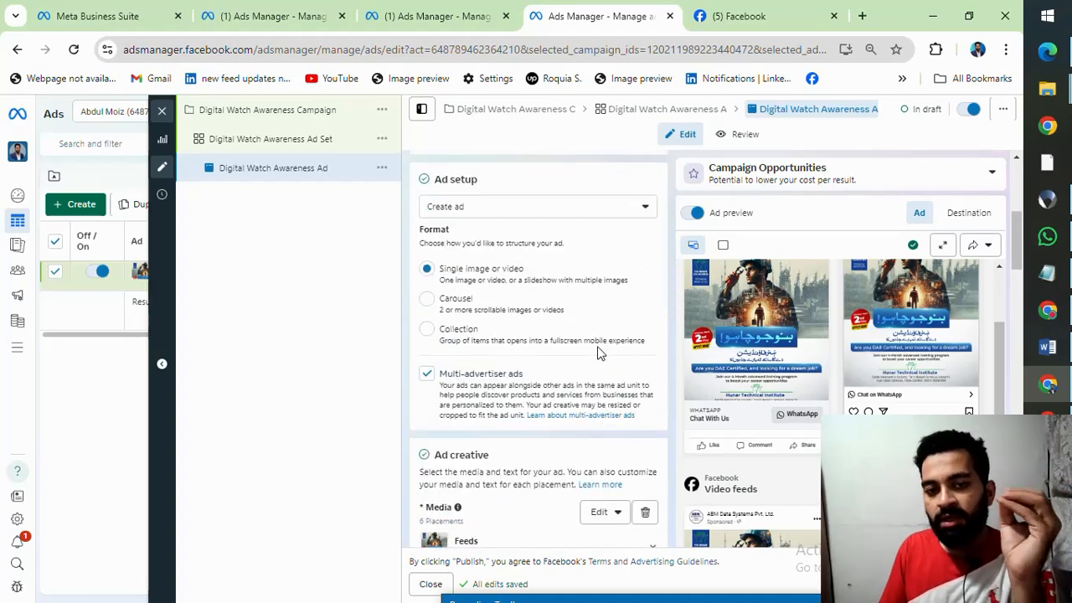
scroll(597, 353, up, 5)
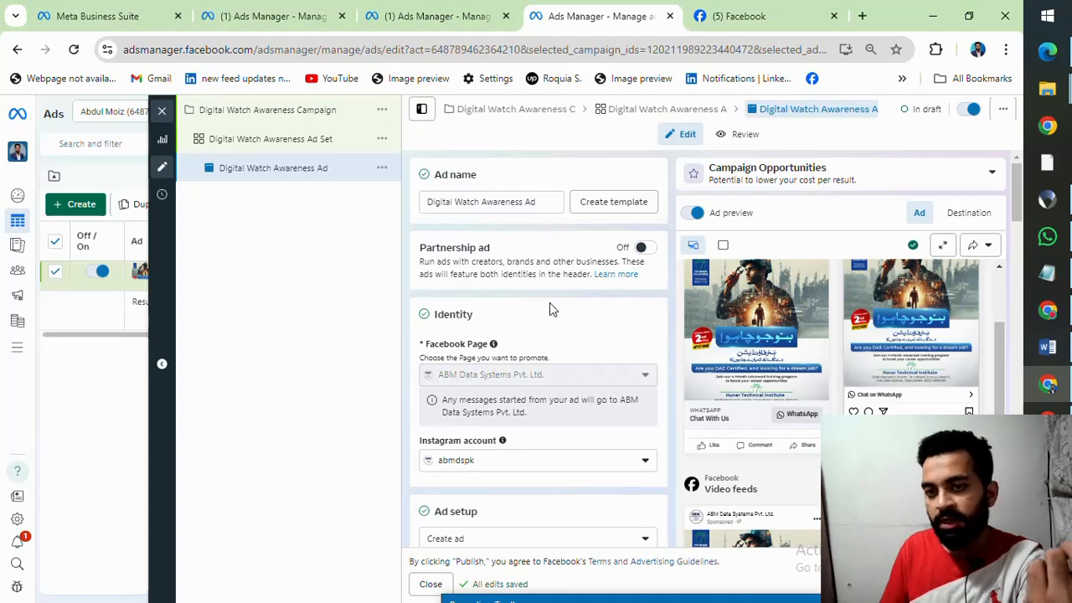
scroll(551, 329, down, 6)
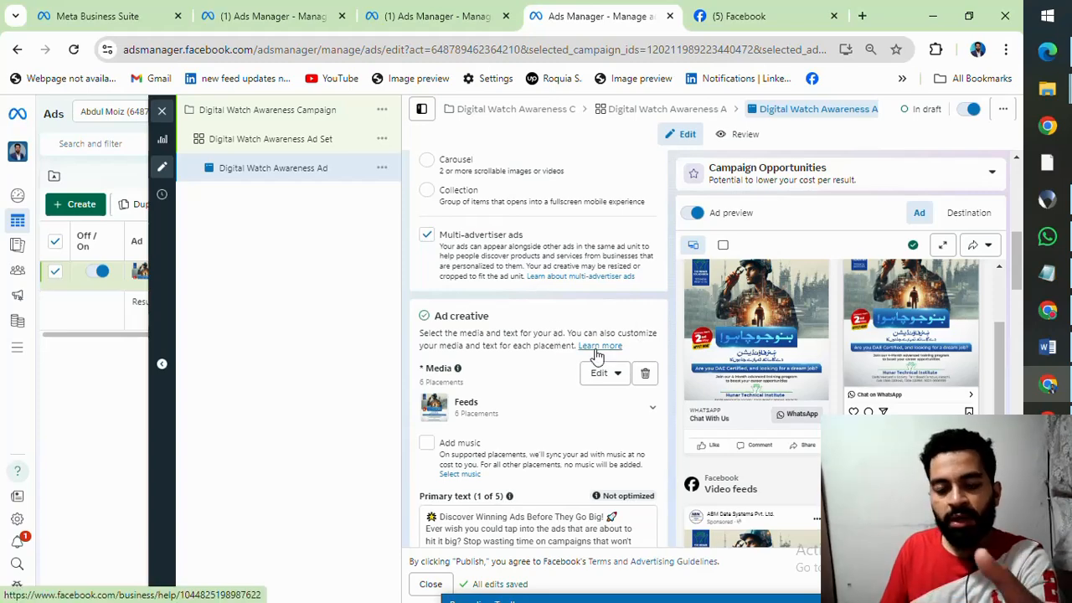
scroll(596, 356, down, 10)
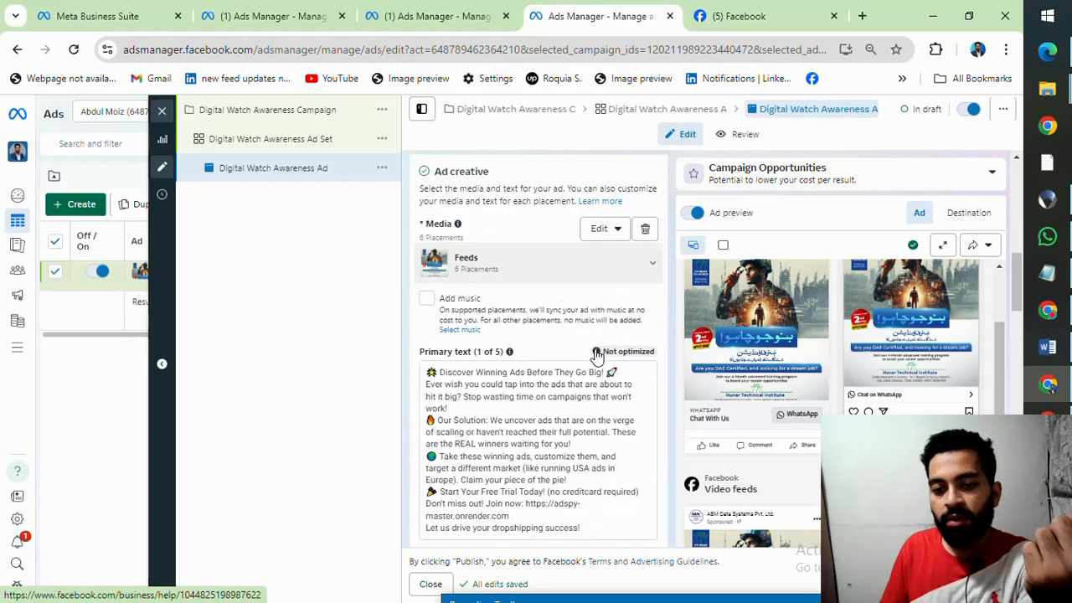
scroll(596, 352, down, 8)
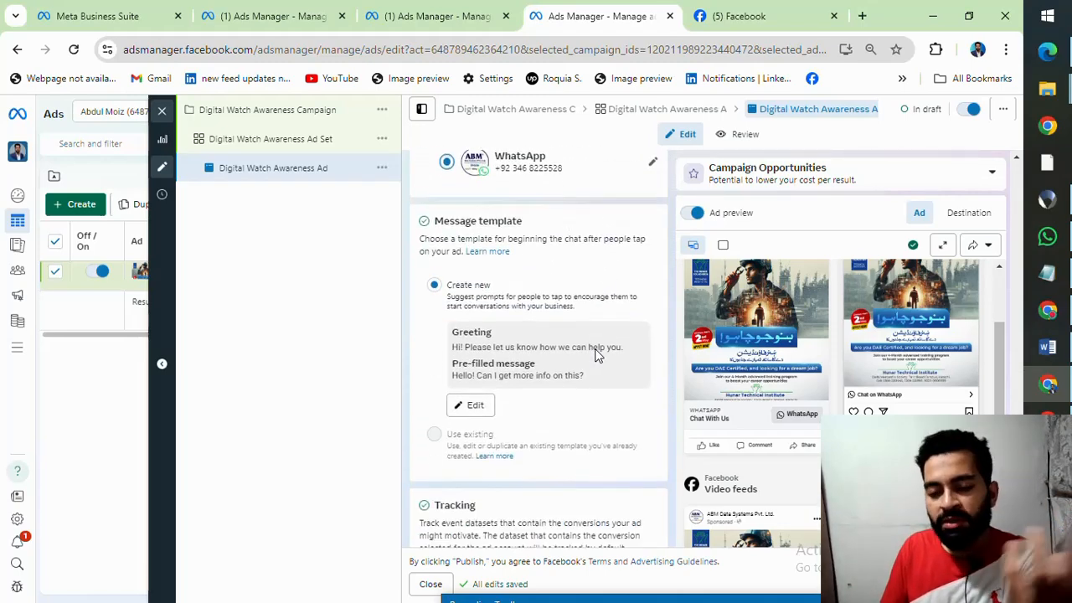
Step: Switch to the Facebook feed and open the destination page behind the Adspy Master sponsored post's Learn more call to action
click(753, 16)
scroll(513, 320, up, 2)
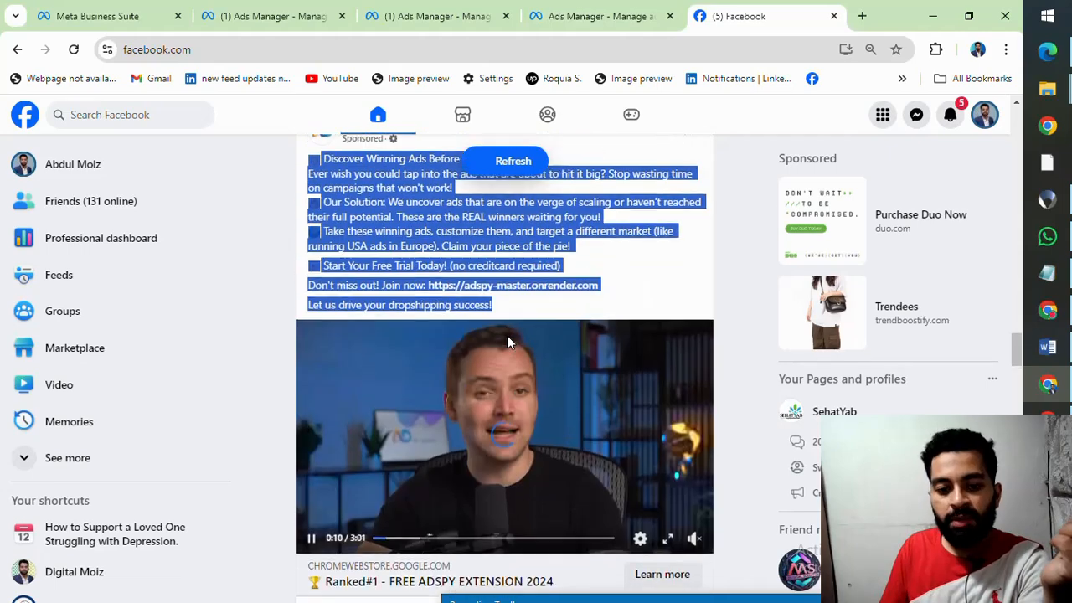
scroll(506, 335, up, 2)
scroll(440, 308, down, 2)
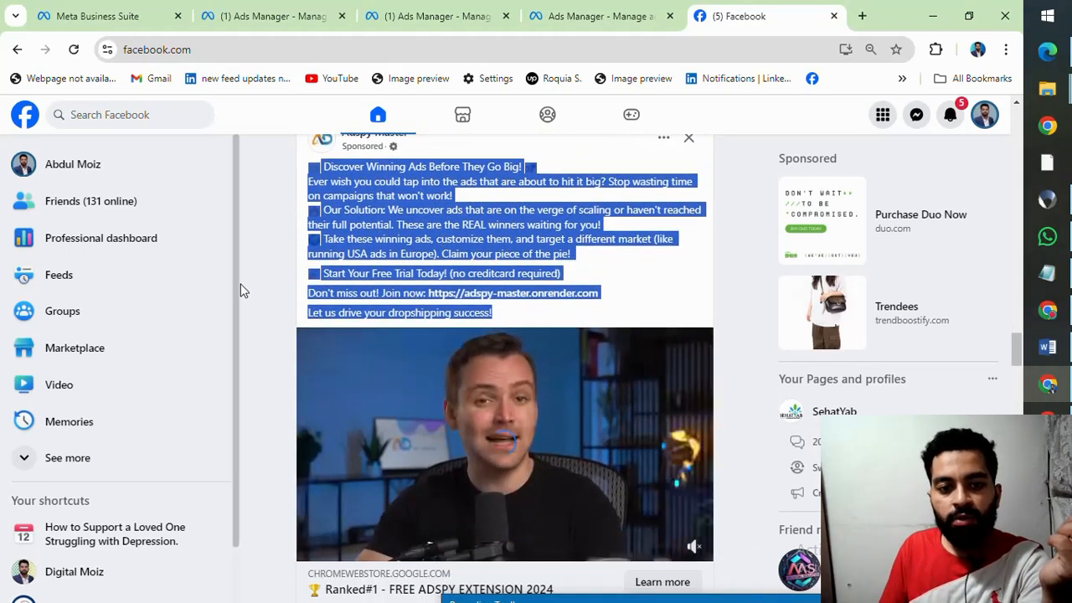
scroll(469, 408, down, 1)
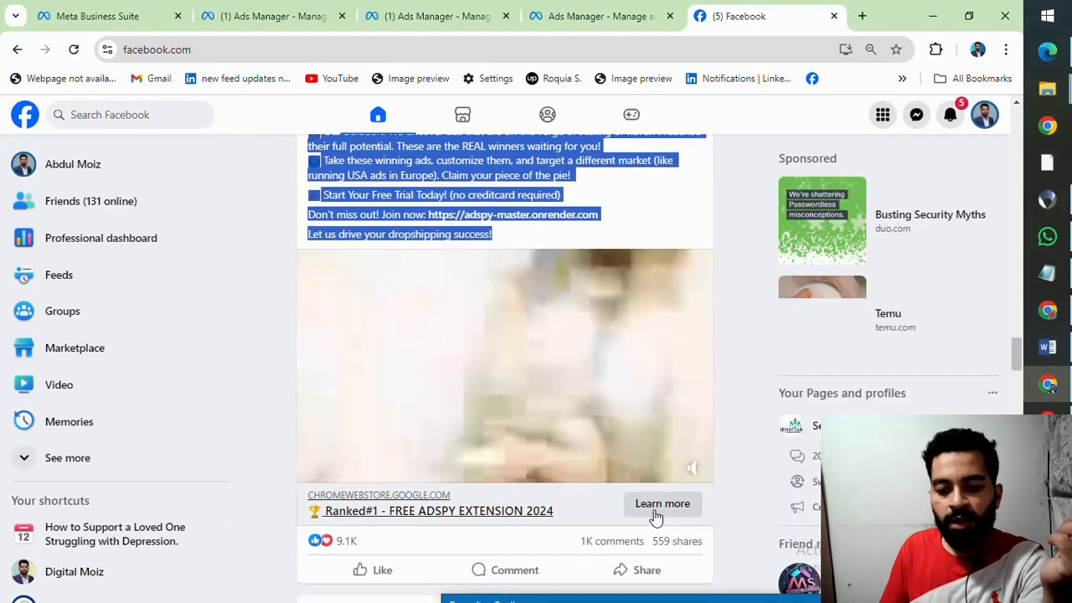
click(655, 514)
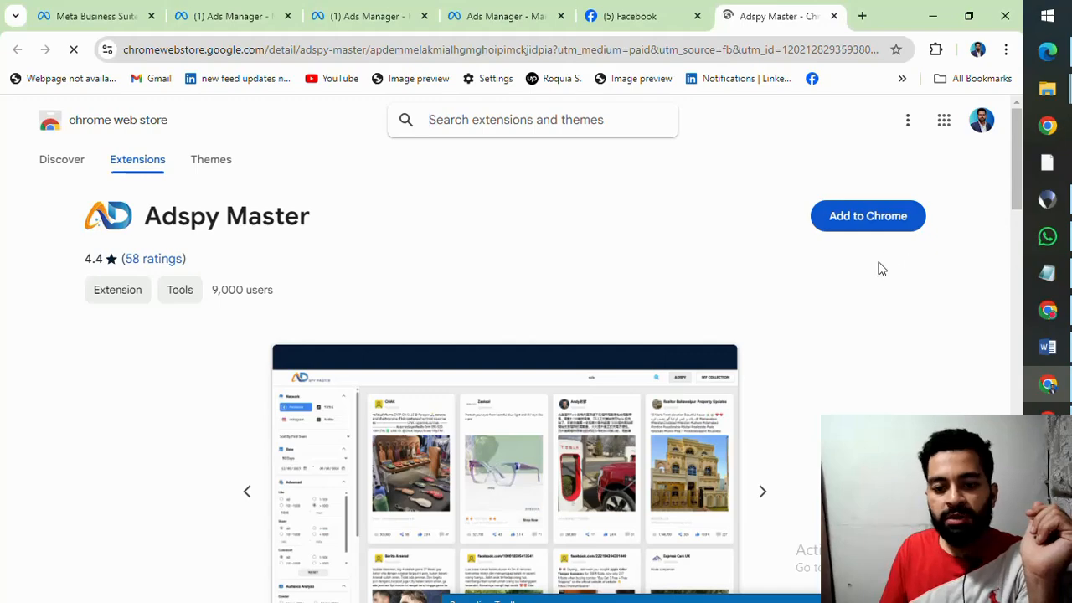
Step: Return to the Facebook feed, find the Cloudinary sponsored post and open its Learn more destination
click(645, 19)
scroll(522, 307, down, 8)
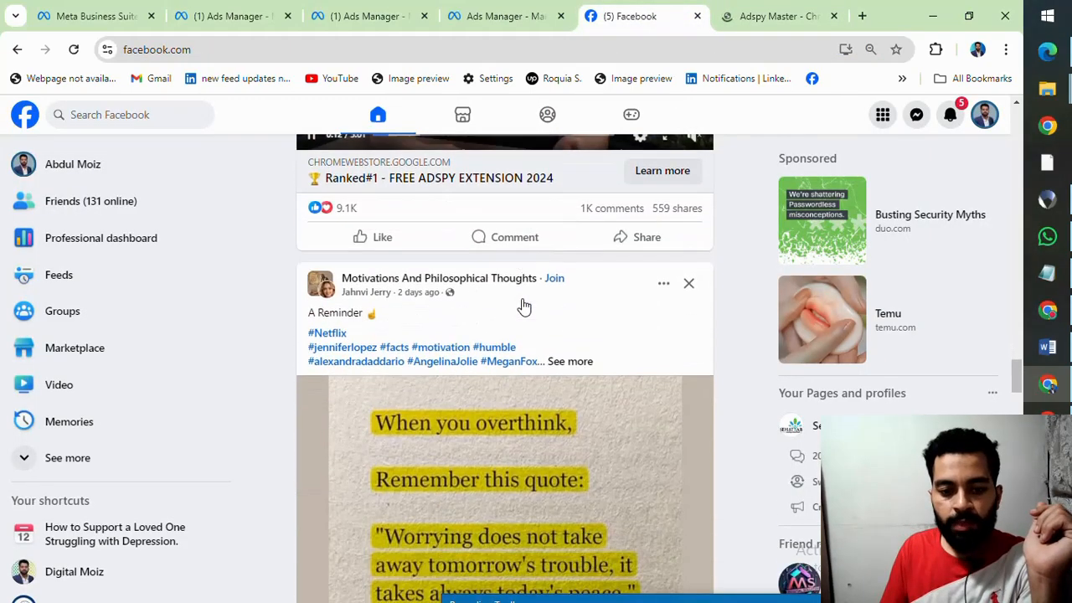
scroll(522, 306, down, 10)
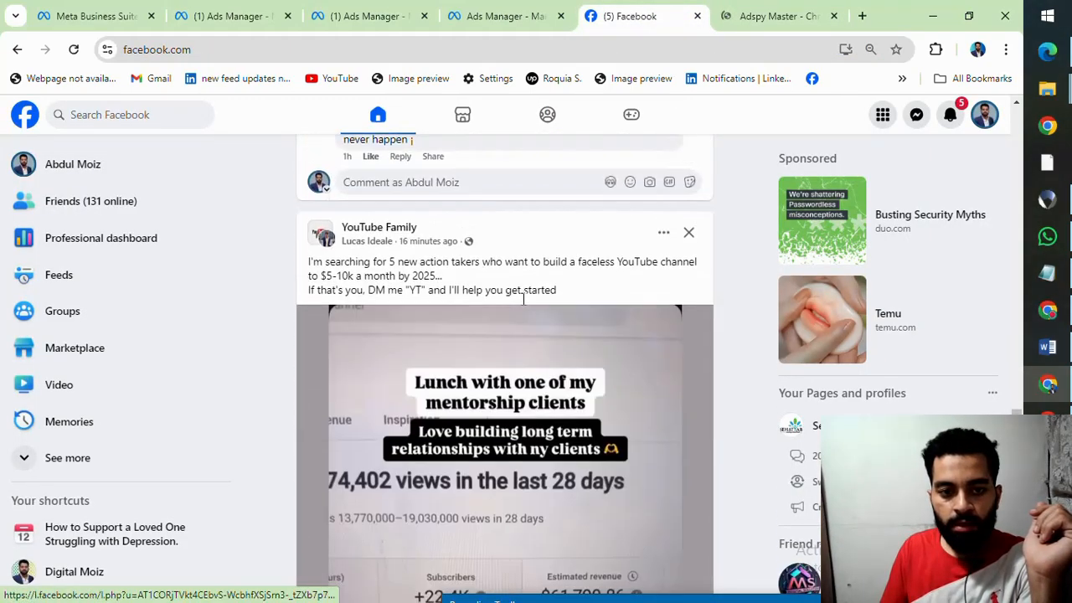
scroll(522, 306, down, 2)
scroll(521, 304, up, 3)
scroll(522, 304, down, 4)
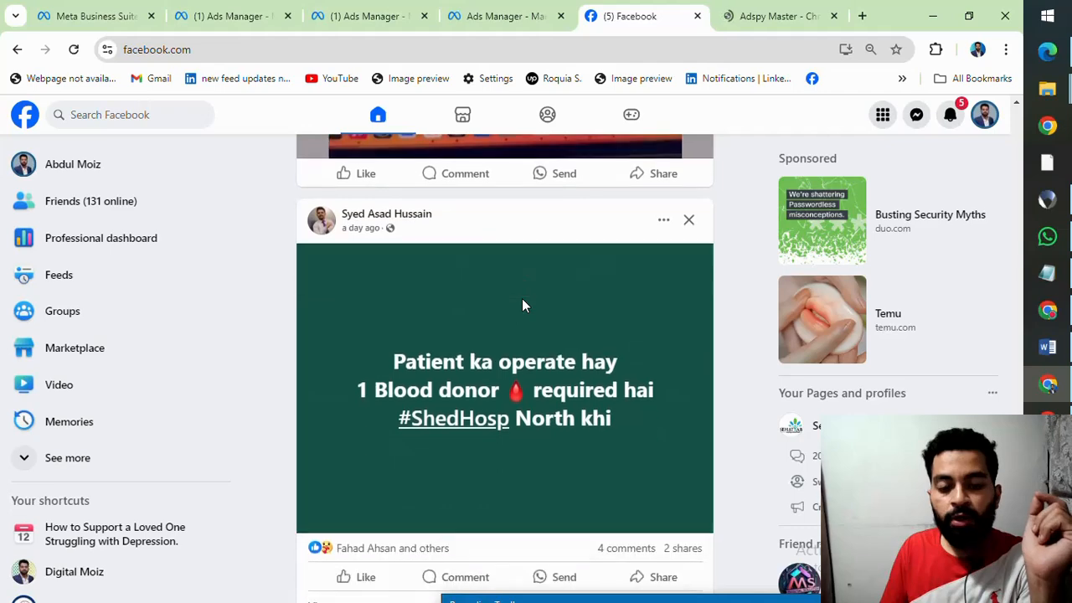
scroll(521, 304, down, 8)
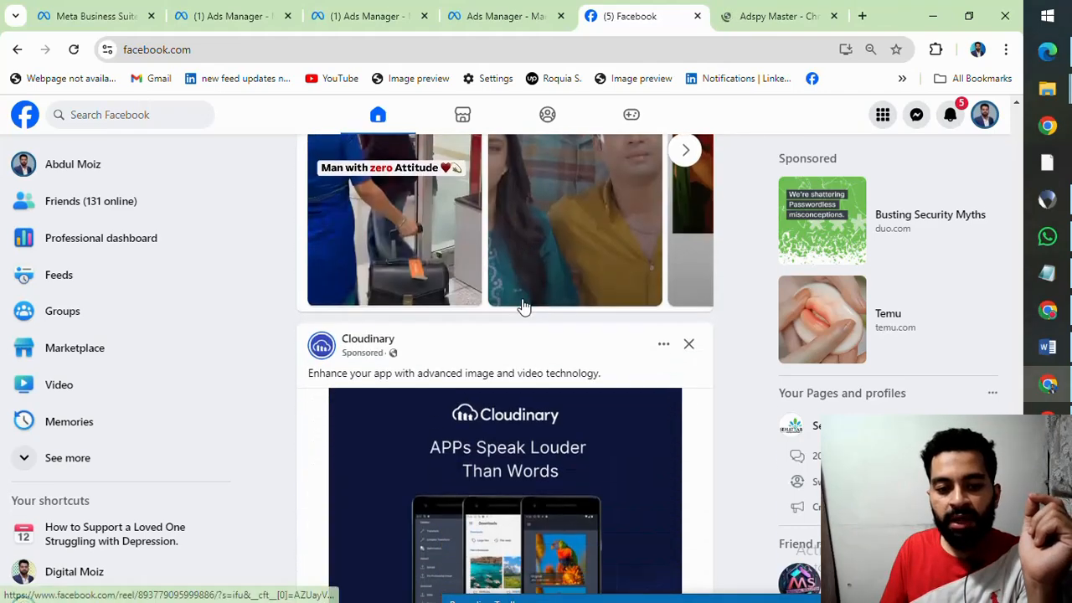
scroll(523, 306, down, 2)
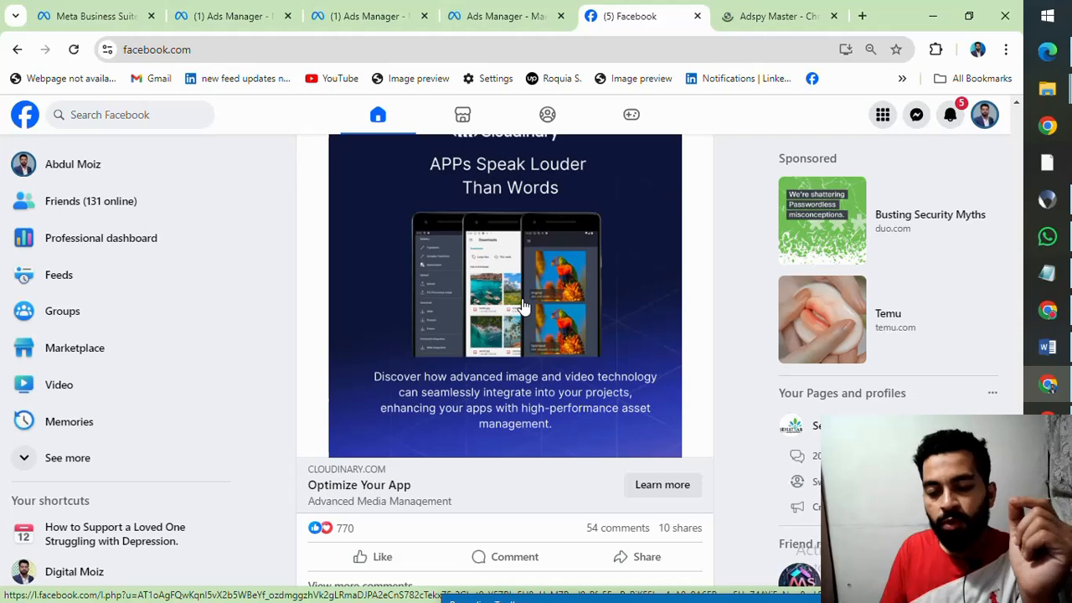
scroll(521, 306, down, 1)
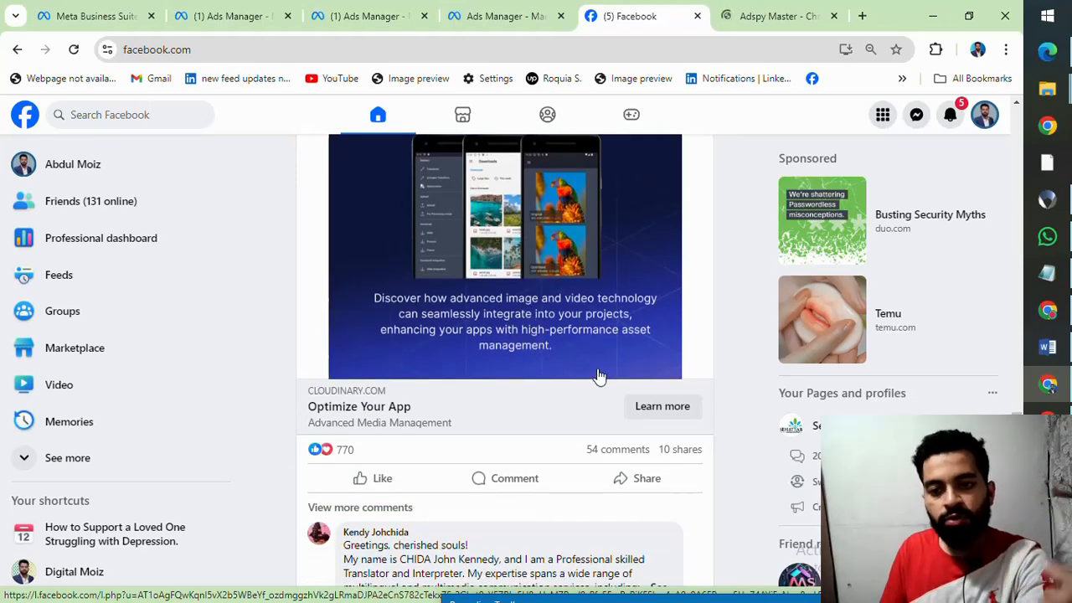
scroll(637, 410, up, 1)
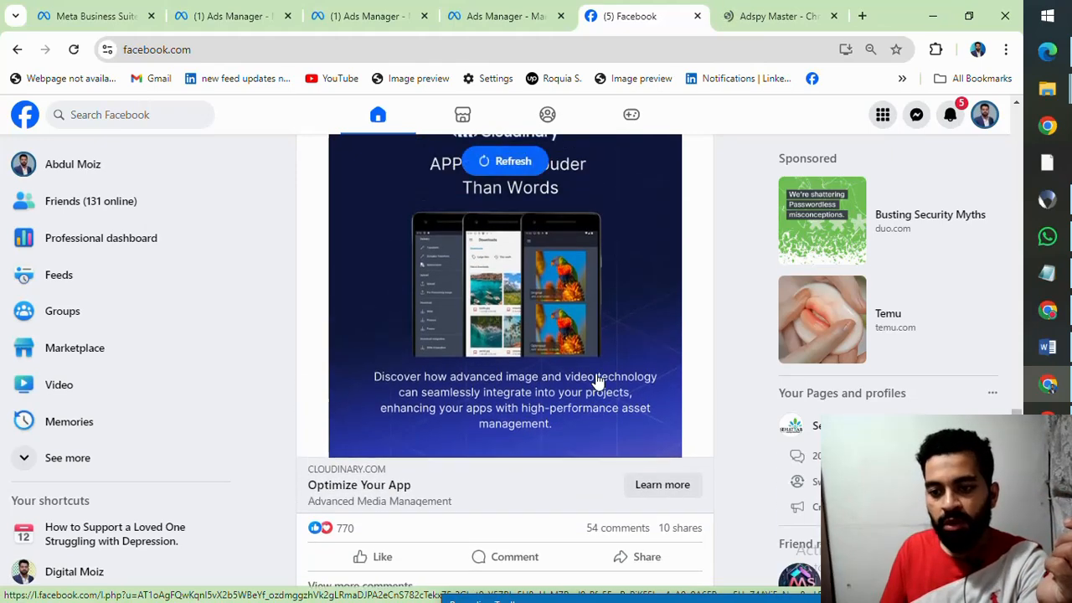
scroll(596, 378, down, 1)
click(654, 406)
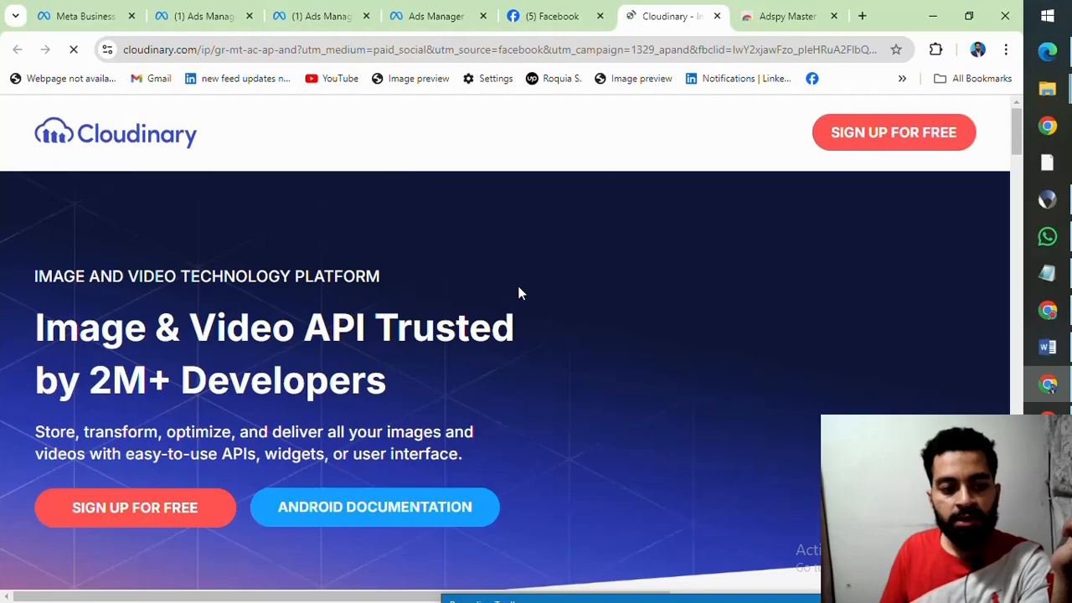
Step: Look through the Cloudinary landing page as an example of a website destination, and close it
scroll(481, 304, down, 12)
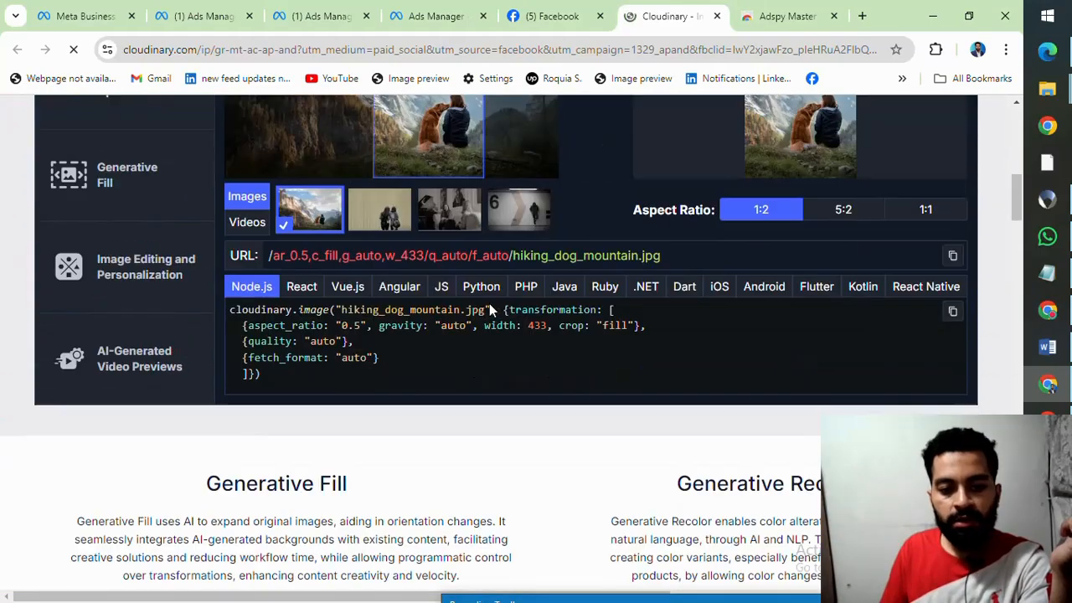
scroll(491, 310, down, 15)
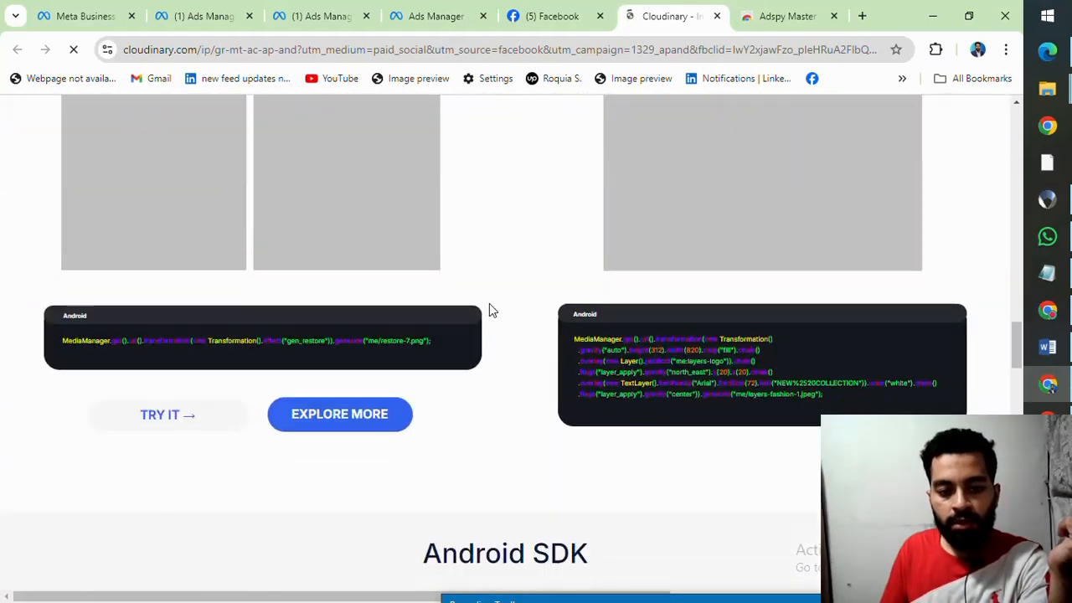
scroll(491, 308, down, 15)
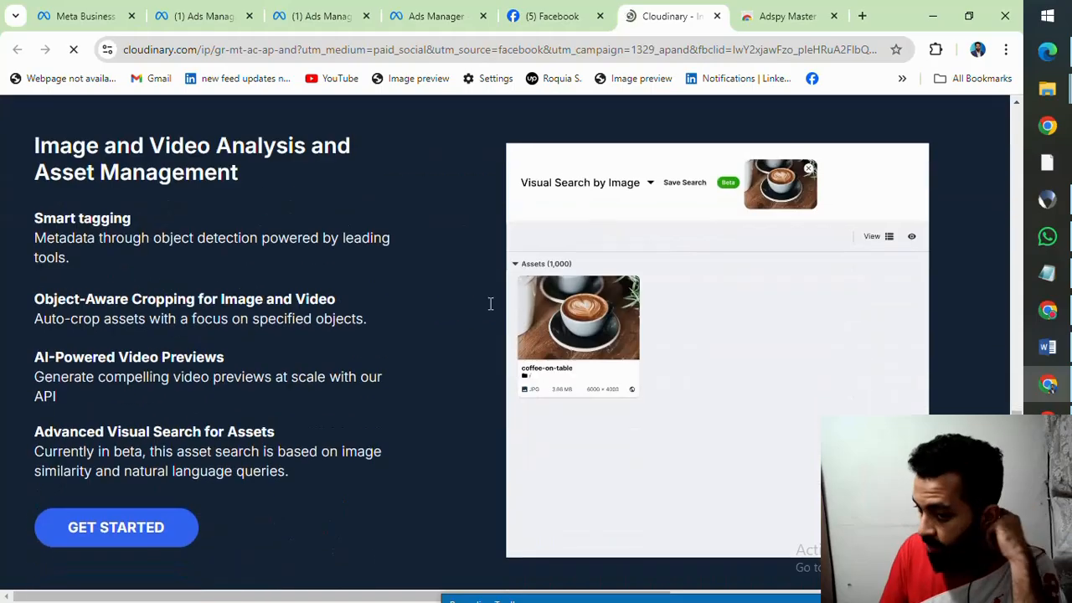
scroll(489, 303, down, 7)
scroll(490, 304, up, 11)
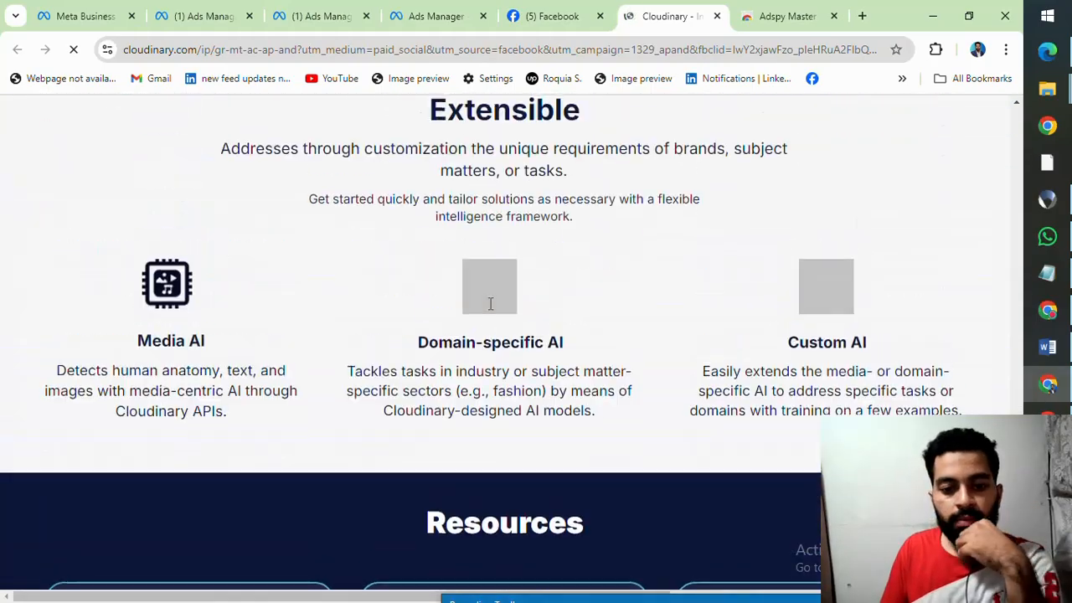
scroll(492, 309, up, 20)
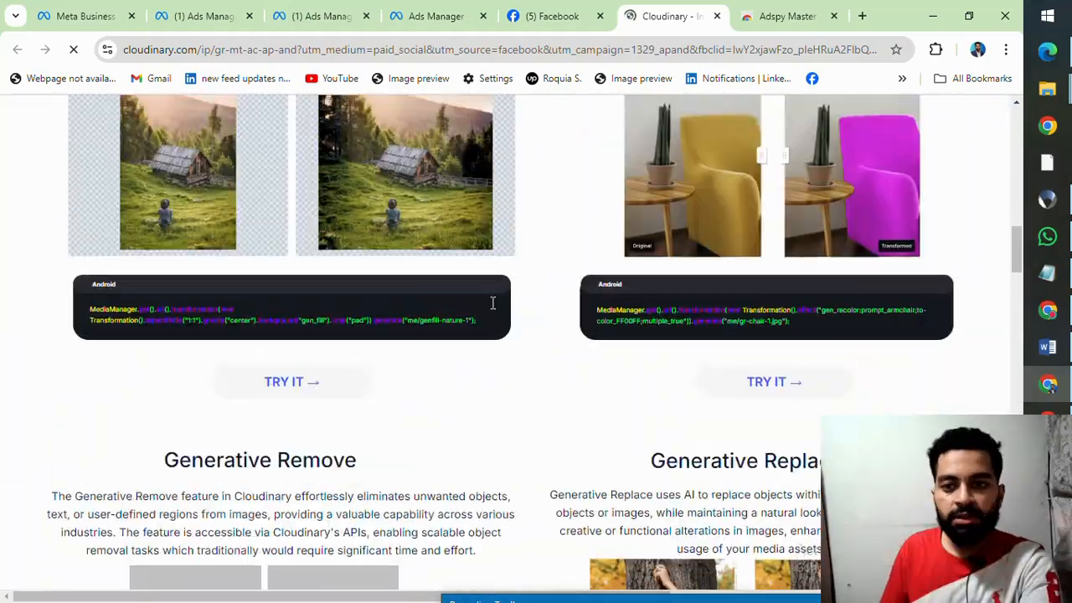
scroll(546, 304, up, 10)
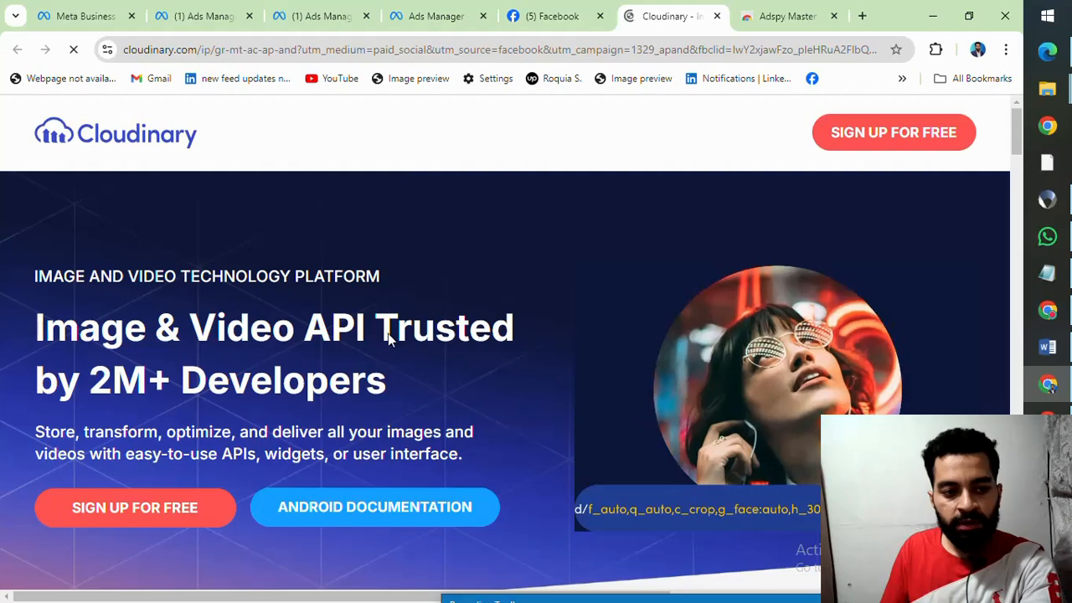
click(717, 16)
Step: Browse the Facebook feed for the Teknofest Pakistan sponsored post and open its Book now destination
scroll(494, 316, down, 10)
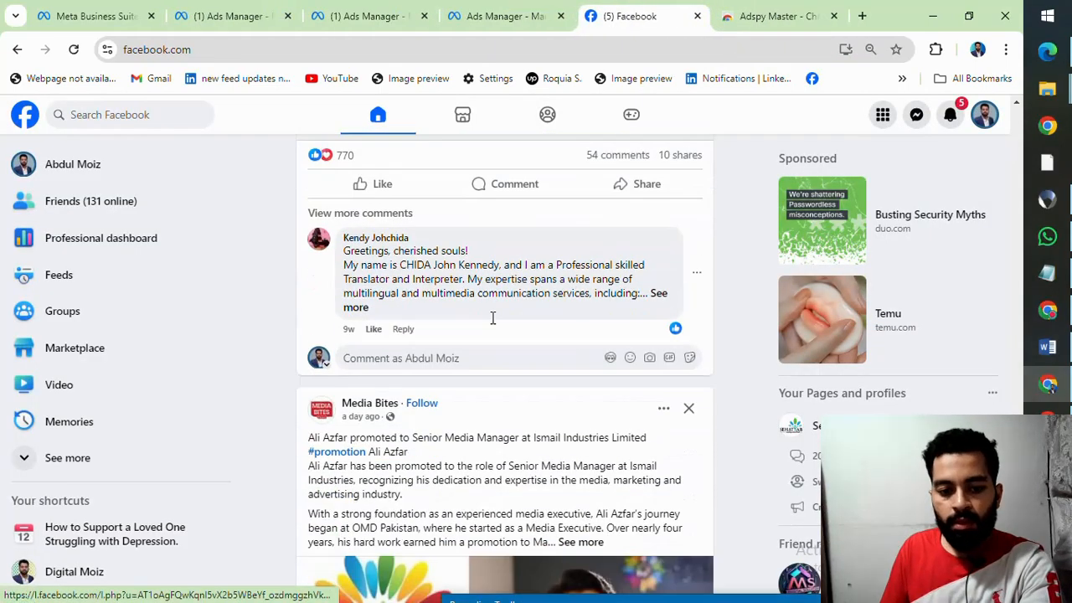
scroll(494, 323, up, 4)
scroll(493, 324, down, 15)
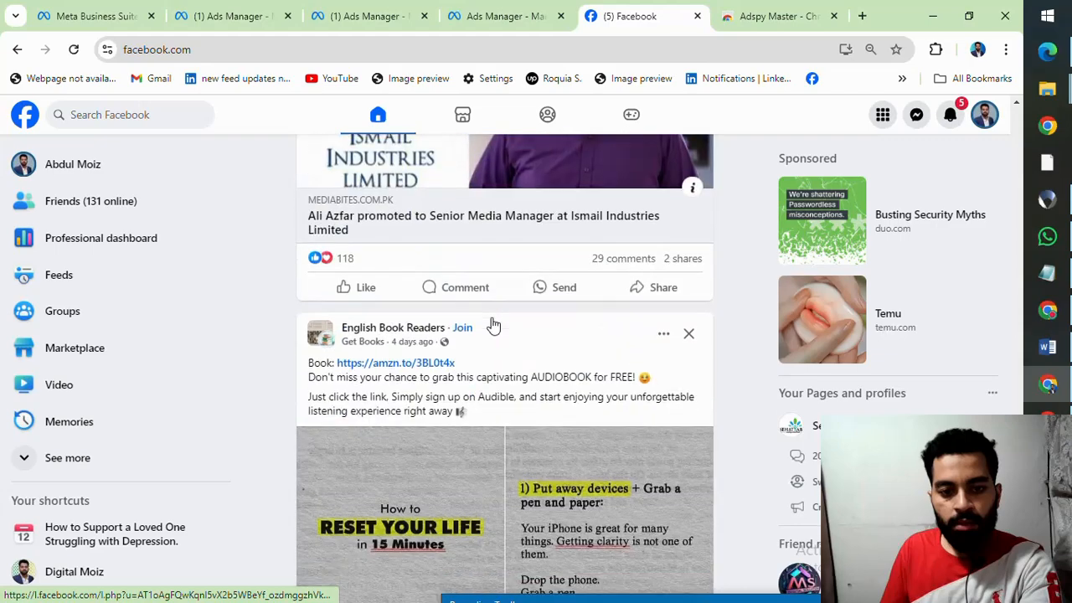
scroll(493, 324, down, 4)
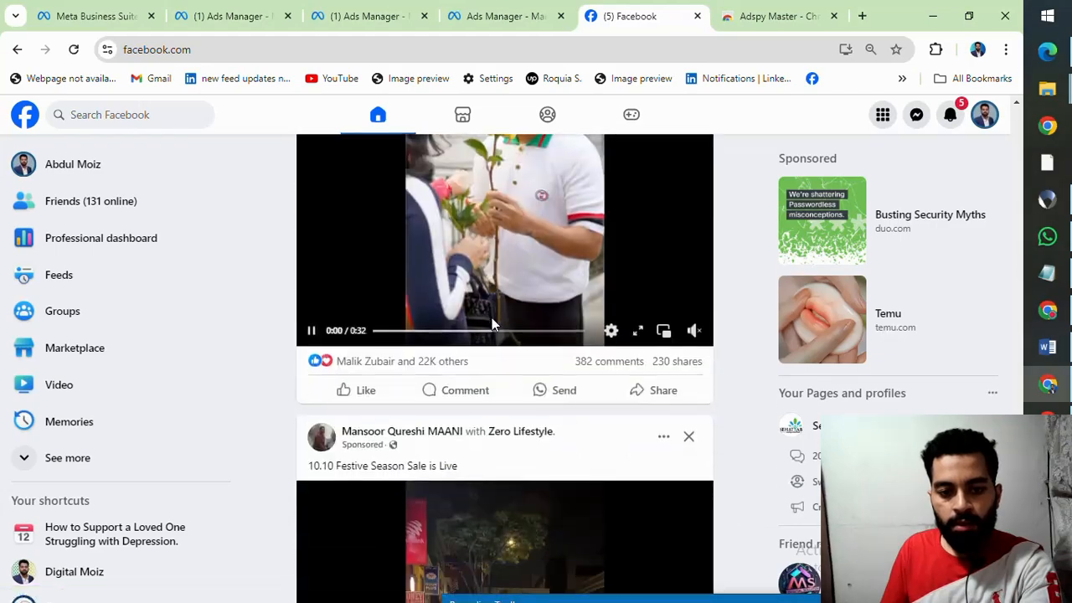
scroll(492, 322, up, 4)
scroll(492, 322, down, 11)
scroll(492, 324, down, 5)
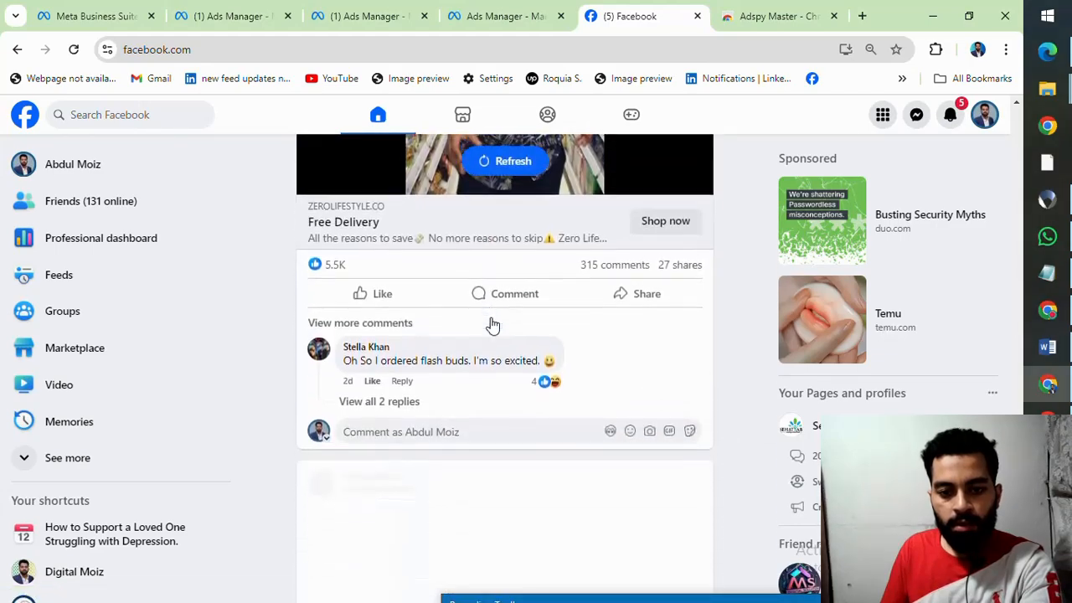
scroll(491, 321, down, 20)
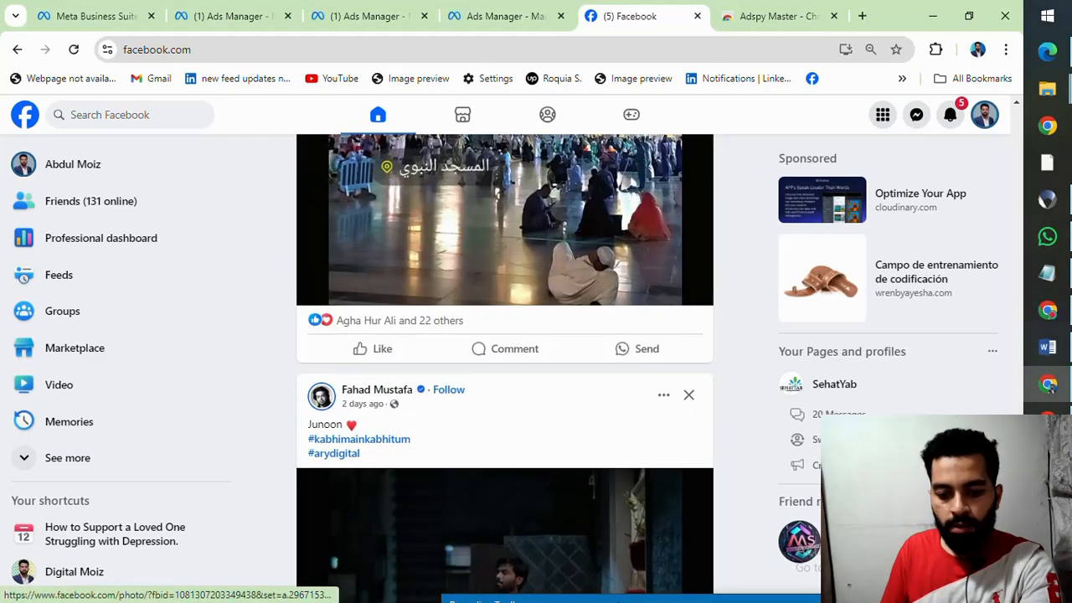
drag(618, 600, 571, 602)
scroll(557, 351, down, 9)
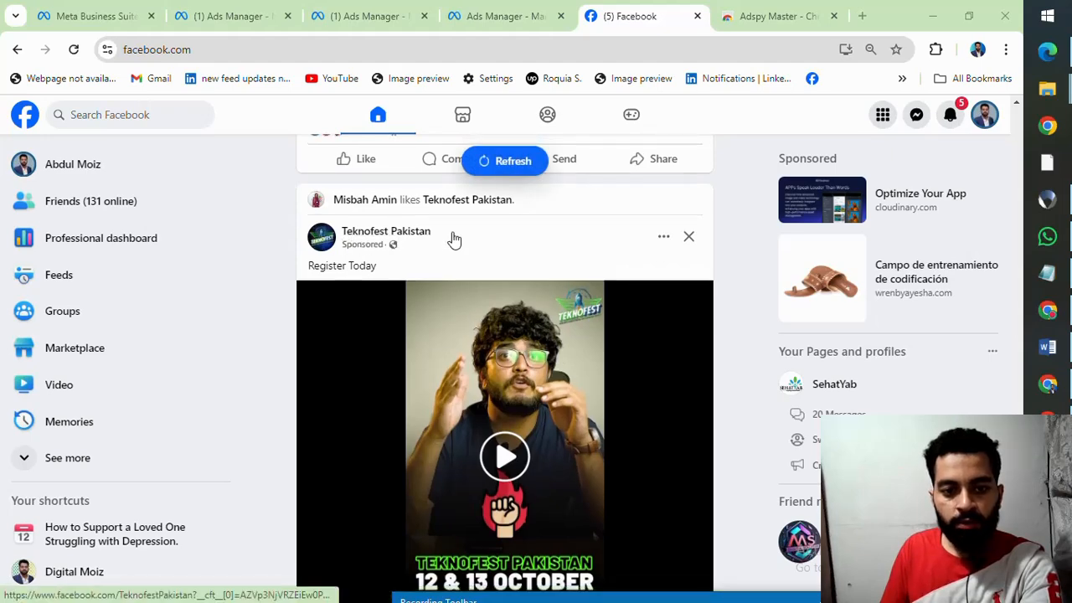
scroll(385, 277, down, 4)
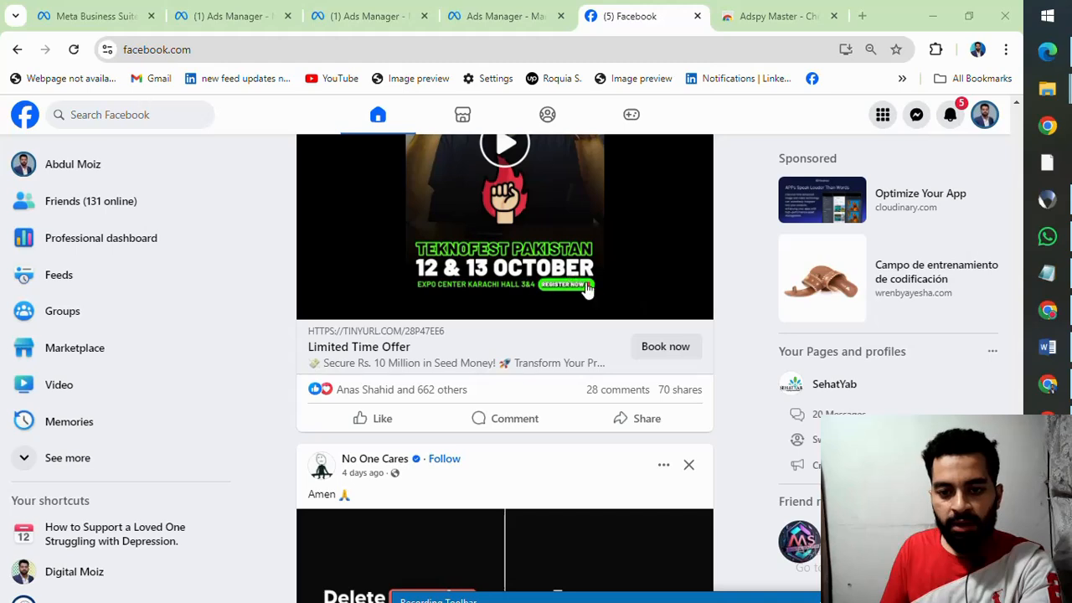
click(664, 351)
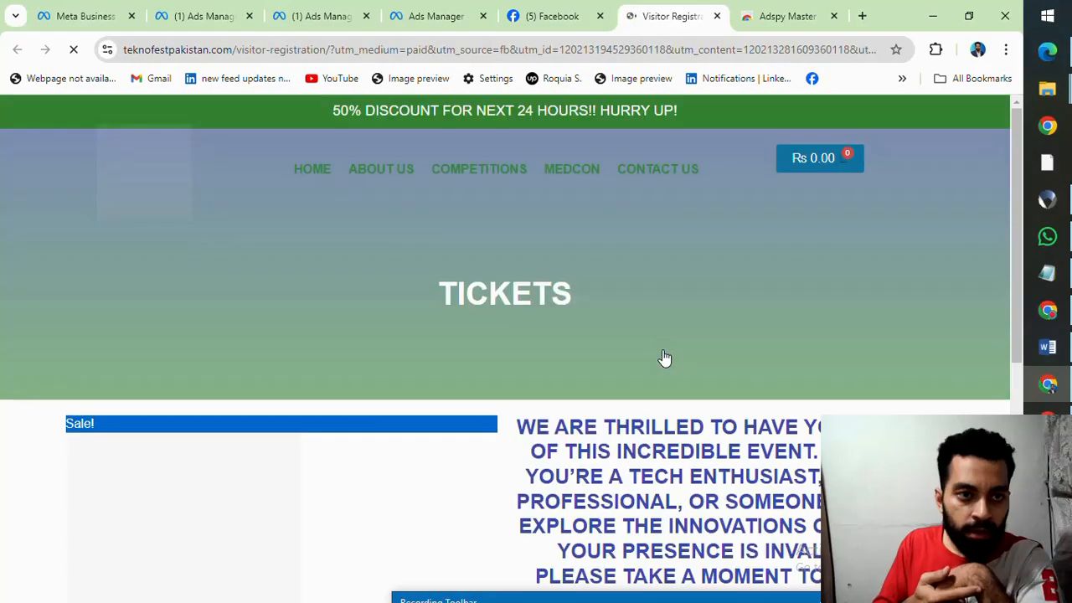
Step: Look through the Teknofest visitor registration page, from the header menu and ticket offer down to the footer
scroll(667, 209, down, 10)
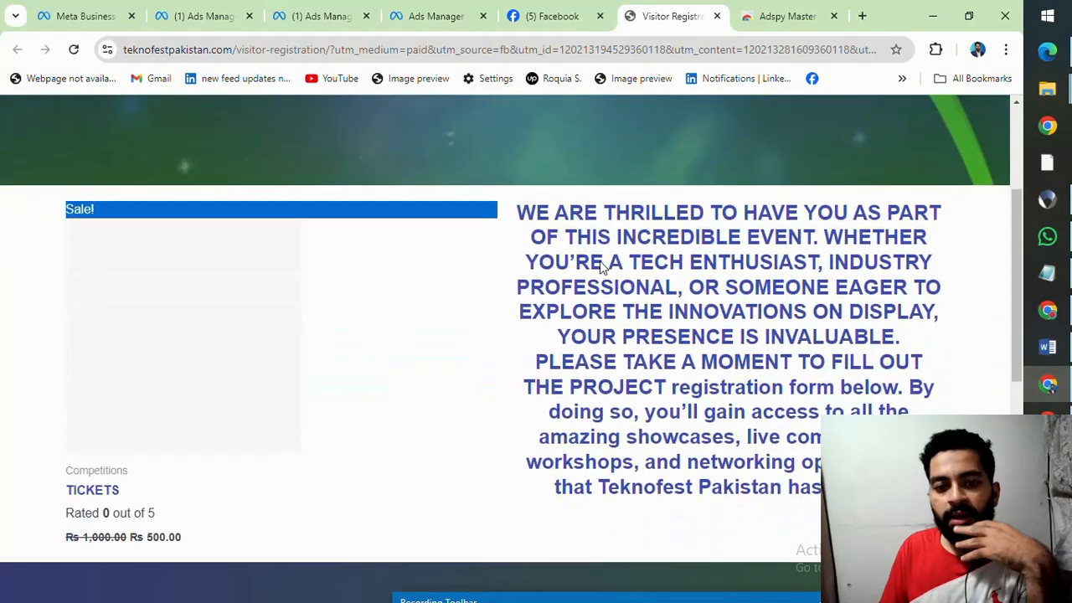
scroll(600, 263, up, 10)
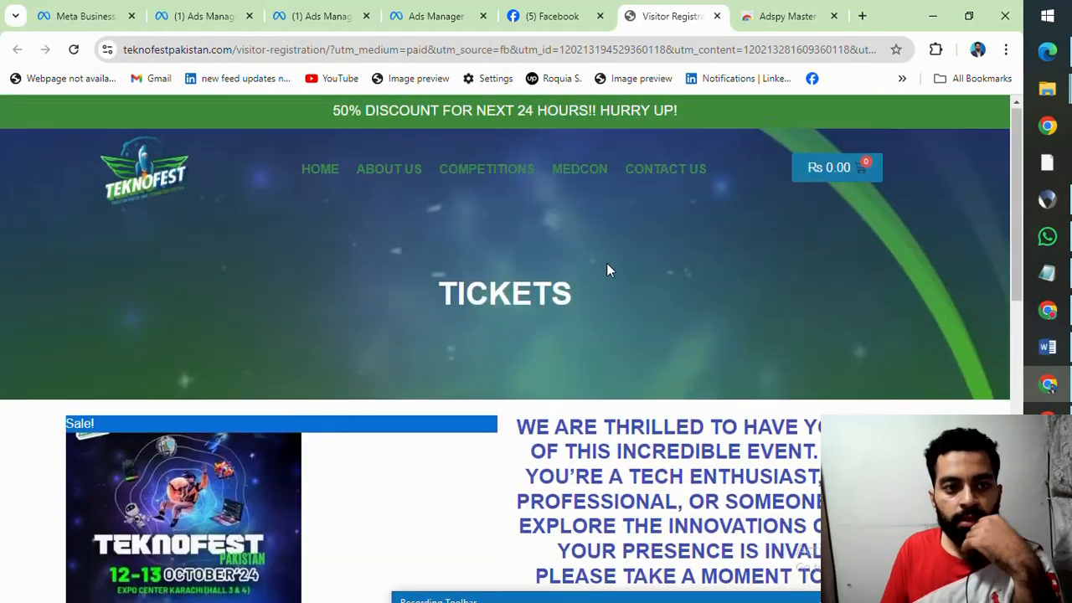
scroll(607, 263, down, 10)
scroll(665, 311, up, 10)
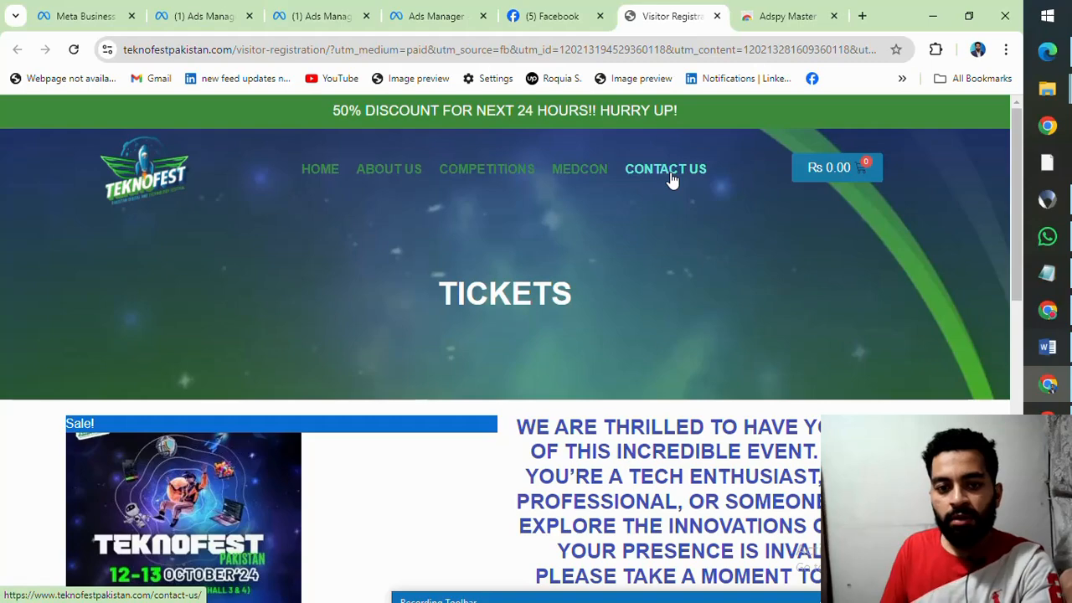
scroll(373, 206, down, 10)
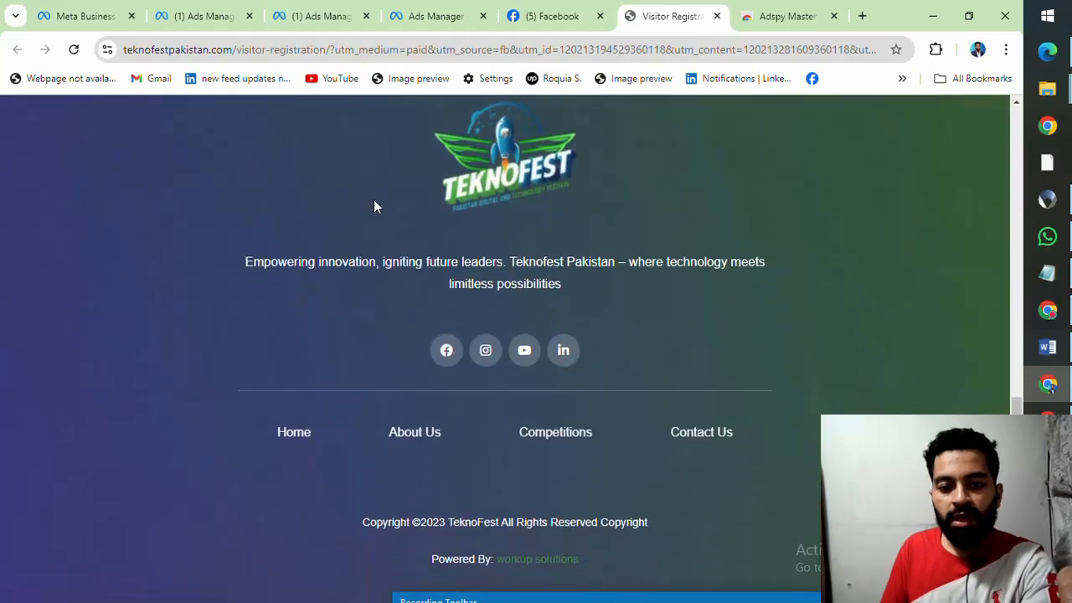
scroll(411, 206, up, 10)
scroll(411, 208, down, 3)
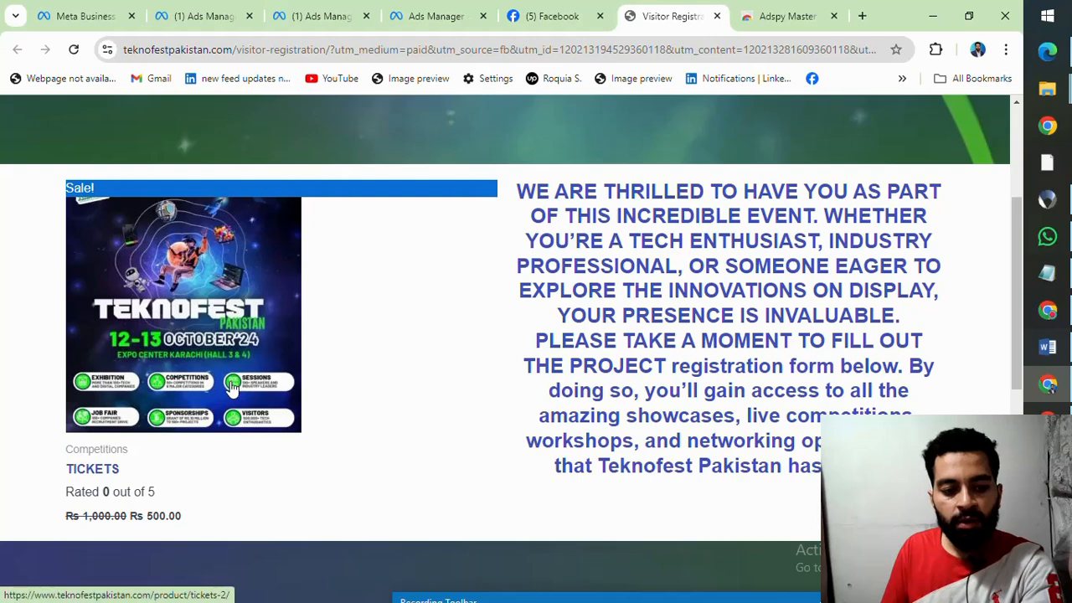
scroll(501, 365, up, 3)
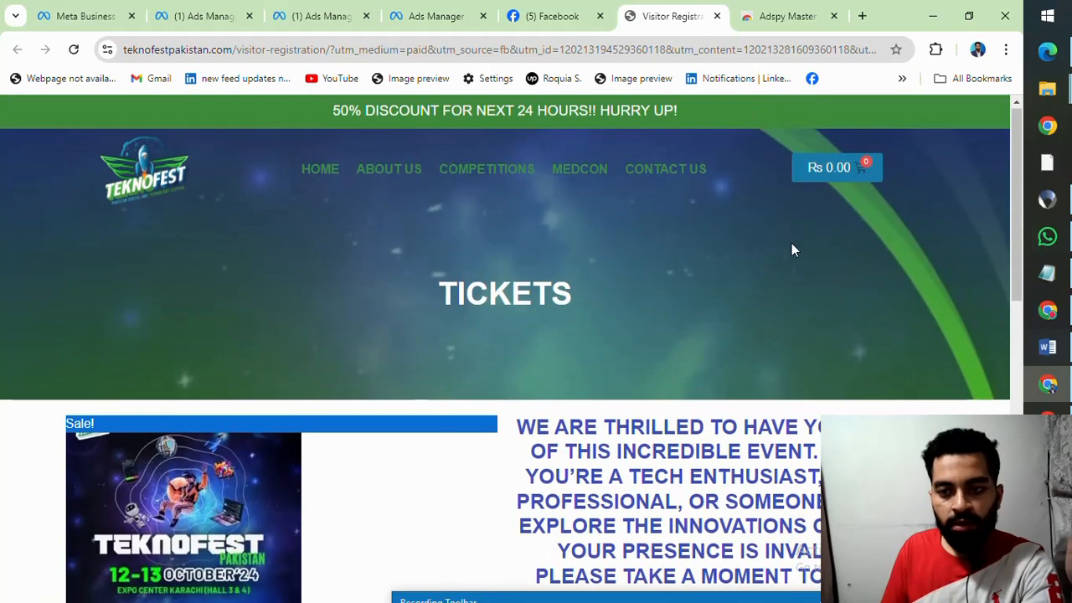
scroll(430, 307, down, 3)
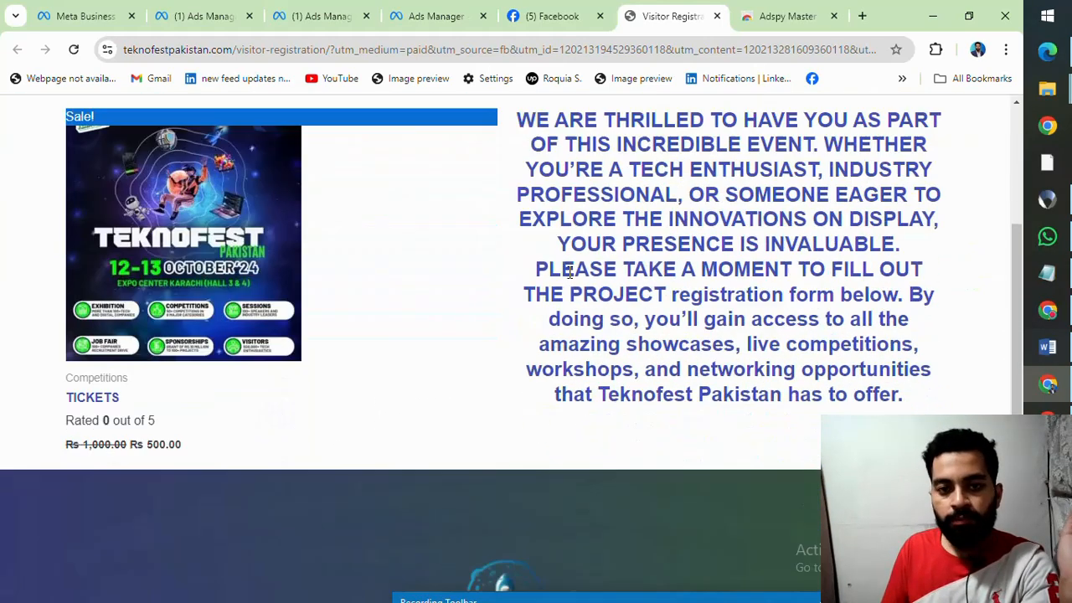
scroll(569, 272, down, 5)
scroll(567, 276, up, 8)
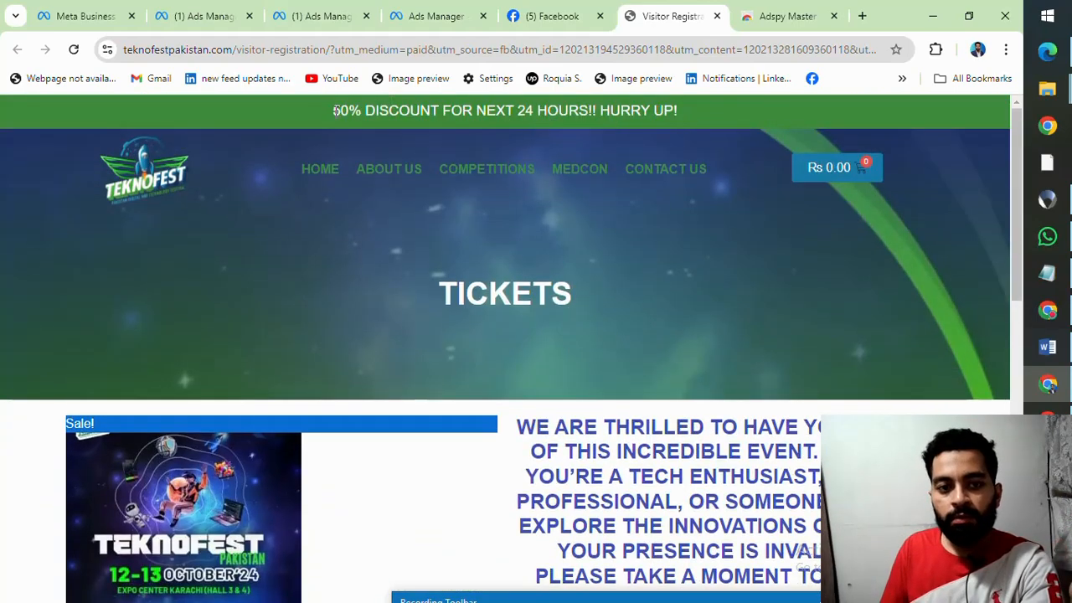
Step: Highlight the discount announcement text in the banner above the Teknofest site's header
drag(333, 111, 687, 114)
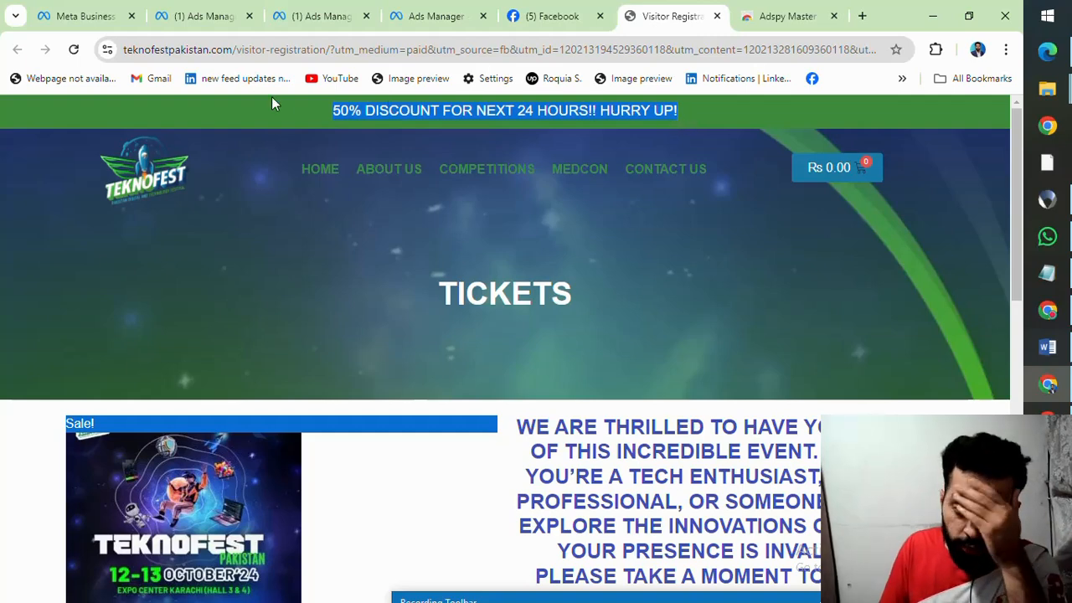
click(332, 112)
drag(332, 112, 639, 111)
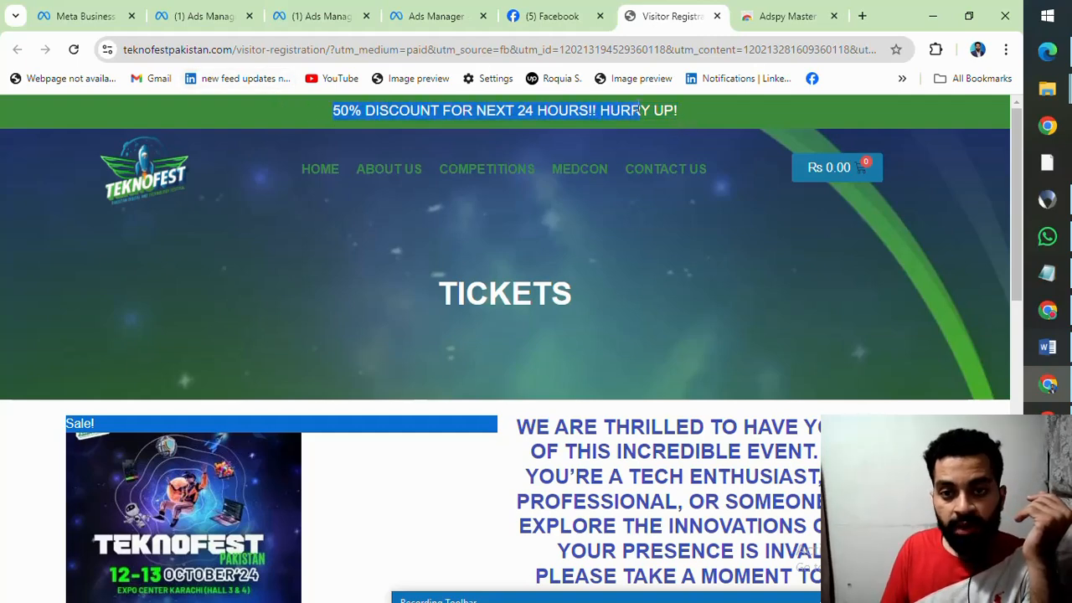
Step: Return to the Facebook feed, open the daily.dev sponsored post's Learn more destination, and close the Teknofest page
click(551, 17)
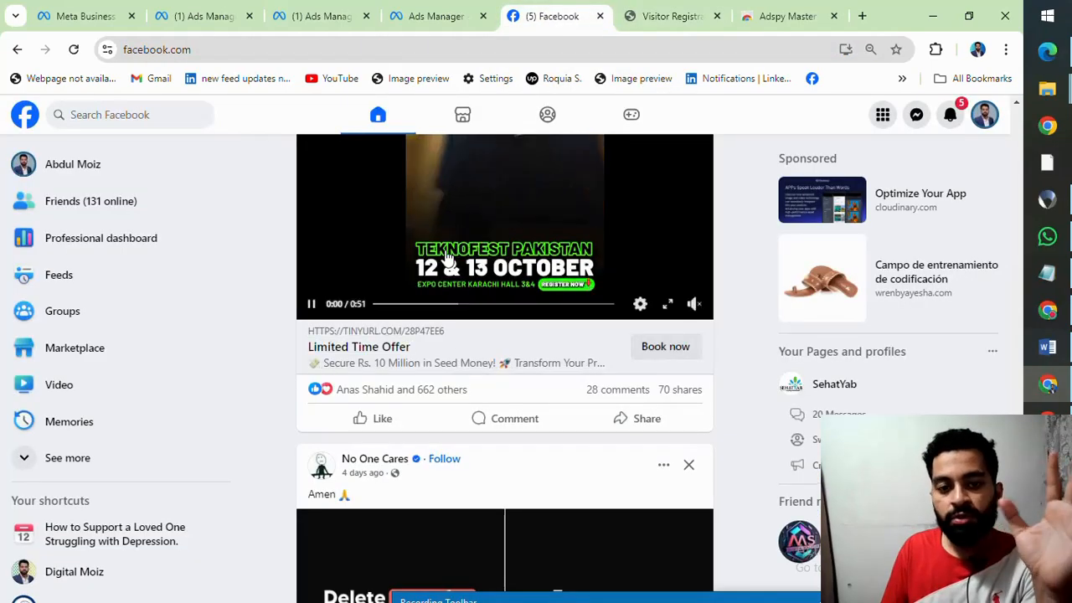
scroll(447, 262, down, 8)
scroll(447, 263, down, 8)
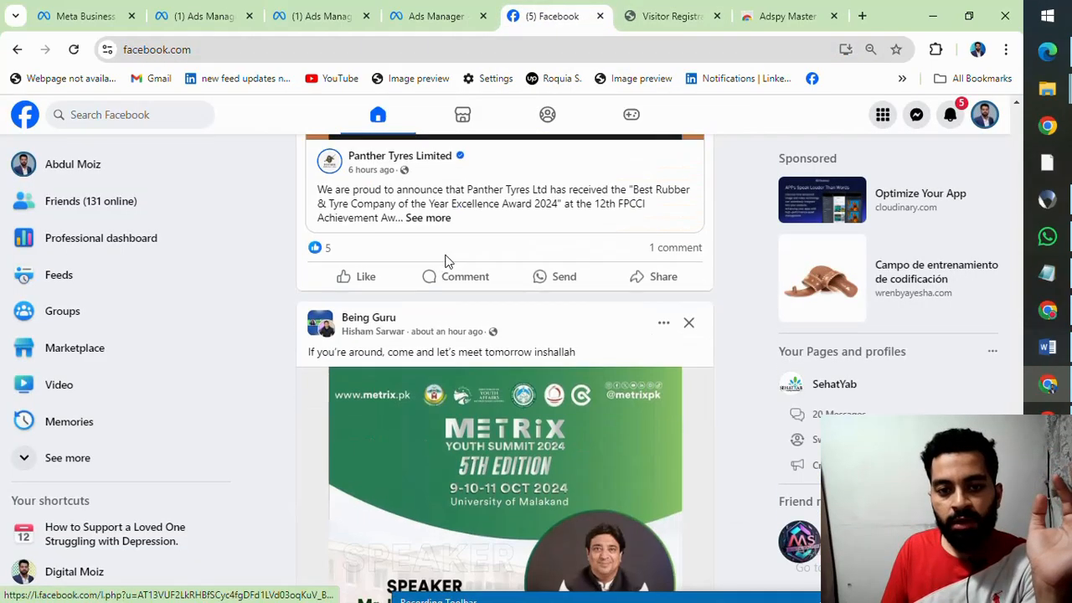
scroll(447, 263, up, 4)
scroll(447, 263, down, 5)
scroll(447, 263, down, 13)
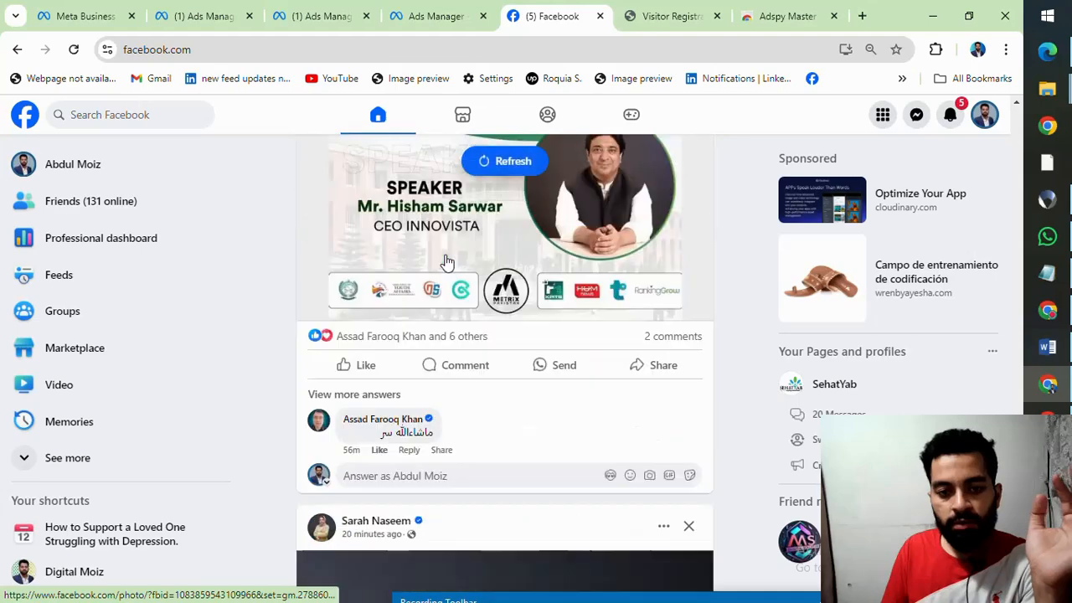
scroll(447, 263, up, 1)
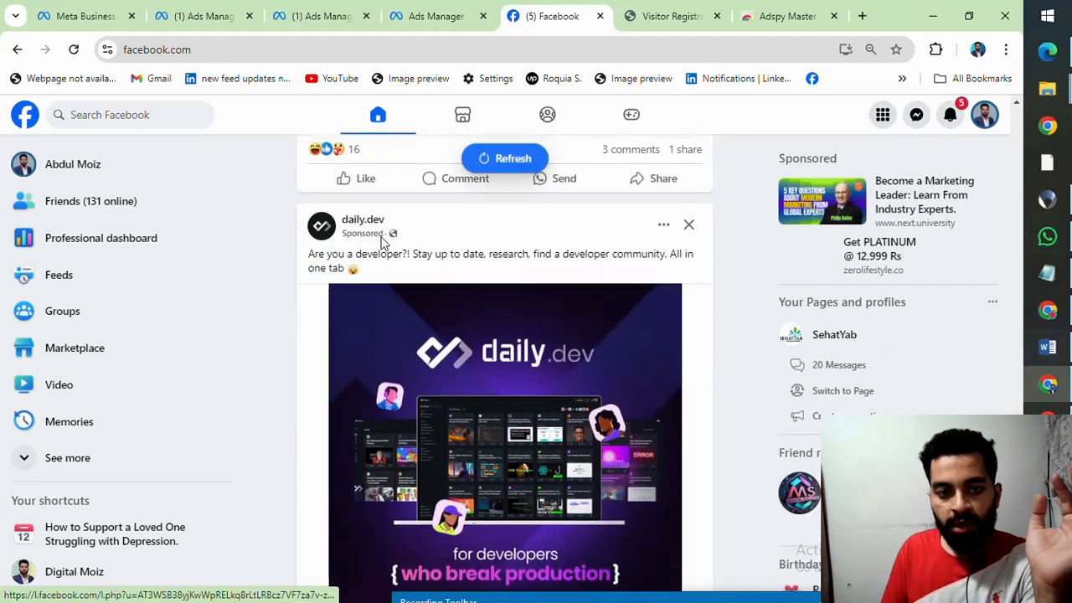
scroll(425, 279, down, 4)
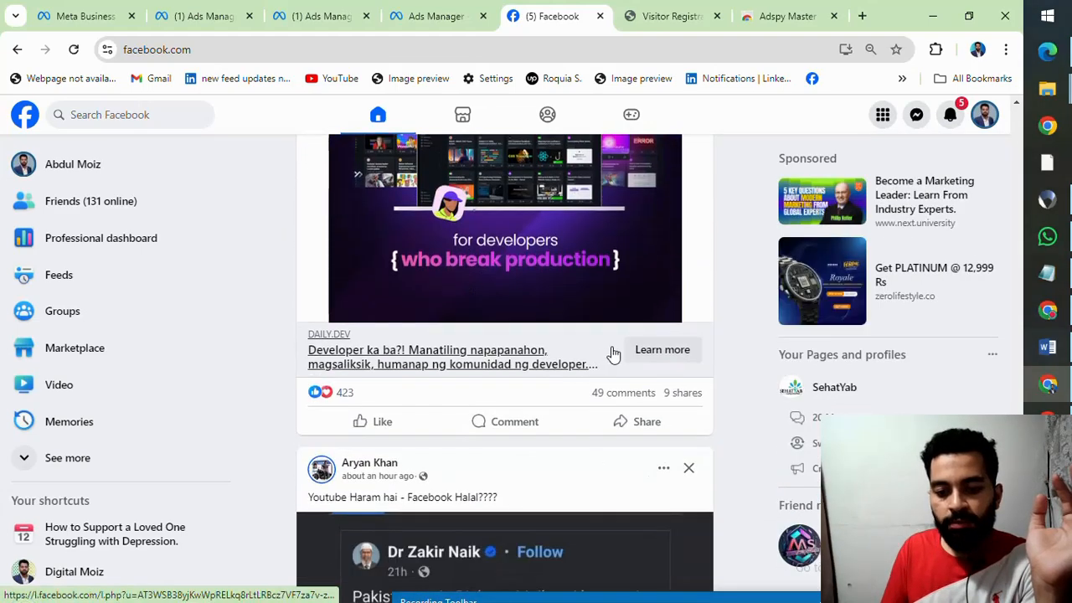
click(657, 356)
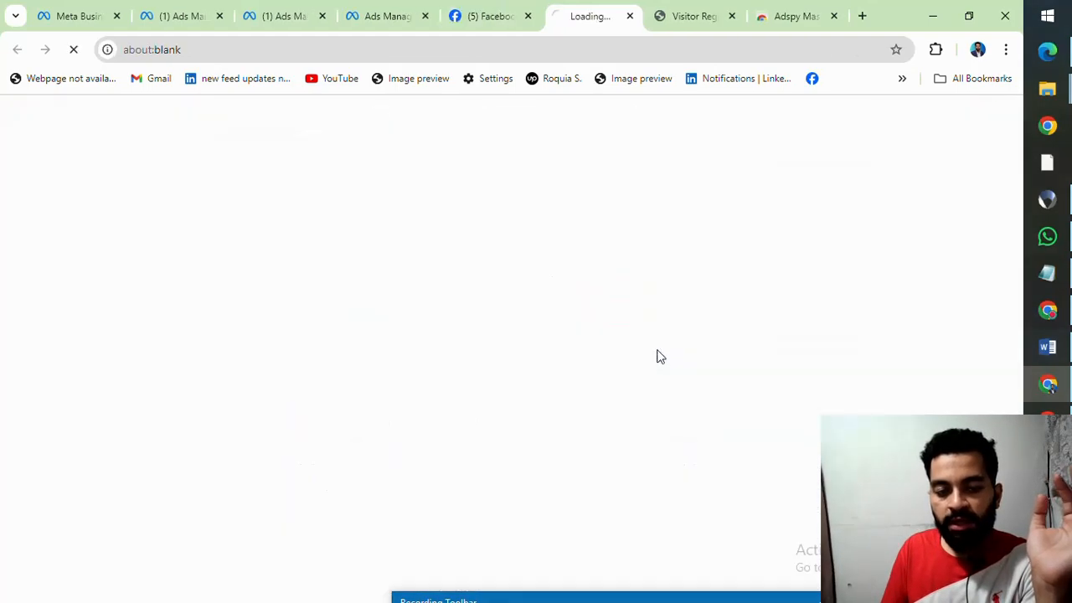
click(731, 16)
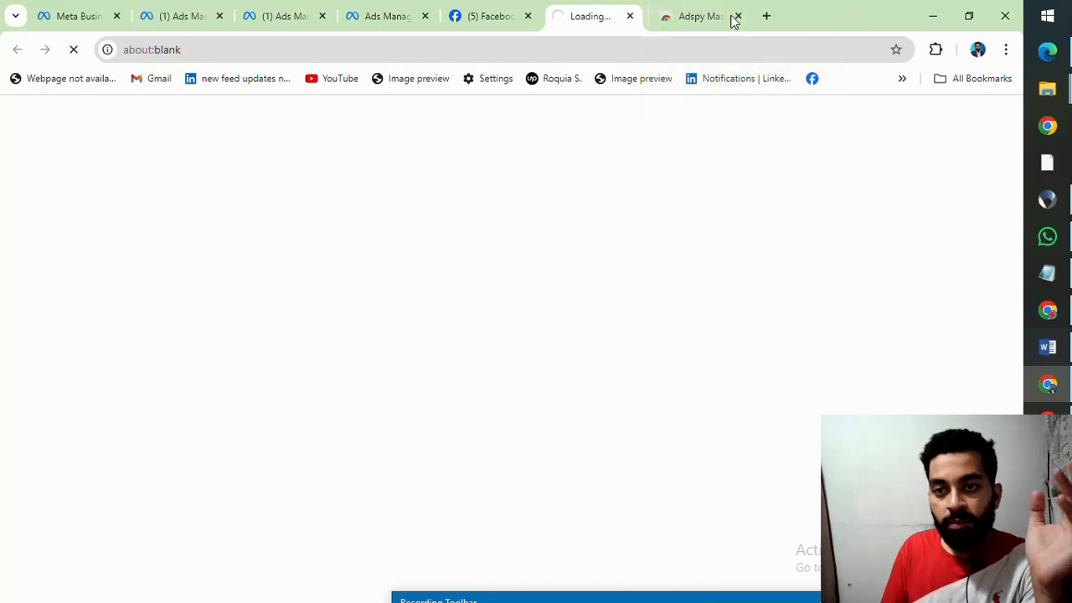
Step: Compare the daily.dev sponsored post with its landing page, review that page down to the footer, and return to the Facebook feed
click(487, 17)
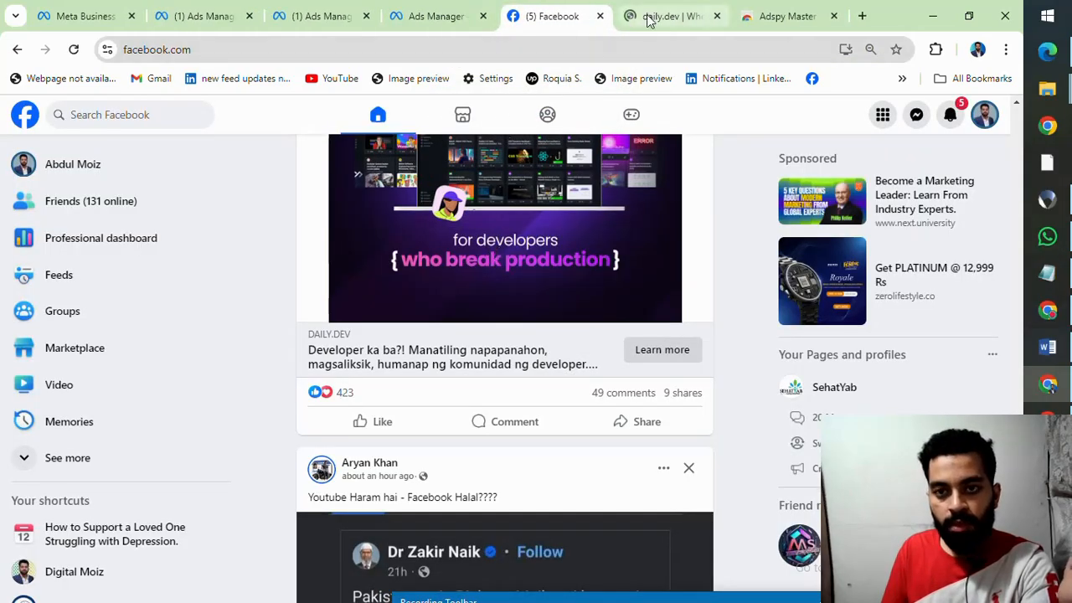
click(646, 19)
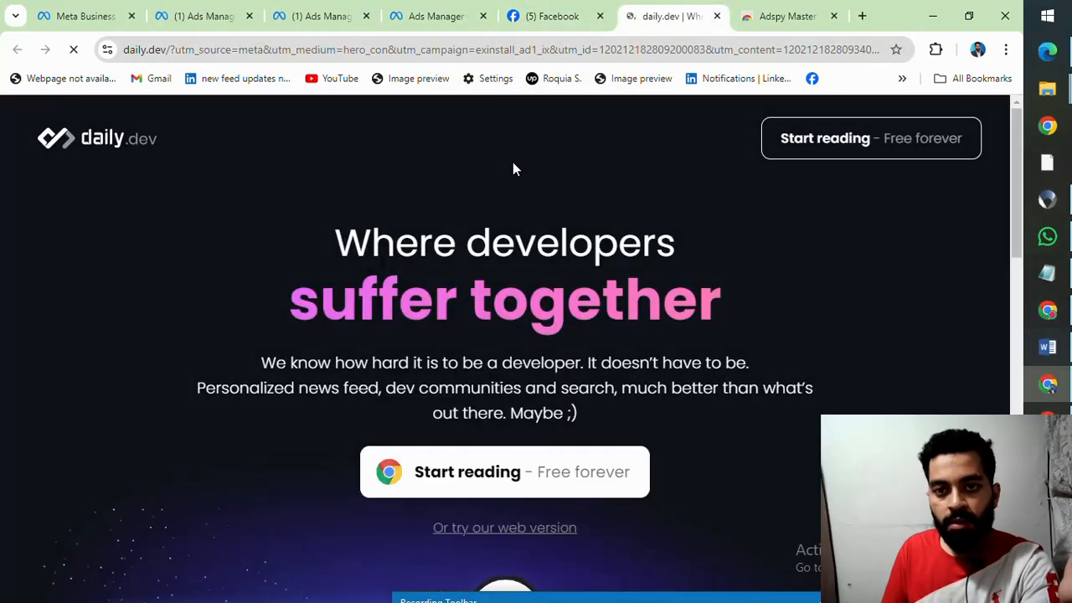
scroll(607, 226, down, 5)
scroll(607, 226, down, 5)
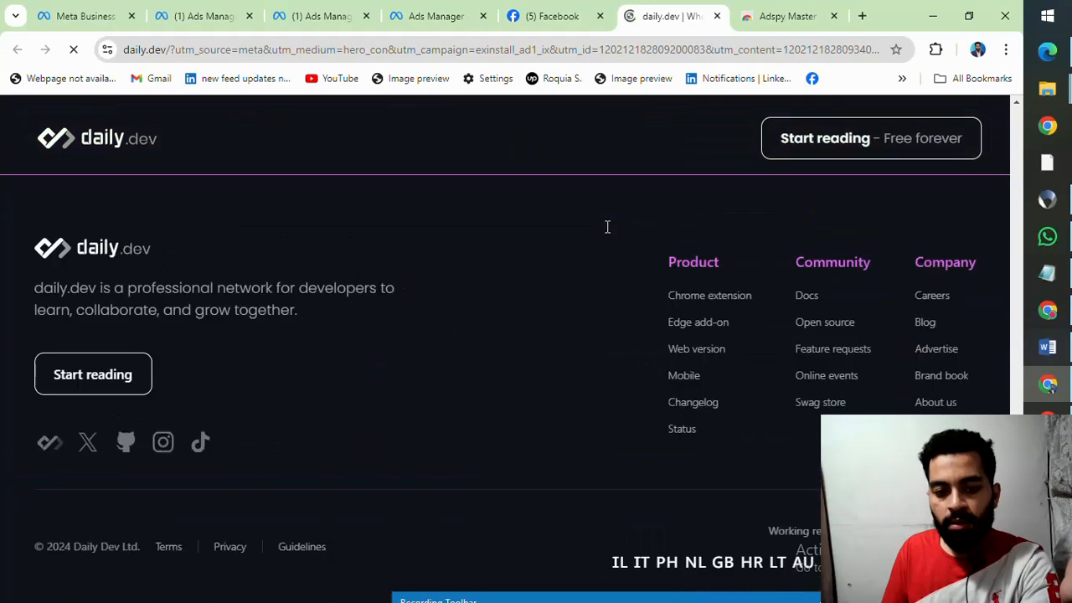
scroll(607, 226, up, 10)
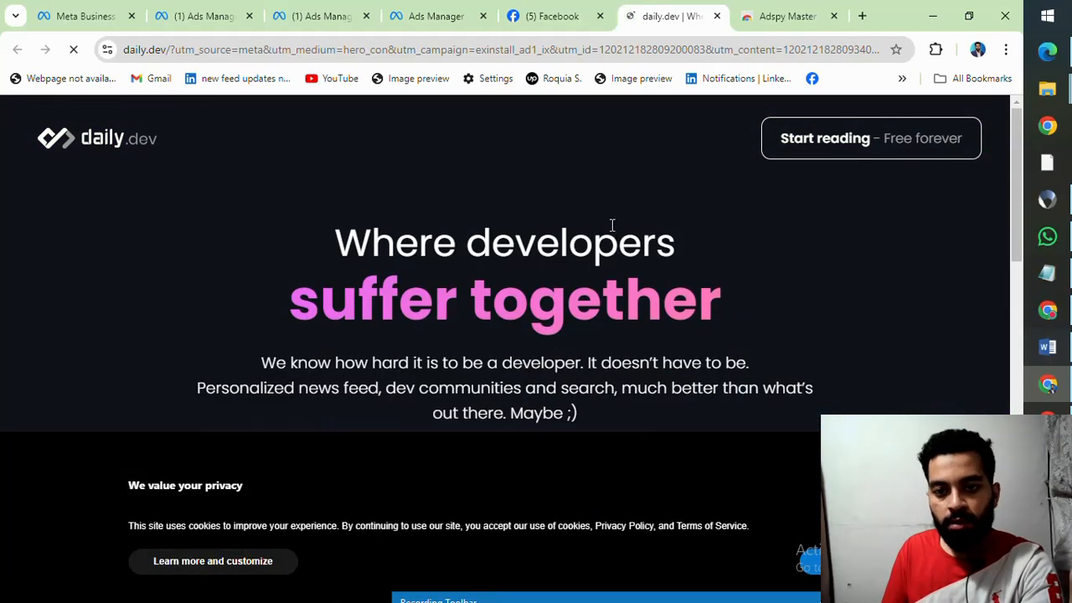
scroll(412, 259, down, 2)
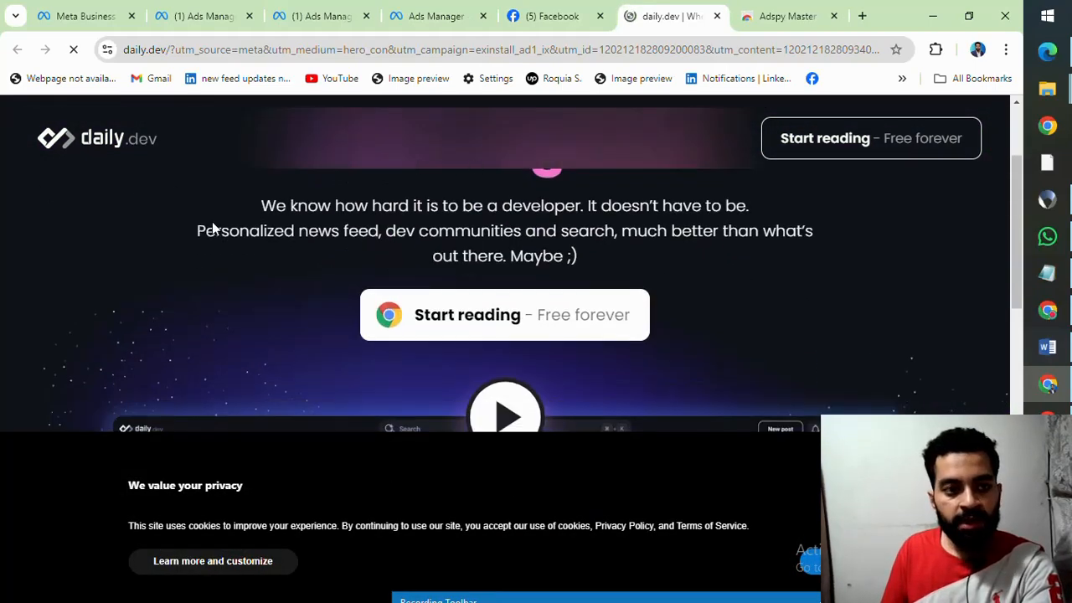
scroll(348, 234, down, 5)
scroll(357, 232, up, 4)
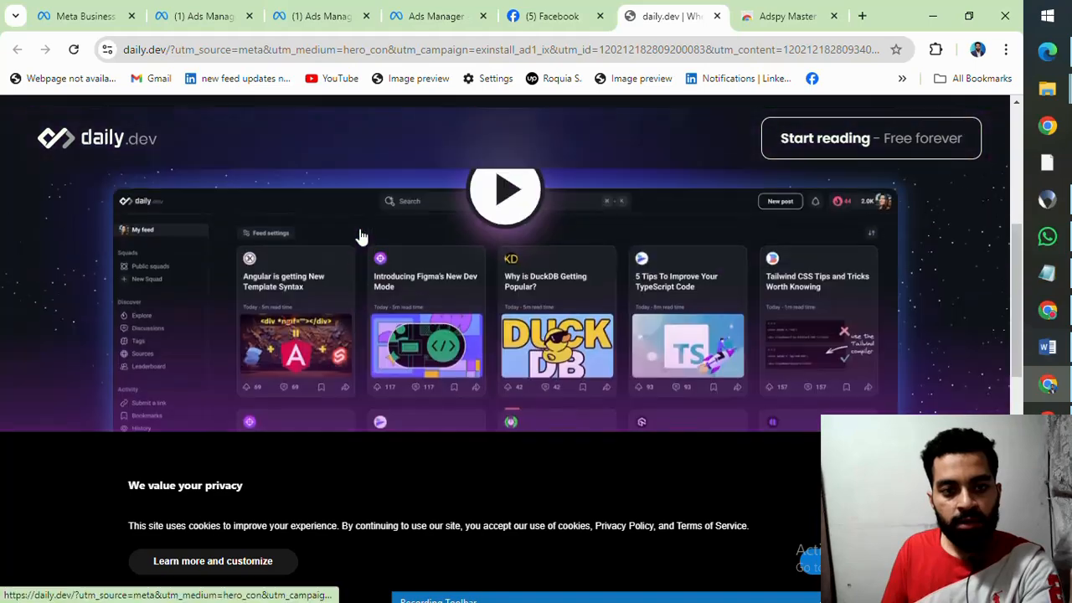
scroll(353, 201, up, 2)
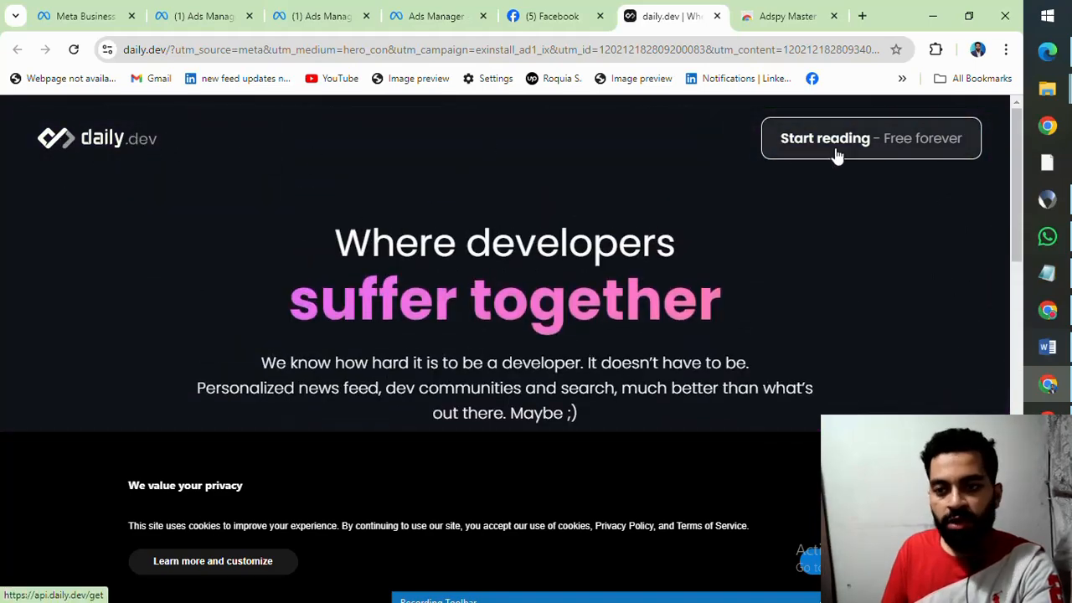
scroll(574, 227, down, 5)
scroll(574, 232, down, 2)
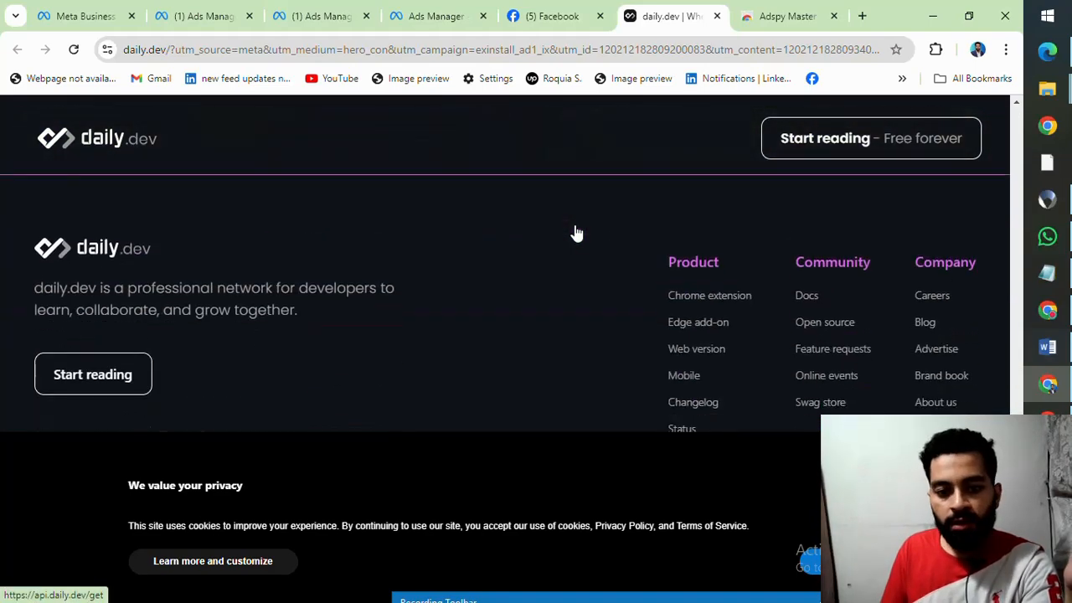
scroll(575, 232, up, 4)
scroll(574, 222, up, 3)
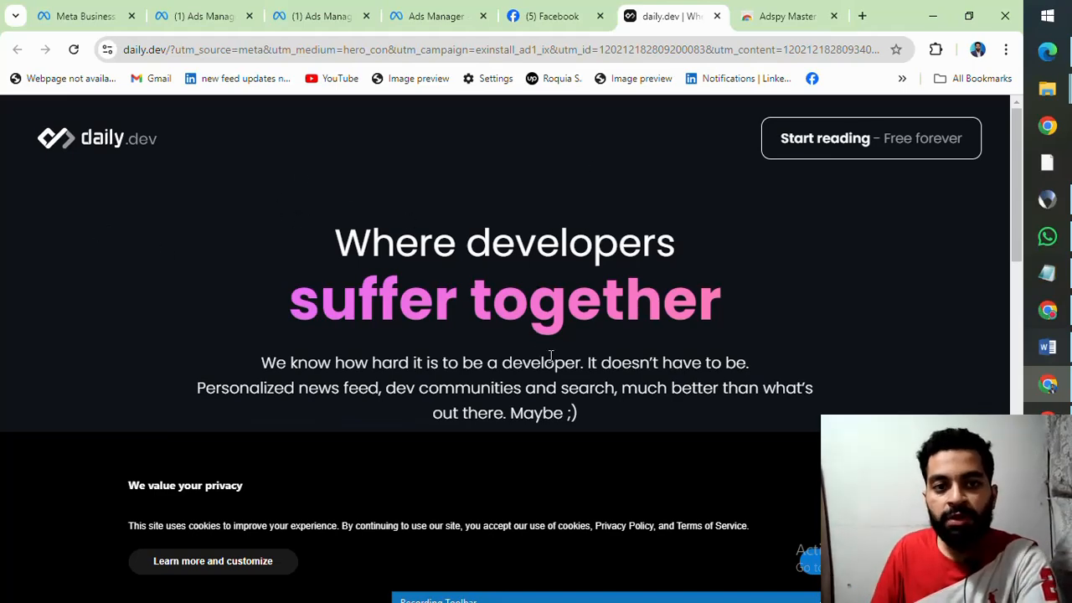
click(542, 15)
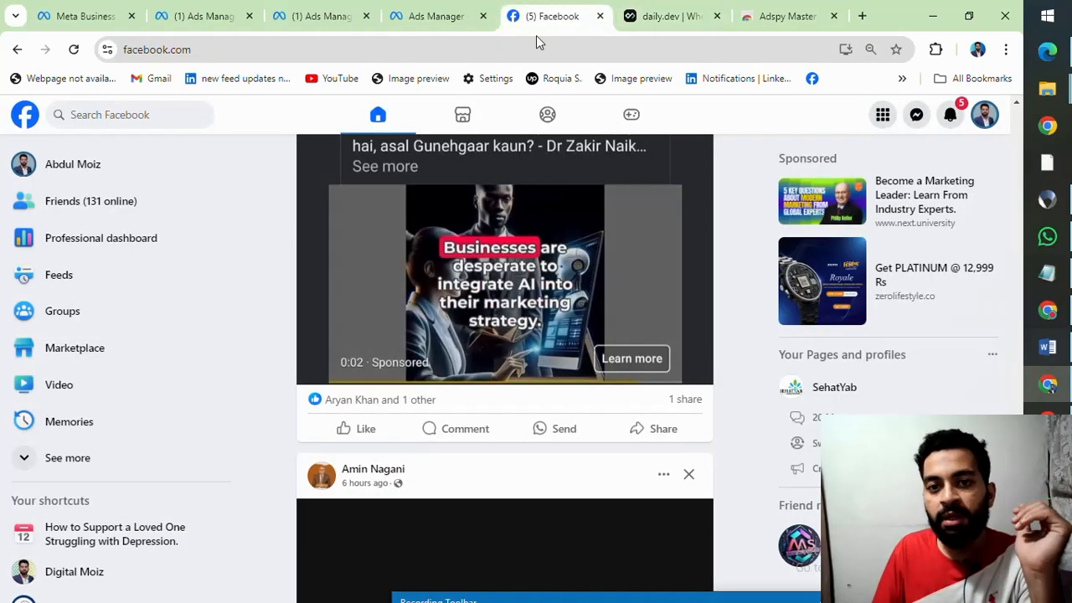
Step: Find the Radisson BLU Hotel & Residences sponsored post in the feed and open its Book now Messenger chat
scroll(502, 285, down, 5)
scroll(502, 285, down, 15)
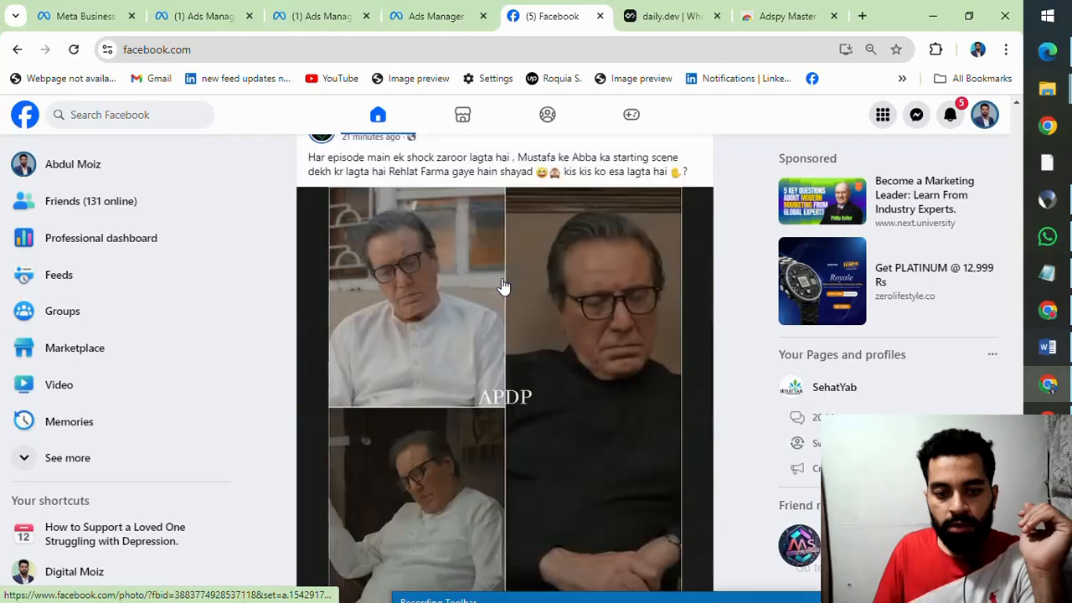
scroll(503, 287, down, 3)
scroll(502, 286, up, 6)
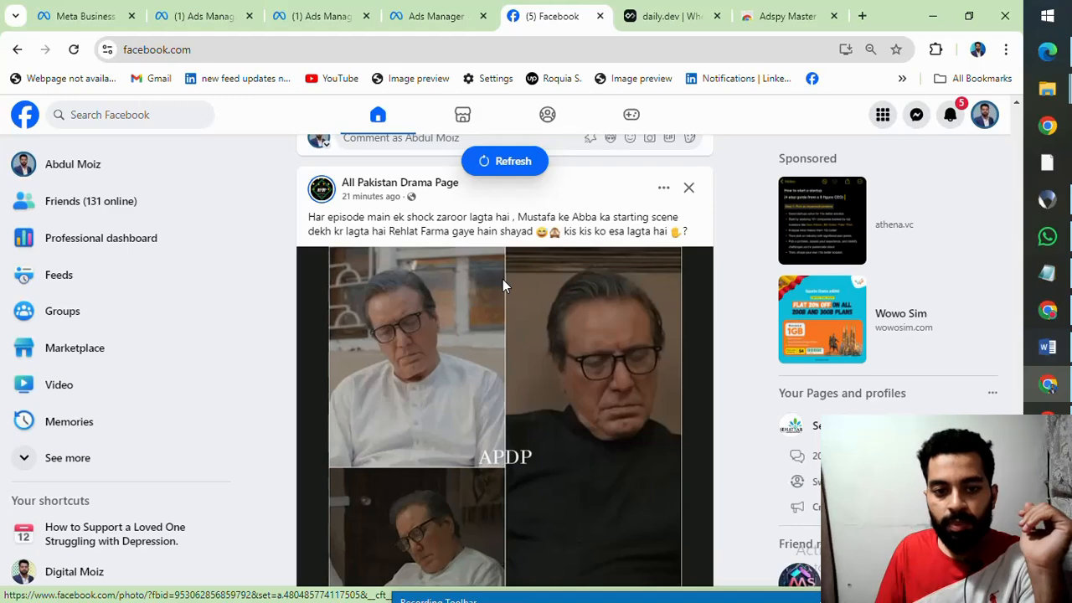
scroll(502, 286, down, 13)
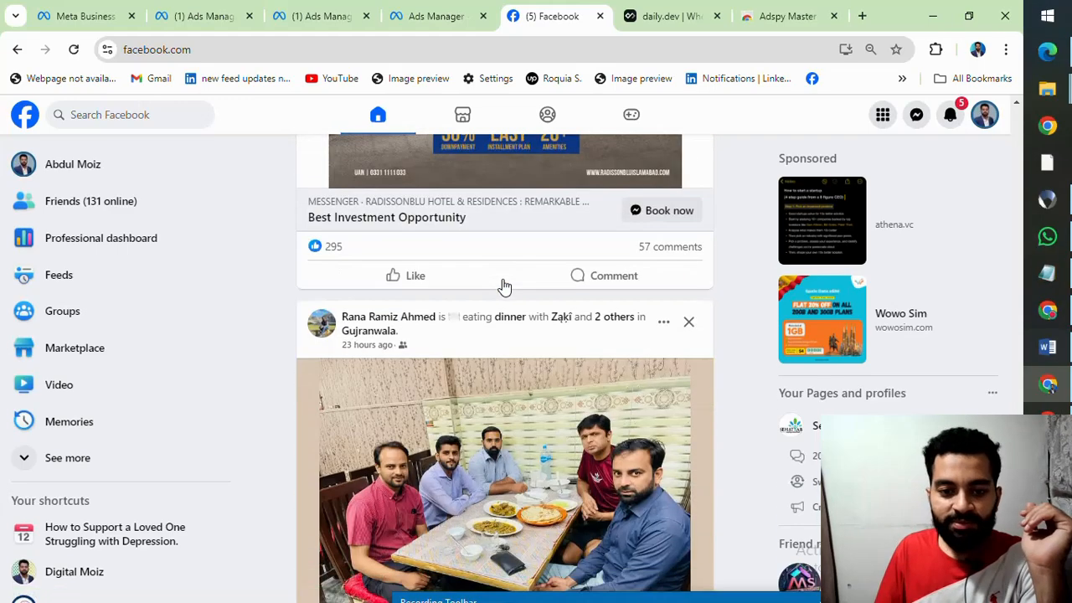
scroll(503, 285, up, 5)
scroll(461, 271, up, 1)
scroll(430, 267, down, 3)
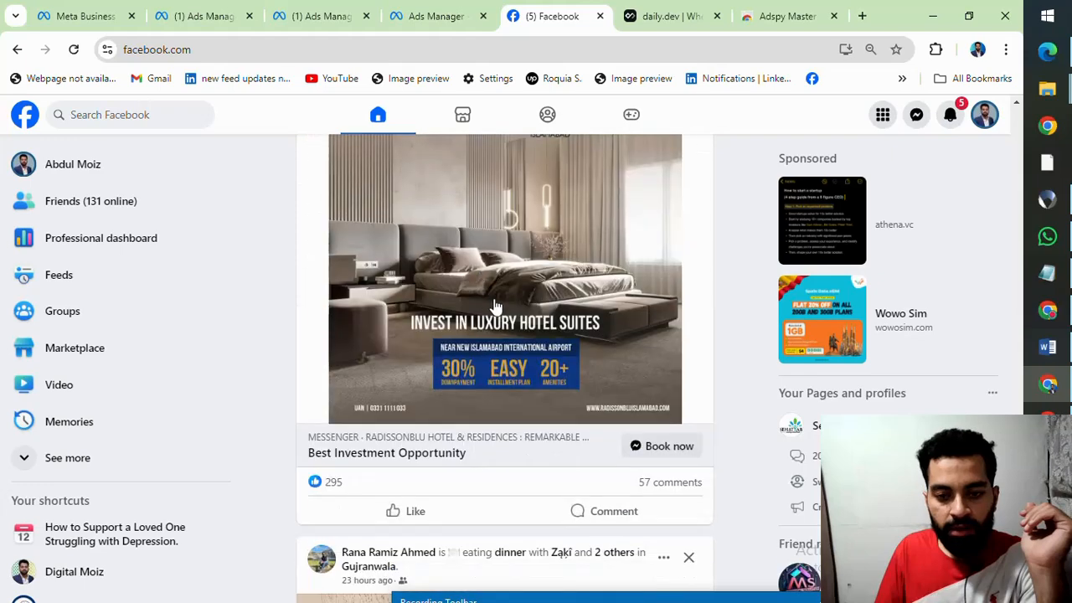
click(662, 445)
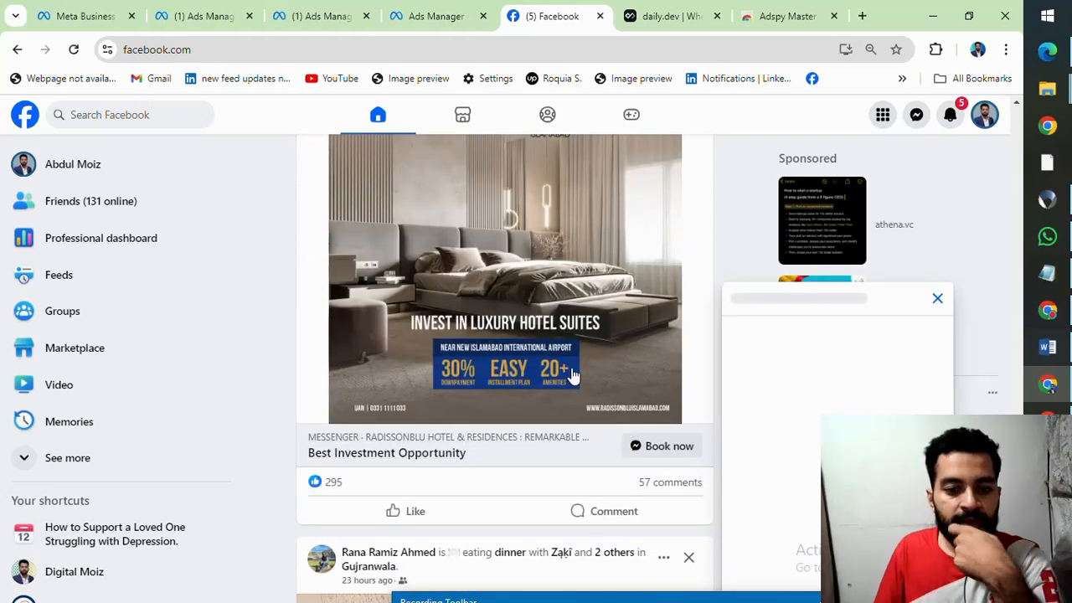
Step: Compare the Radisson BLU ad's text and Book now link with the automated messages in its Messenger chat
scroll(519, 385, up, 3)
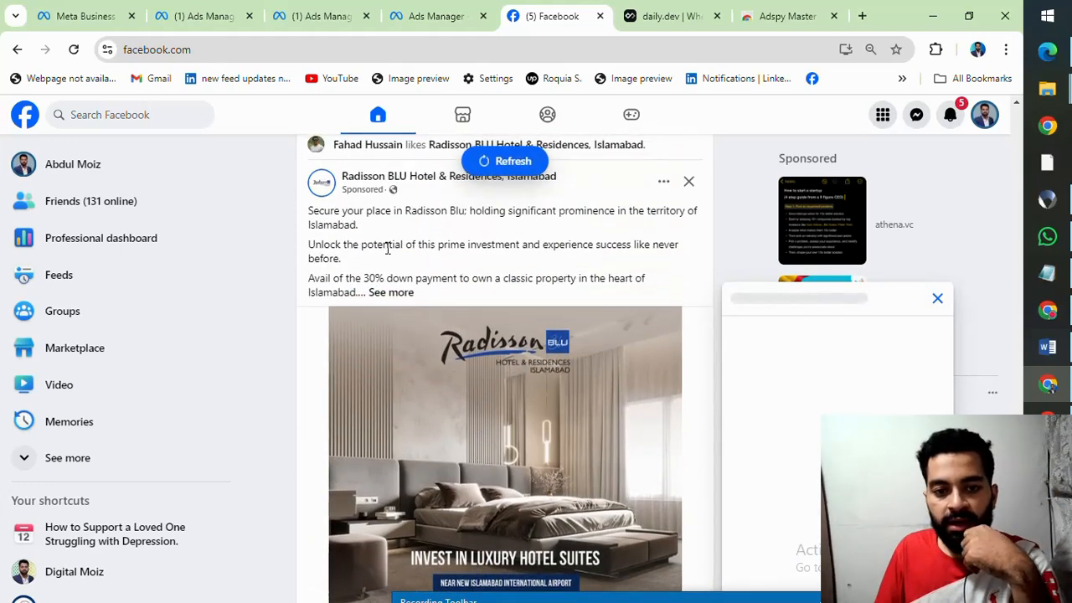
scroll(528, 381, down, 3)
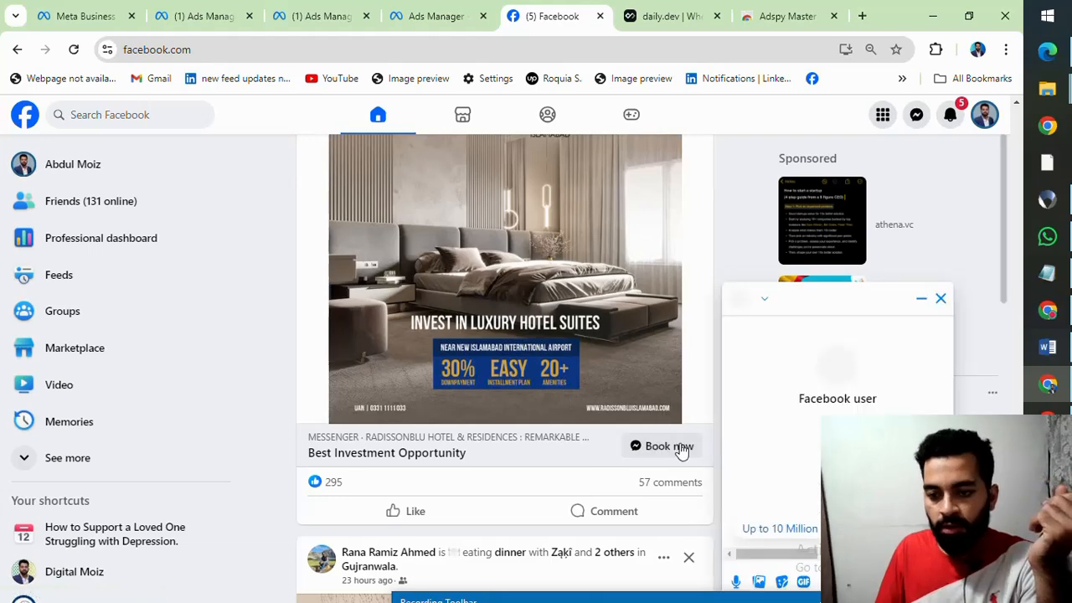
scroll(809, 530, down, 1)
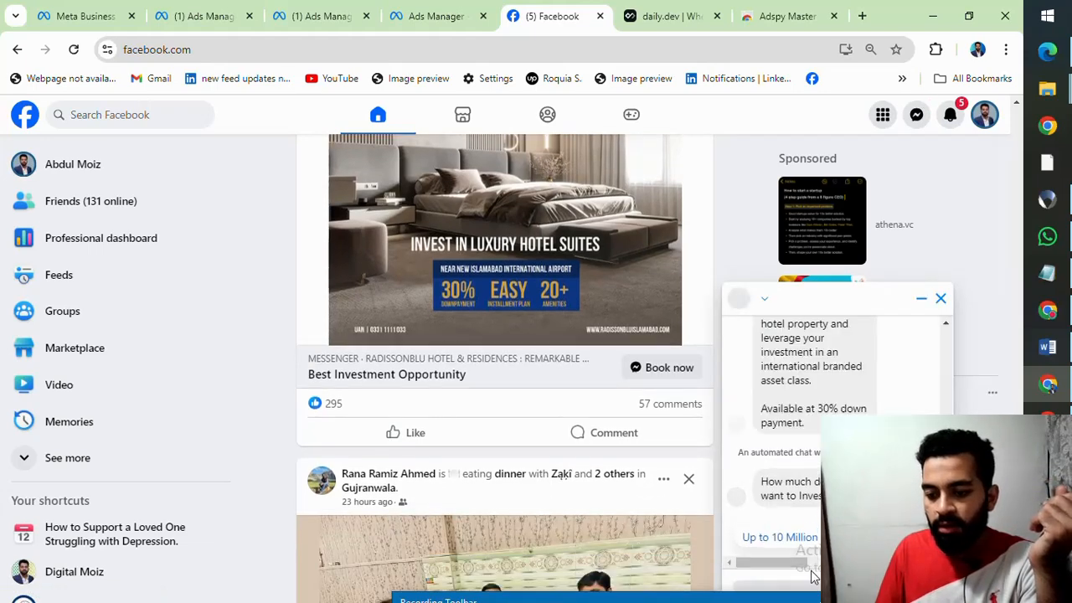
scroll(795, 447, up, 2)
scroll(795, 447, up, 2)
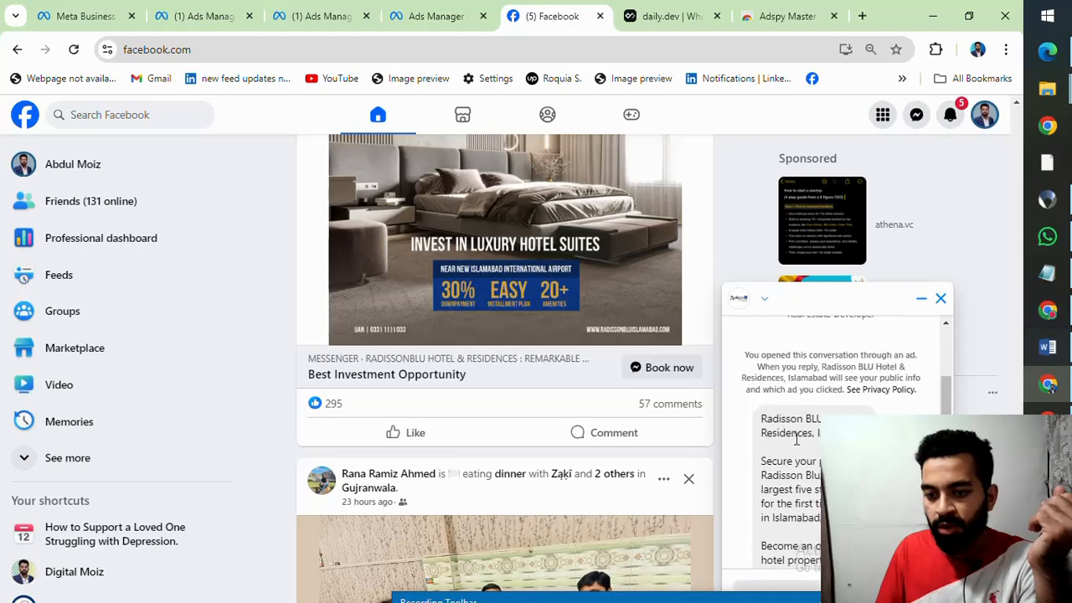
scroll(796, 441, down, 3)
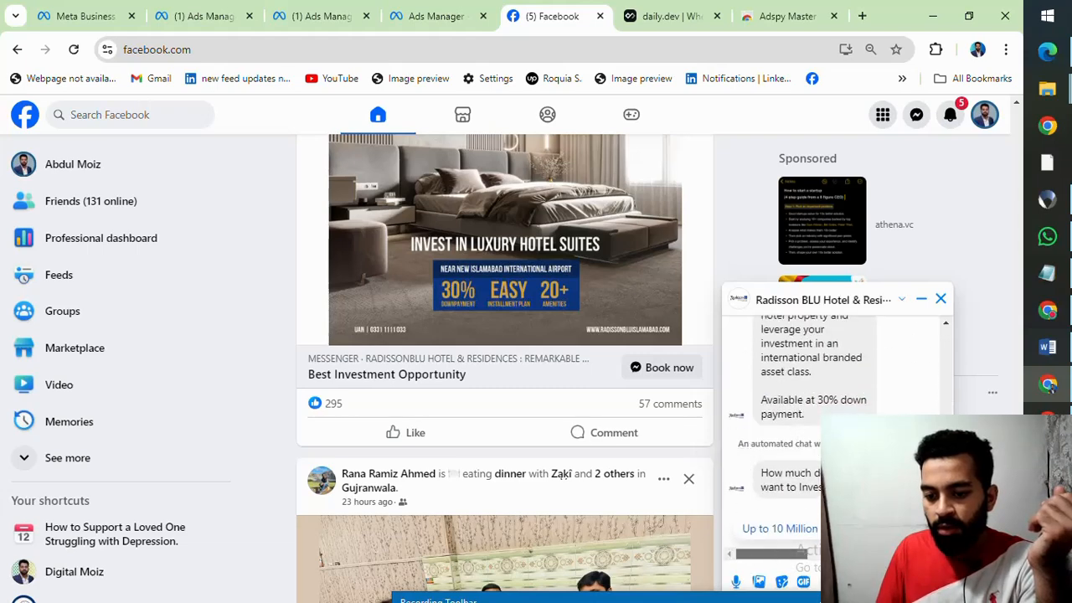
Step: View the further investment budget replies in the Radisson BLU chat, reread its greeting, and close the chat
drag(783, 554, 845, 564)
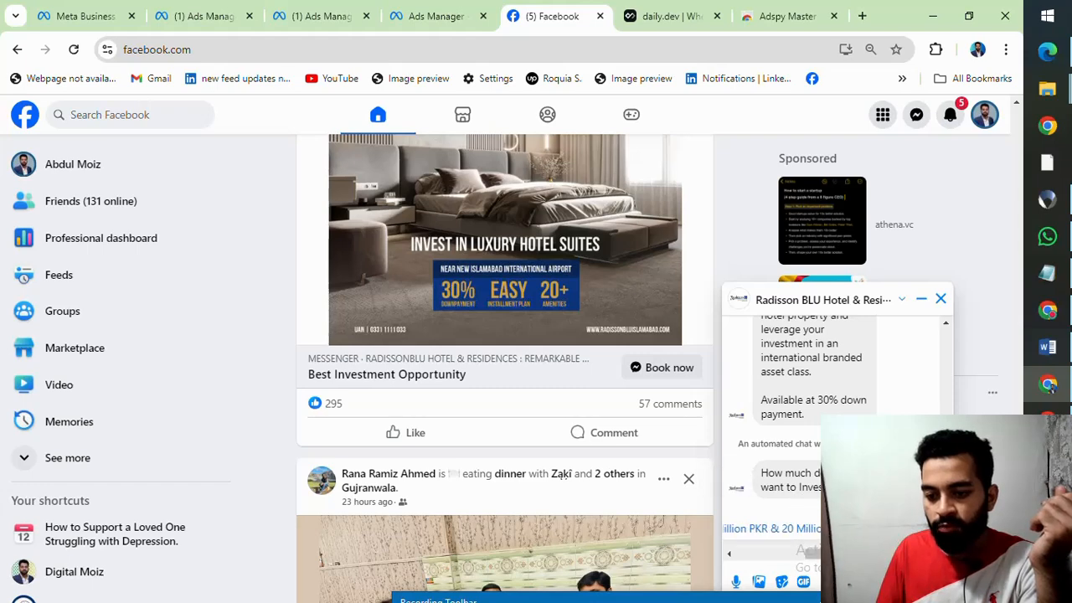
scroll(837, 435, up, 10)
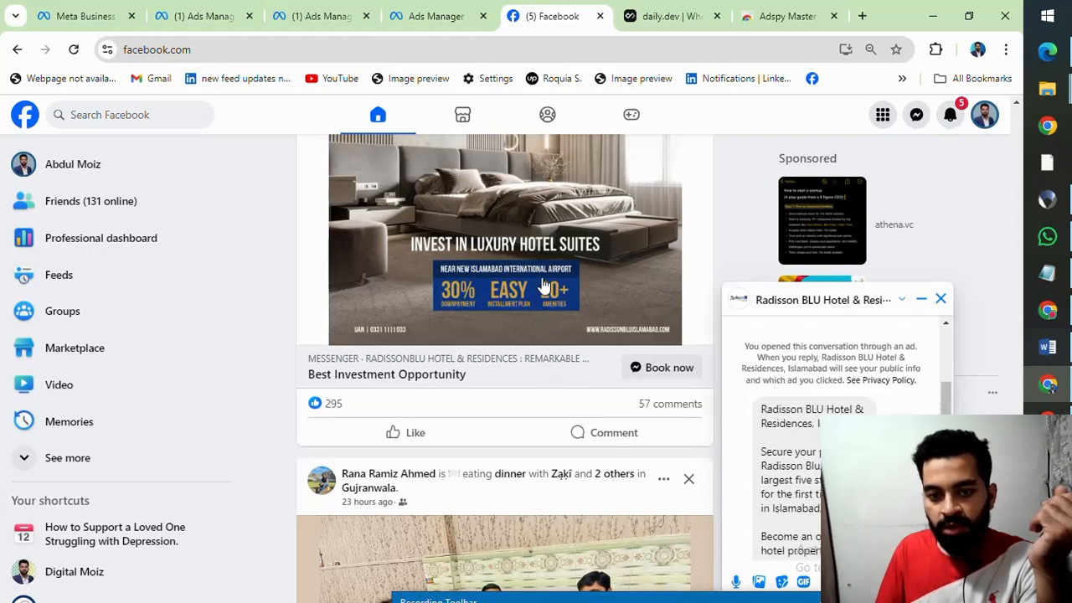
scroll(829, 415, up, 1)
scroll(828, 415, down, 3)
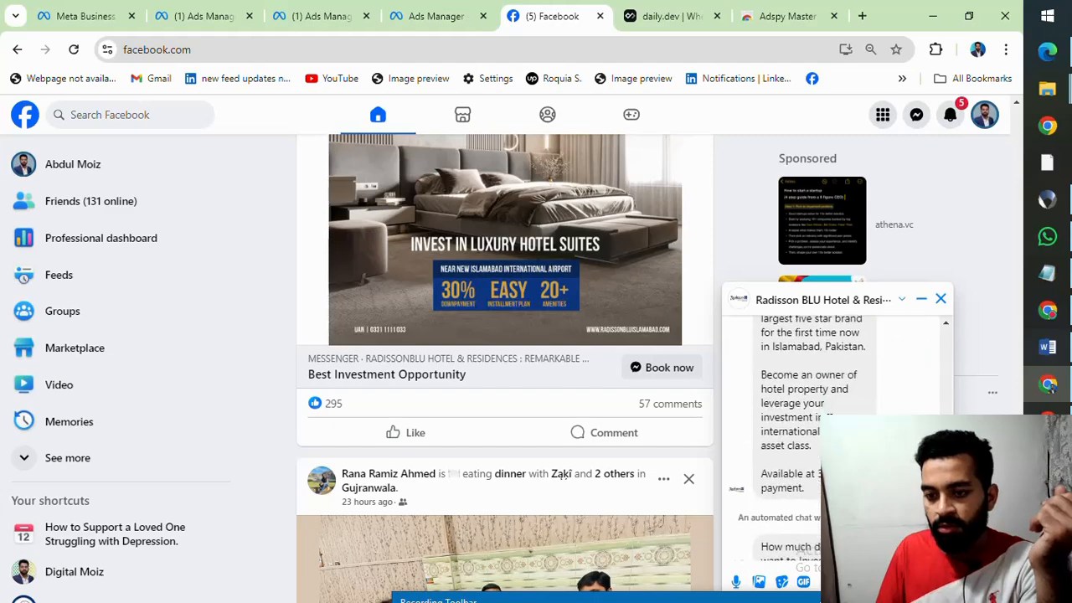
scroll(888, 339, down, 5)
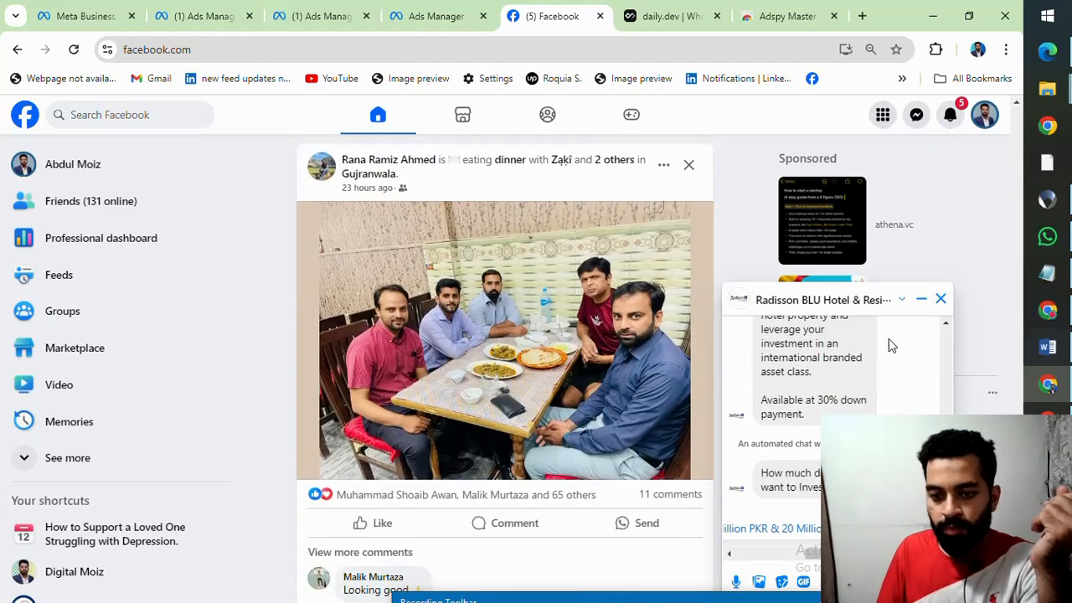
click(941, 299)
Step: Browse further down the feed for other sponsored posts, past the Bestsuppliers.com medical equipment ad
scroll(560, 355, down, 15)
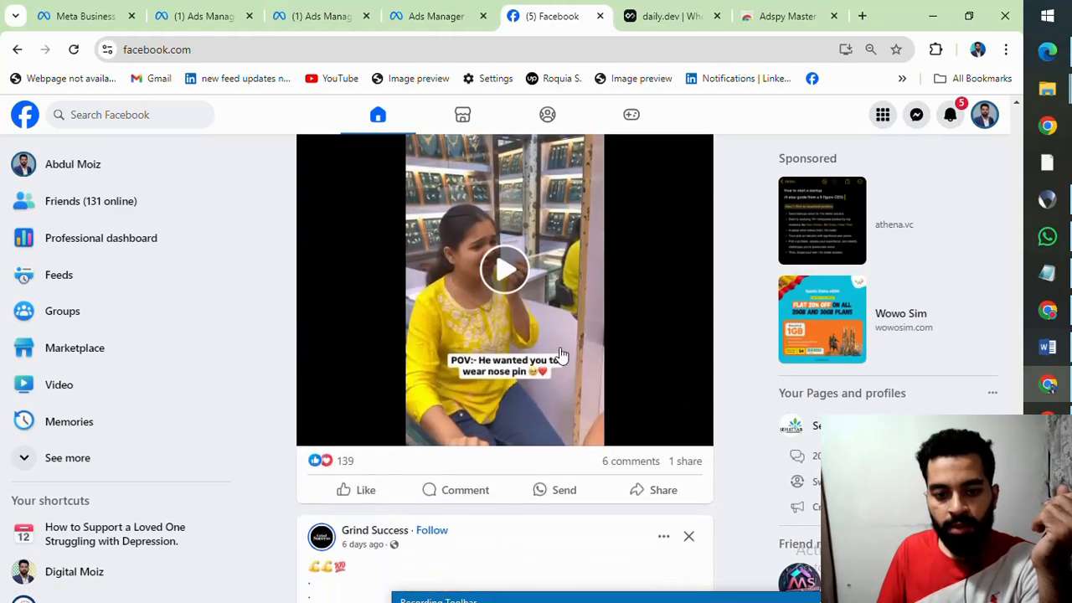
scroll(559, 348, down, 10)
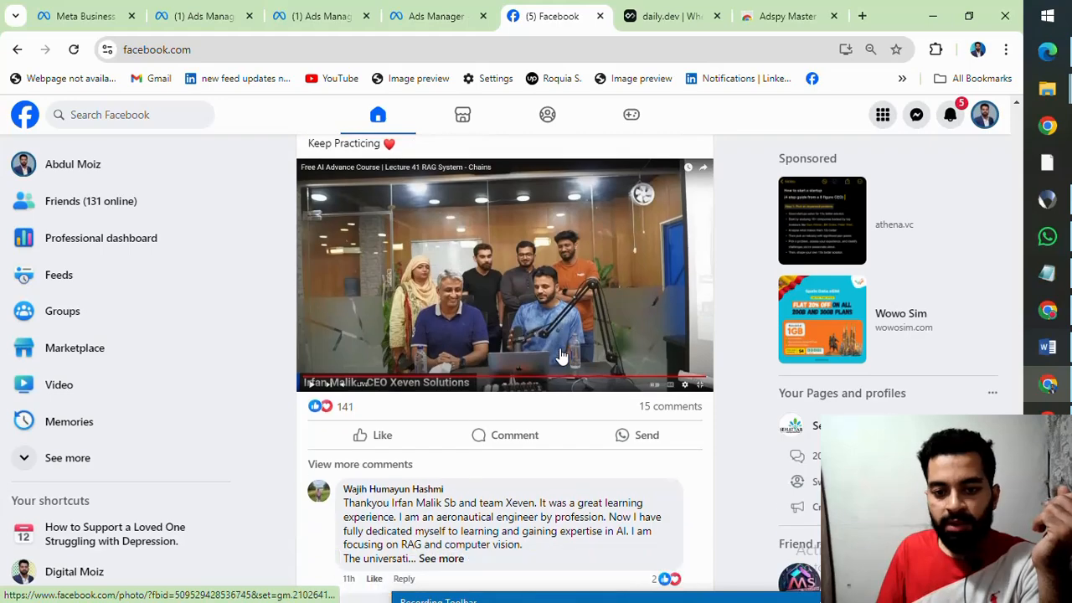
scroll(561, 355, down, 10)
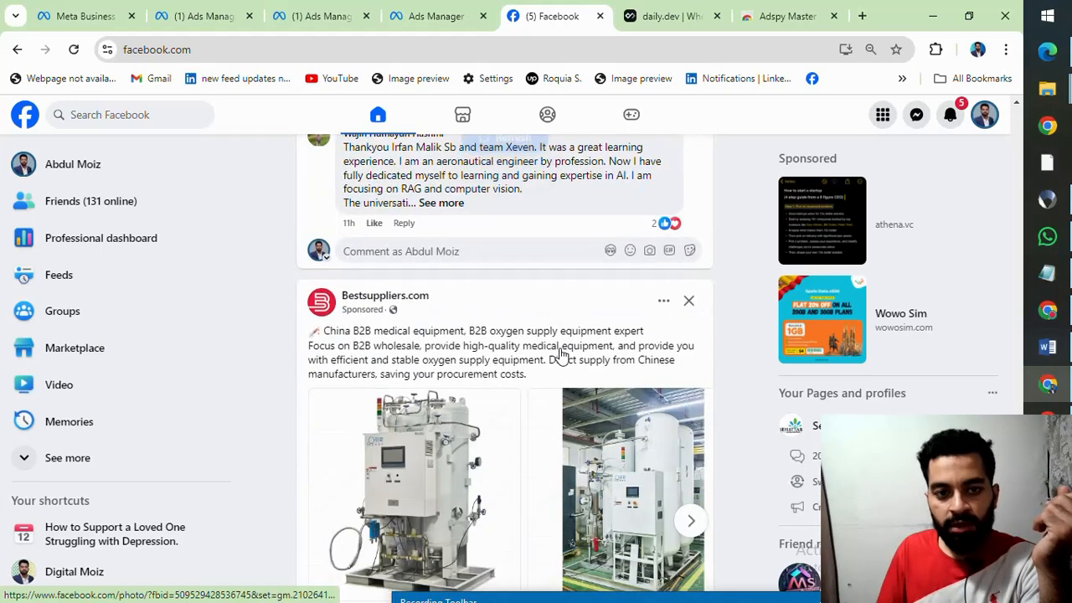
scroll(559, 352, down, 2)
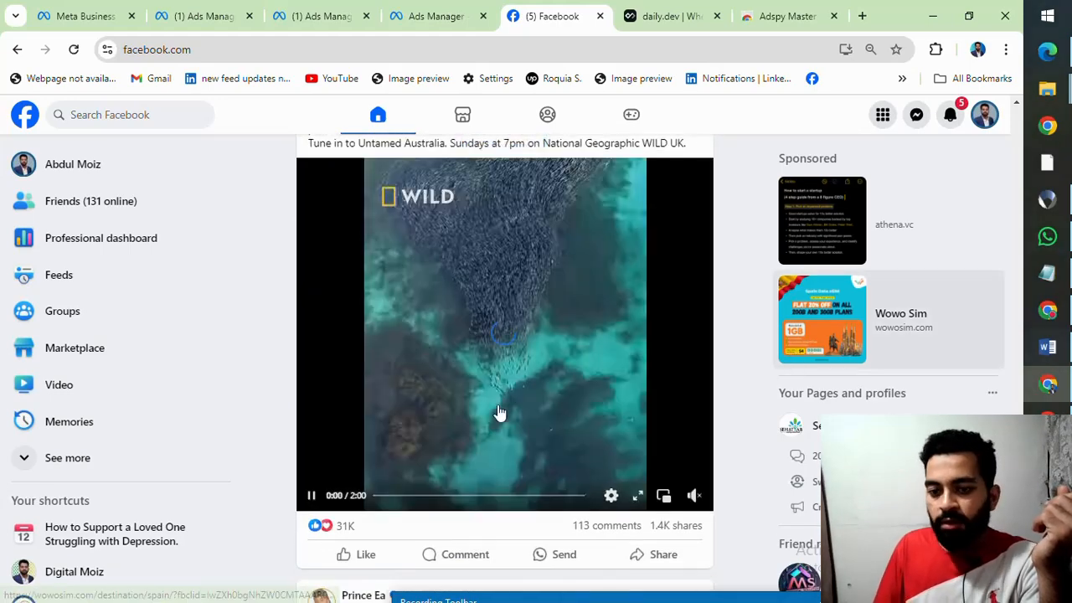
scroll(557, 402, up, 5)
scroll(556, 402, up, 3)
scroll(556, 402, down, 11)
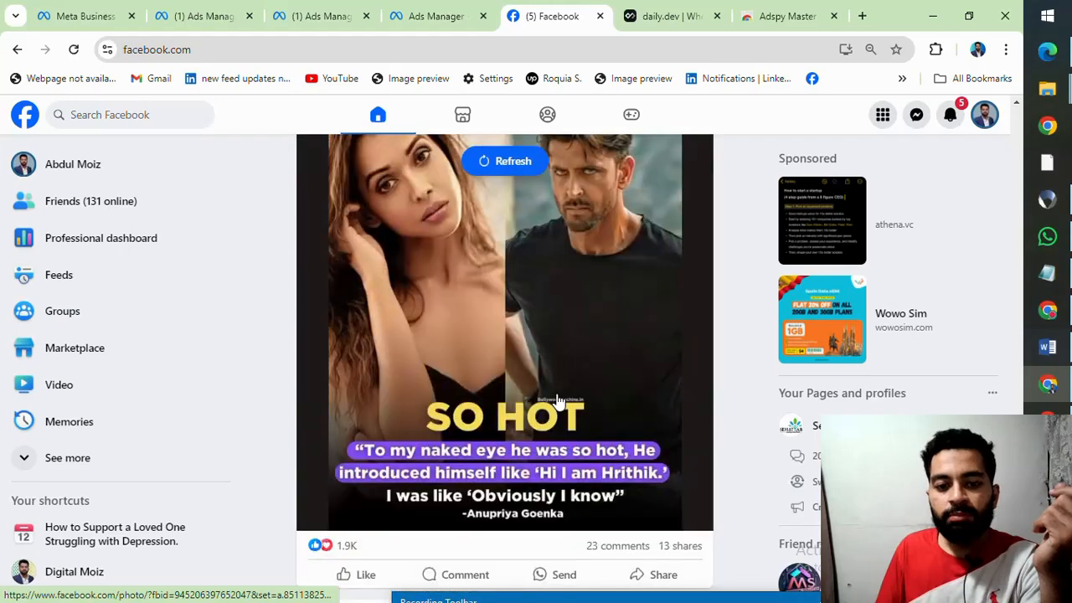
Step: Examine the Myoovi sponsored post, including its website link and Shop now call to action
scroll(558, 401, down, 12)
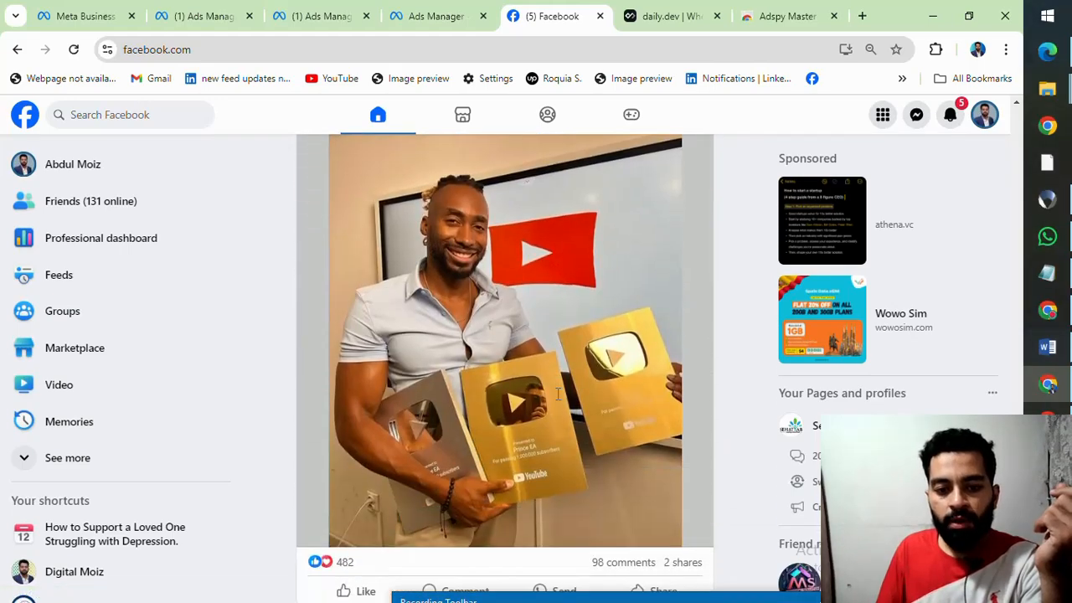
scroll(558, 401, up, 2)
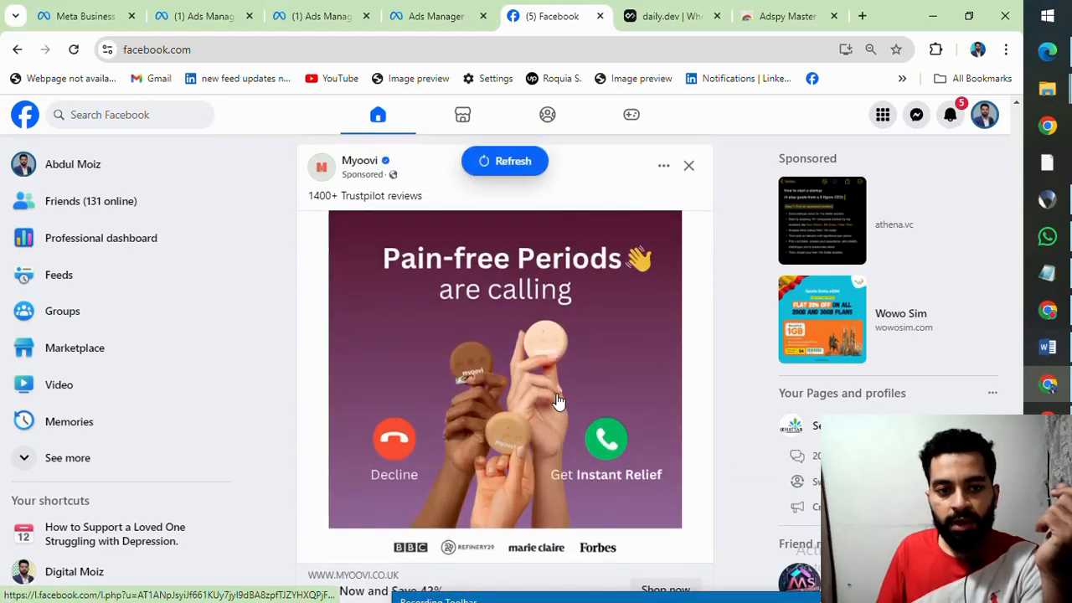
scroll(558, 401, up, 8)
scroll(559, 402, down, 6)
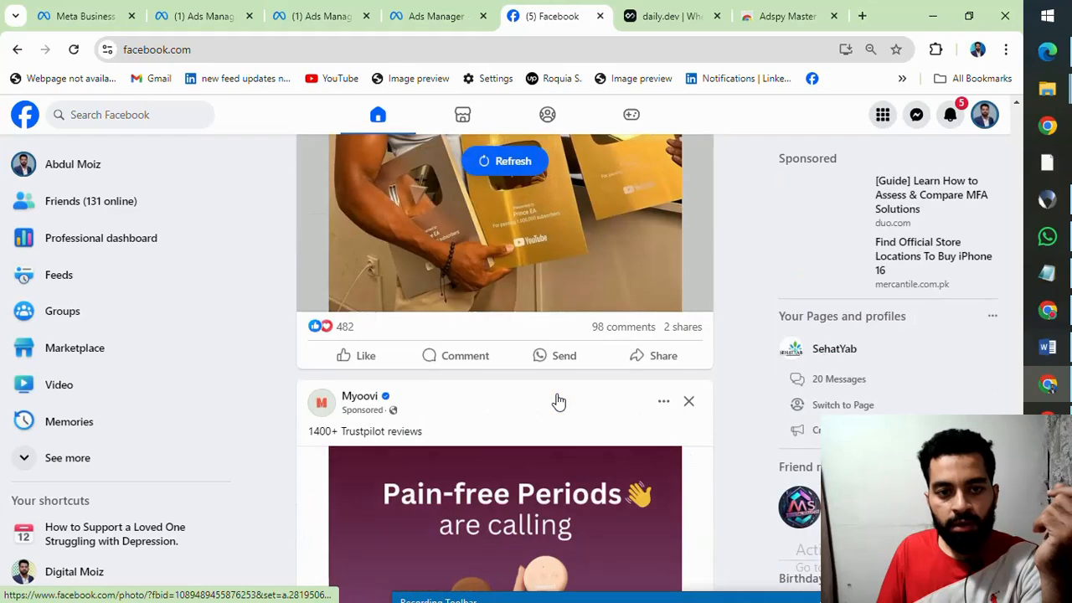
scroll(558, 401, down, 4)
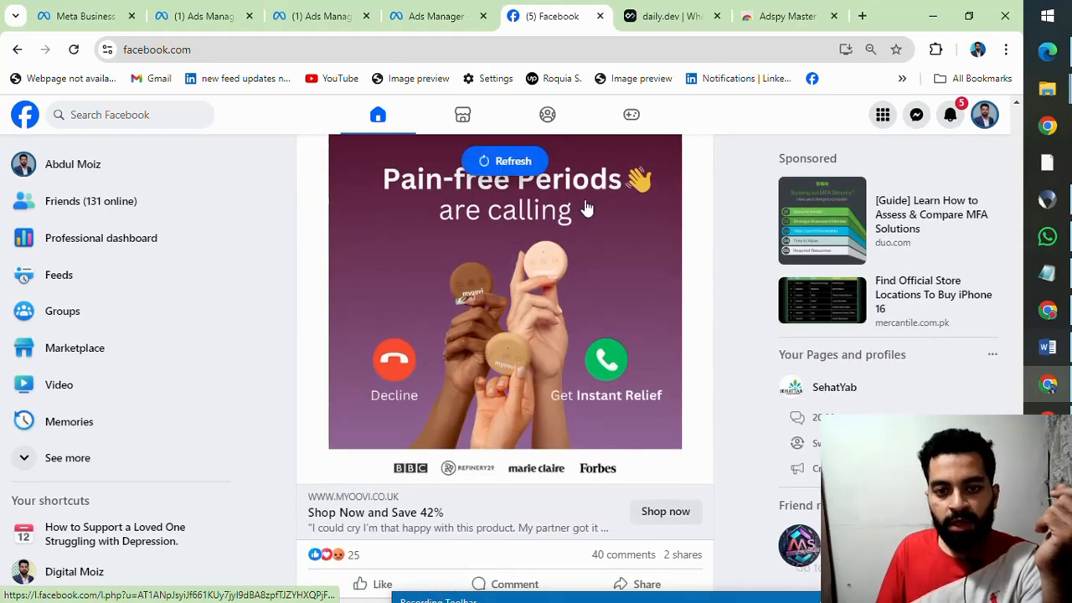
Step: Find the TIMES CONSULTANT Study Abroad Expo sponsored post and open its Sign up form
scroll(586, 208, down, 12)
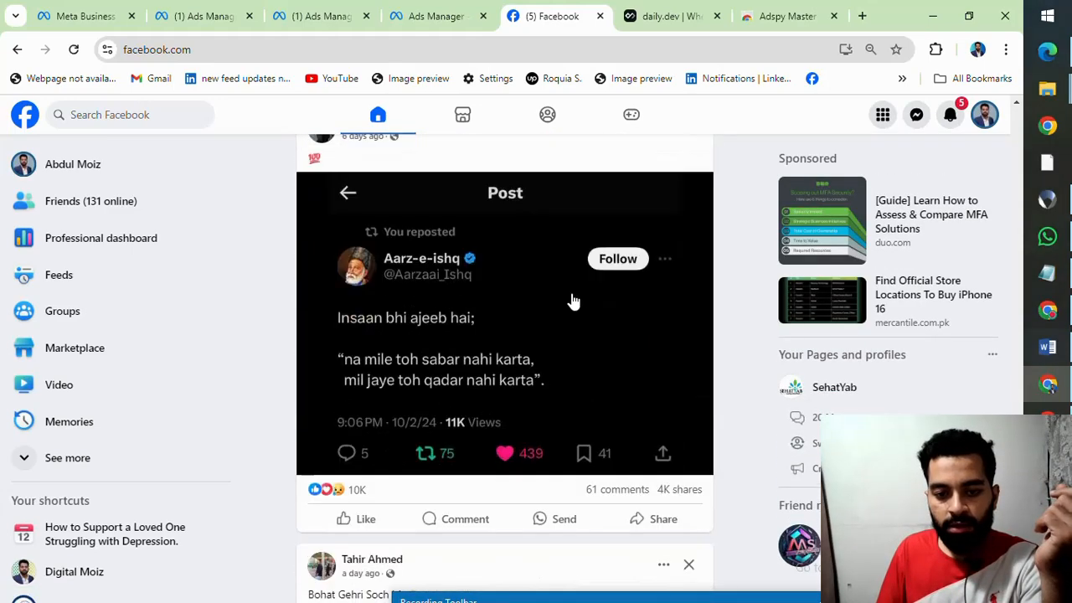
scroll(573, 301, down, 10)
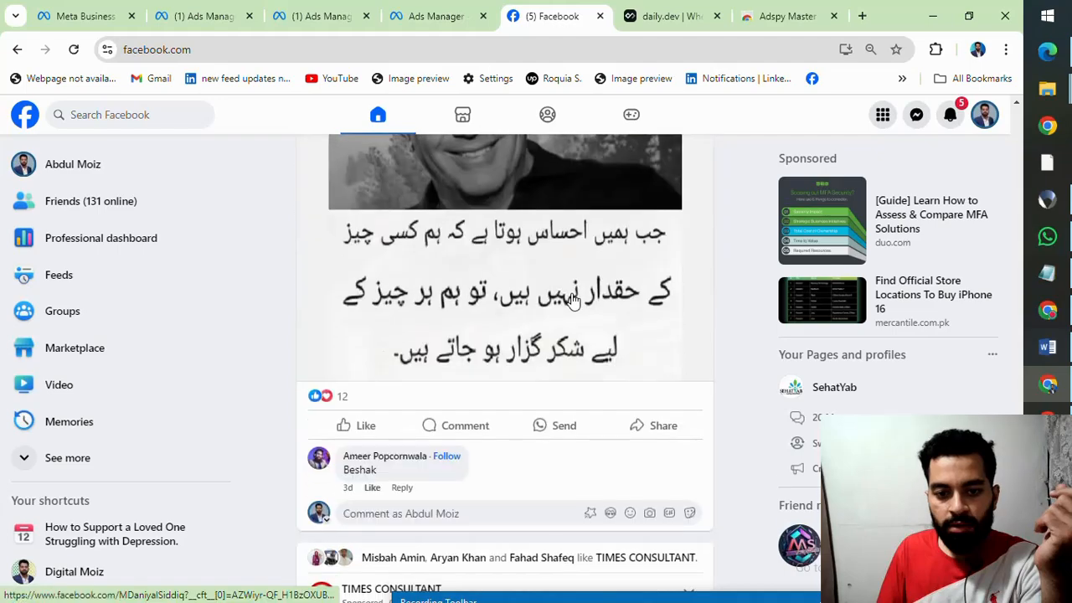
scroll(572, 302, down, 6)
scroll(572, 302, up, 3)
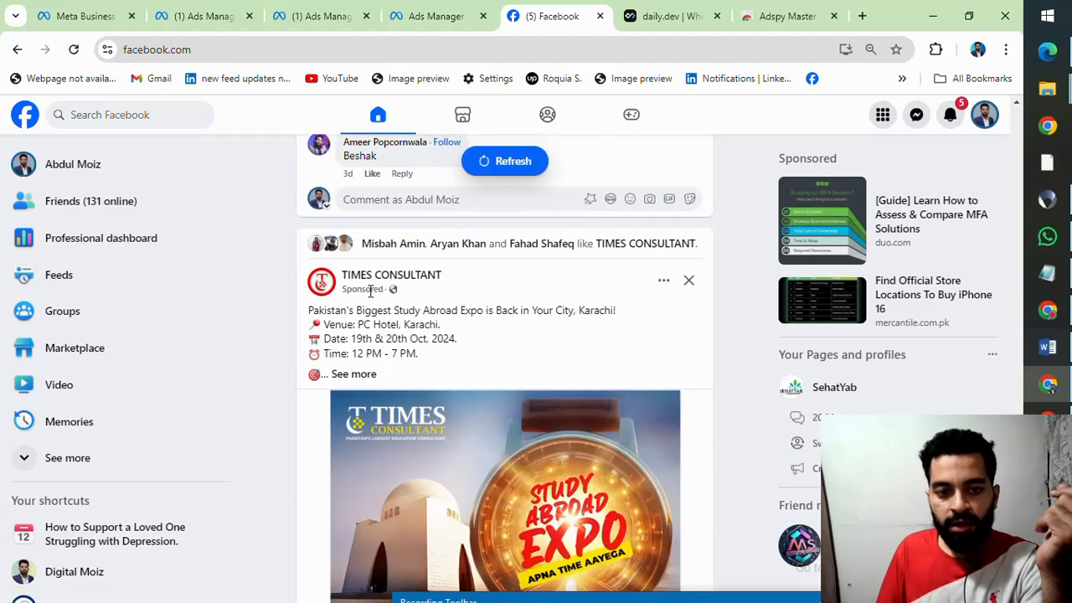
scroll(474, 293, down, 4)
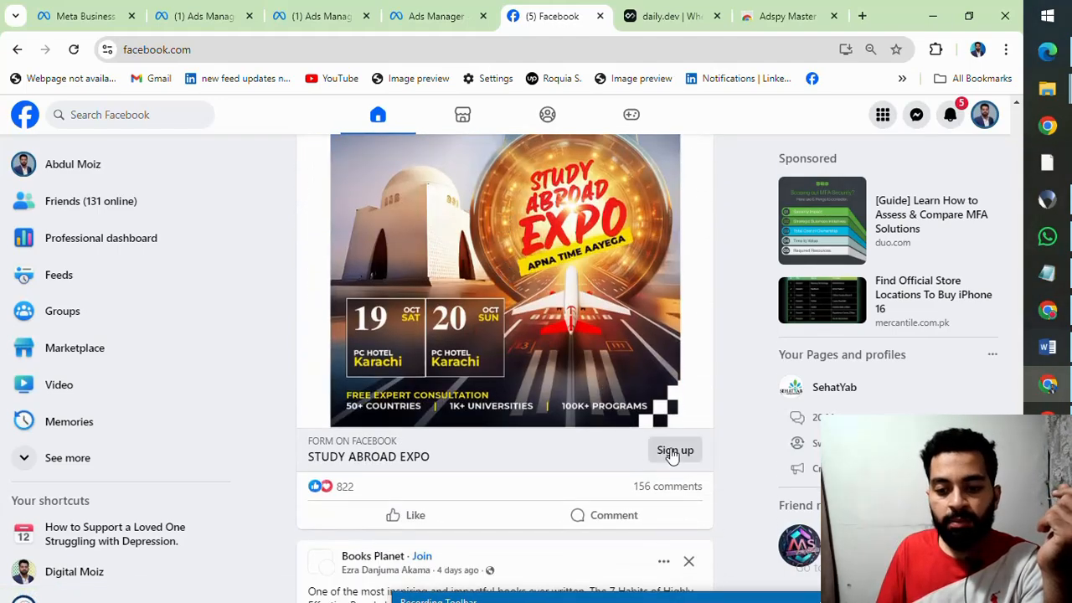
click(672, 454)
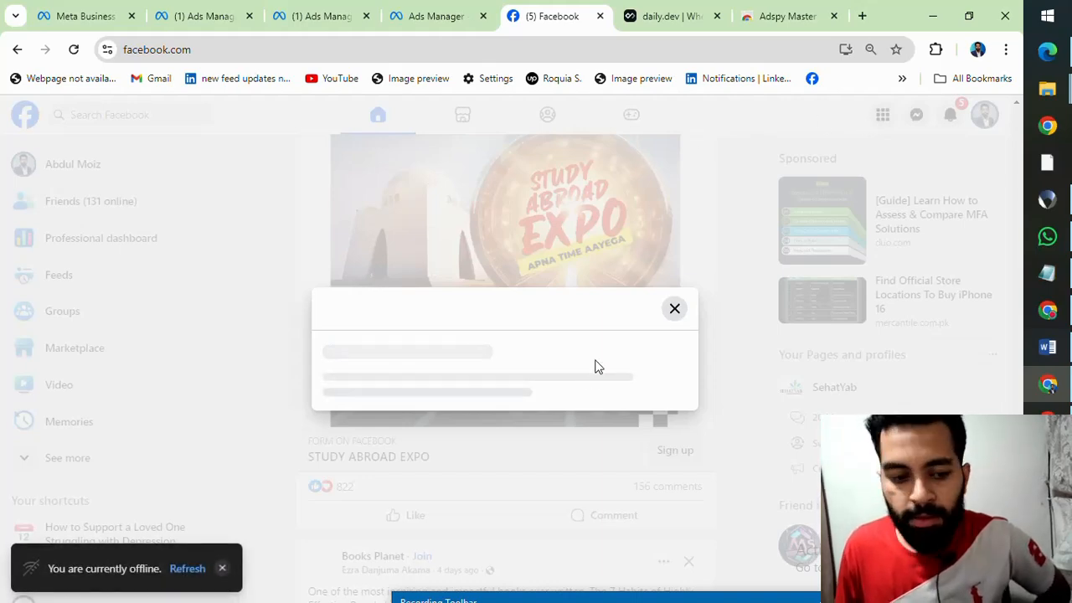
Step: Refresh the connection, close the sign-up form, and review the TIMES CONSULTANT ad from its event details to its call to action
click(185, 570)
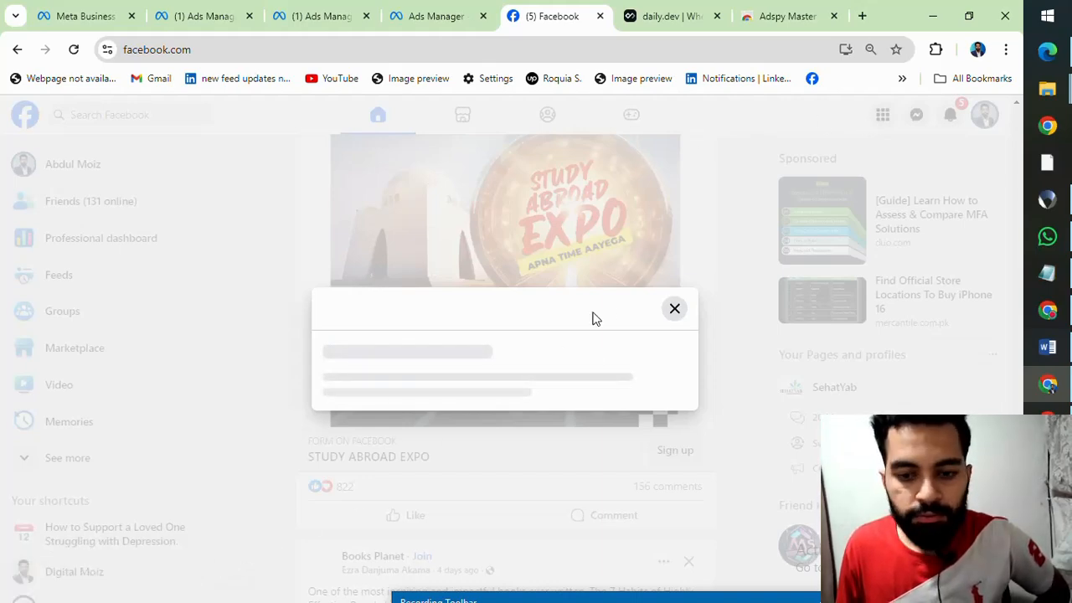
click(674, 309)
scroll(662, 445, down, 1)
scroll(659, 425, up, 3)
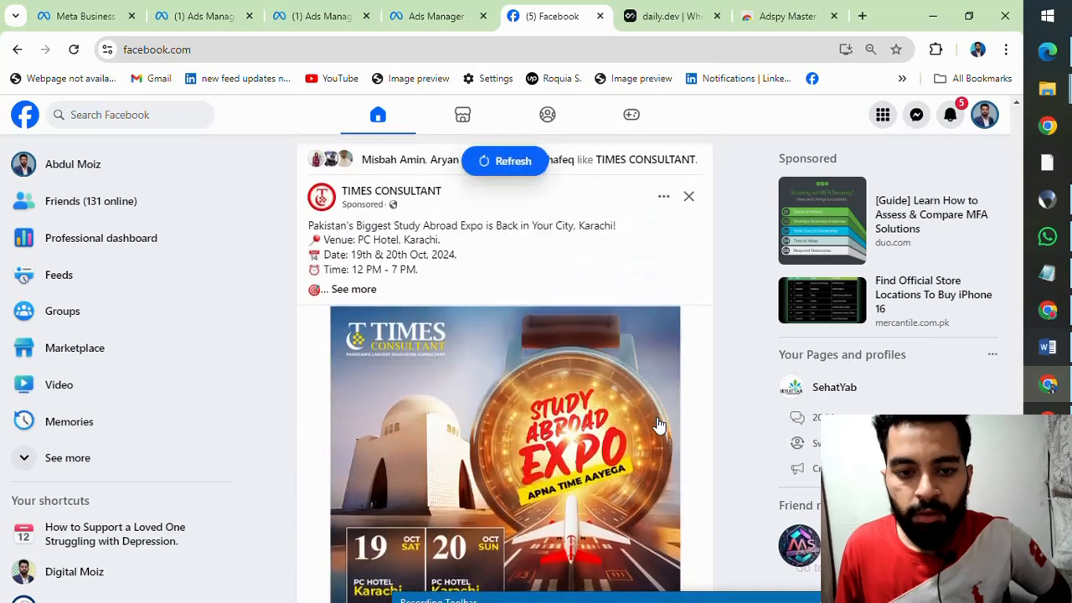
scroll(659, 424, down, 2)
scroll(331, 266, up, 2)
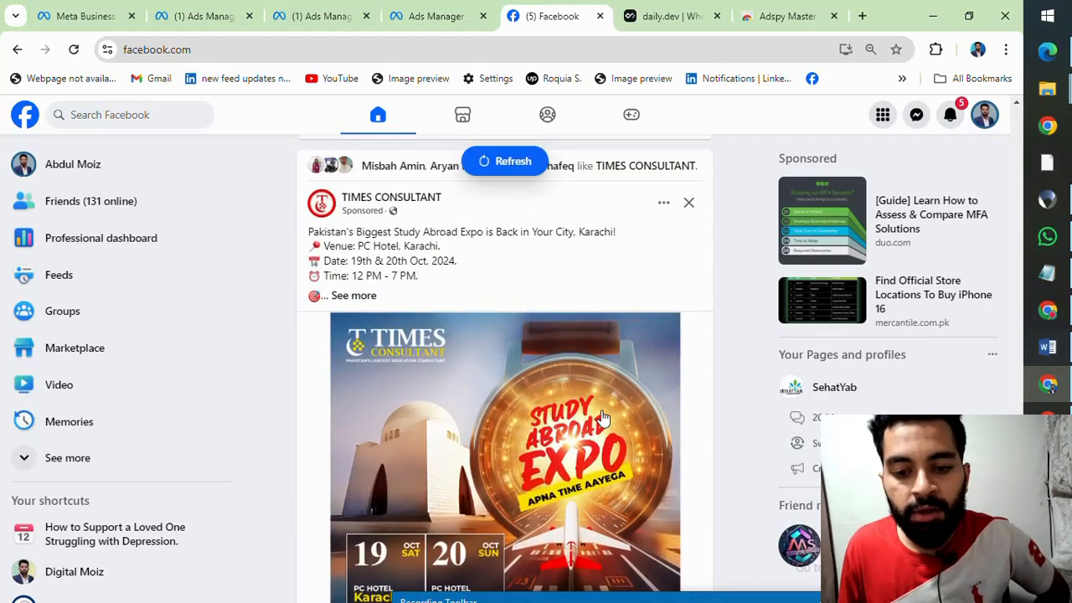
scroll(603, 418, down, 4)
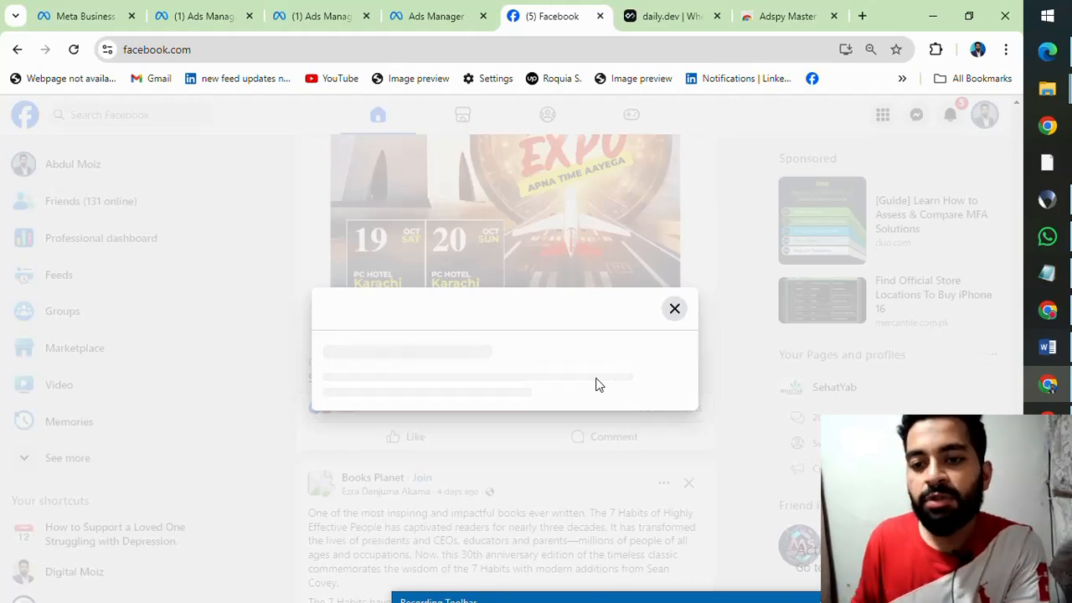
Step: Try reloading the Study Abroad Expo lead form by repeatedly closing it and reopening it from the ad
click(675, 310)
click(663, 377)
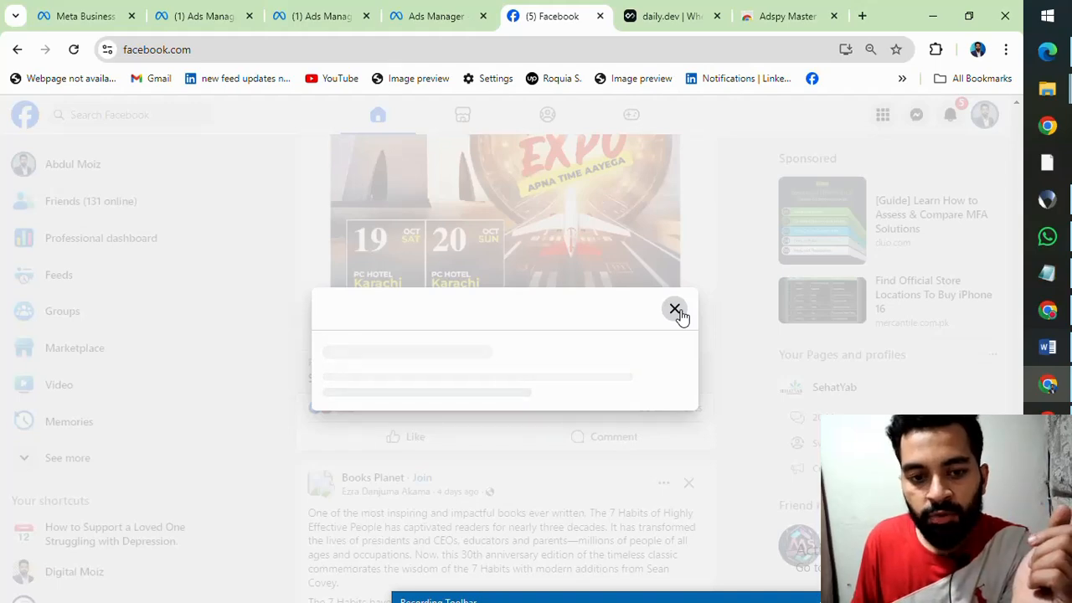
click(680, 314)
click(681, 371)
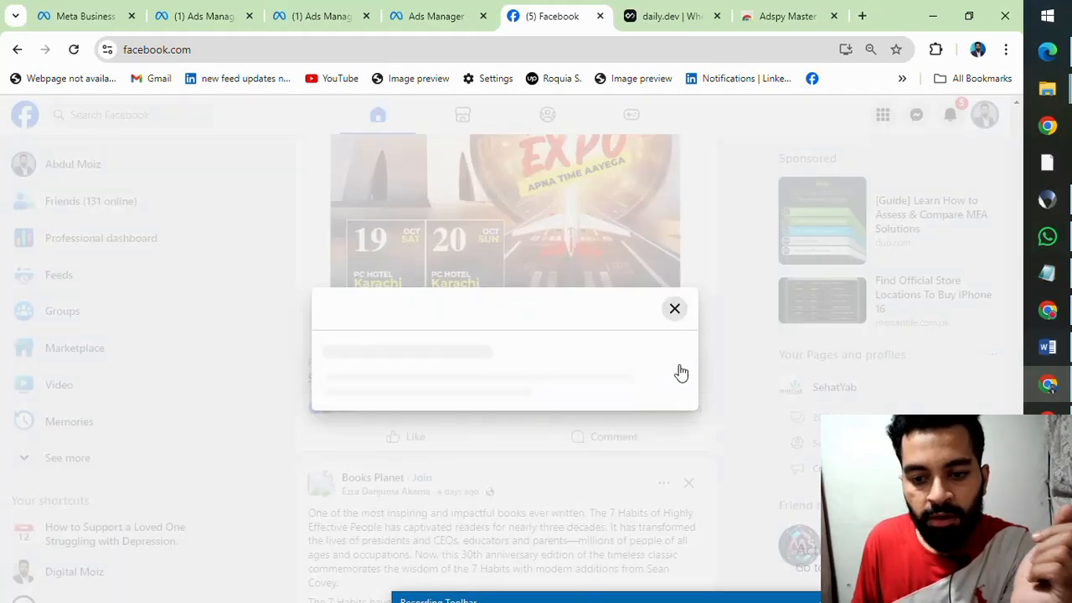
click(676, 310)
scroll(643, 335, down, 4)
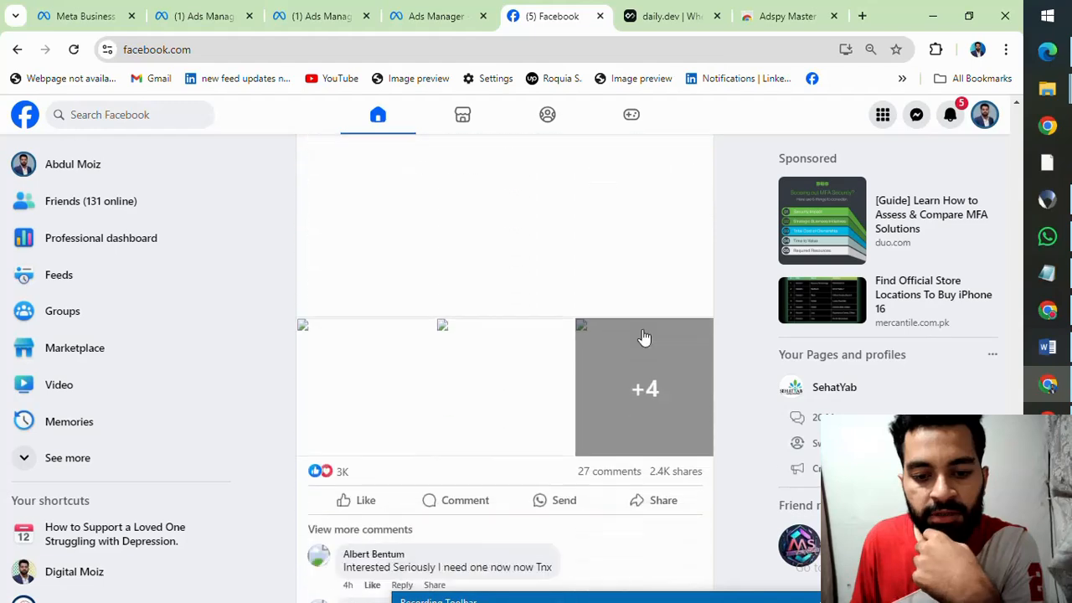
scroll(643, 340, up, 3)
click(674, 301)
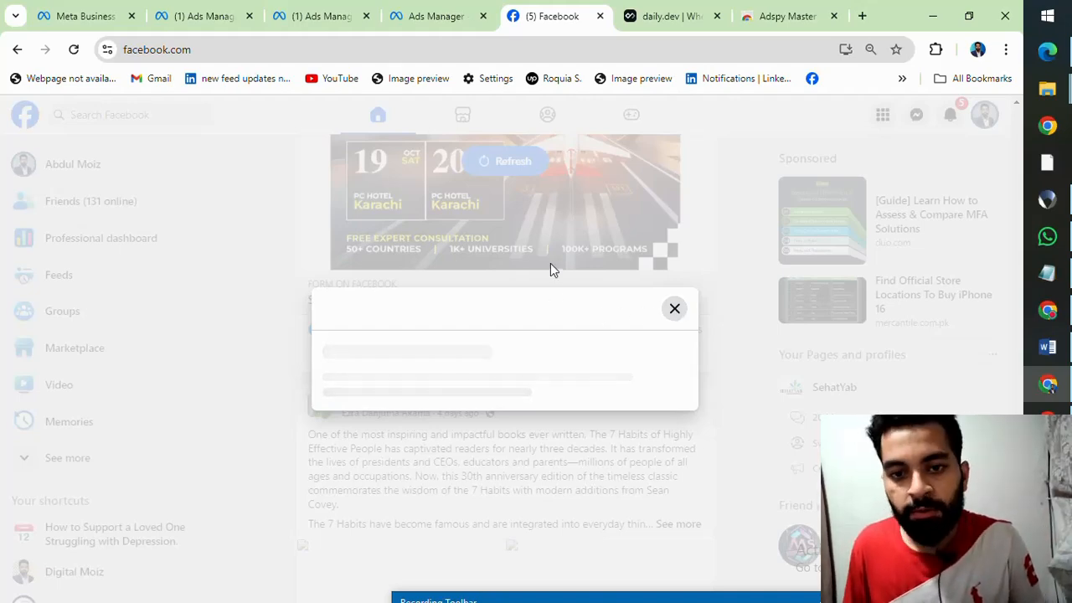
drag(704, 596, 712, 438)
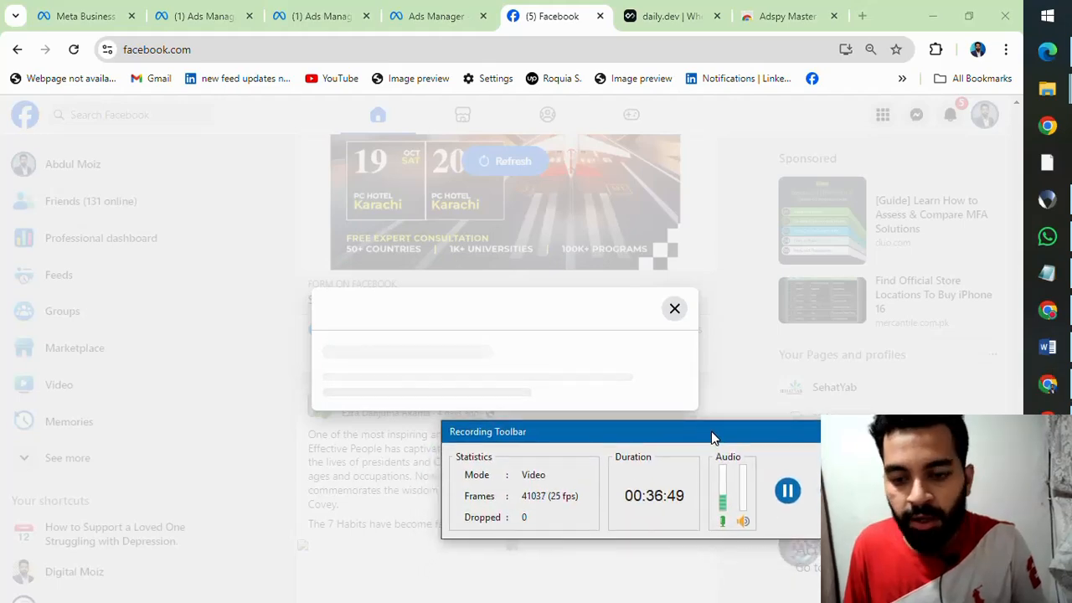